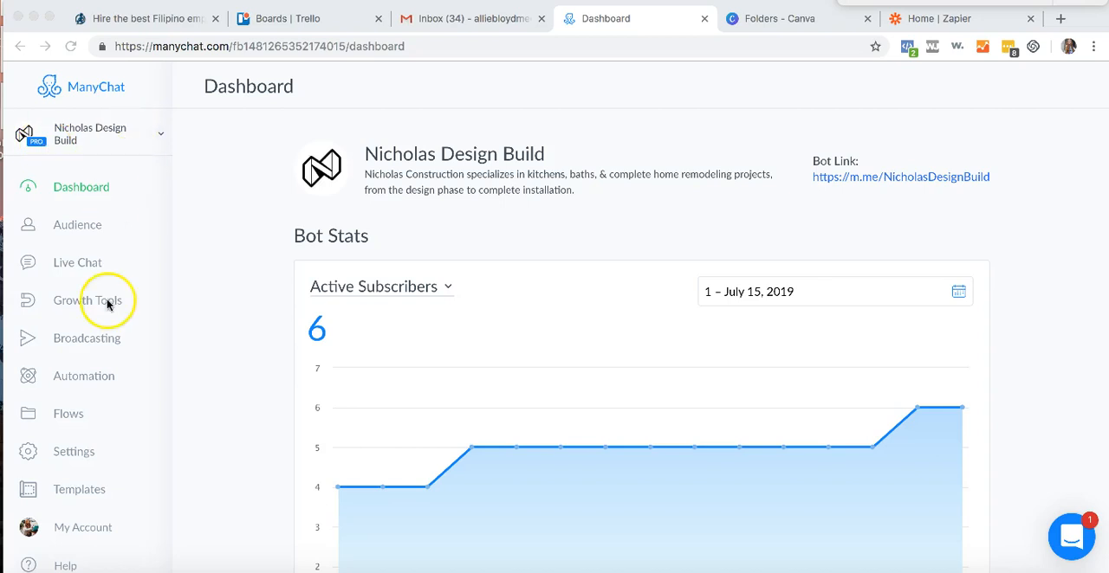
# - Go to the bot's templates and open the account's own My Templates list
pyautogui.scroll(-1, 107, 304)
pyautogui.scroll(1, 108, 304)
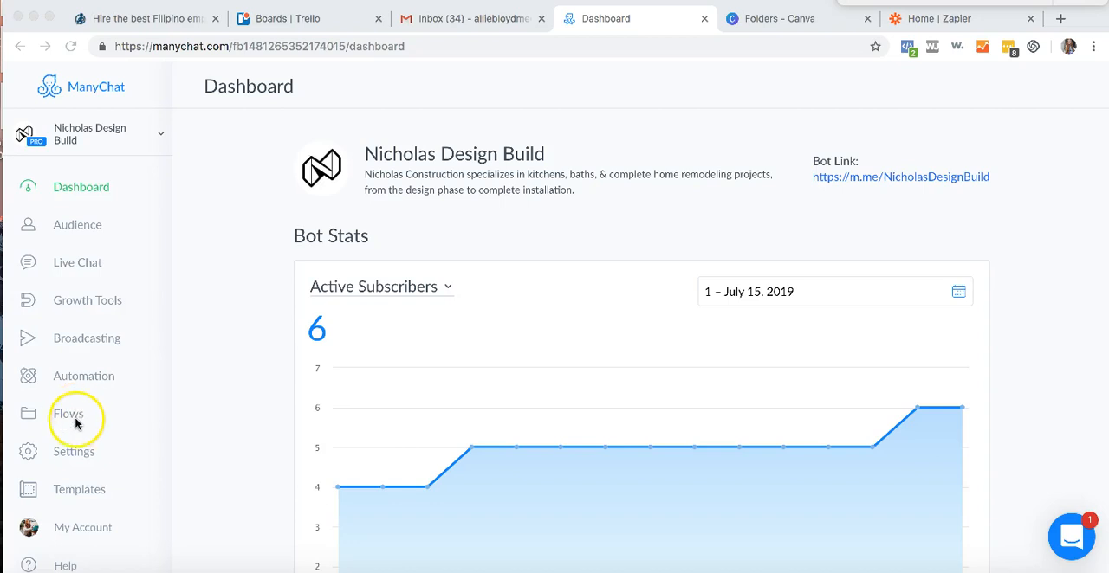
pyautogui.click(78, 492)
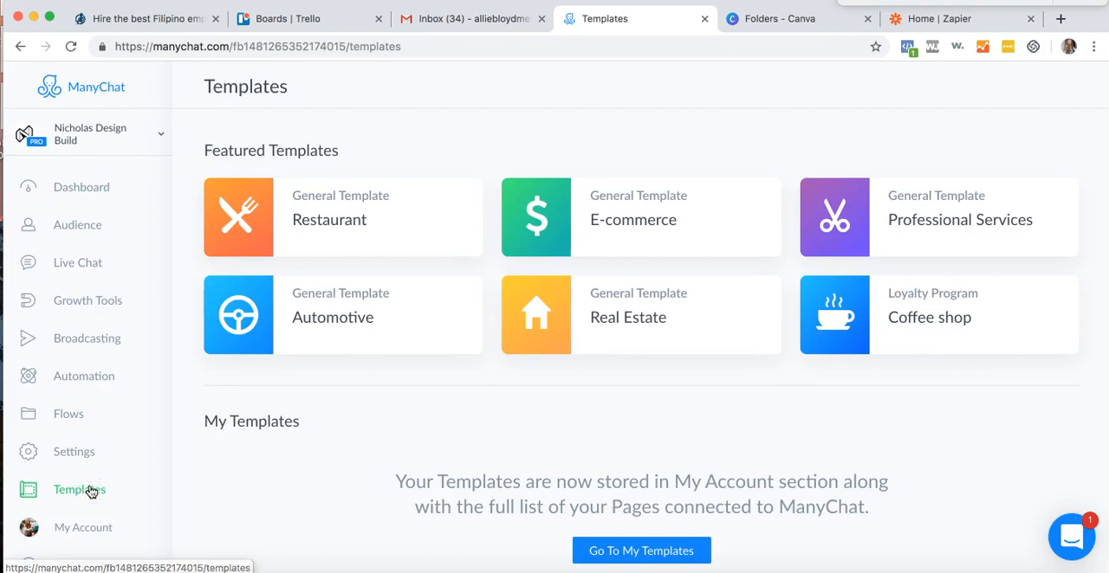
pyautogui.scroll(-1, 359, 490)
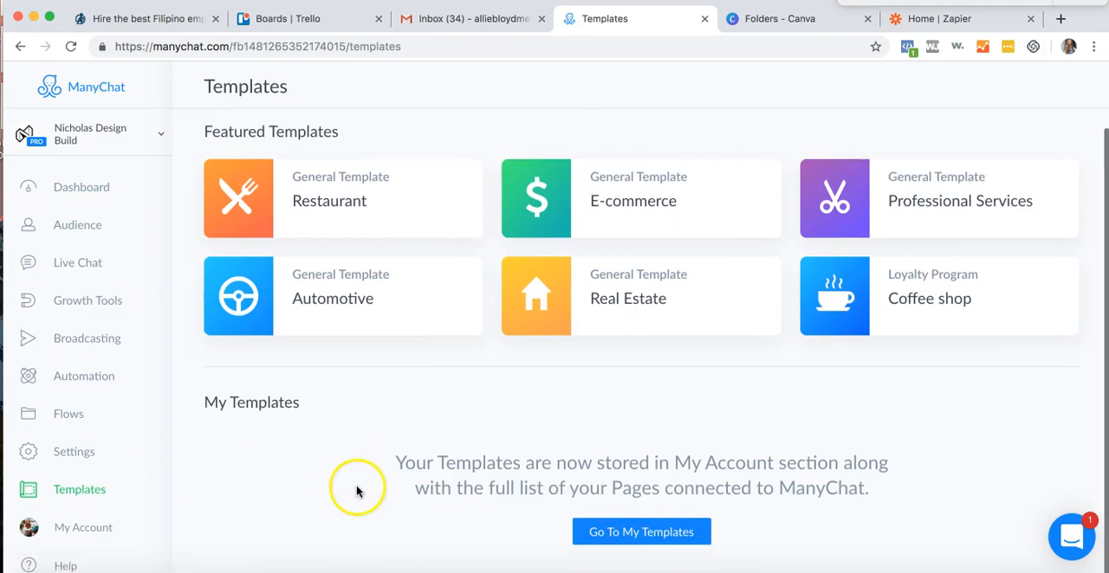
pyautogui.click(606, 532)
pyautogui.scroll(-2, 574, 240)
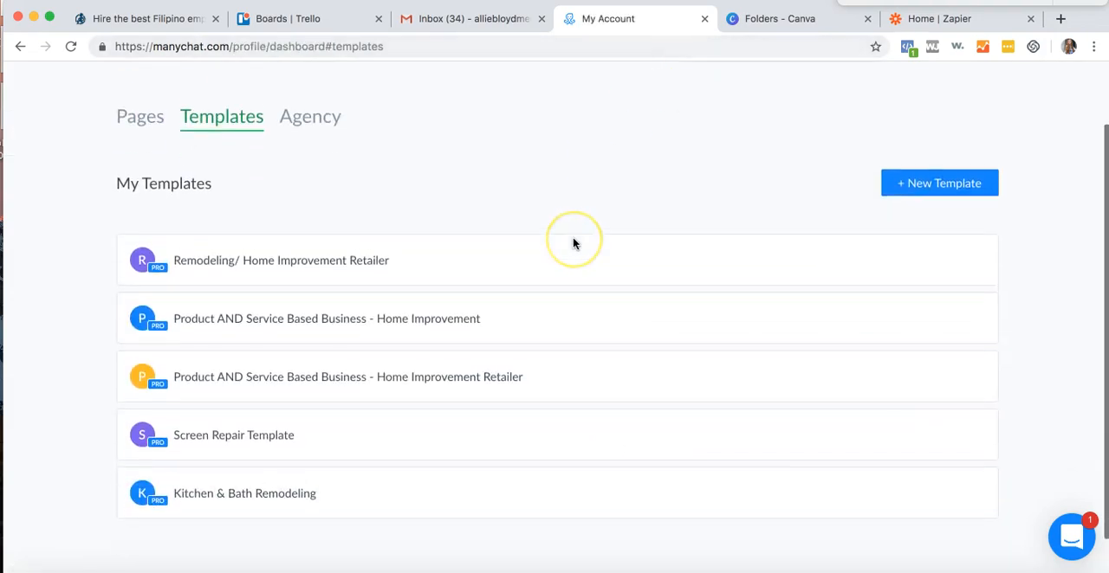
pyautogui.scroll(2, 573, 243)
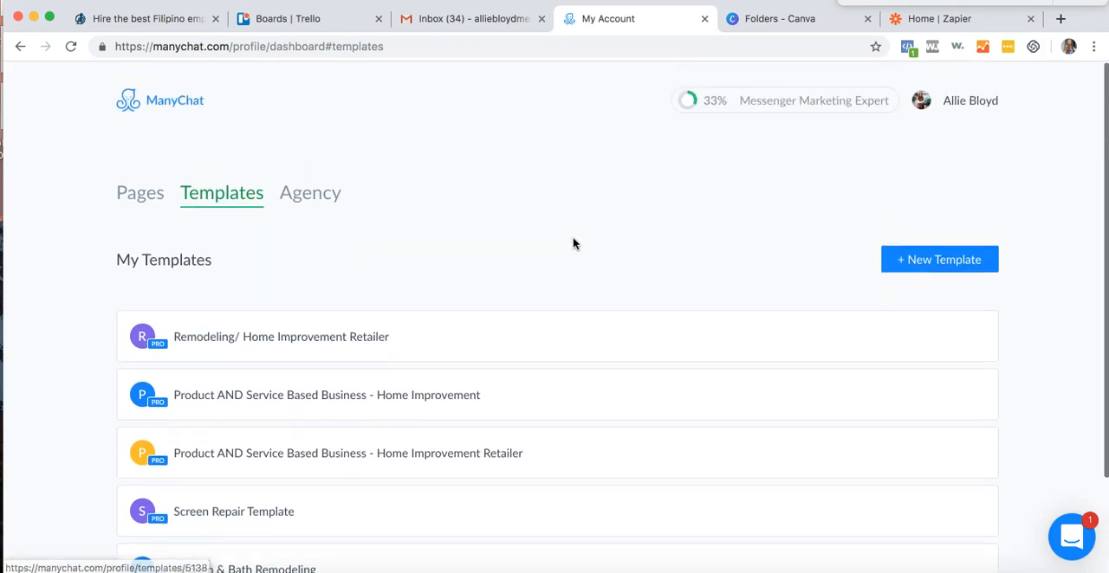
pyautogui.scroll(-2, 573, 244)
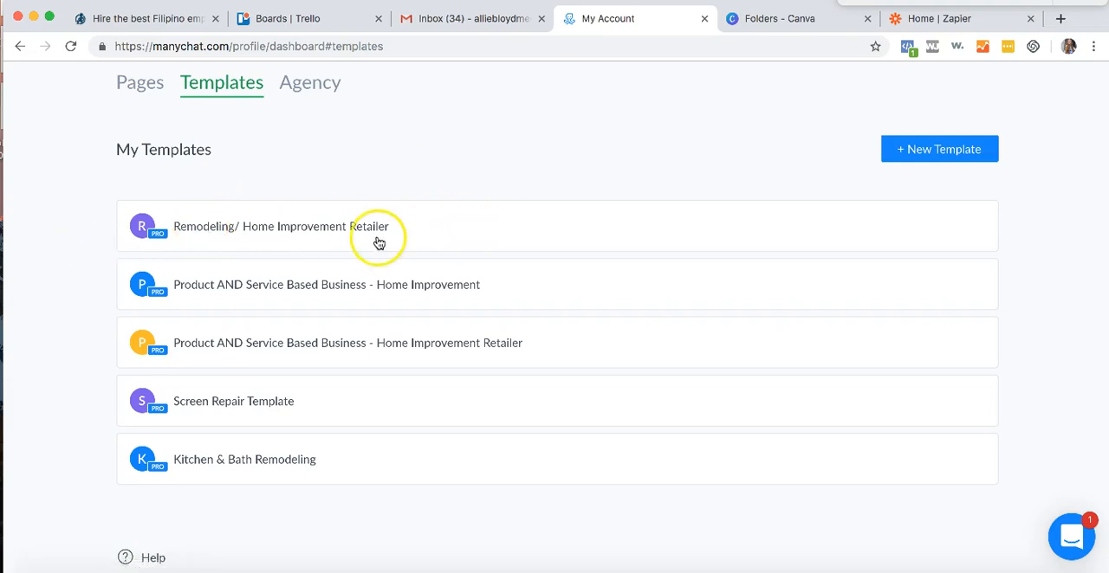
# - Open the Kitchen & Bath Remodeling template and follow its installation link
pyautogui.click(298, 466)
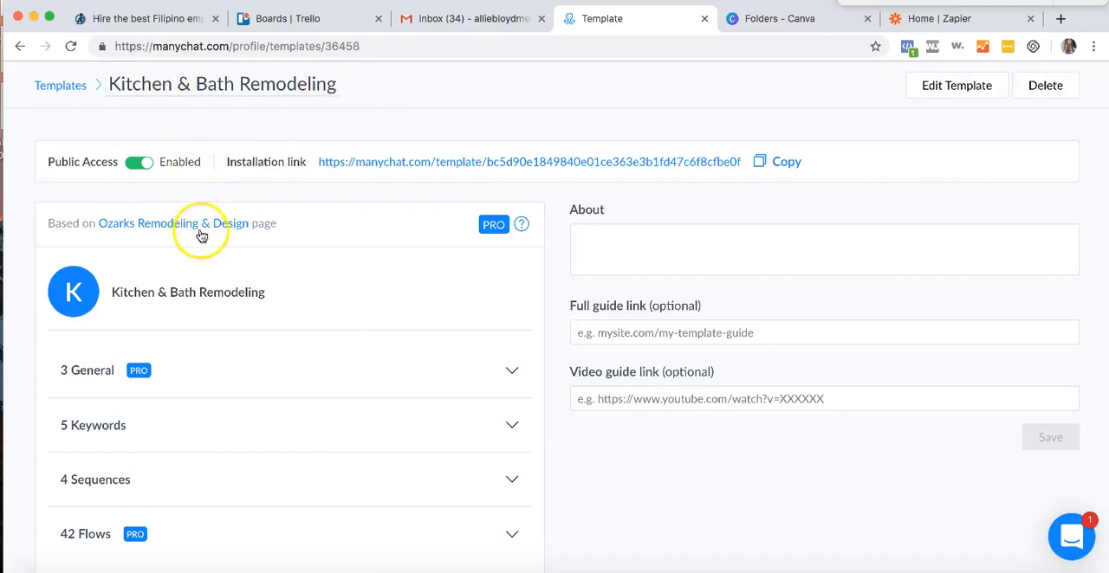
pyautogui.scroll(-1, 396, 255)
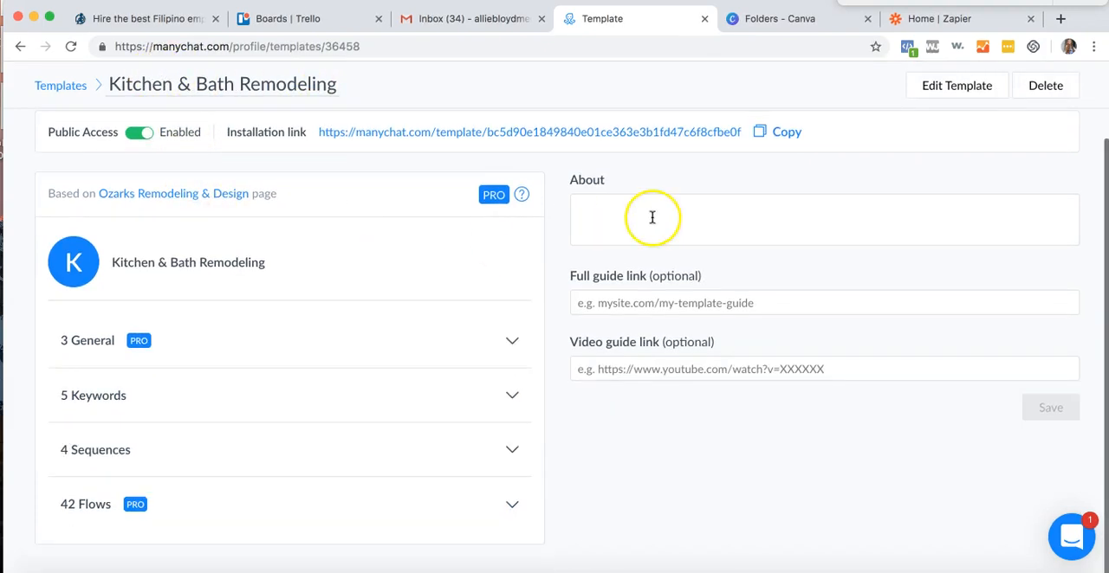
pyautogui.scroll(-1, 815, 319)
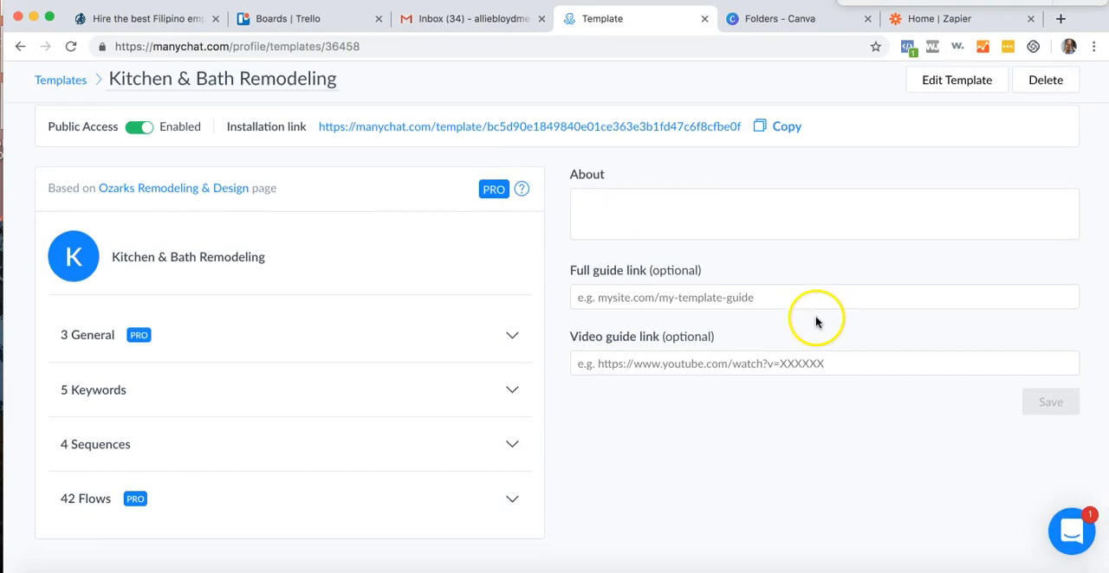
pyautogui.scroll(1, 606, 274)
pyautogui.click(639, 166)
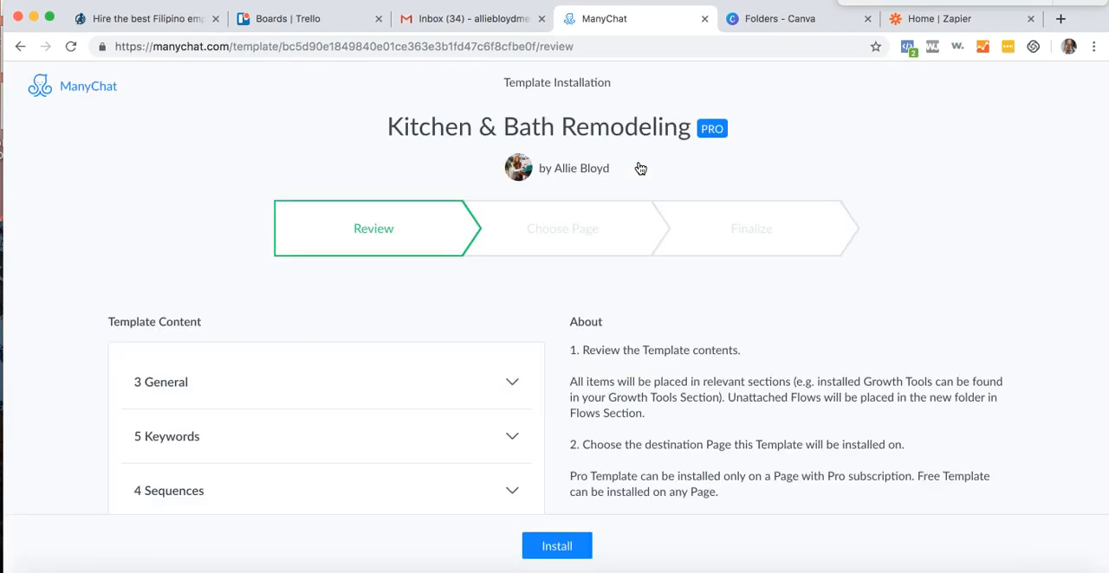
# - Start installing the Kitchen & Bath Remodeling template and choose Nicholas Design Build as the destination page
pyautogui.scroll(-5, 352, 324)
pyautogui.scroll(5, 353, 327)
pyautogui.scroll(-1, 354, 327)
pyautogui.click(553, 544)
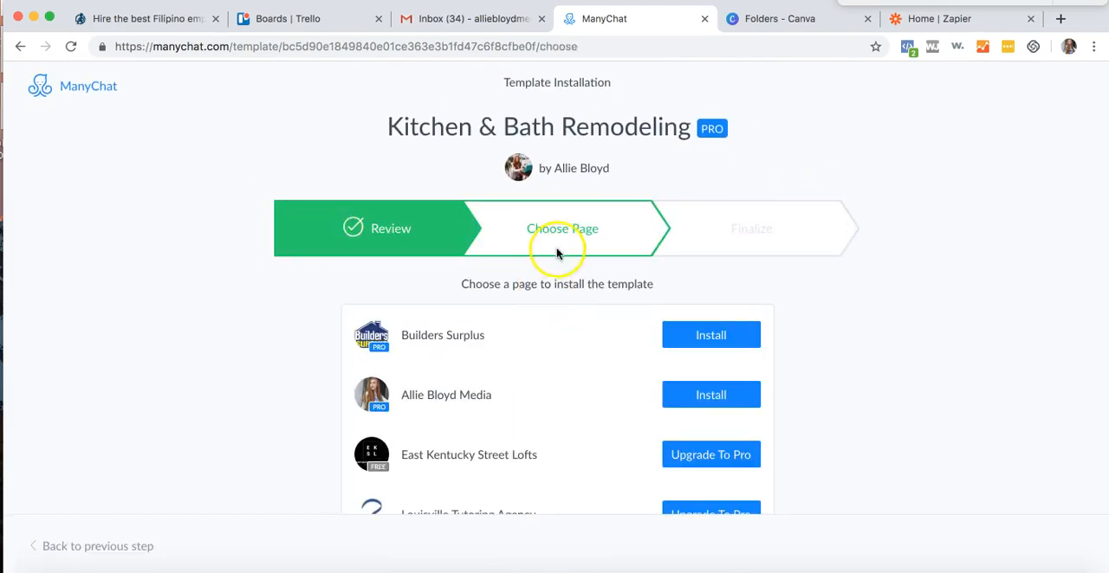
pyautogui.scroll(-10, 555, 259)
pyautogui.click(702, 309)
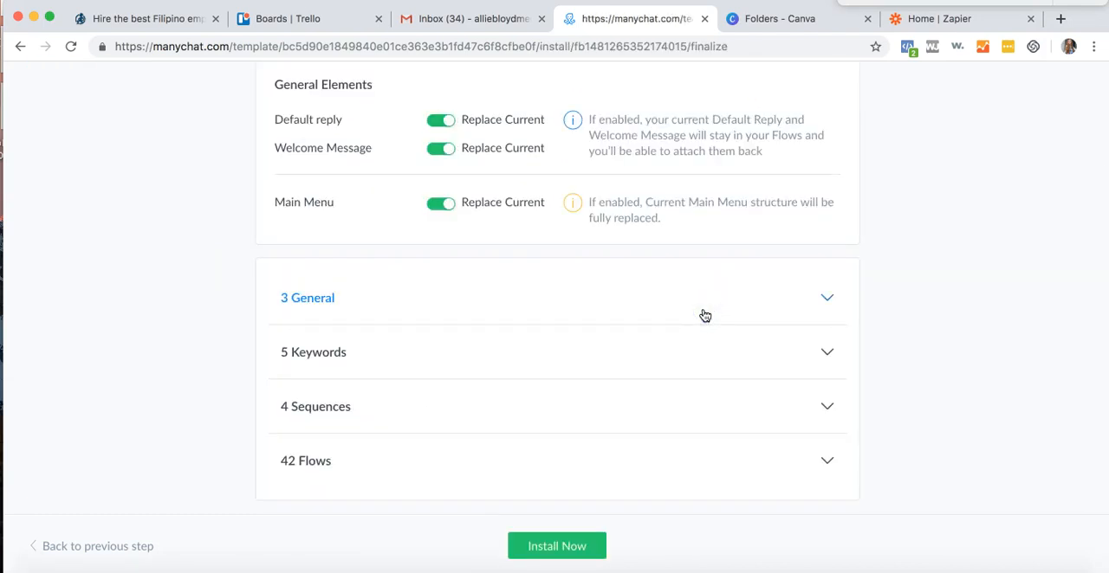
# - Install the template with Replace Current left enabled for the default reply, welcome message and main menu
pyautogui.scroll(5, 703, 316)
pyautogui.click(695, 314)
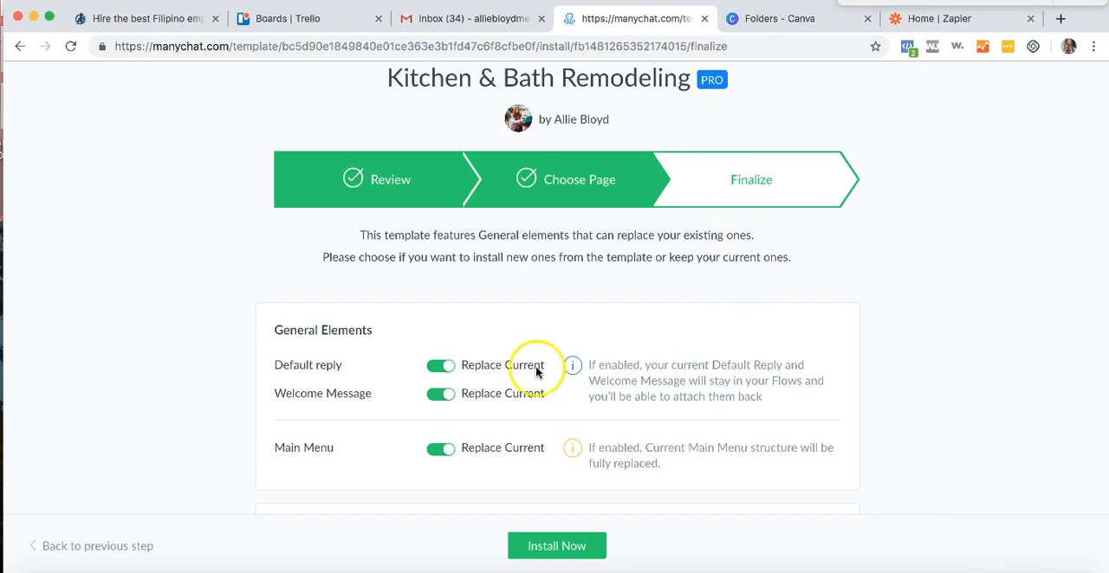
pyautogui.scroll(-5, 532, 368)
pyautogui.scroll(6, 551, 433)
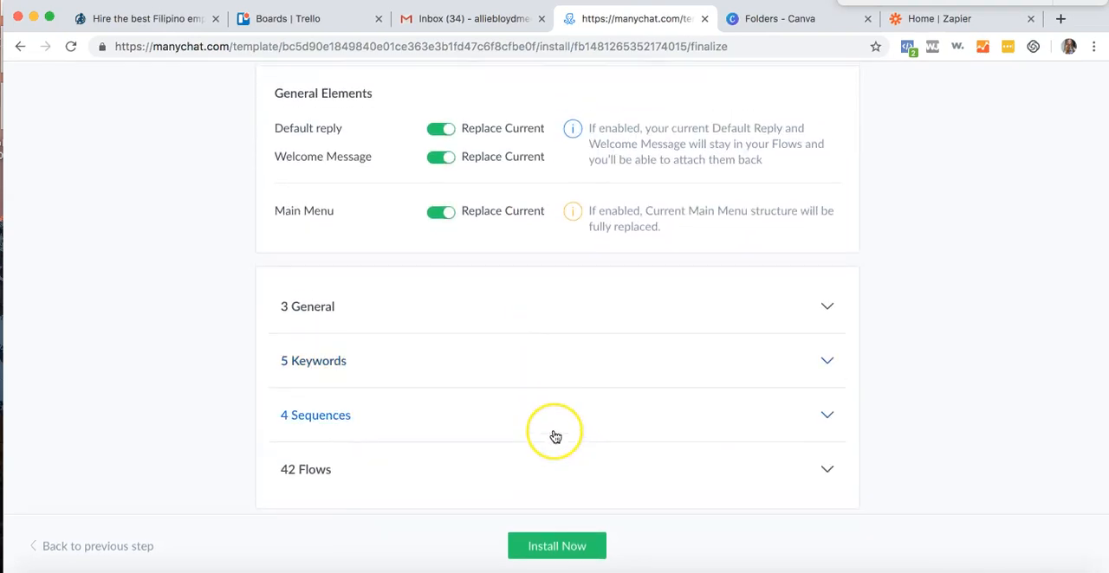
pyautogui.click(544, 548)
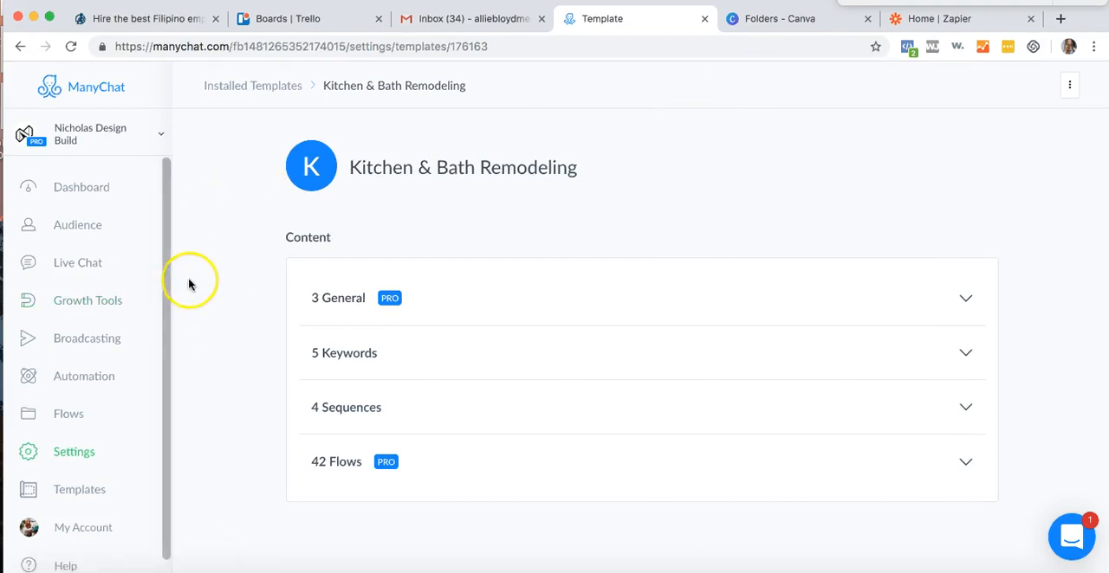
# - In the bot's general settings, set the greeting text to "Welcome! Click "Get Started" Below To Reach Out, Learn More, and Book a Consultation!"
pyautogui.scroll(-1, 108, 501)
pyautogui.click(75, 439)
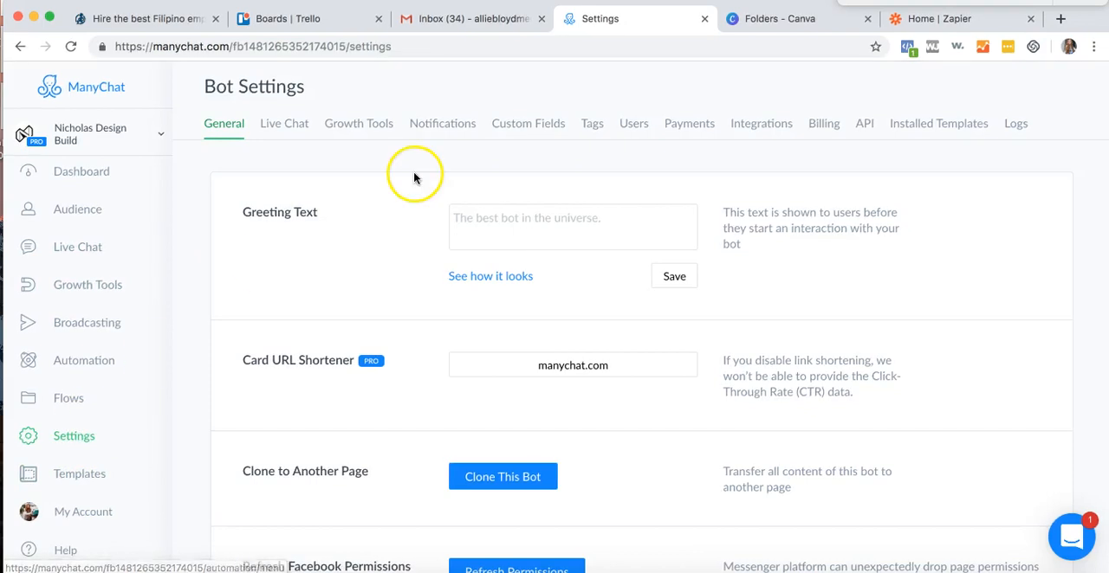
pyautogui.click(487, 212)
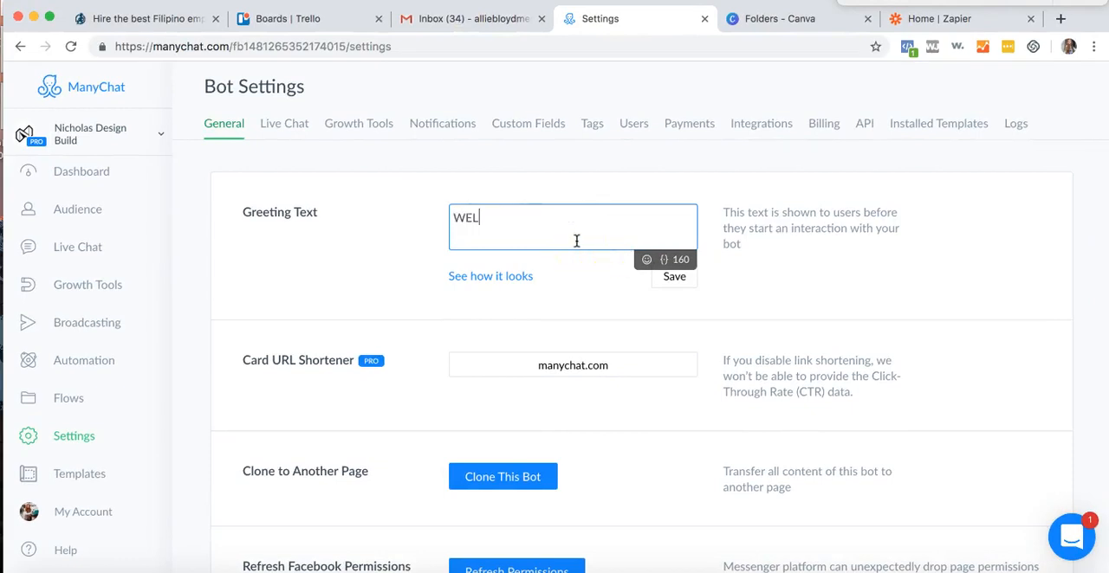
pyautogui.write('WEL')
pyautogui.press('BackSpace')
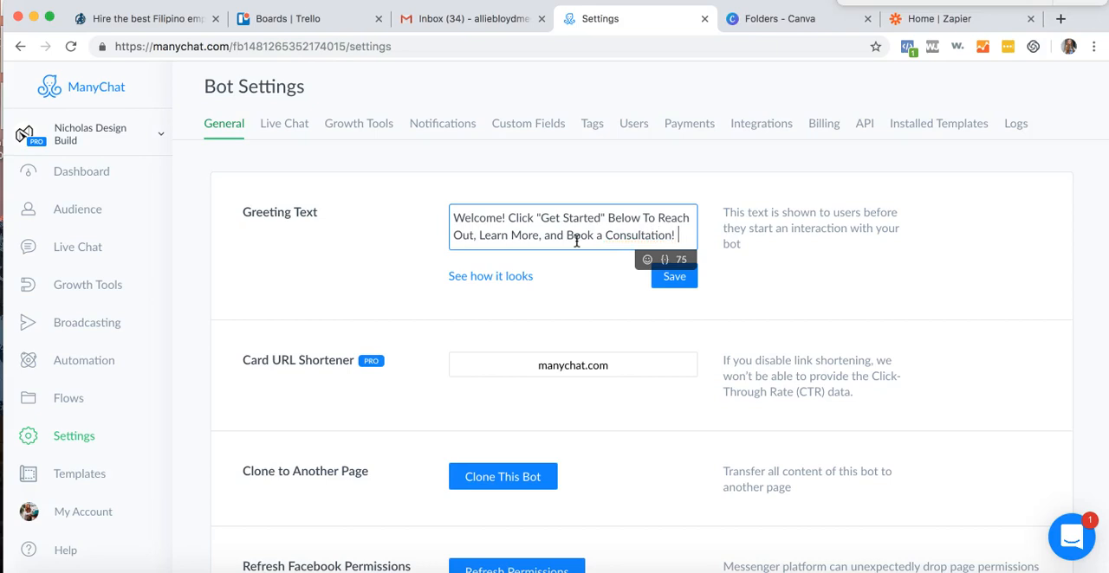
# - Add three downward-pointing finger emojis at the end of the greeting text
pyautogui.click(647, 259)
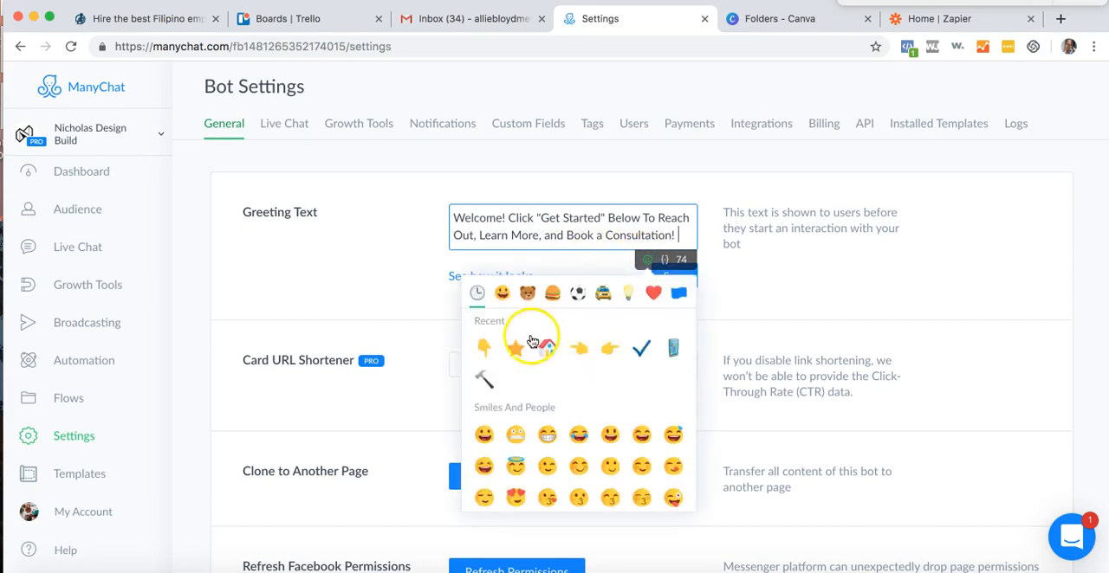
pyautogui.click(489, 346)
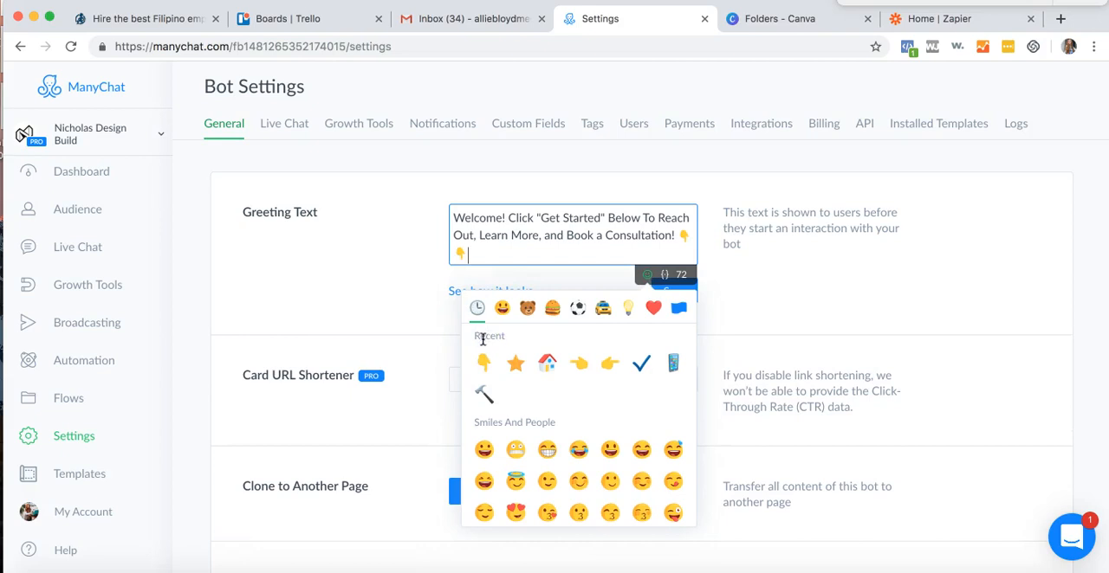
pyautogui.click(486, 360)
pyautogui.click(414, 291)
# - Preview how the greeting text looks on a phone and save the greeting
pyautogui.click(463, 292)
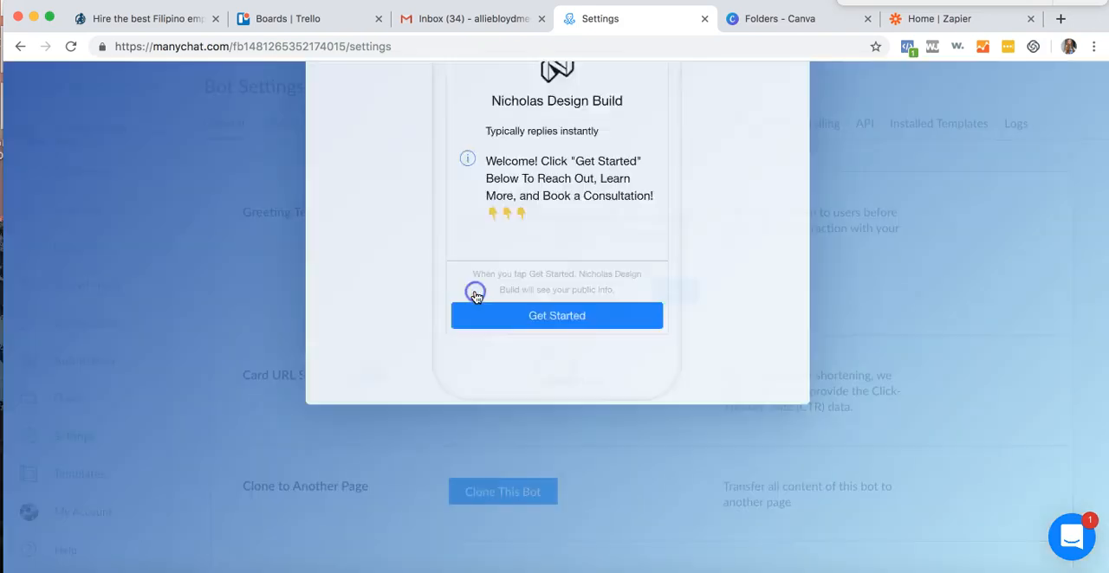
pyautogui.scroll(-1, 611, 373)
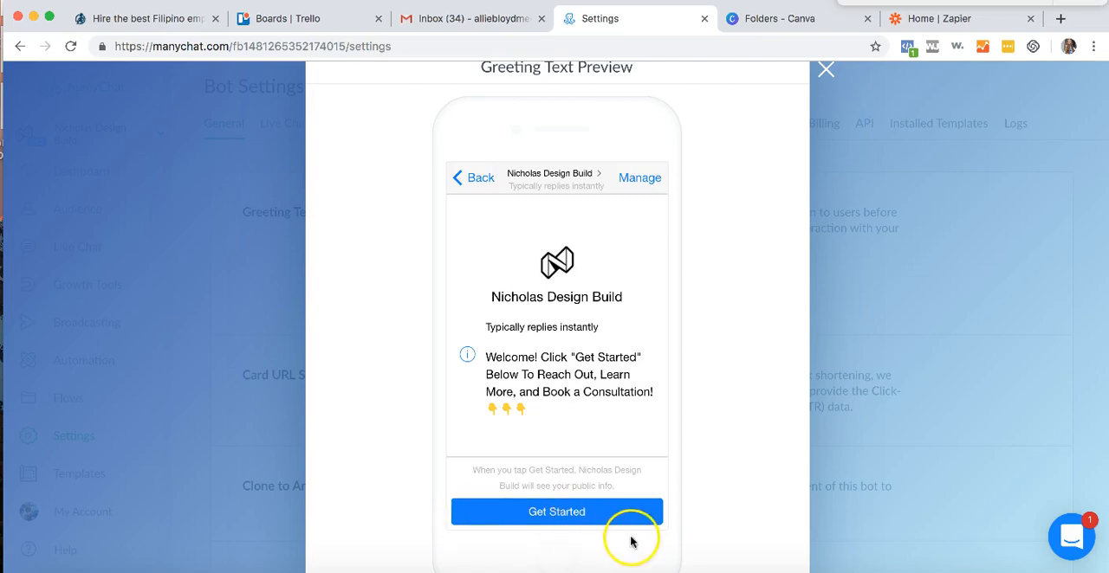
pyautogui.scroll(-1, 625, 341)
pyautogui.scroll(2, 614, 358)
pyautogui.click(825, 106)
pyautogui.click(674, 298)
pyautogui.scroll(-5, 677, 299)
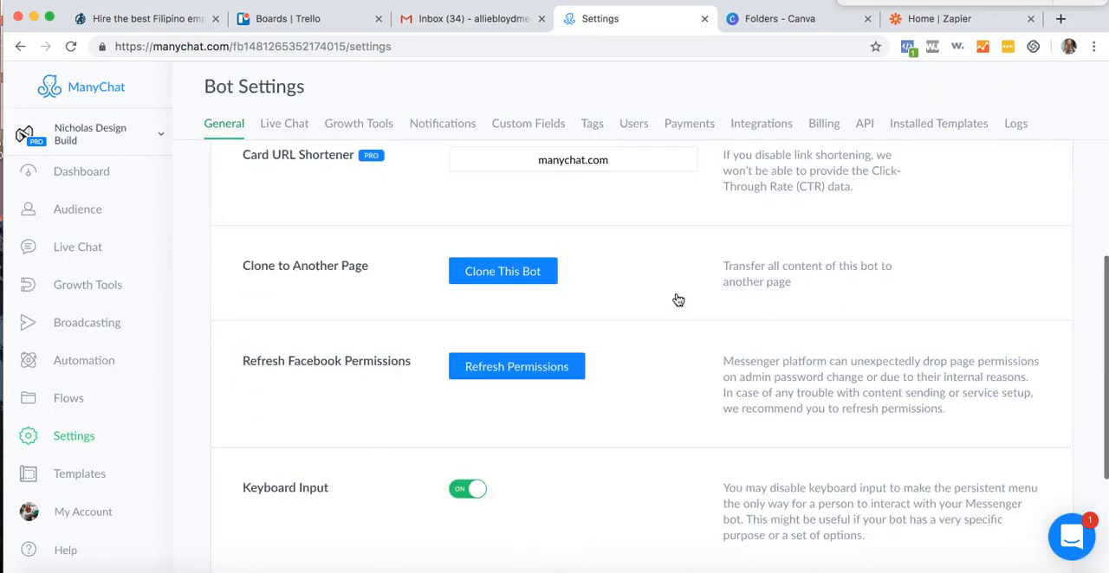
pyautogui.scroll(5, 678, 300)
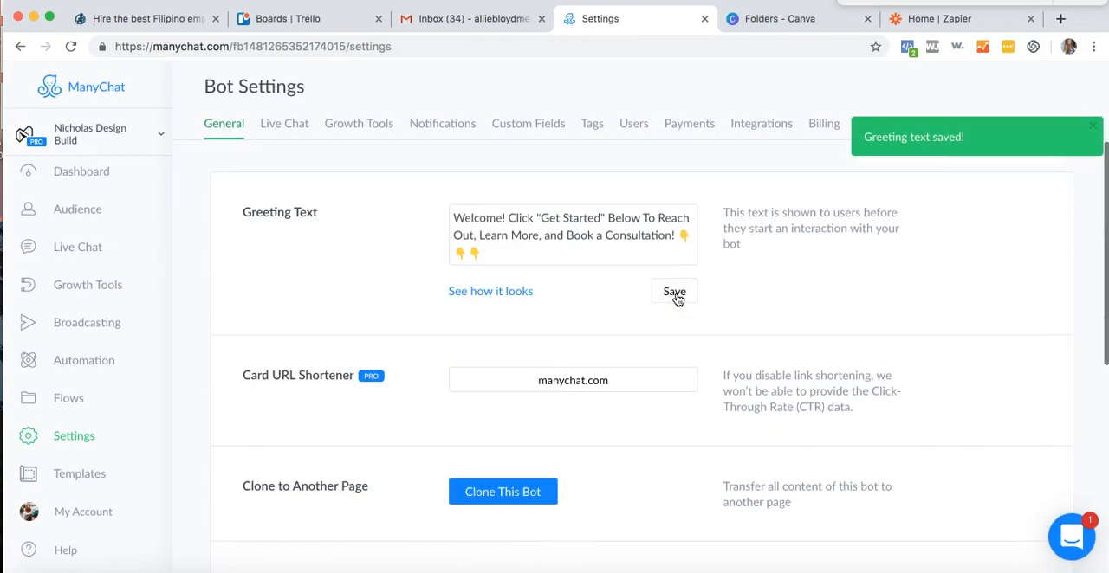
# - Review the bot's Live Chat, Growth Tools and Notifications settings
pyautogui.click(303, 123)
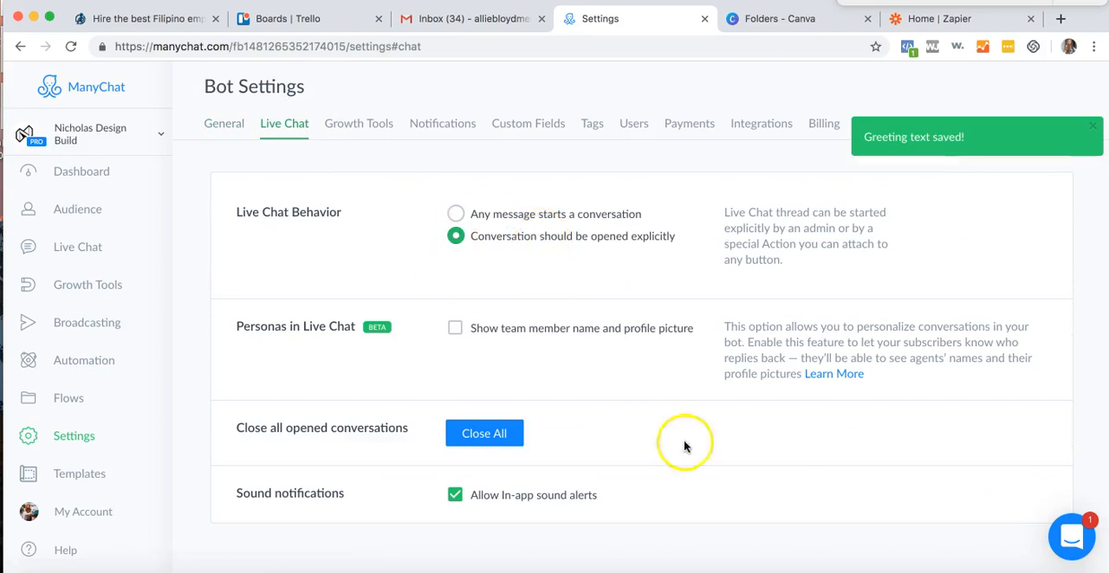
pyautogui.click(345, 127)
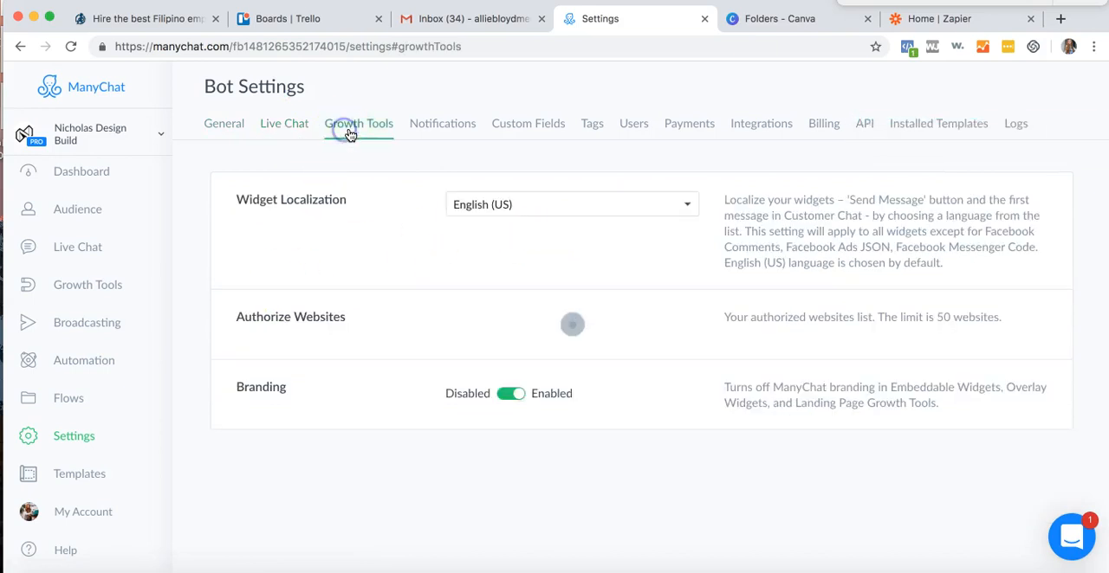
pyautogui.click(455, 123)
pyautogui.scroll(-5, 719, 390)
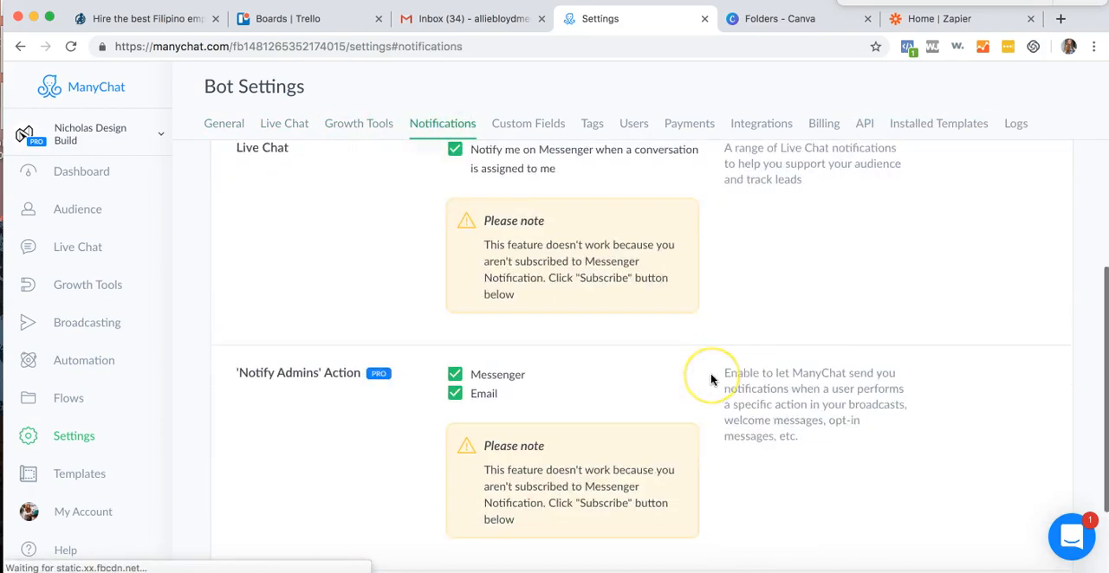
pyautogui.scroll(5, 714, 376)
# - Review the bot's custom fields and tags
pyautogui.click(530, 121)
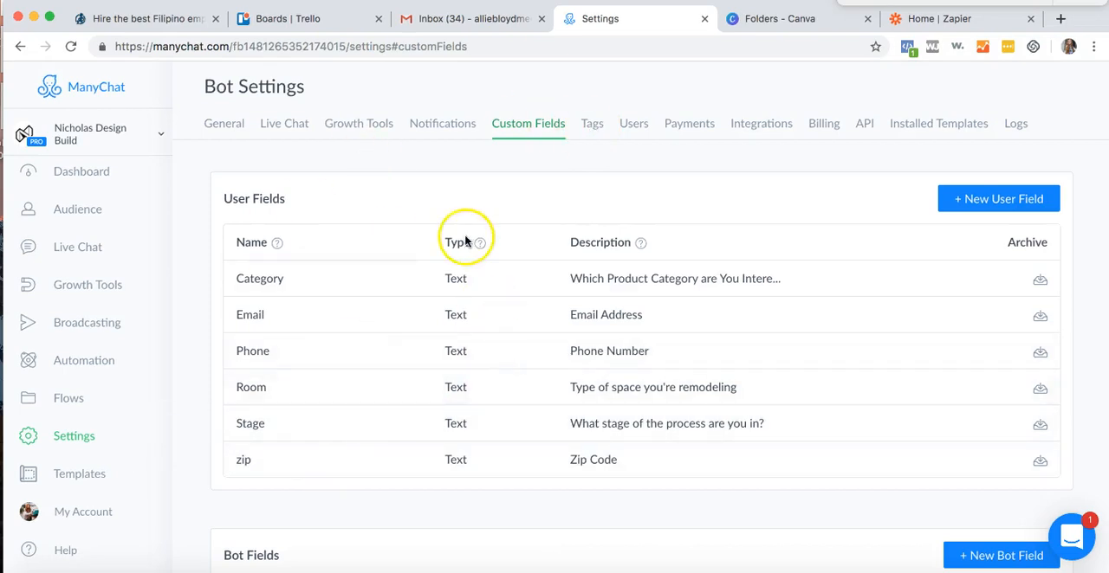
pyautogui.scroll(-1, 606, 346)
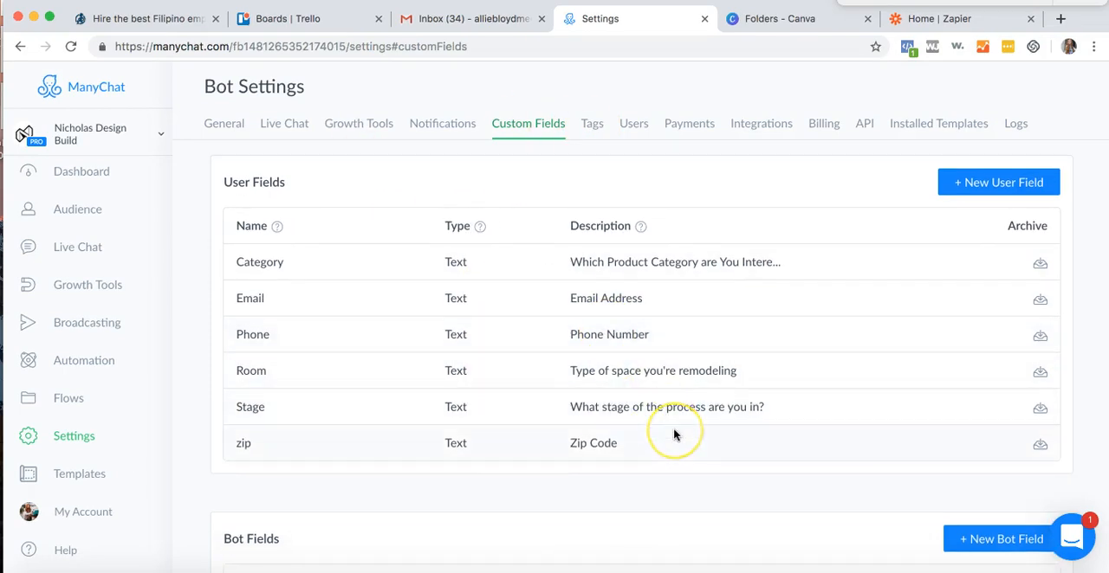
pyautogui.scroll(-2, 673, 428)
pyautogui.scroll(2, 673, 428)
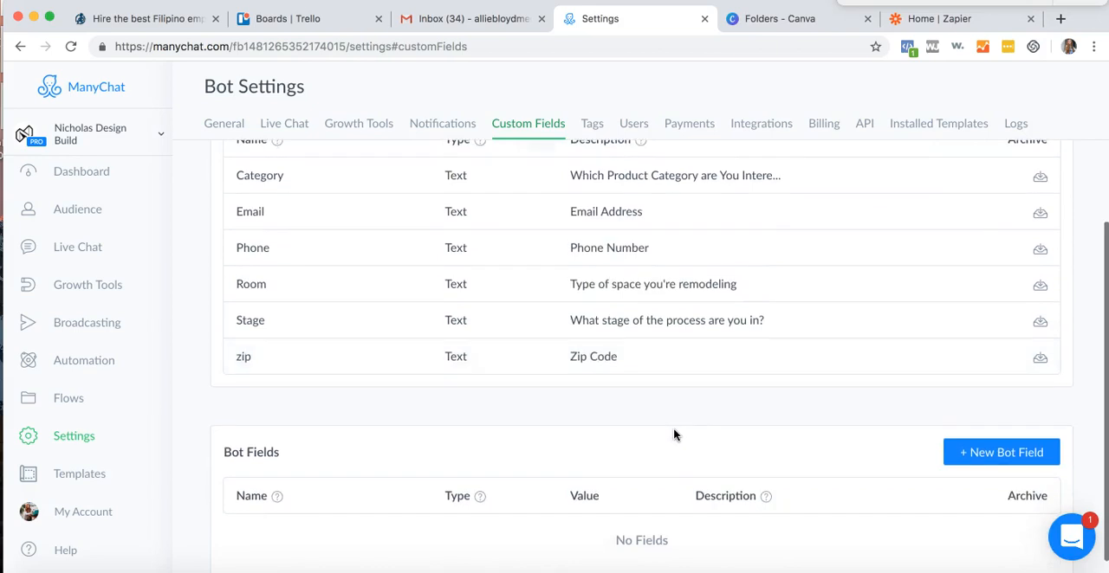
pyautogui.click(592, 123)
pyautogui.scroll(-5, 641, 309)
pyautogui.scroll(5, 638, 307)
# - Open the bot's user settings and examine the options for inviting a new team member
pyautogui.click(637, 126)
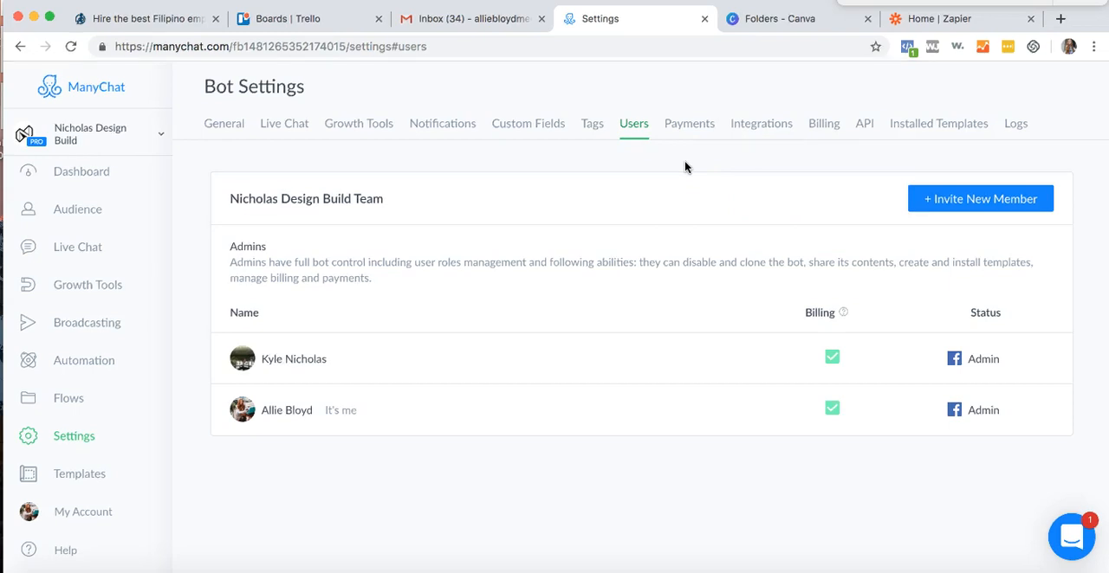
pyautogui.click(942, 206)
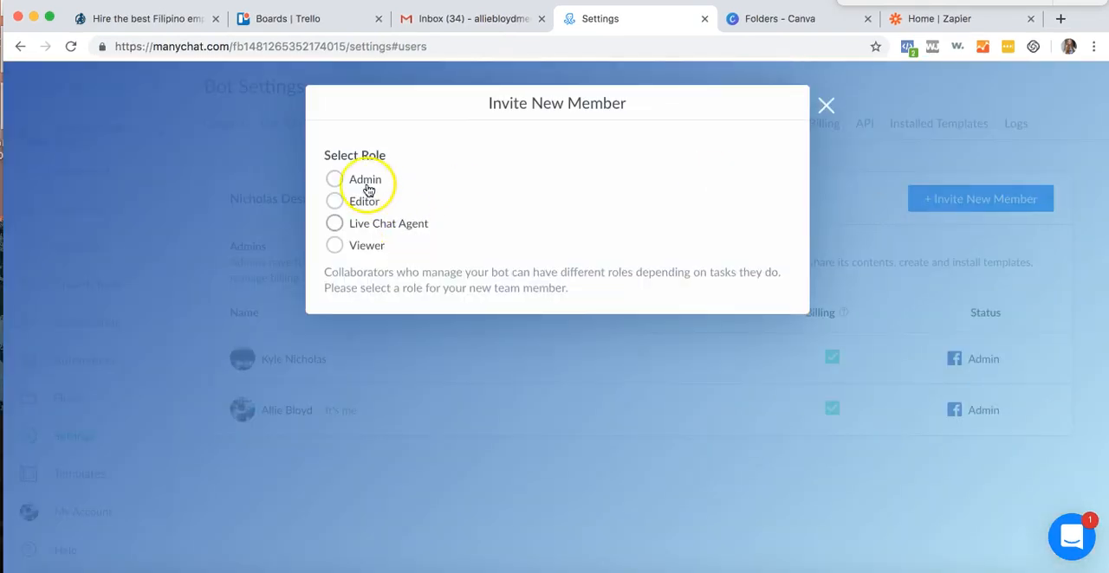
pyautogui.click(539, 337)
pyautogui.click(754, 247)
pyautogui.click(563, 301)
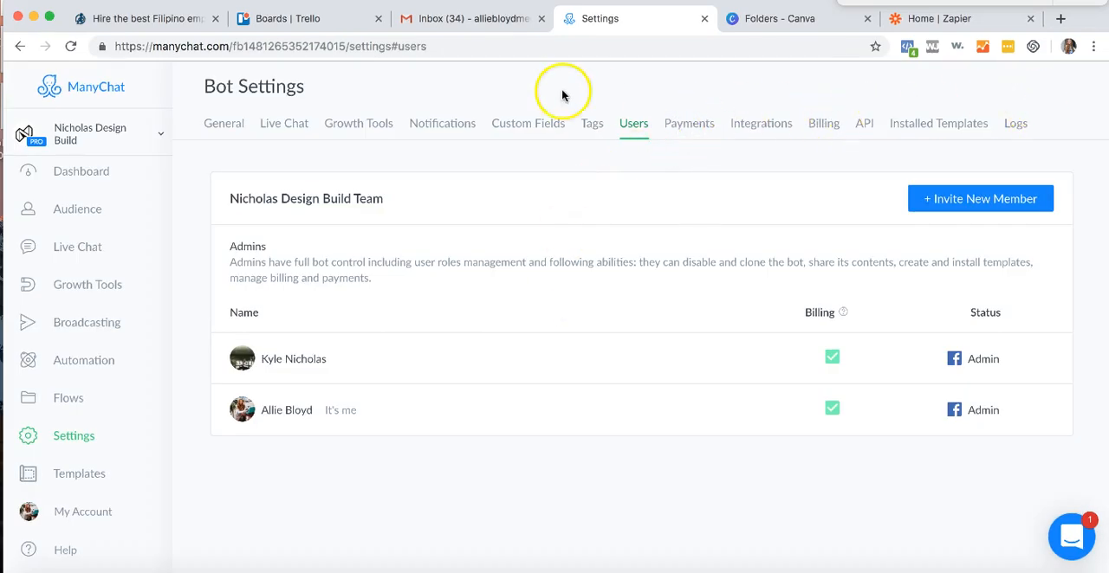
# - Open the bot's Main Menu automation and review its buttons and the phone preview
pyautogui.click(78, 372)
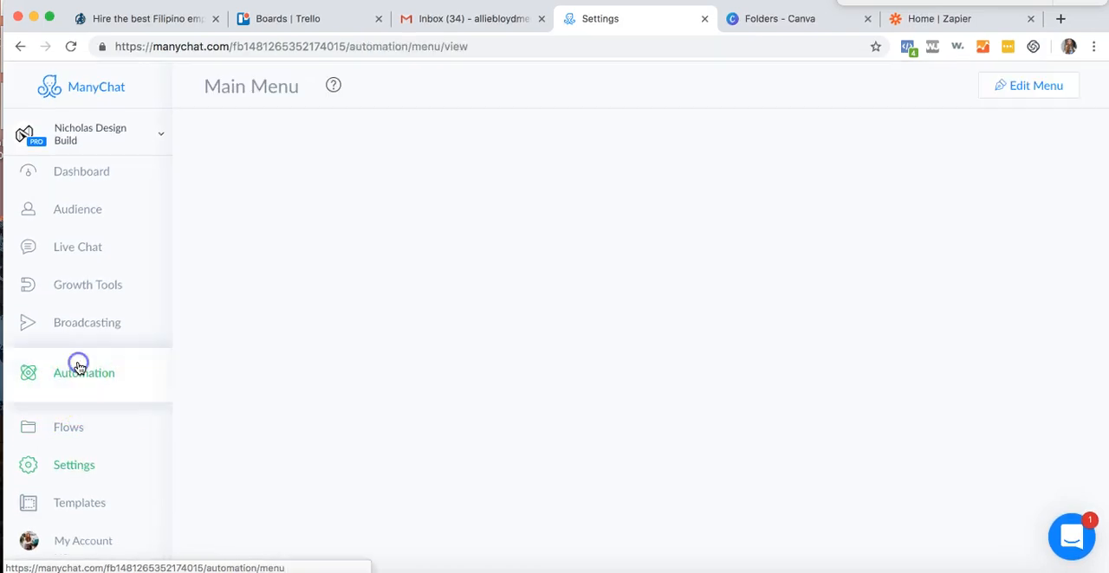
pyautogui.scroll(-2, 214, 392)
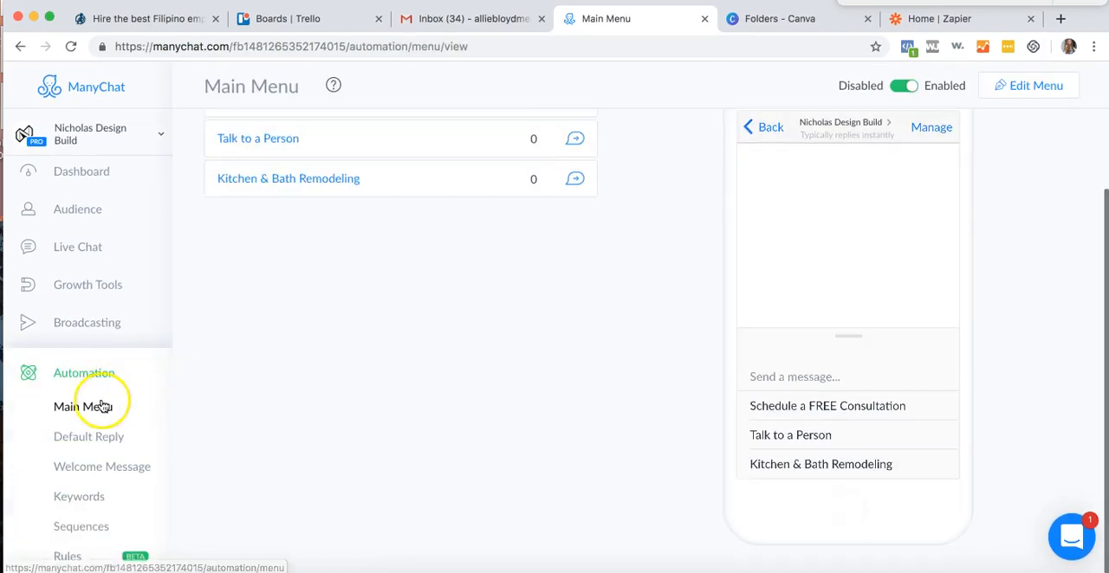
pyautogui.scroll(-2, 97, 403)
pyautogui.scroll(2, 257, 392)
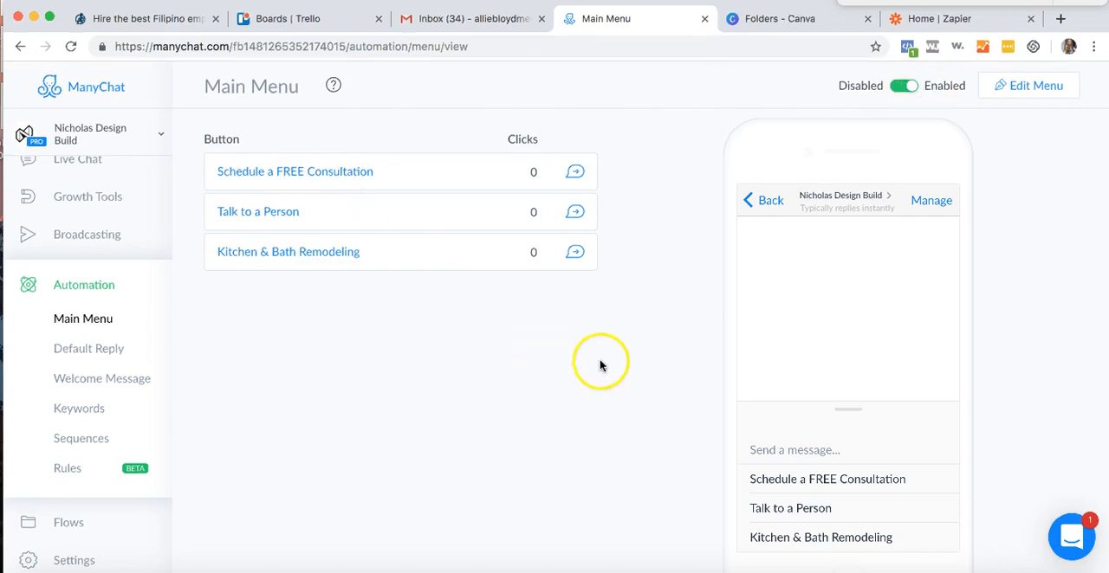
pyautogui.scroll(-2, 659, 416)
pyautogui.scroll(3, 823, 451)
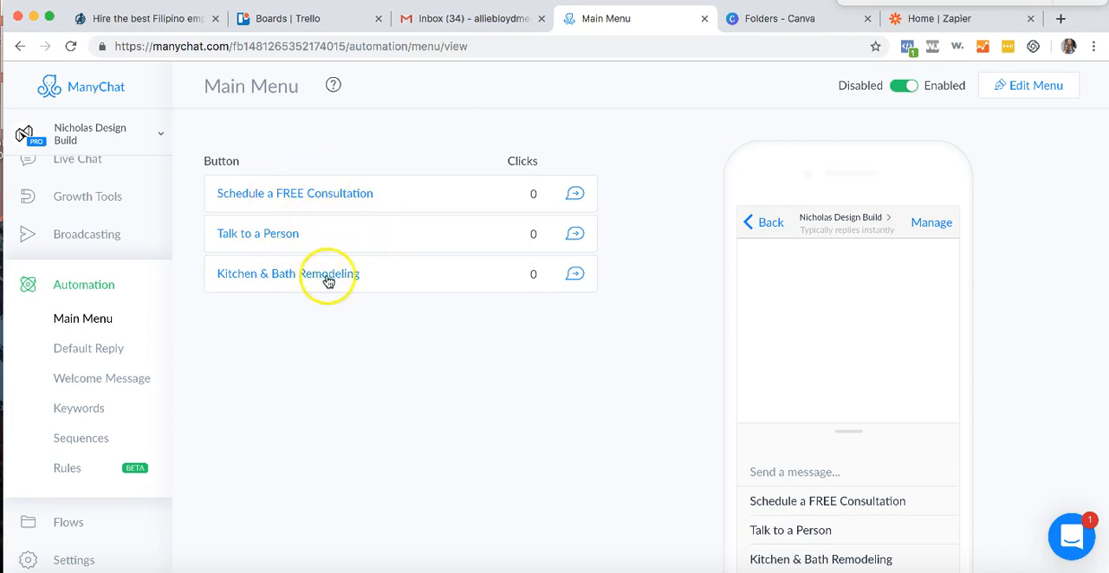
# - Open the main menu for editing and examine the settings of the Talk to a Person and Schedule a FREE Consultation items
pyautogui.click(1023, 83)
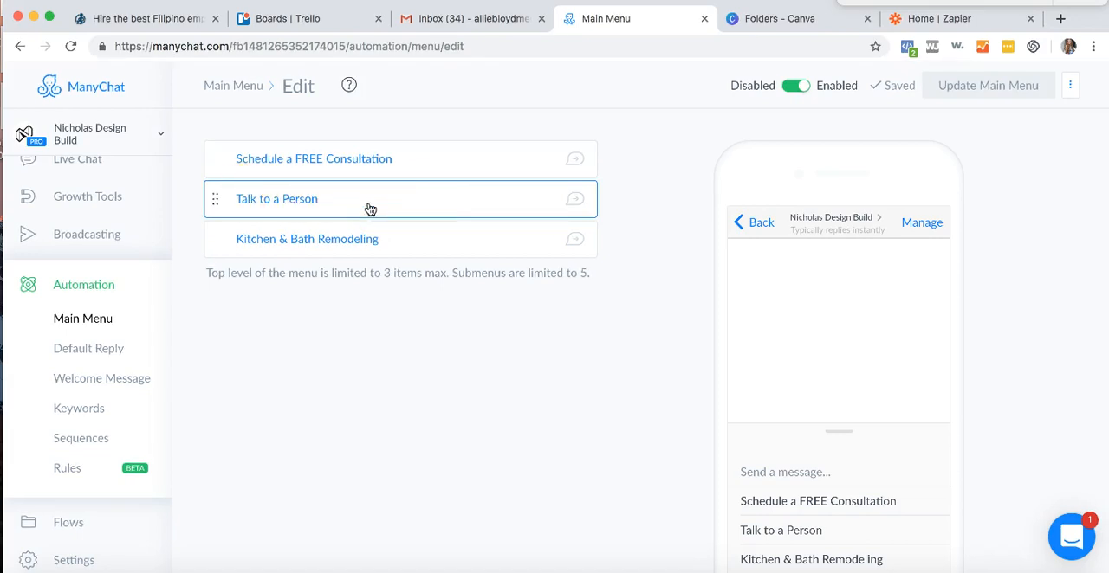
pyautogui.click(327, 195)
pyautogui.click(431, 158)
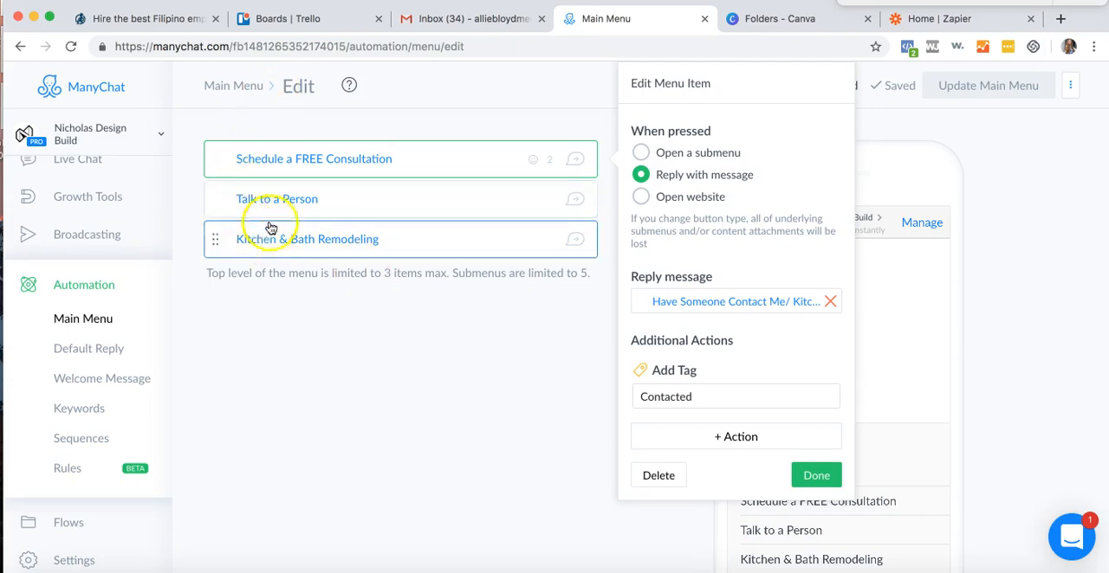
# - Try to retitle the third main menu item "Kitchen & Bath Remodeling Information" and update the main menu
pyautogui.click(411, 246)
pyautogui.moveTo(277, 239); pyautogui.dragTo(236, 239)
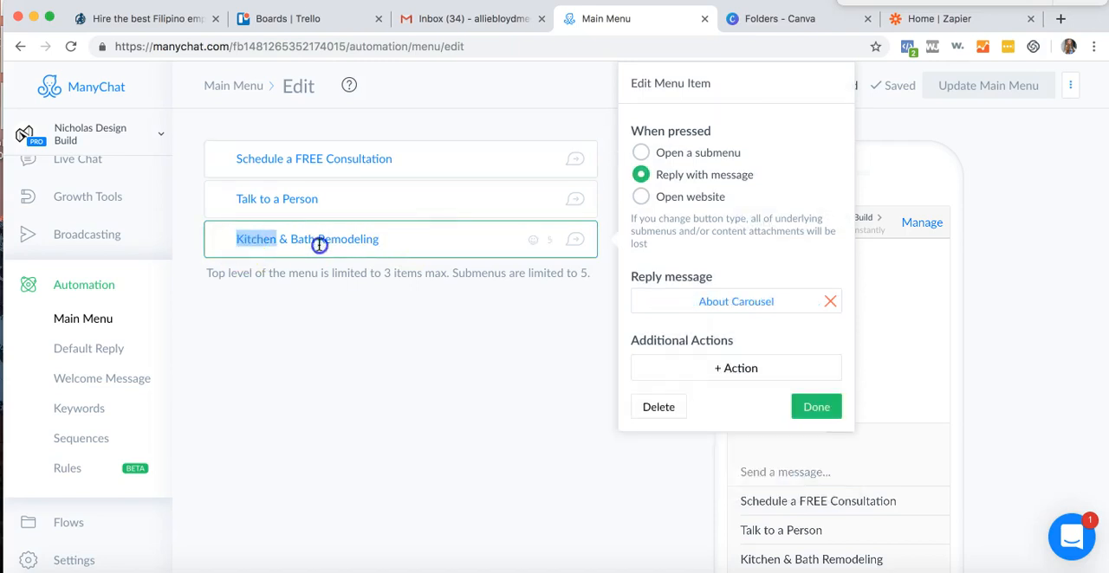
pyautogui.moveTo(318, 245); pyautogui.dragTo(401, 240)
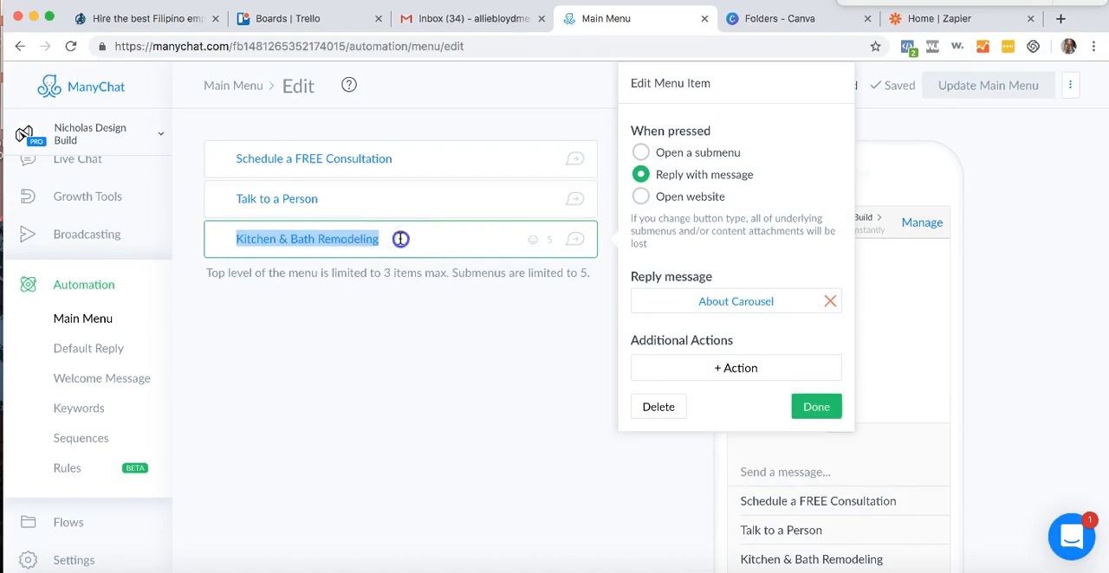
pyautogui.click(400, 239)
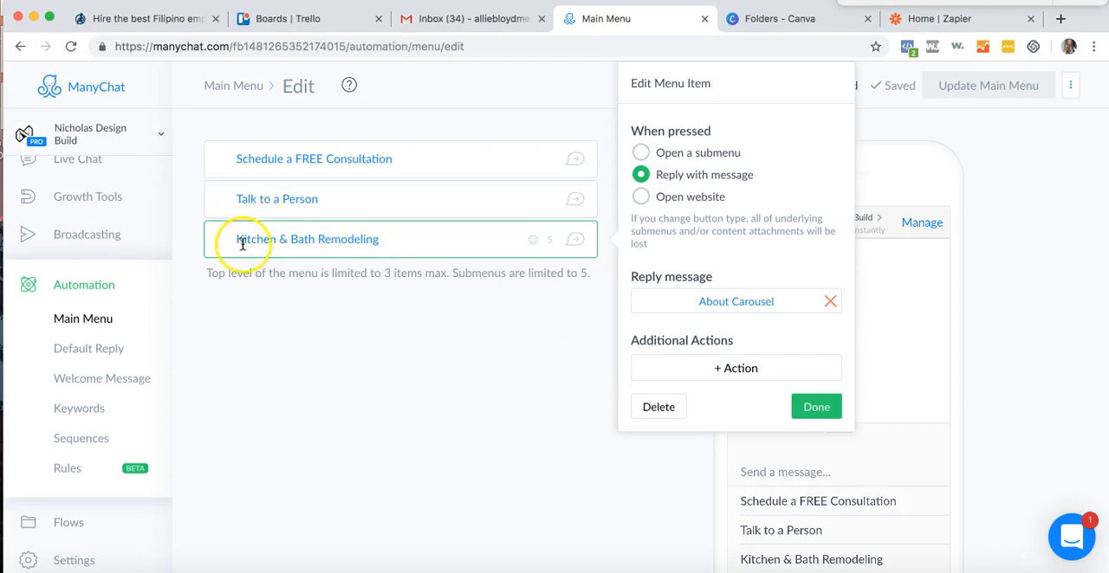
pyautogui.click(379, 243)
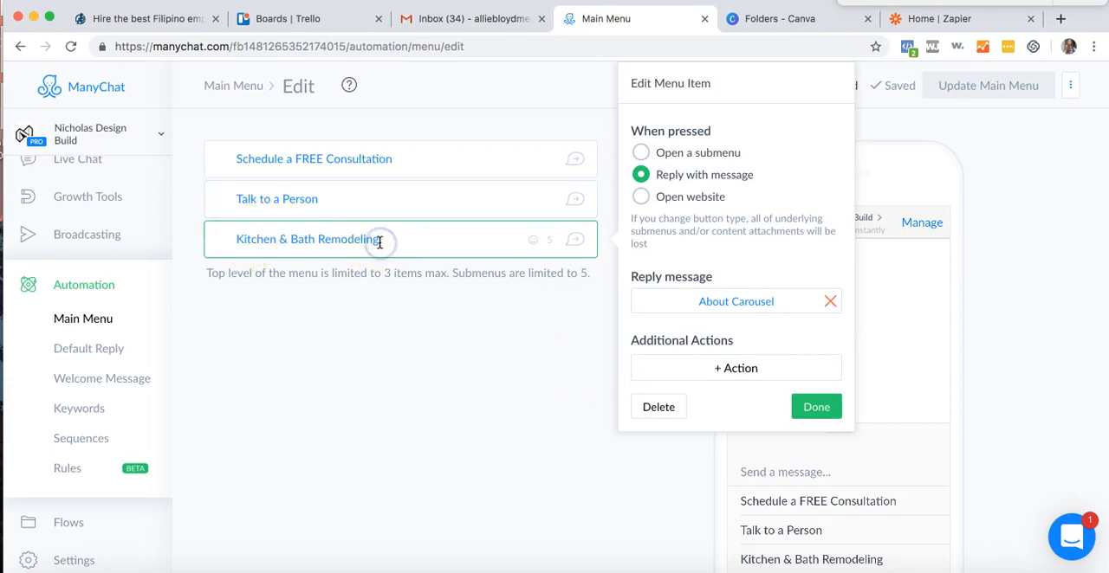
pyautogui.write('nformation')
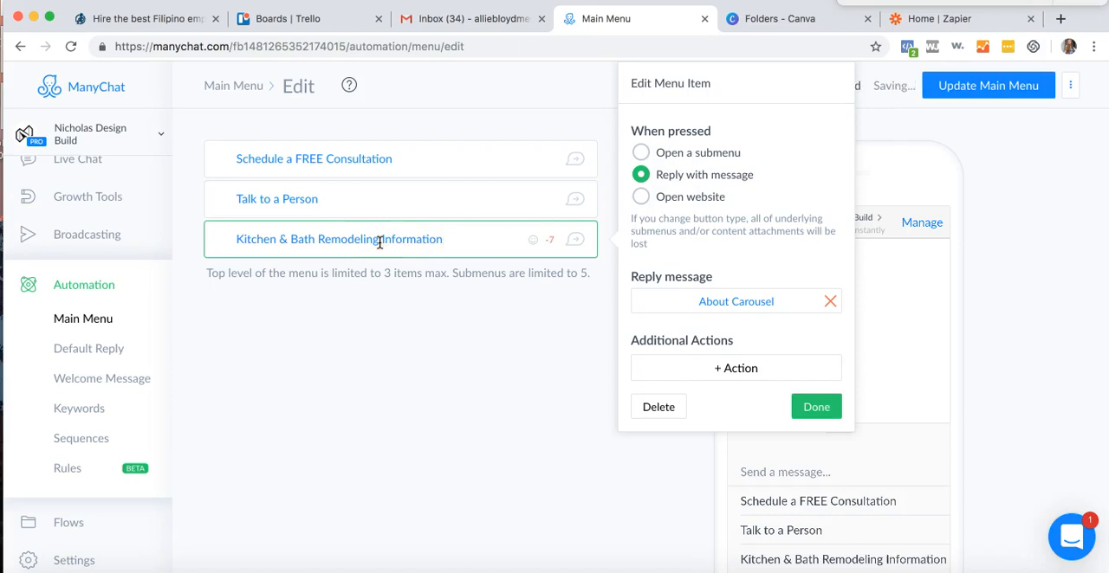
pyautogui.click(334, 472)
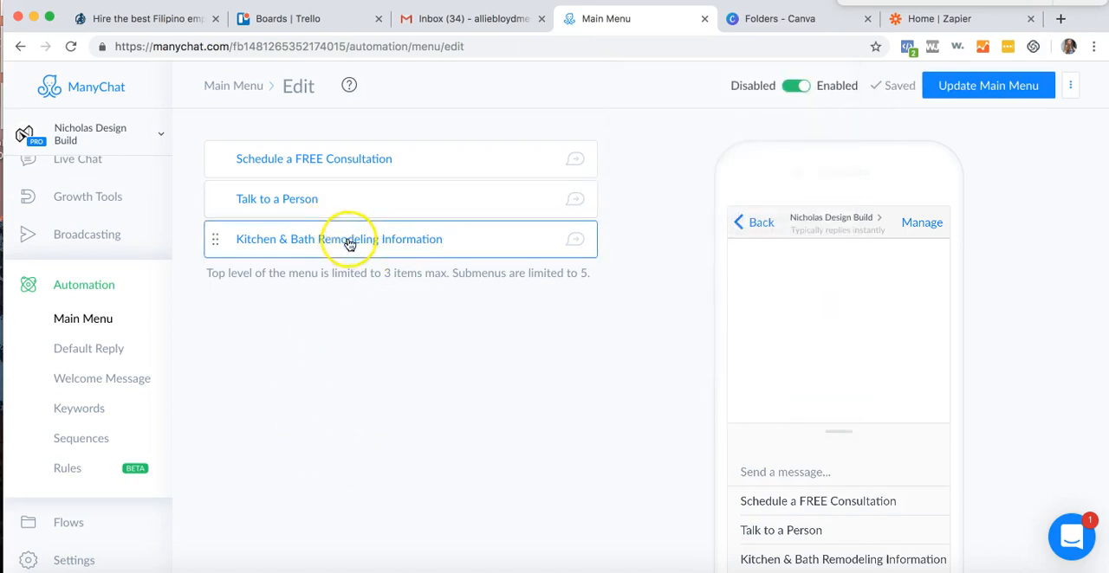
pyautogui.click(986, 85)
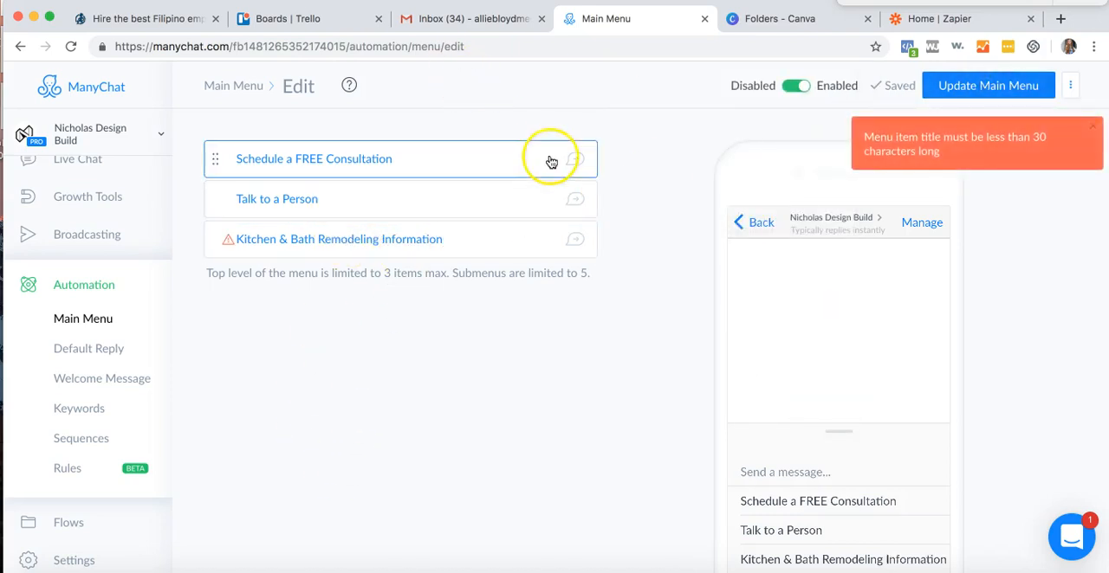
# - Shorten the third menu item's title to "Kitchen & Bath Remodeling Info" and update the main menu
pyautogui.click(440, 240)
pyautogui.moveTo(444, 240); pyautogui.dragTo(408, 244)
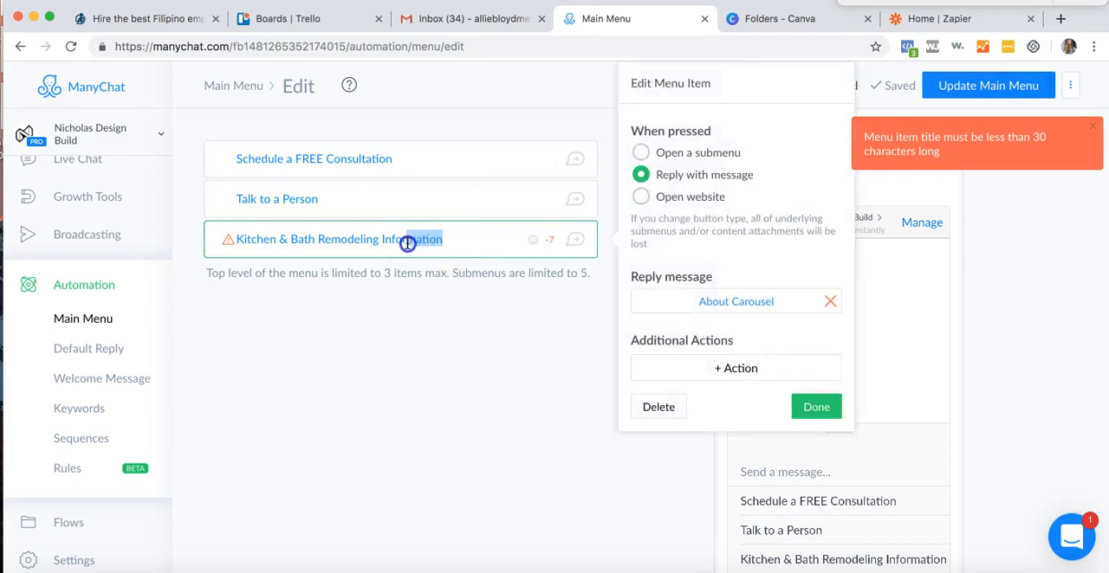
pyautogui.press('BackSpace')
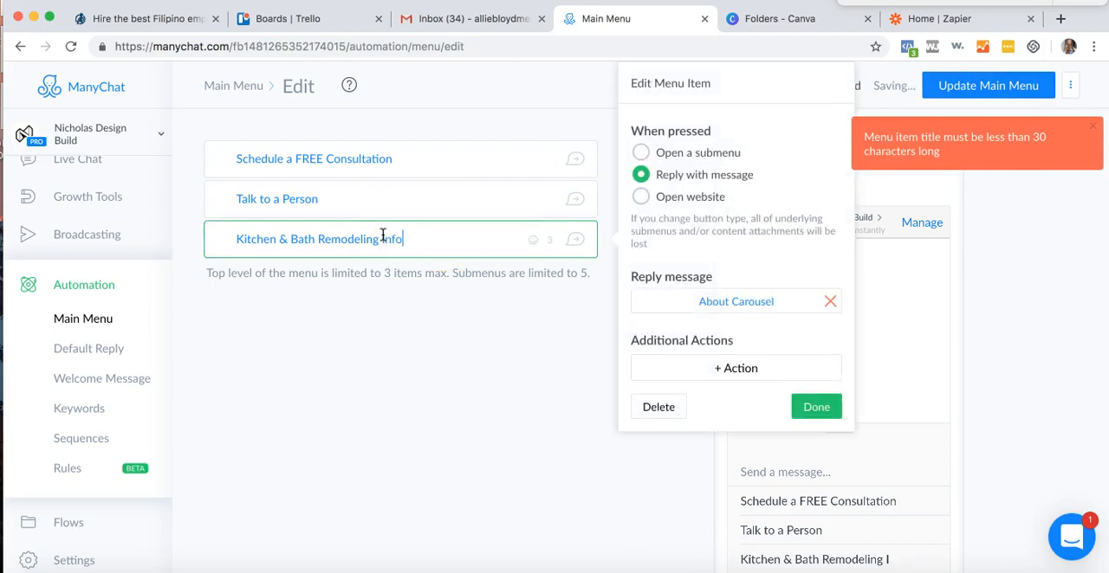
pyautogui.write('nfo')
pyautogui.click(801, 405)
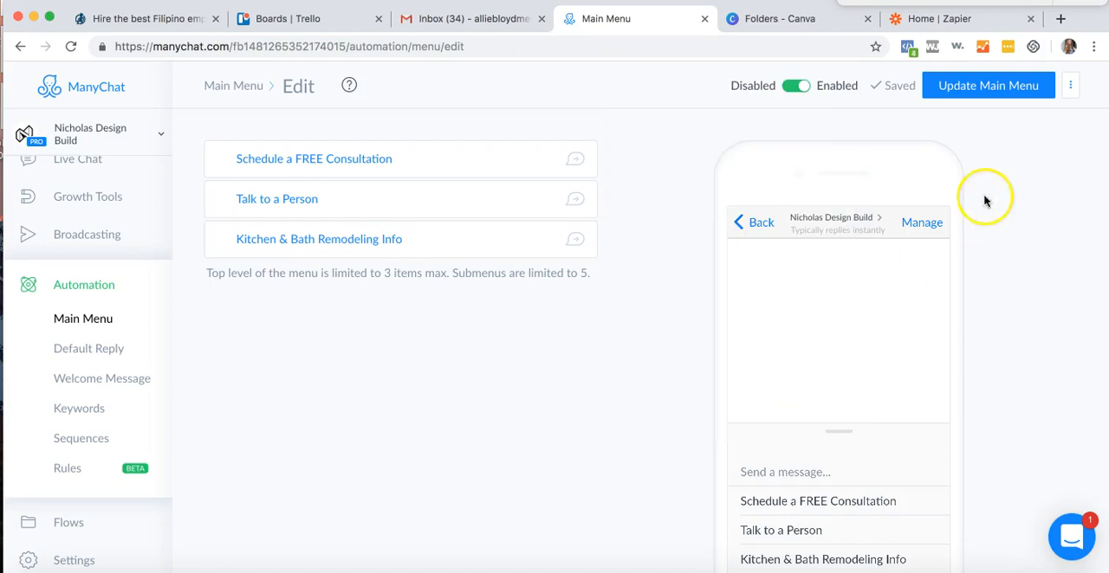
pyautogui.click(961, 87)
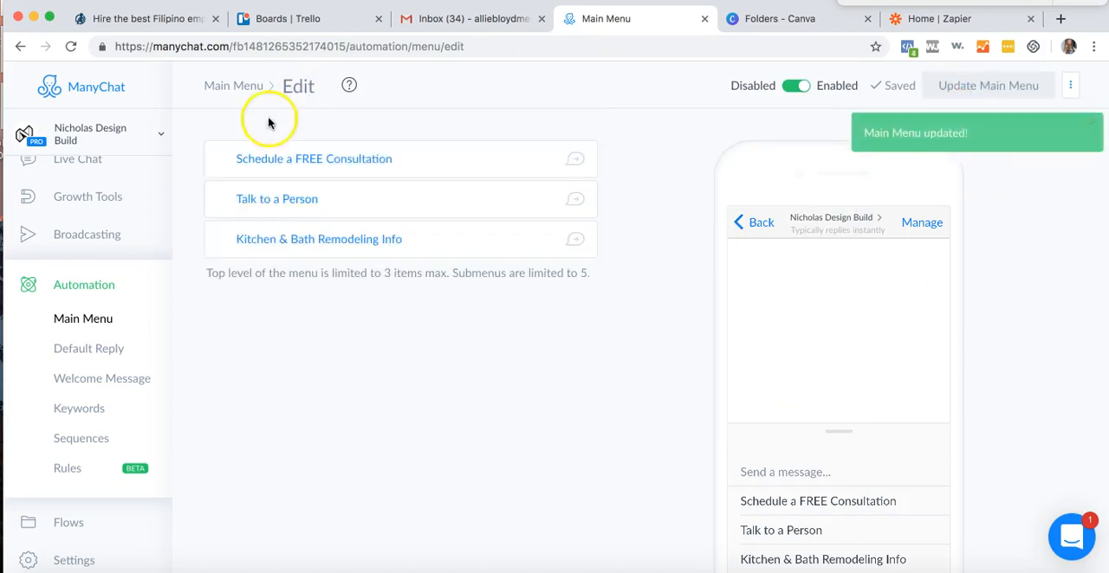
# - Open the Default Reply flow for editing and review its page name variable and the attached Successfully message
pyautogui.click(109, 349)
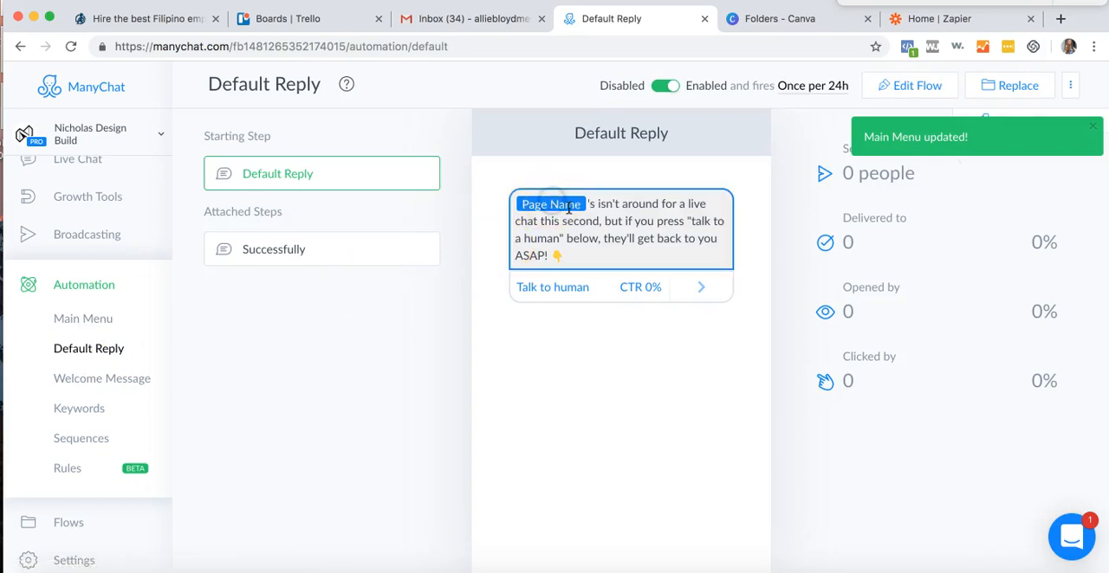
pyautogui.click(906, 85)
pyautogui.click(545, 199)
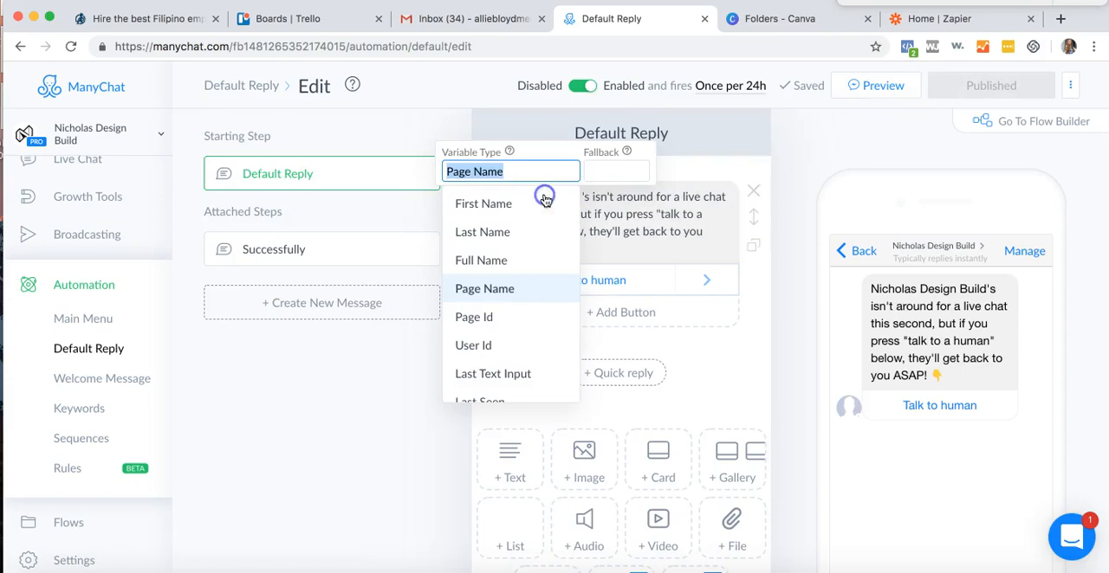
pyautogui.click(297, 249)
pyautogui.click(322, 249)
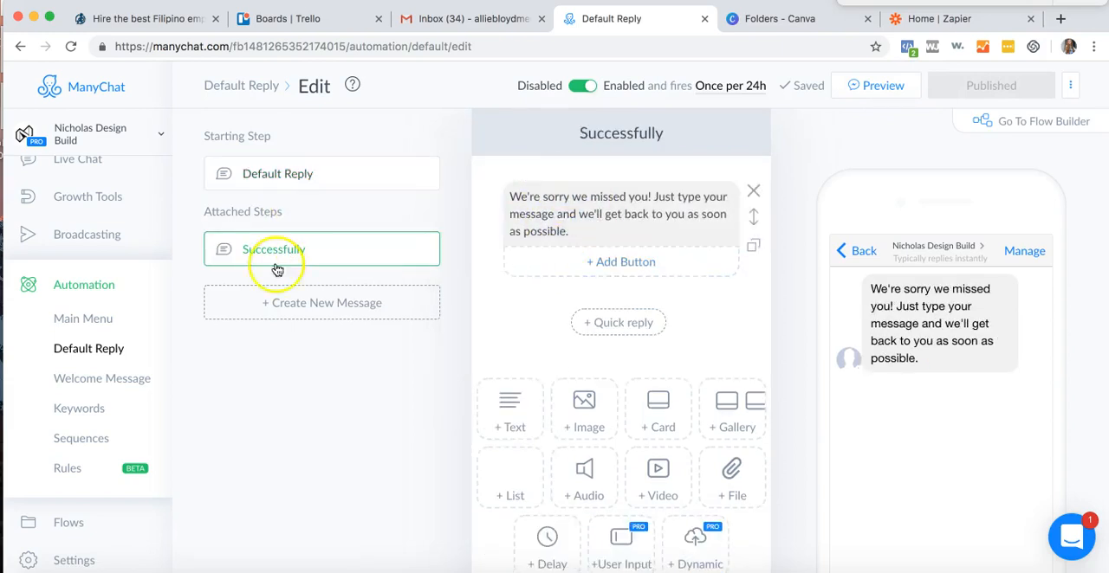
# - Open the Welcome Message flow for editing and replace "Ozarks Remodeling" in the text with the Page Name variable
pyautogui.click(113, 380)
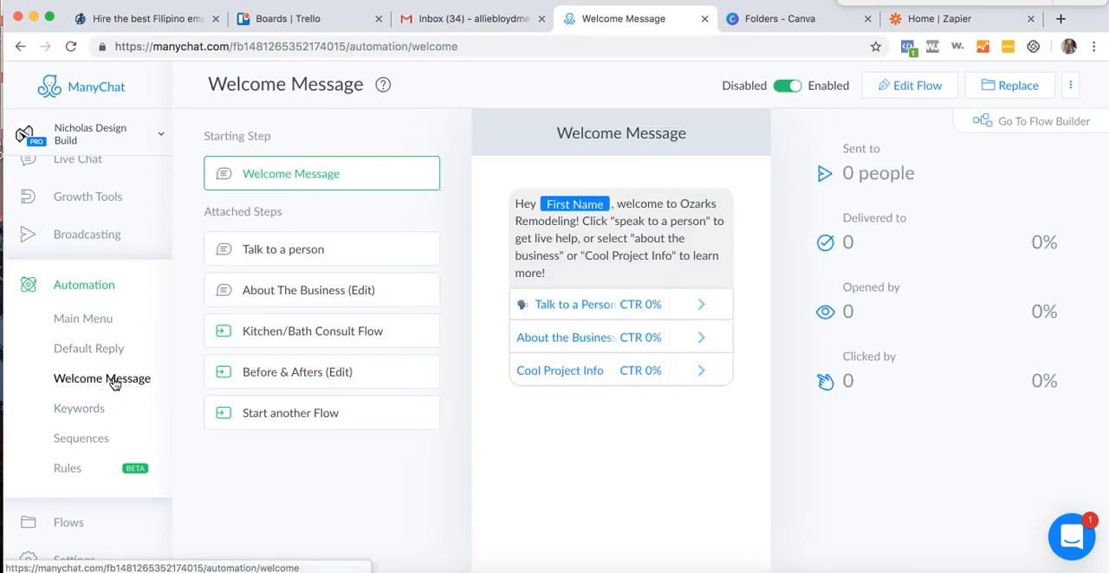
pyautogui.click(918, 90)
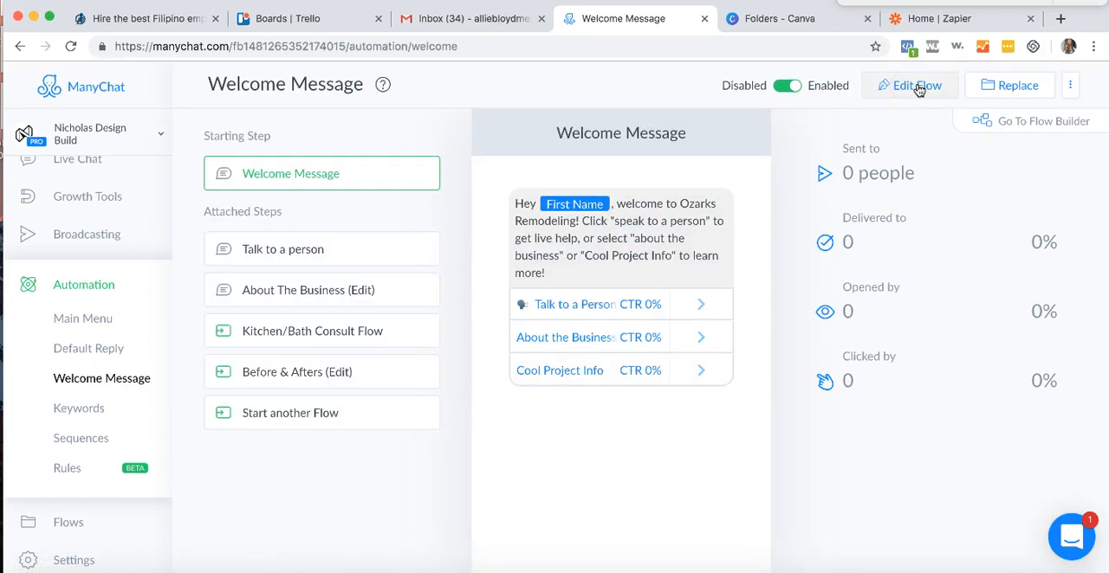
pyautogui.click(561, 199)
pyautogui.click(674, 222)
pyautogui.moveTo(675, 197); pyautogui.dragTo(563, 219)
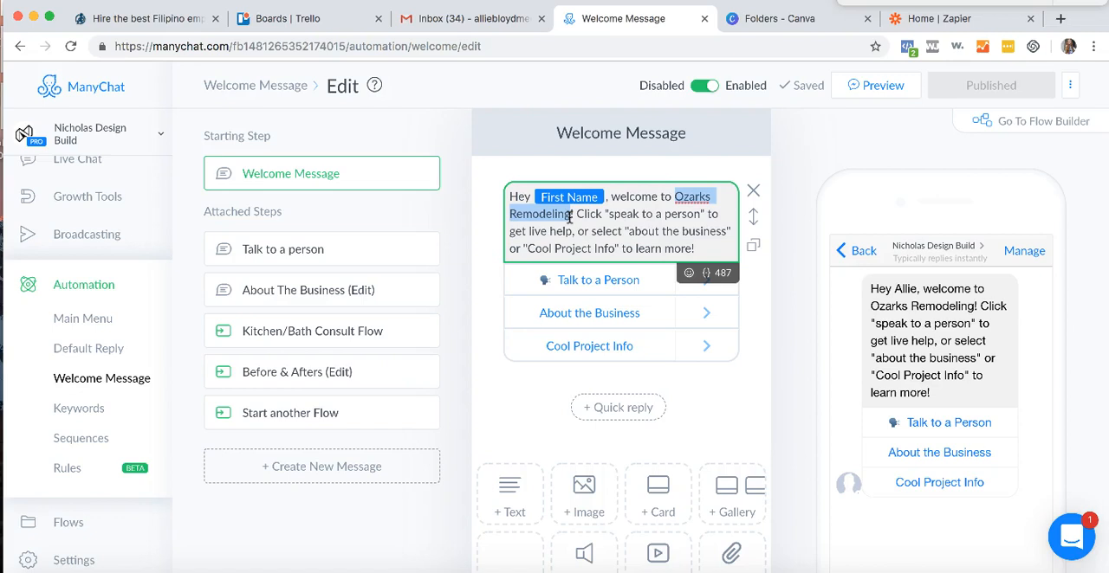
pyautogui.press('BackSpace')
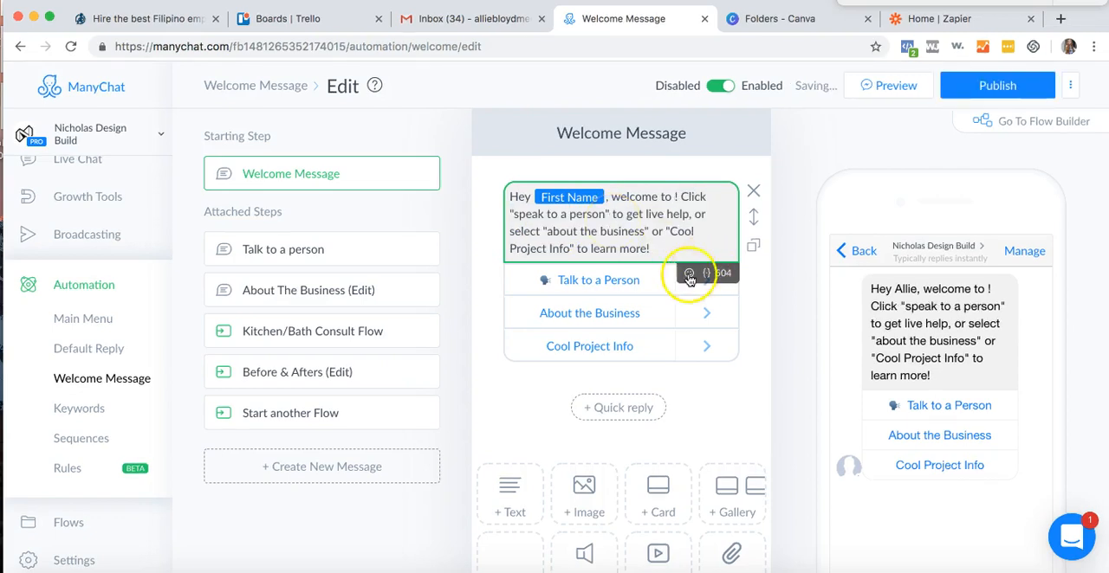
pyautogui.click(702, 273)
pyautogui.click(618, 392)
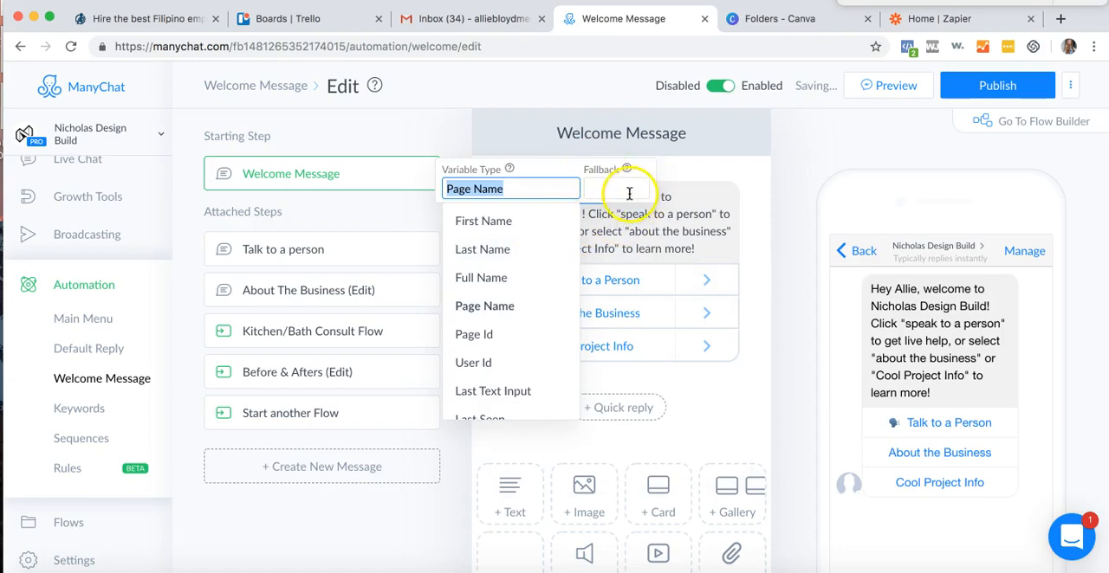
pyautogui.click(633, 191)
pyautogui.click(703, 216)
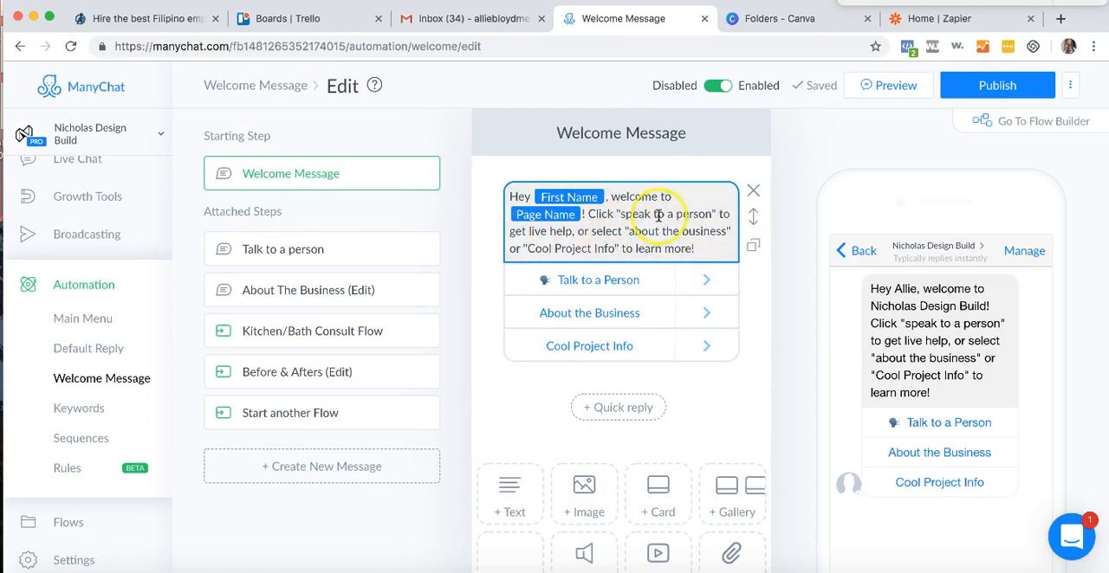
# - Replace "speak" with "Talk" in the quoted "speak to a person" of the welcome text and publish the flow
pyautogui.doubleClick(631, 216)
pyautogui.write('Talk')
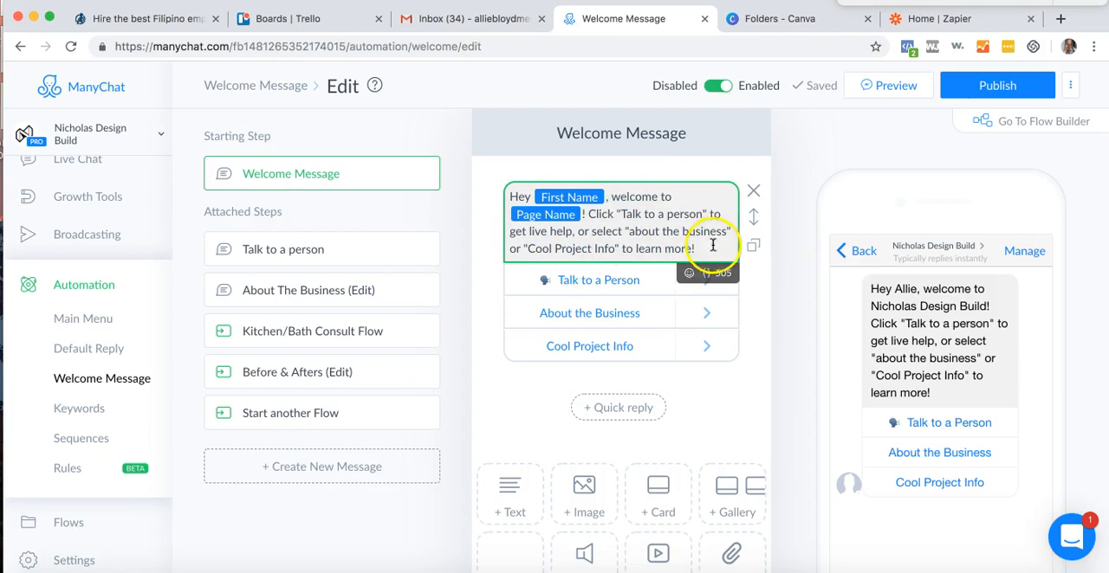
pyautogui.click(979, 88)
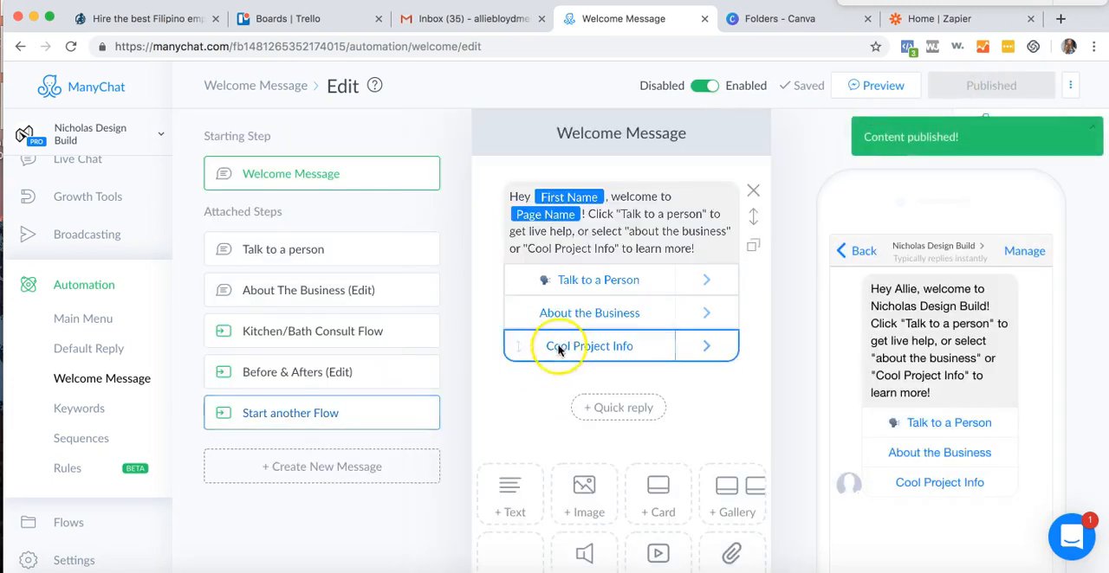
# - Retitle the welcome message's Cool Project Info button "Kitchen & Bath Info" and publish the flow
pyautogui.click(560, 345)
pyautogui.click(869, 266)
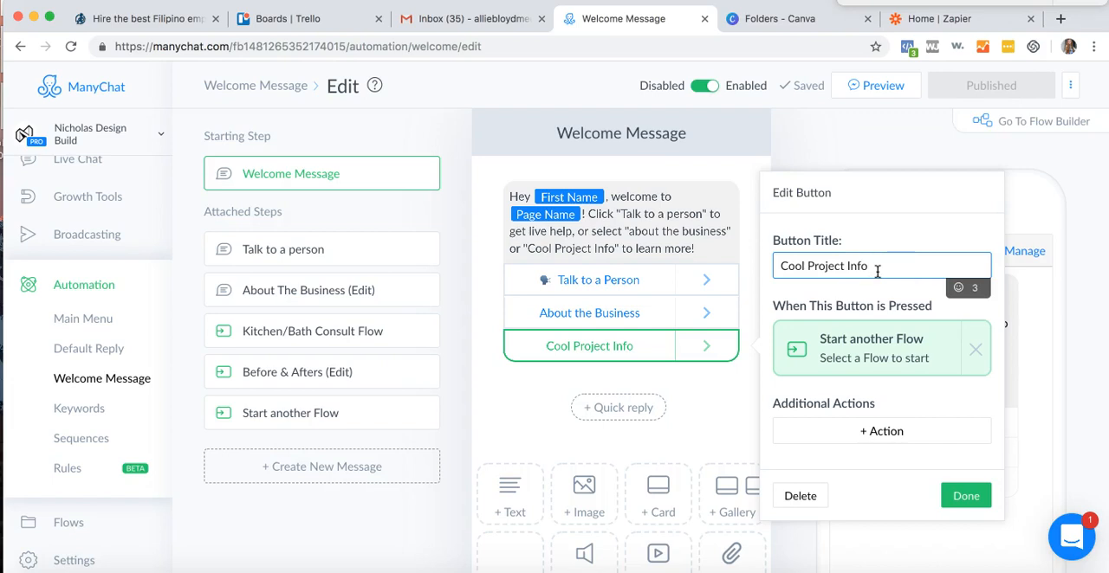
pyautogui.tripleClick(866, 266)
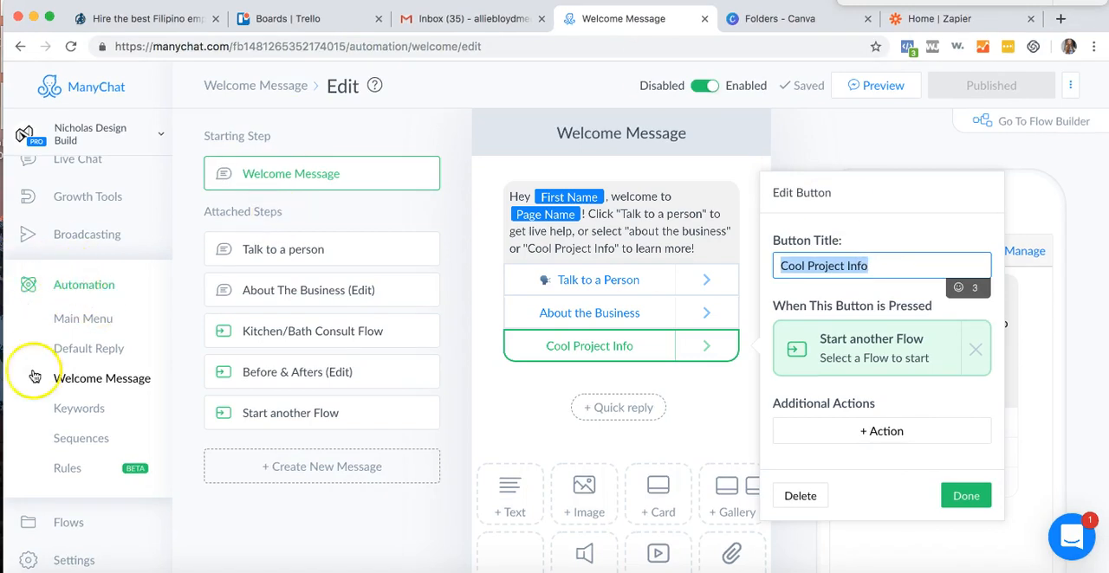
pyautogui.write('Kitchen & Bath')
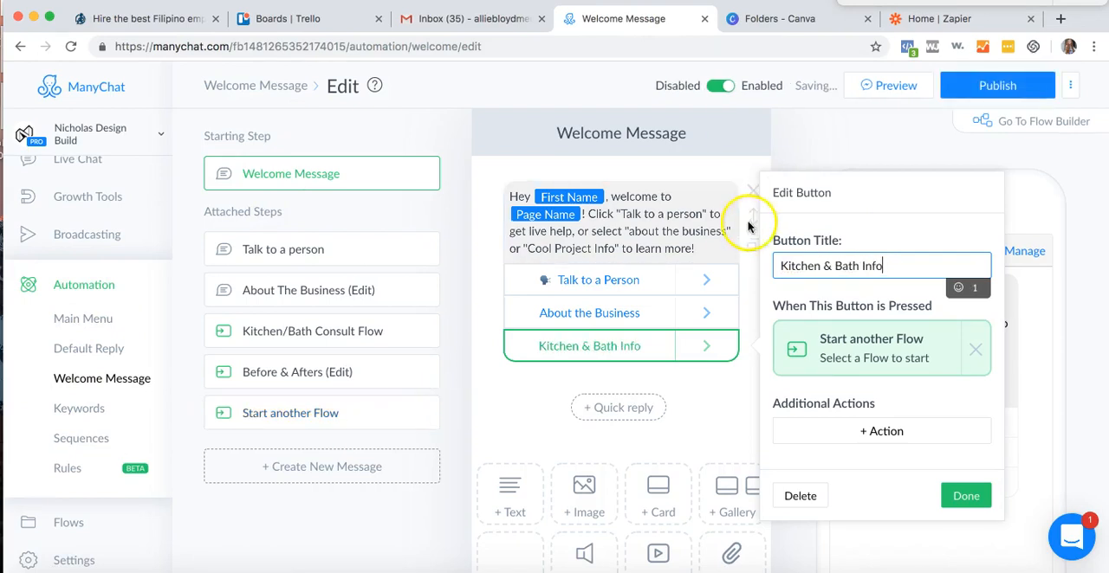
pyautogui.click(1019, 88)
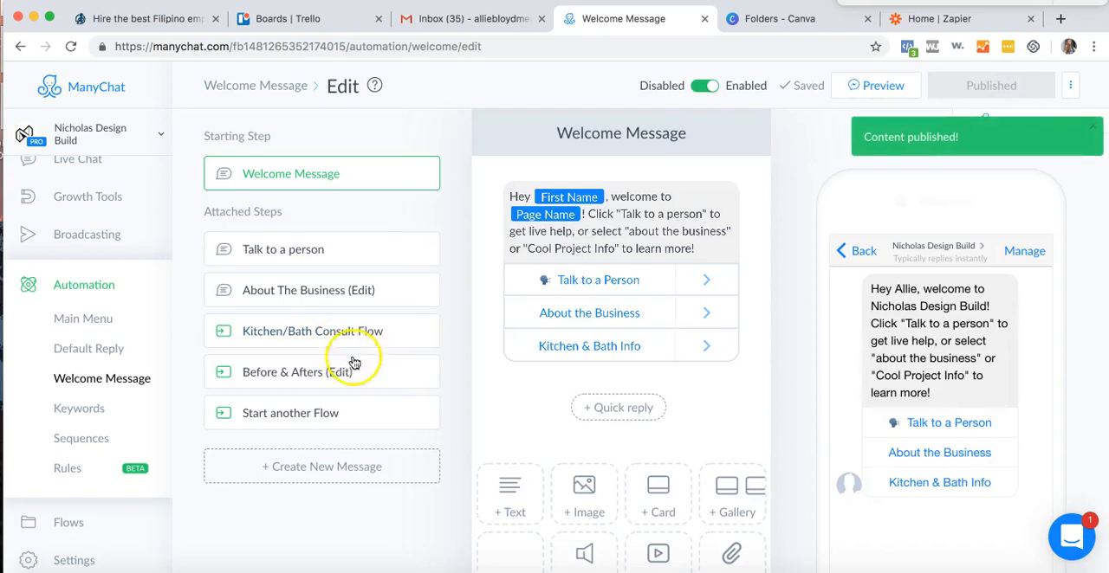
# - Look through the welcome message's attached steps and rename the Start another Flow step as "Kitchen & Bath info"
pyautogui.click(306, 250)
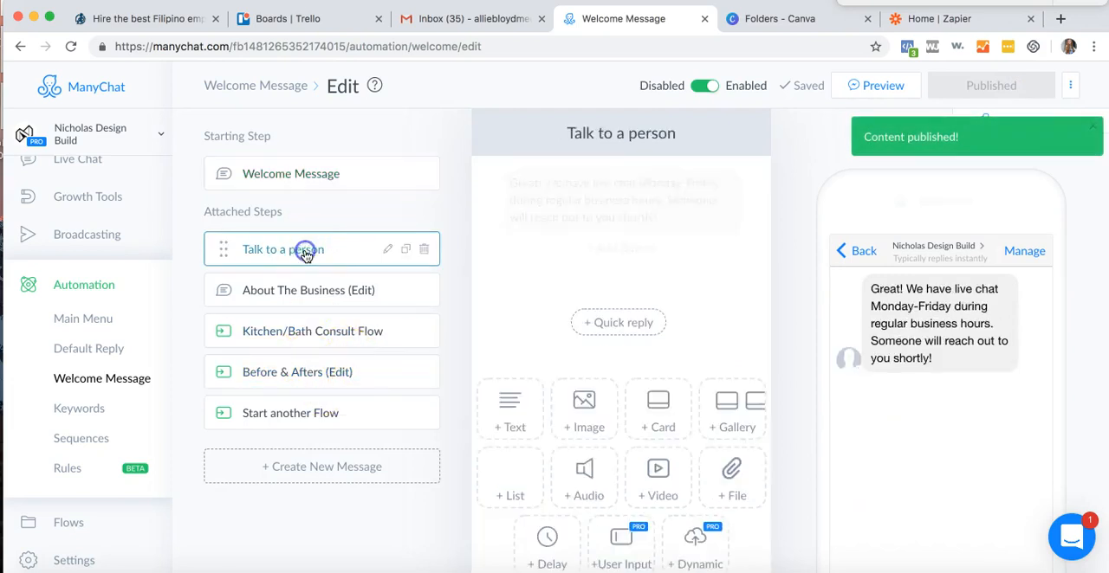
pyautogui.click(296, 300)
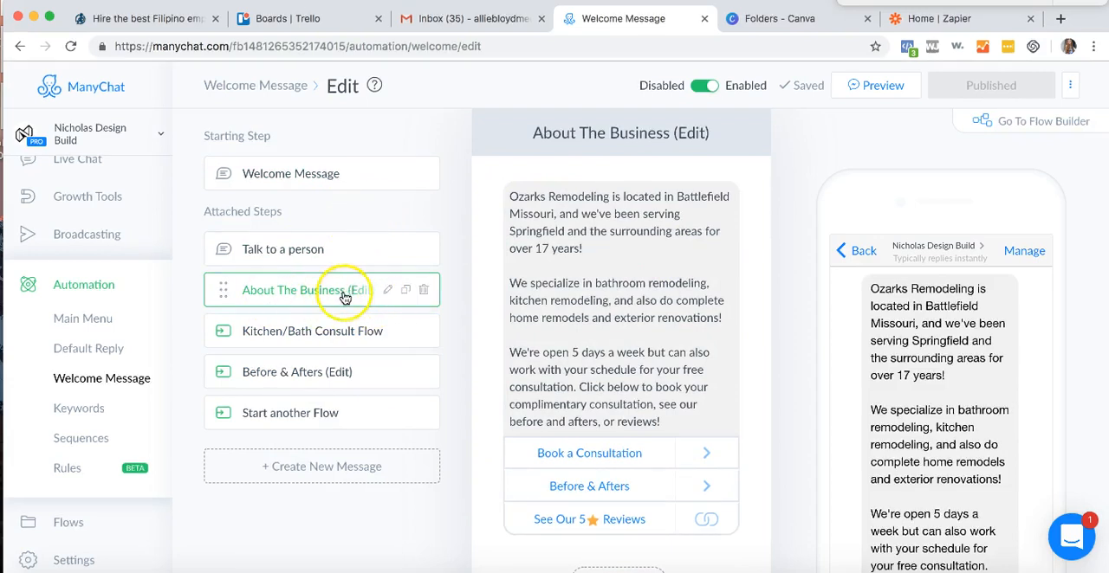
pyautogui.click(257, 378)
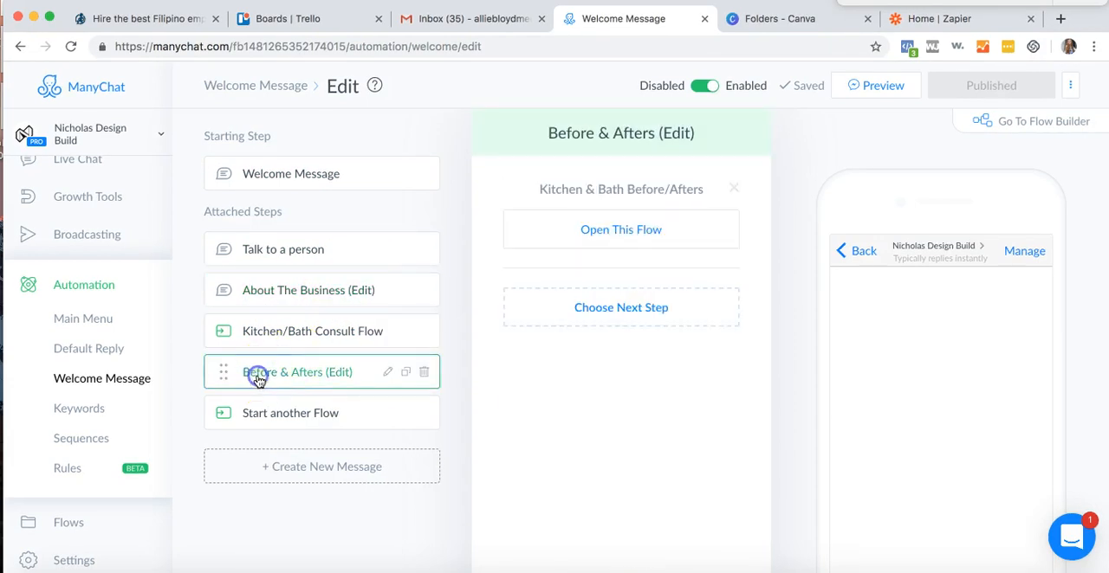
pyautogui.click(307, 419)
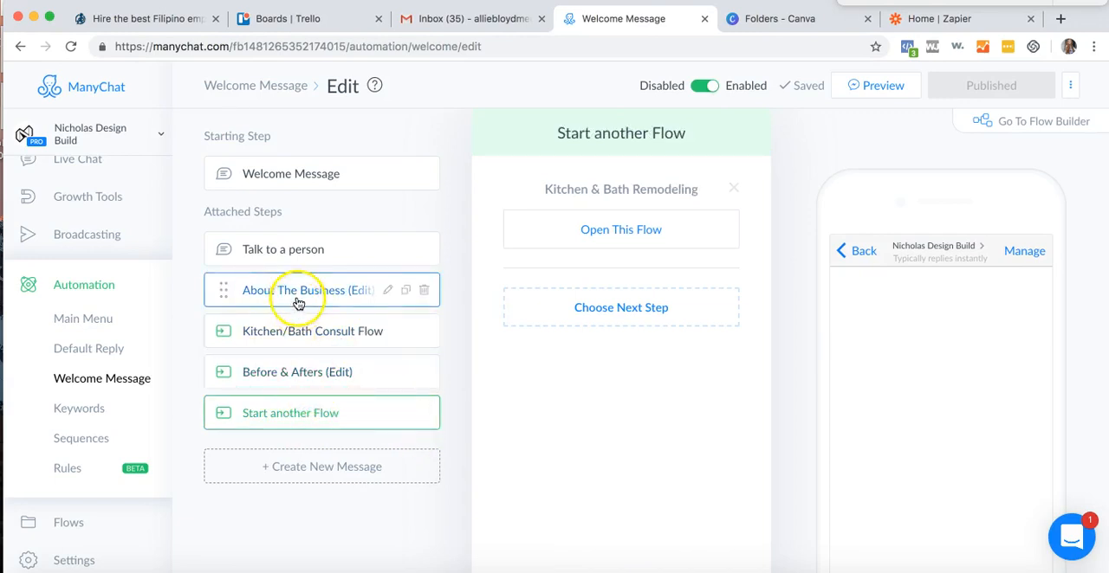
pyautogui.click(380, 413)
pyautogui.click(388, 413)
pyautogui.tripleClick(356, 413)
pyautogui.write('Kitchen & Bath info')
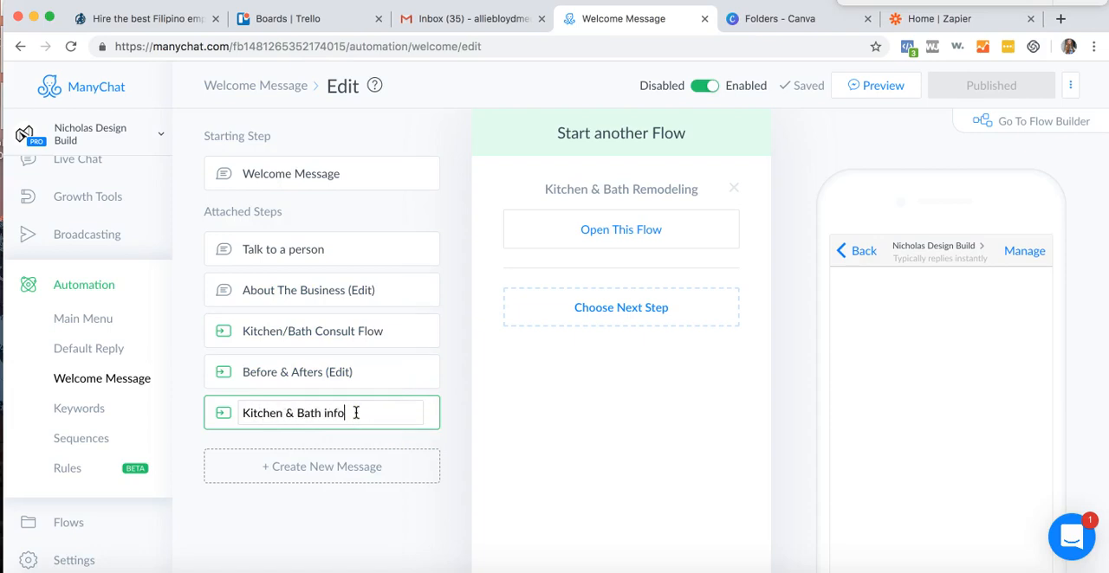
pyautogui.press('Return')
# - Replace "Ozarks Remodeling" at the start of the About The Business (Edit) text with the Page Name variable
pyautogui.click(289, 287)
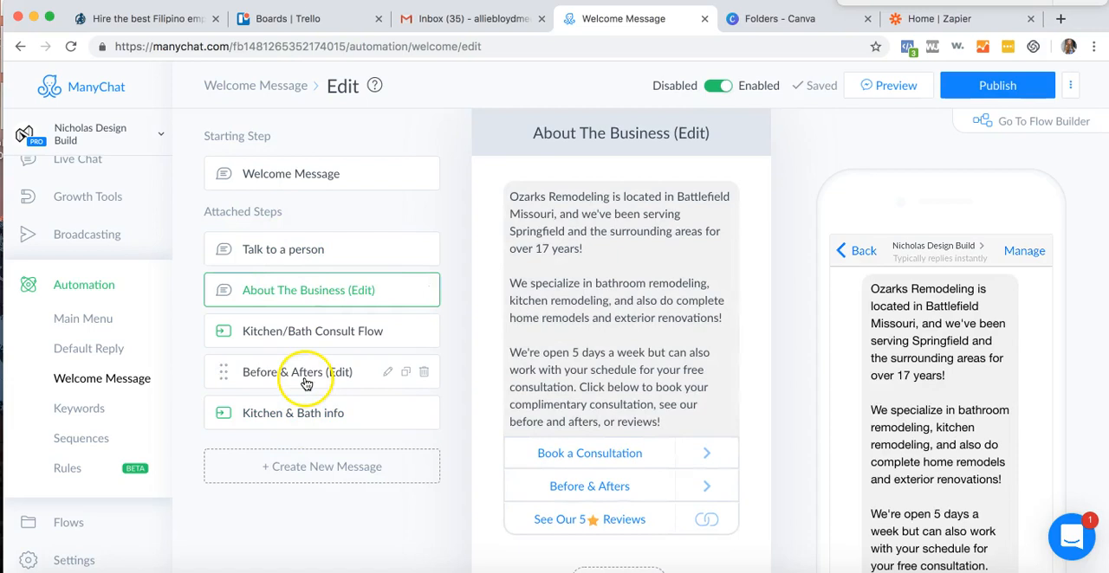
pyautogui.click(611, 197)
pyautogui.moveTo(604, 197); pyautogui.dragTo(457, 198)
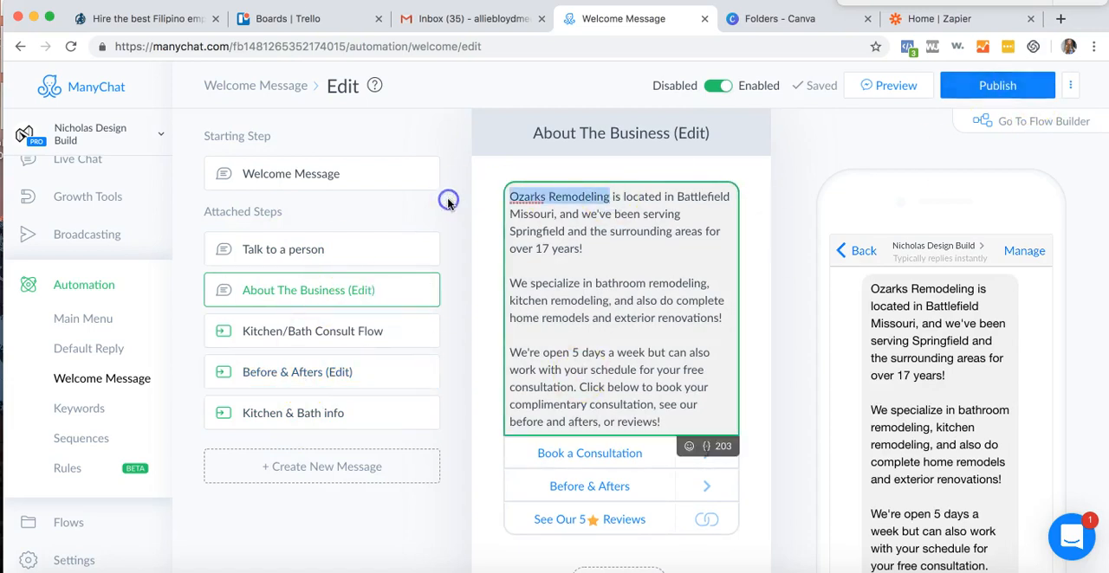
pyautogui.press('BackSpace')
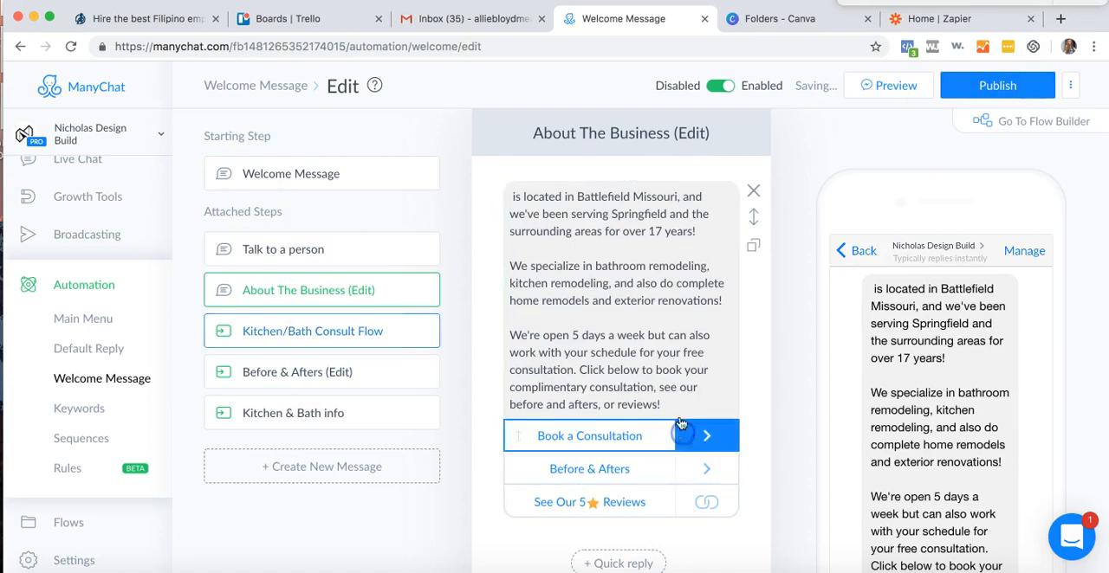
pyautogui.click(516, 196)
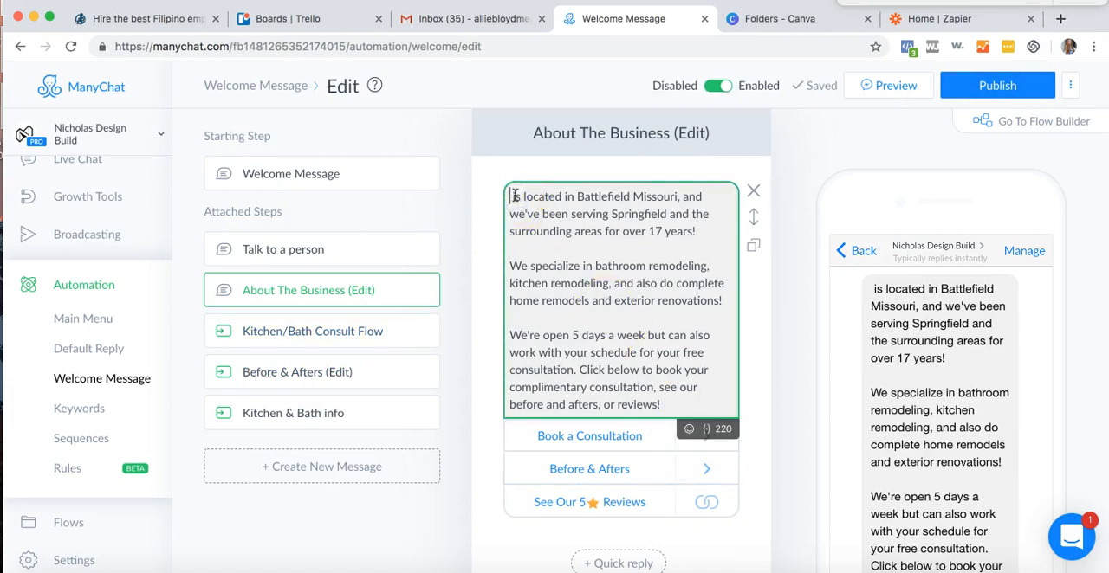
pyautogui.click(708, 428)
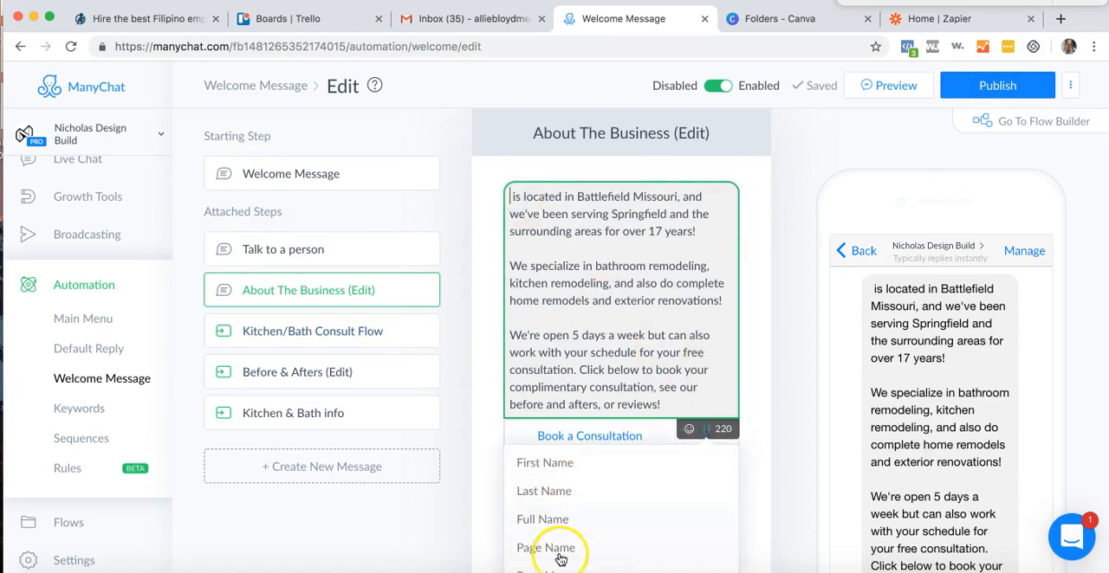
pyautogui.click(555, 480)
# - Replace "Battlefield Missouri" in the first sentence of the business text with "Indianapolis"
pyautogui.click(664, 212)
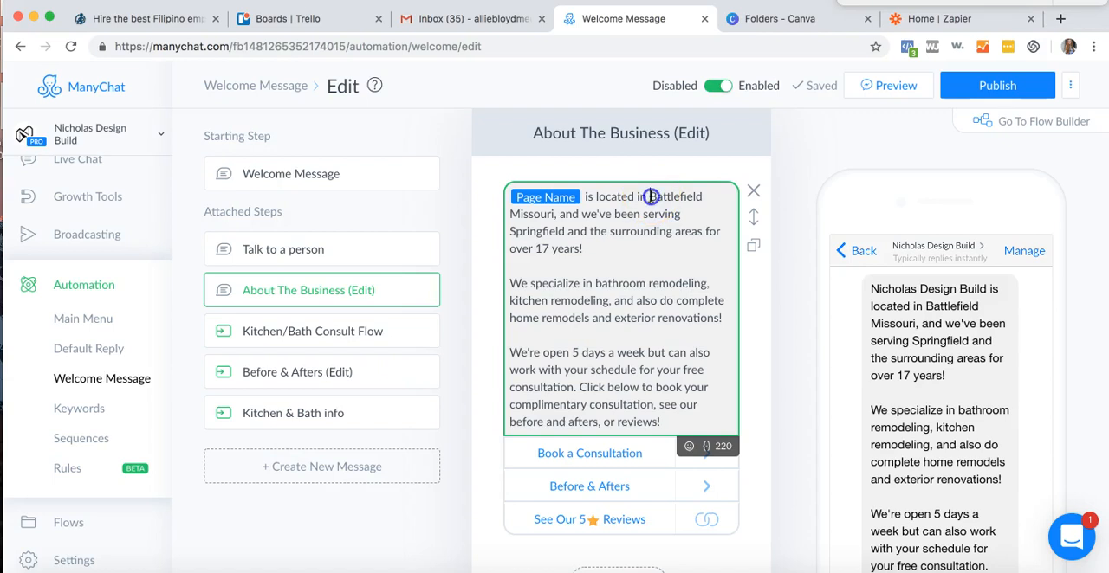
pyautogui.moveTo(705, 197); pyautogui.dragTo(559, 219)
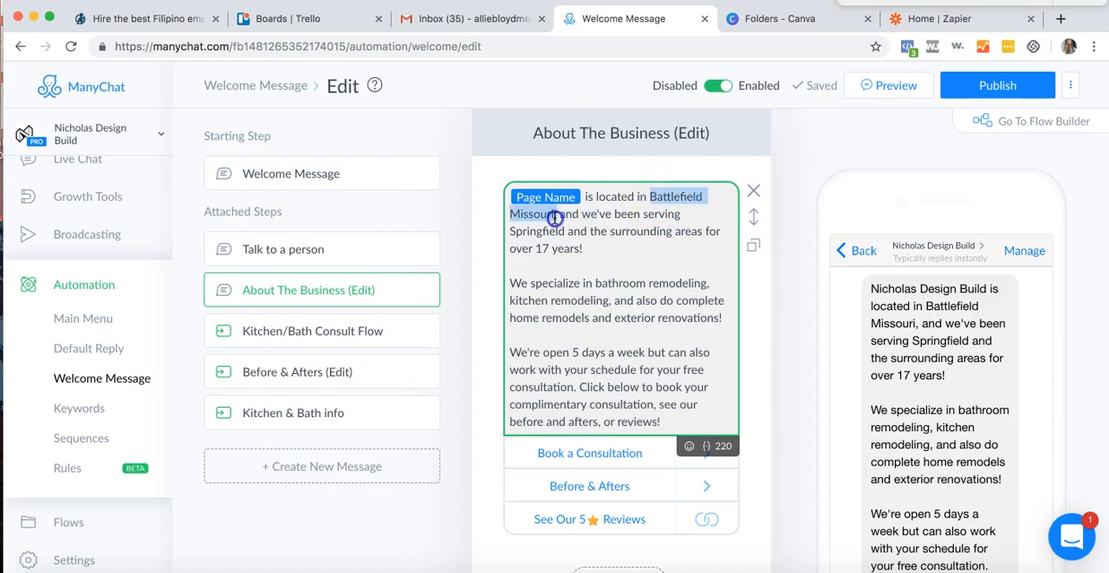
pyautogui.press('BackSpace')
pyautogui.write('Indianapolis')
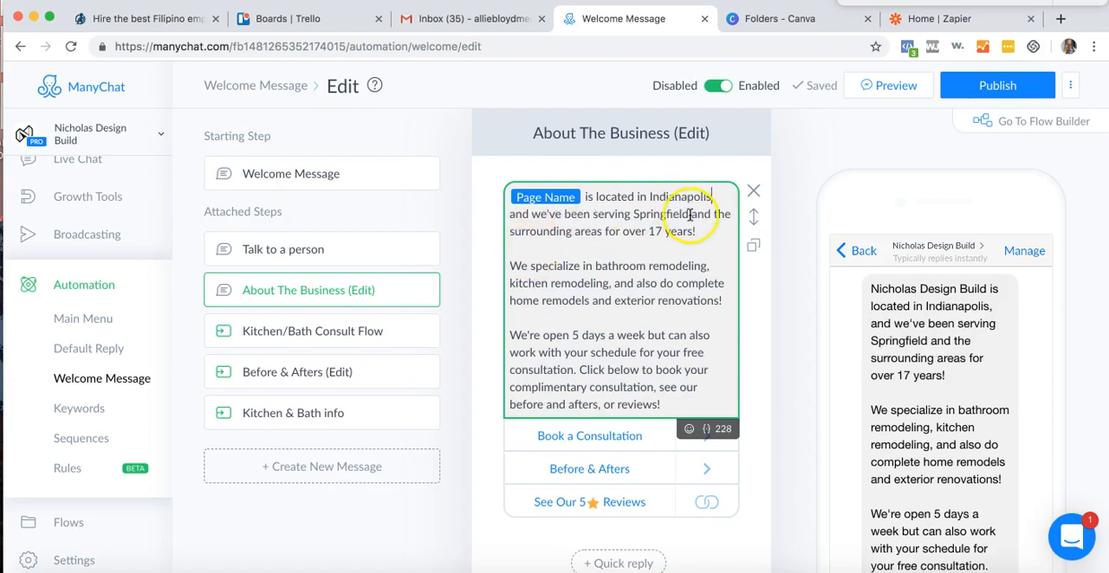
# - Replace "Springfield" with "the city" and remove the 17 before "years" in the business text's first sentence
pyautogui.moveTo(687, 217); pyautogui.dragTo(628, 213)
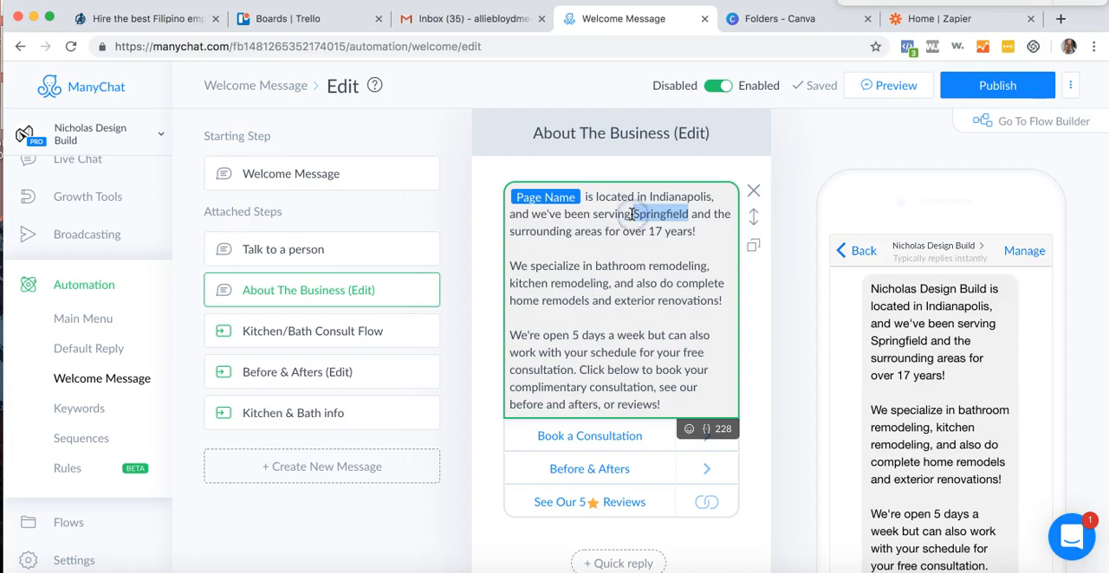
pyautogui.press('BackSpace')
pyautogui.write('the city')
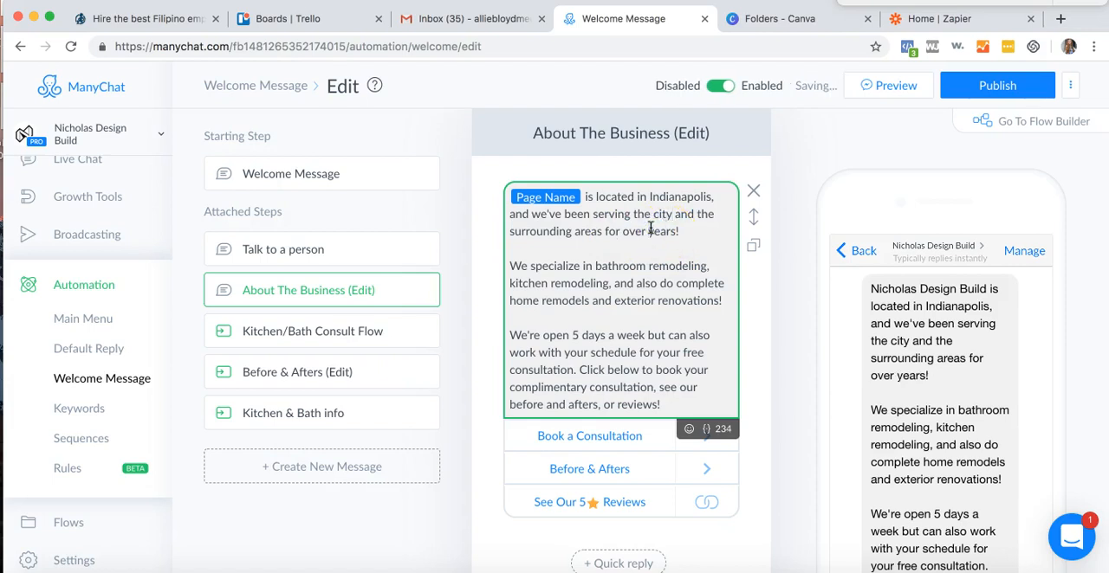
# - Insert the word "some" before "exterior renovations" in the paragraph about the company's specialties
pyautogui.click(581, 283)
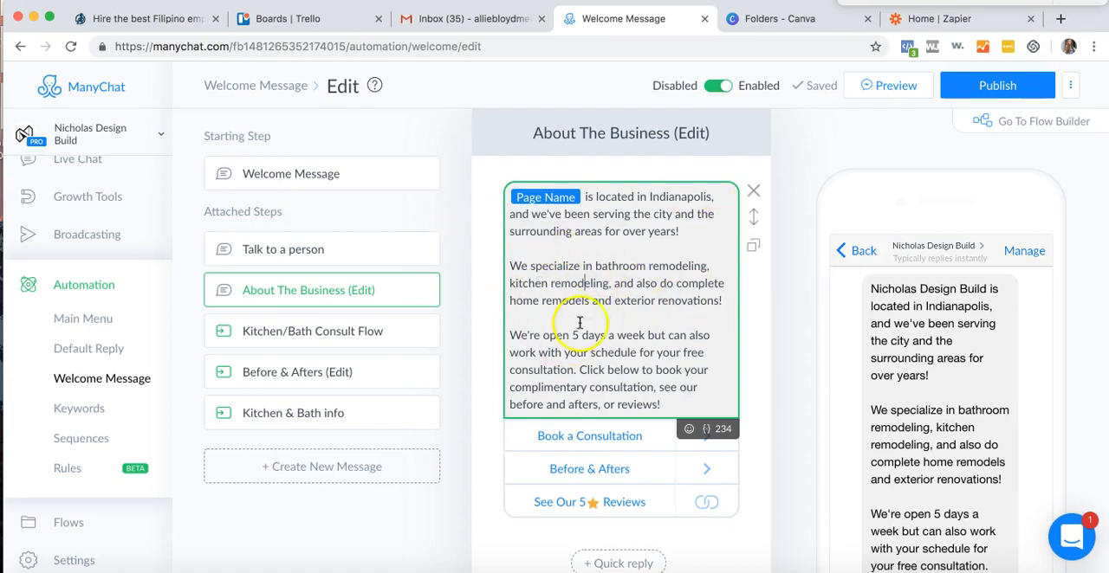
pyautogui.scroll(-1, 589, 286)
pyautogui.click(615, 276)
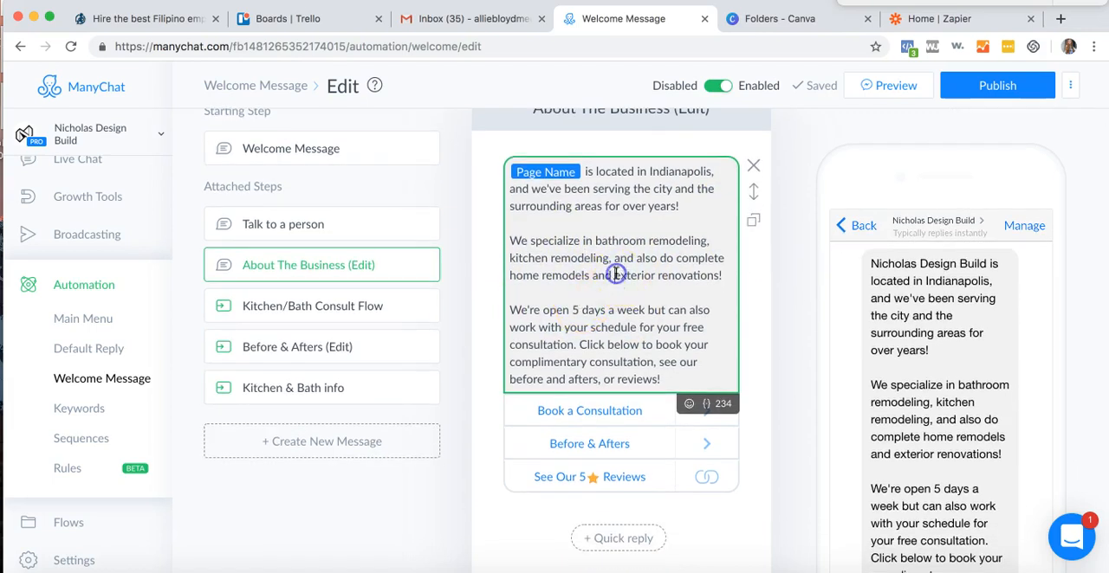
pyautogui.write('complete')
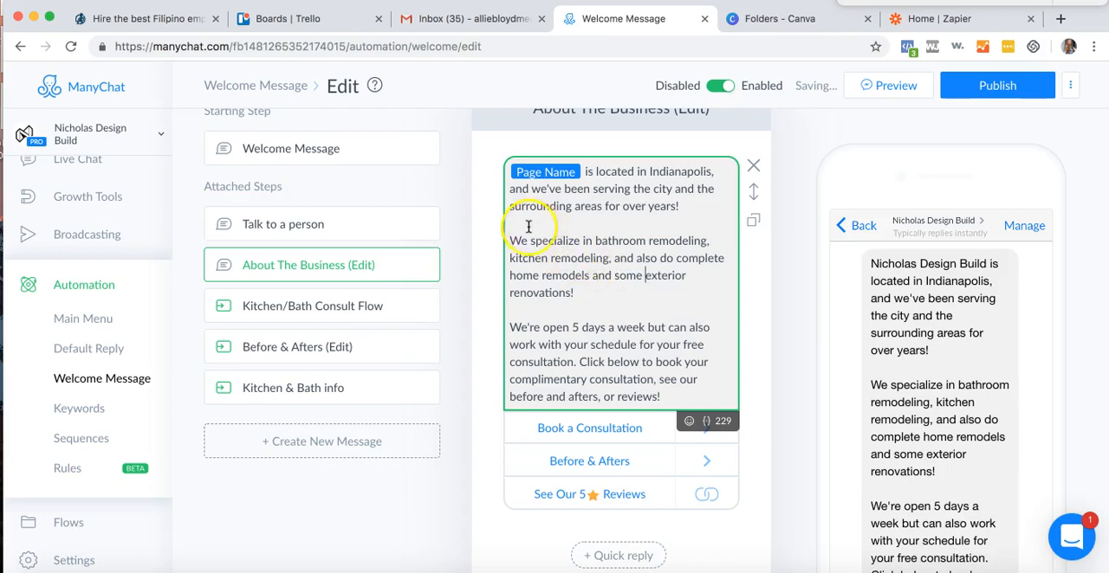
pyautogui.tripleClick(556, 258)
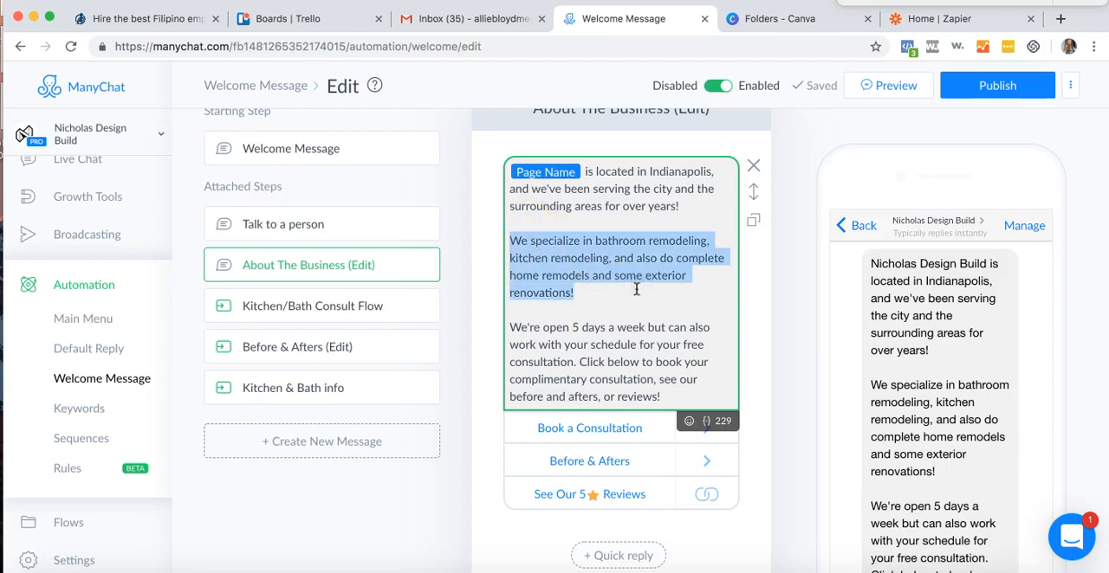
# - Add three pointing-down hand emojis after "reviews!" at the end of the About The Business text
pyautogui.scroll(-1, 597, 292)
pyautogui.click(529, 305)
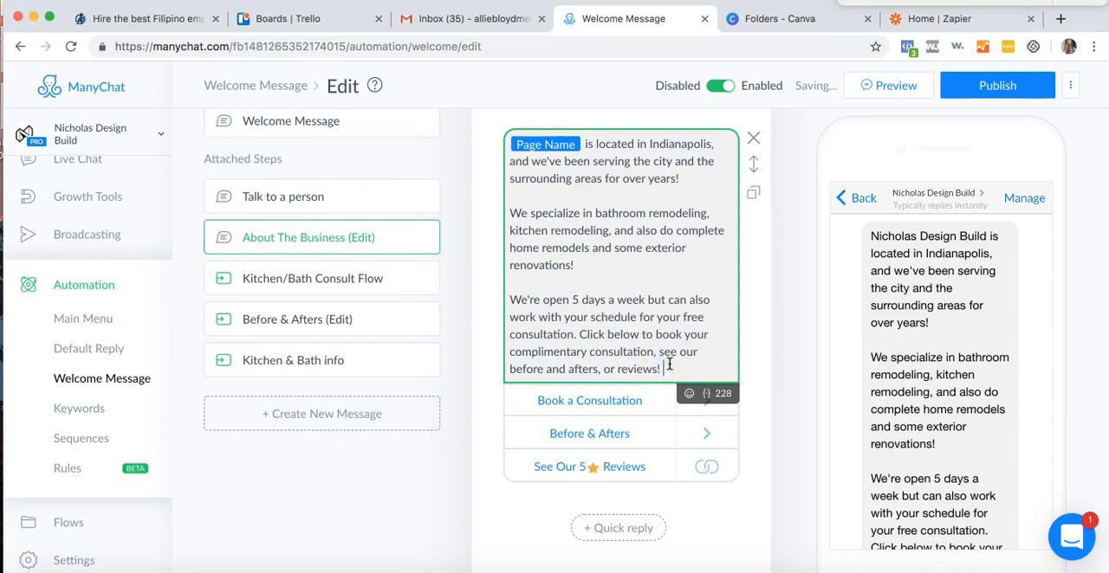
pyautogui.click(693, 395)
pyautogui.click(526, 481)
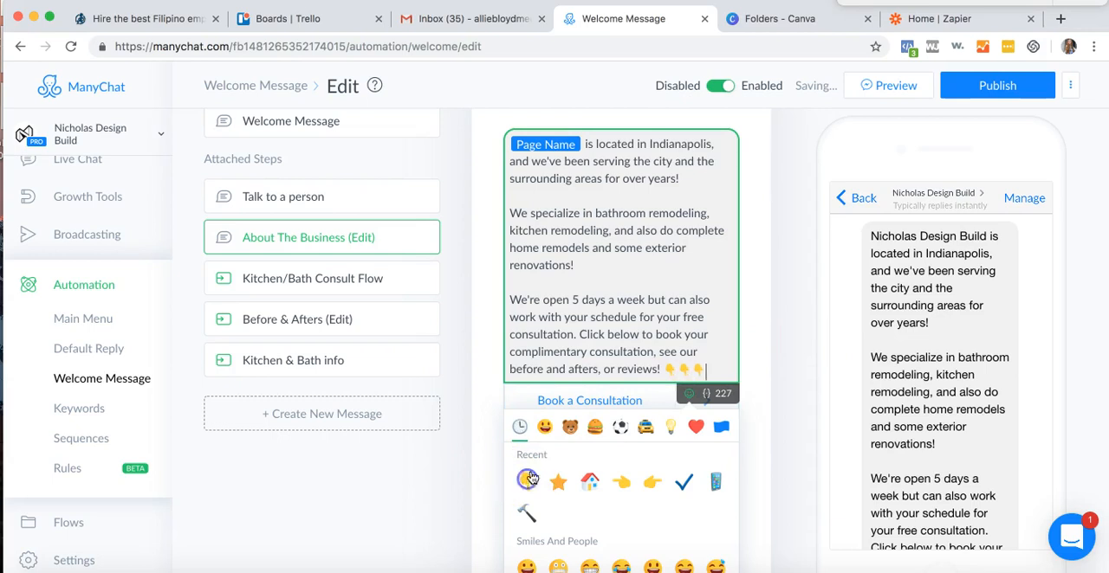
pyautogui.click(783, 334)
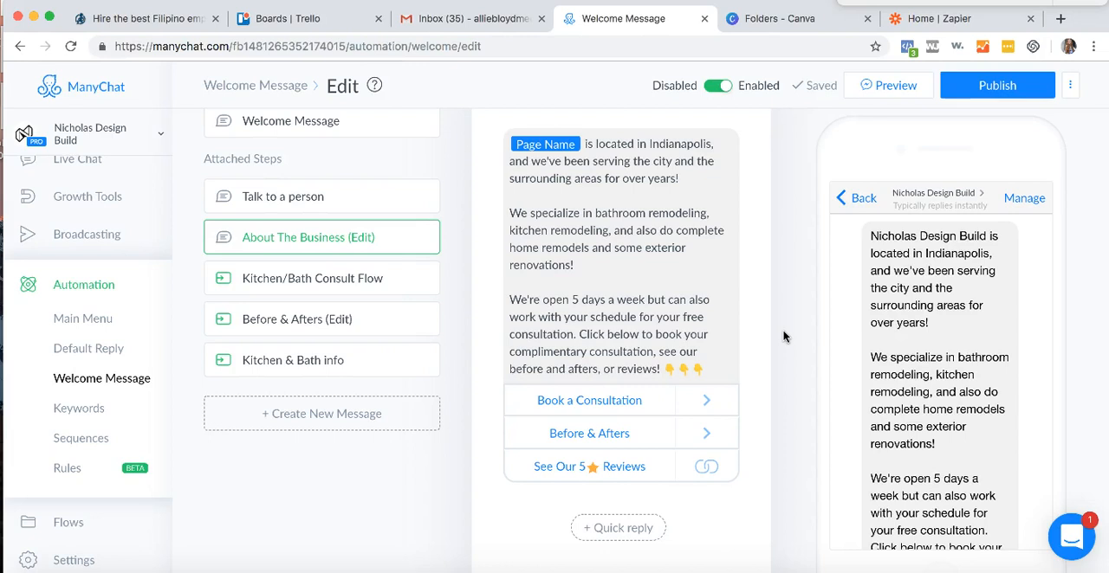
# - Check the settings of the Book a Consultation and Before & Afters buttons and open the See Our 5⭐ Reviews button for editing
pyautogui.click(629, 403)
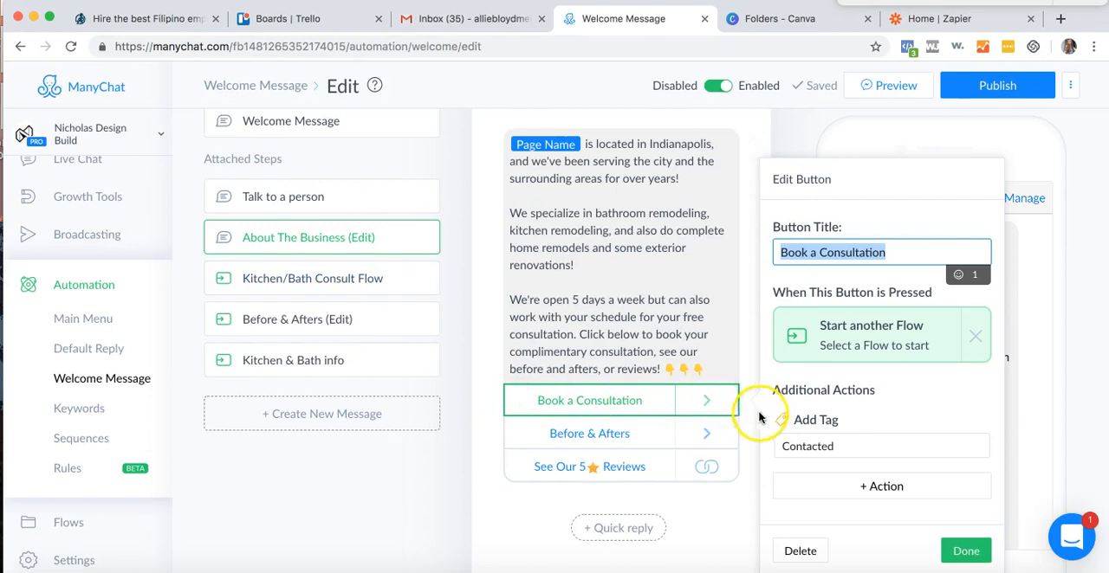
pyautogui.click(583, 431)
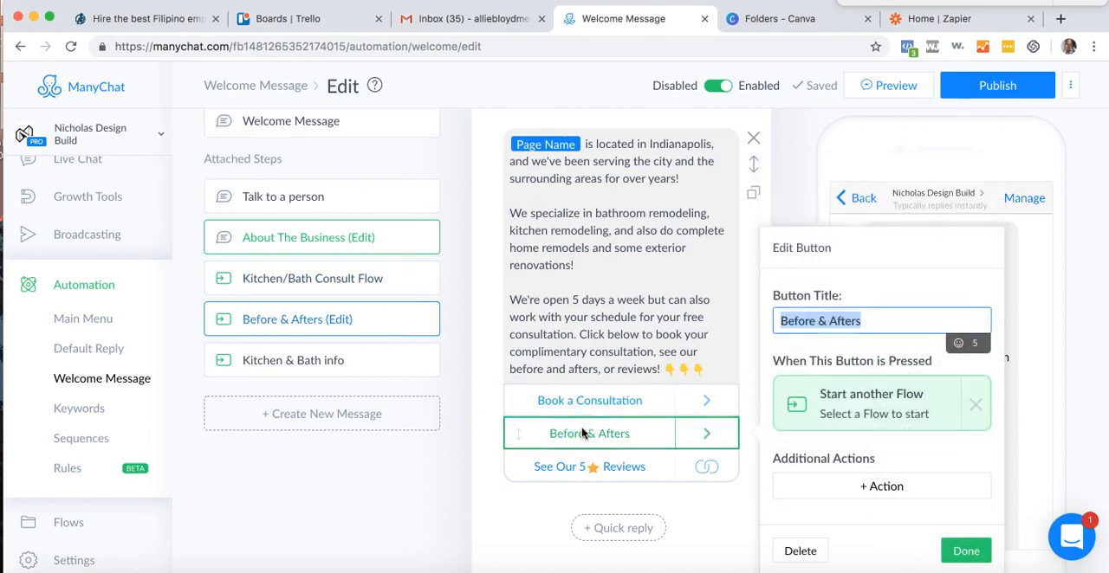
pyautogui.click(553, 470)
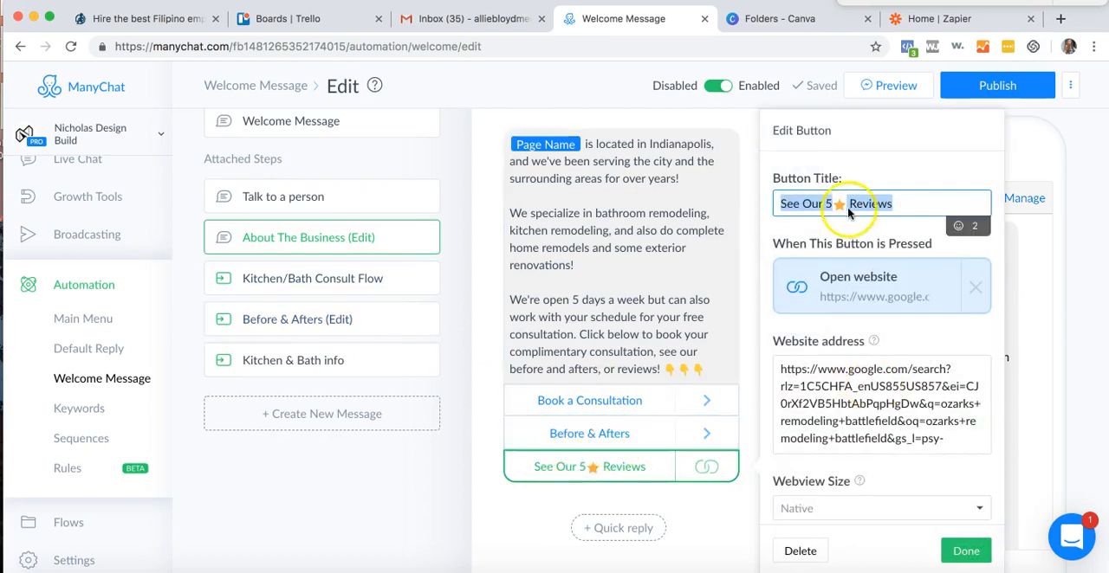
# - Search Google for "nicholas design build" in a new browser tab
pyautogui.click(1060, 17)
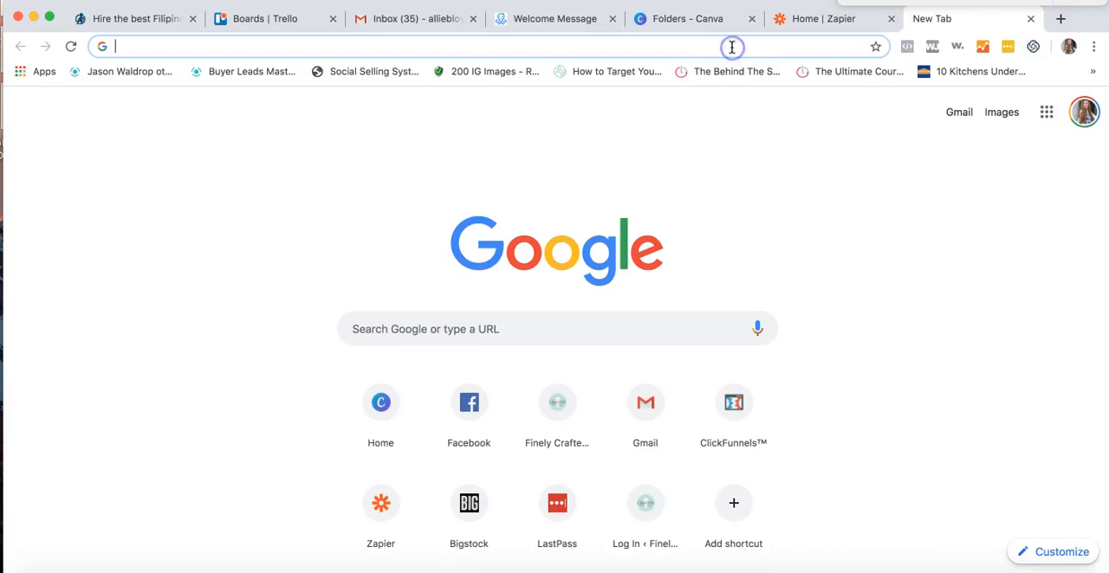
pyautogui.write('nicholas d')
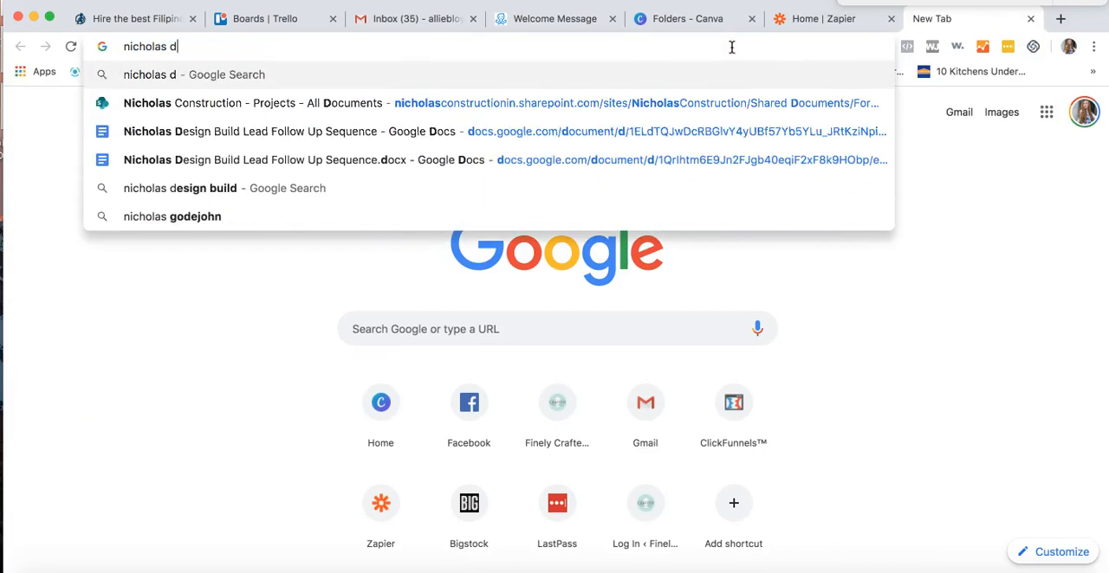
pyautogui.write('esign build')
pyautogui.press('Return')
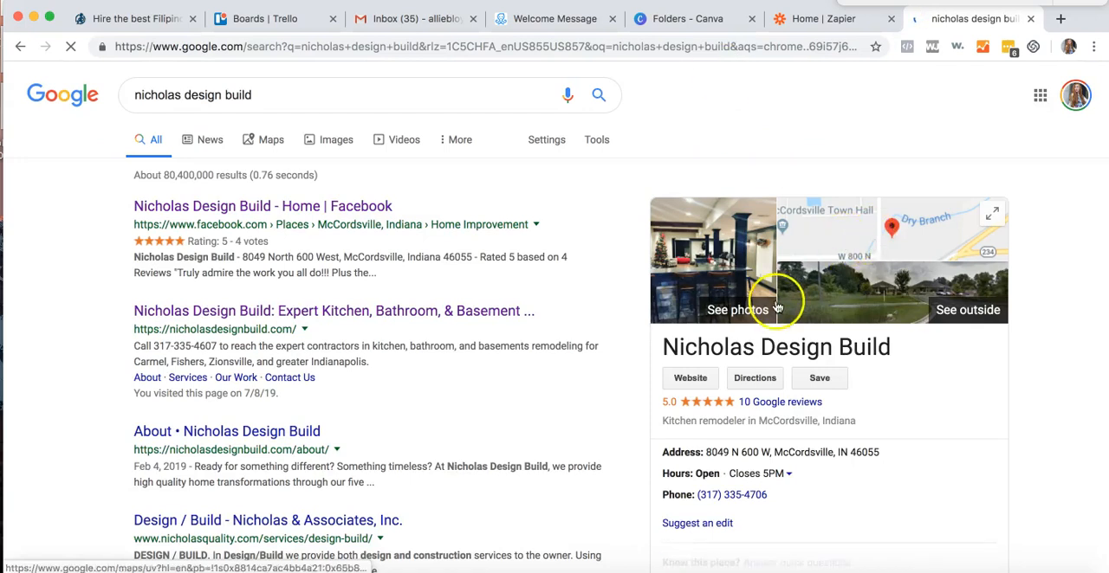
# - Open the Google reviews in the Nicholas Design Build business listing and copy the page's web address
pyautogui.scroll(-3, 837, 440)
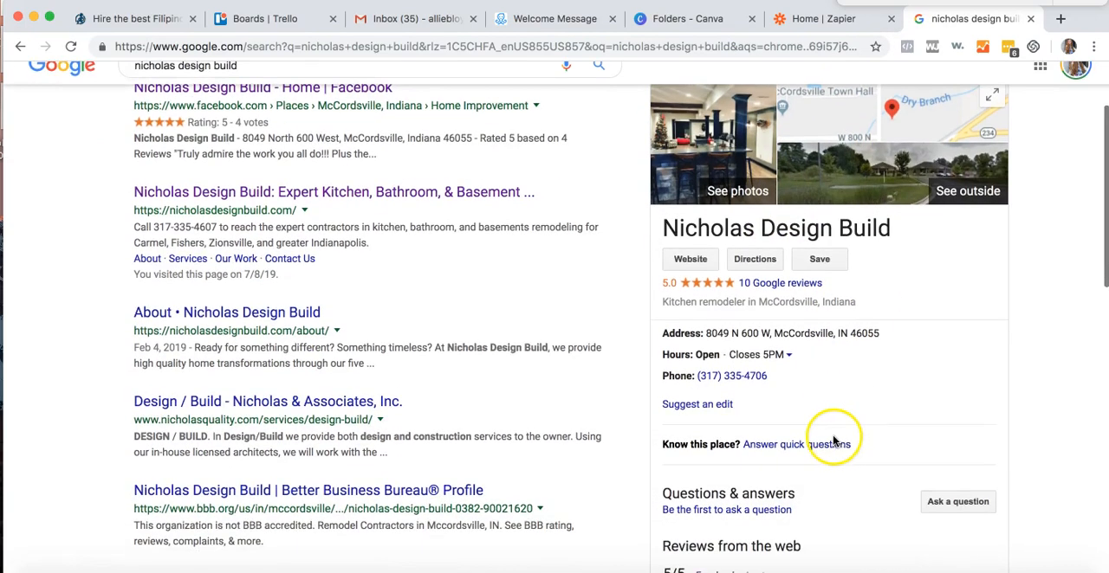
pyautogui.click(741, 287)
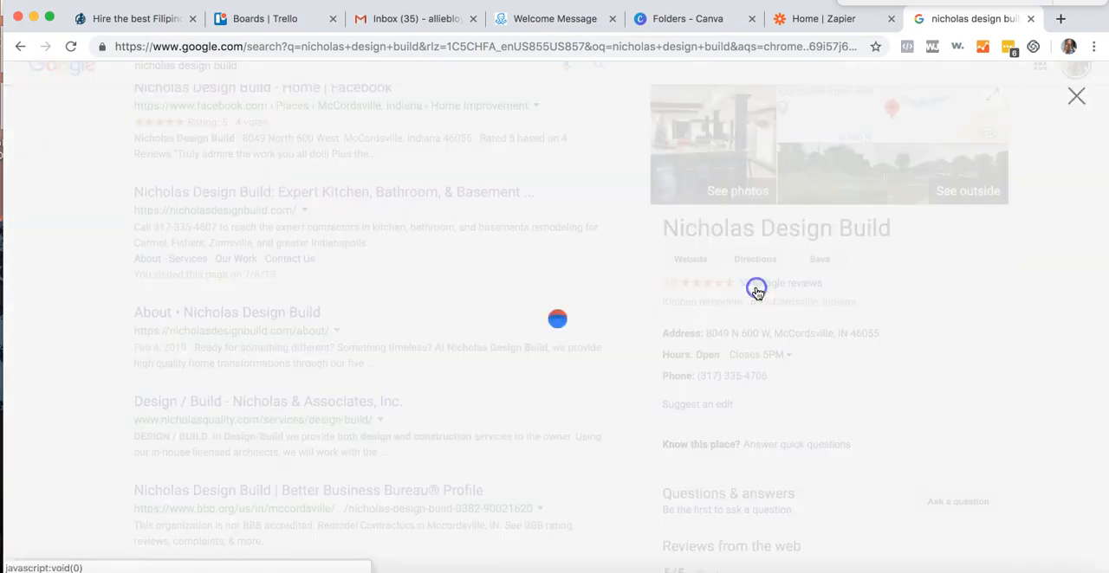
pyautogui.click(356, 49)
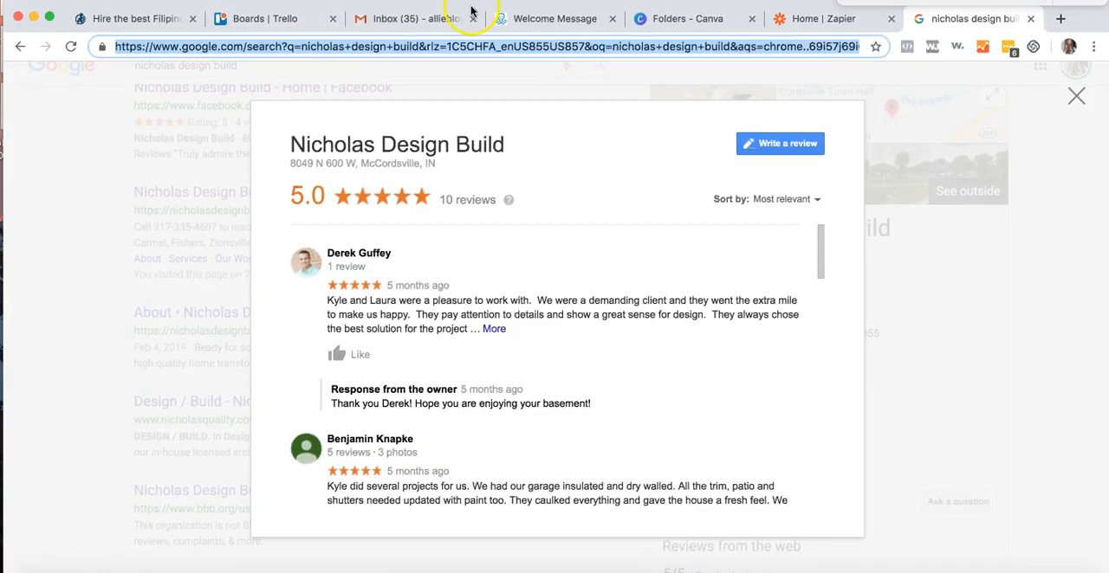
pyautogui.scroll(-6, 638, 485)
# - Back in ManyChat, replace the website address of the See Our 5⭐ Reviews button with the copied Google reviews link
pyautogui.click(525, 21)
pyautogui.scroll(-5, 957, 446)
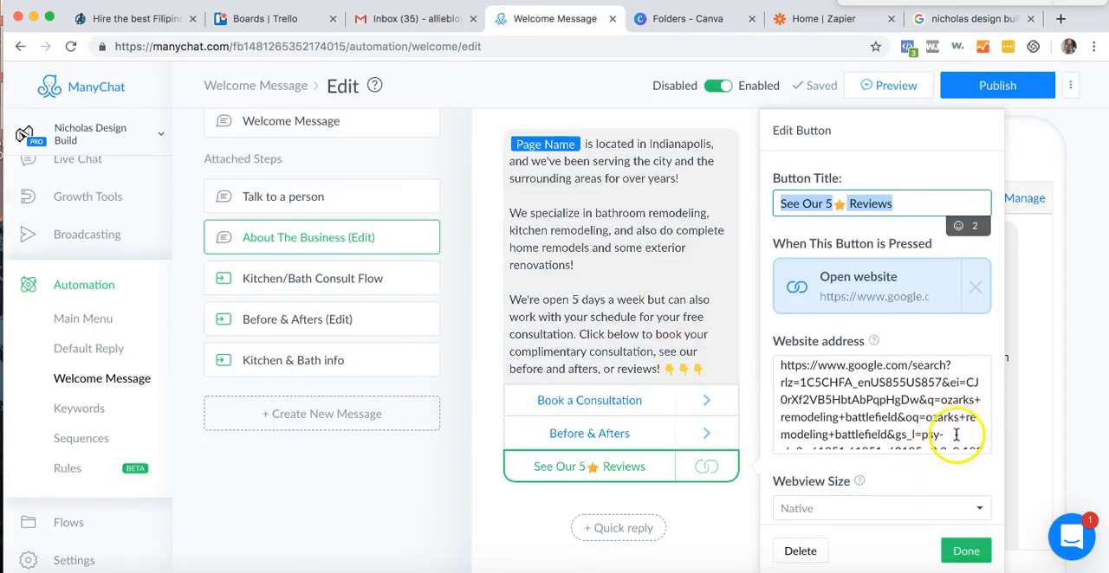
pyautogui.moveTo(926, 442); pyautogui.dragTo(801, 247)
pyautogui.press('BackSpace')
pyautogui.press('super+v')
pyautogui.scroll(-3, 904, 326)
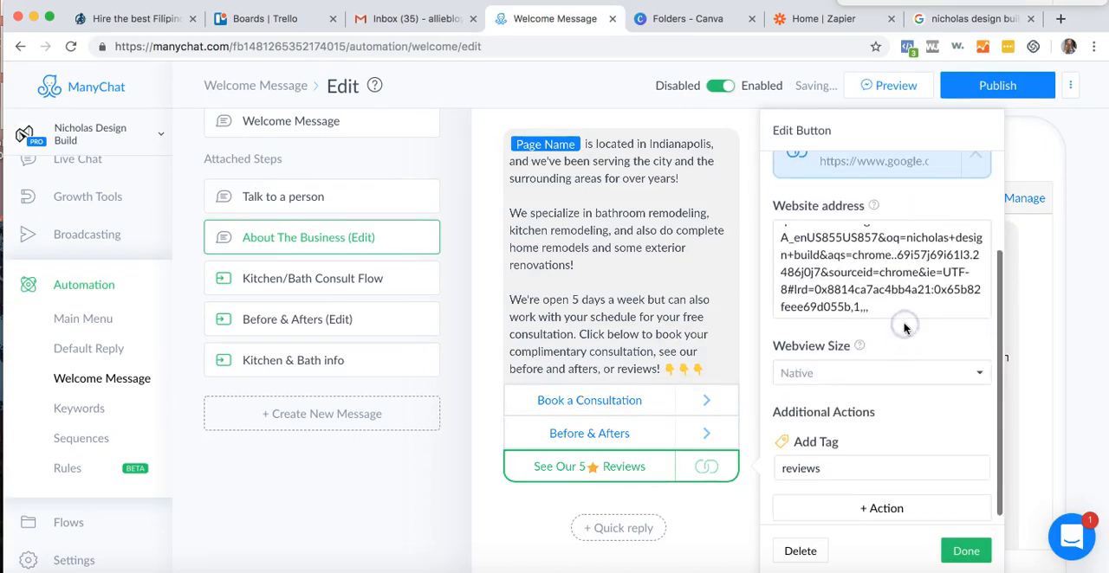
pyautogui.click(956, 548)
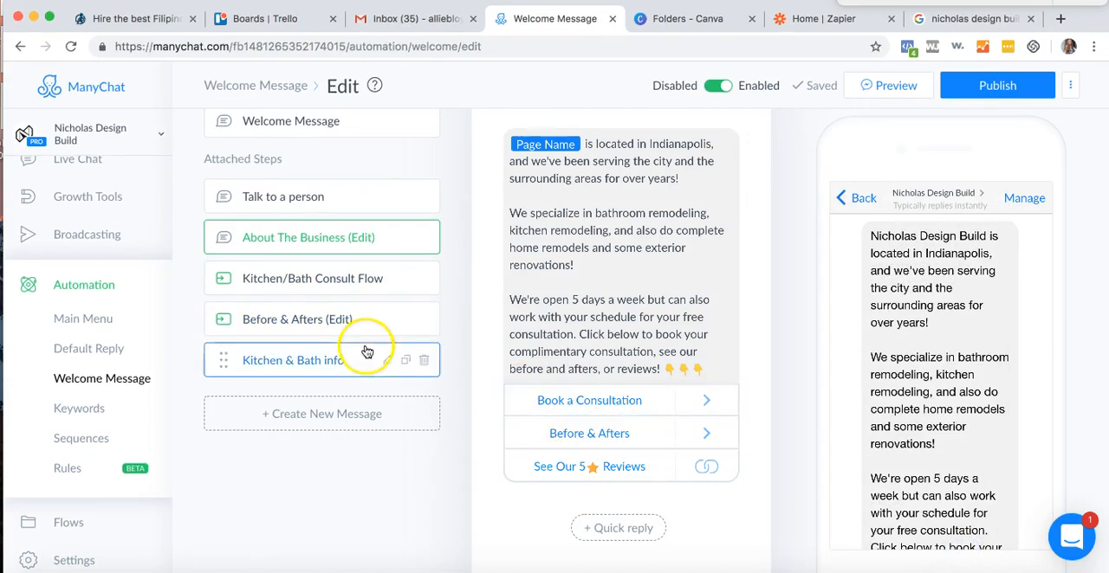
# - Check the Before & Afters button's settings and open the Kitchen & Bath Before/Afters flow from the Before & Afters attached step
pyautogui.click(523, 430)
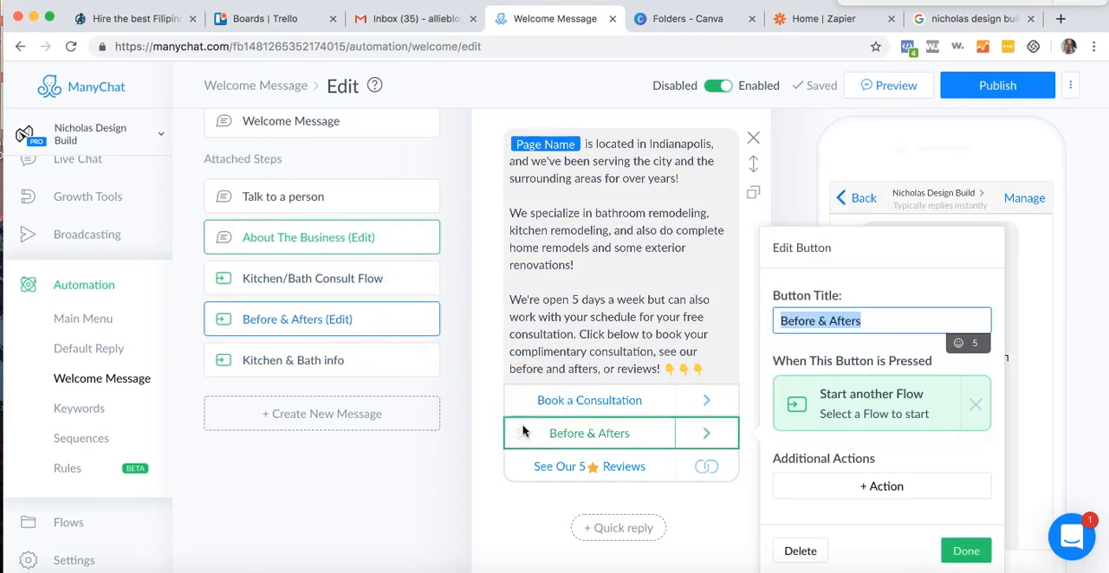
pyautogui.click(275, 320)
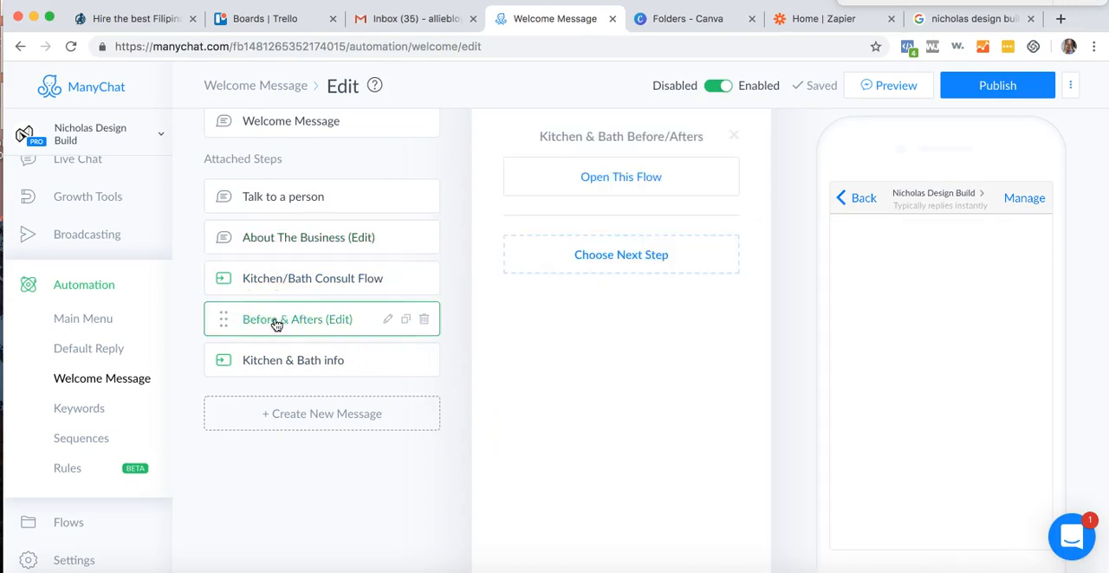
pyautogui.click(648, 180)
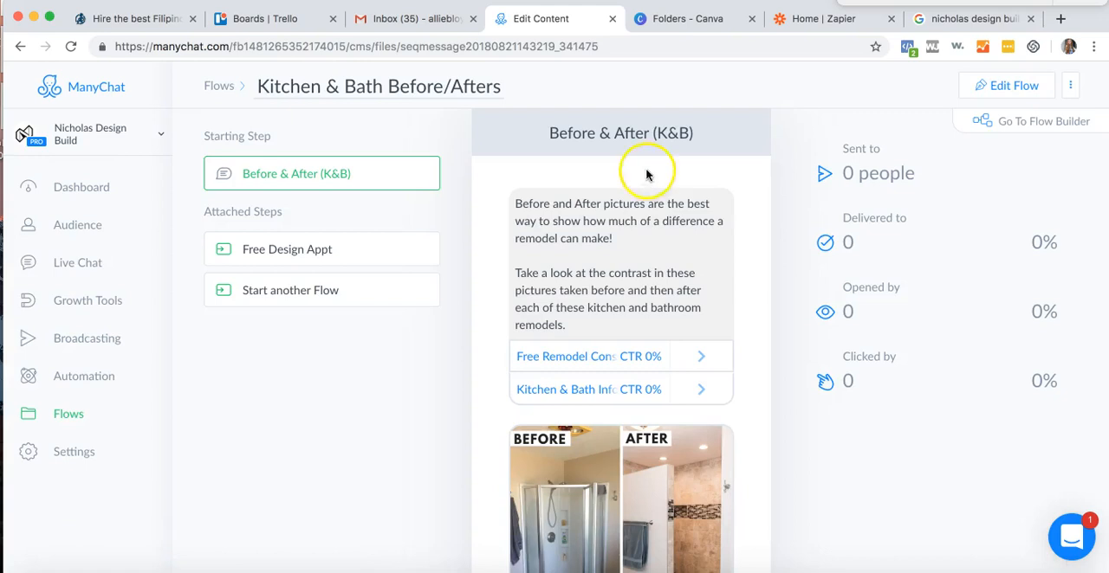
# - Check the Free Remodel Consult and Kitchen & Bath Info button details, and open the Before/Afters flow for editing
pyautogui.scroll(-2, 691, 251)
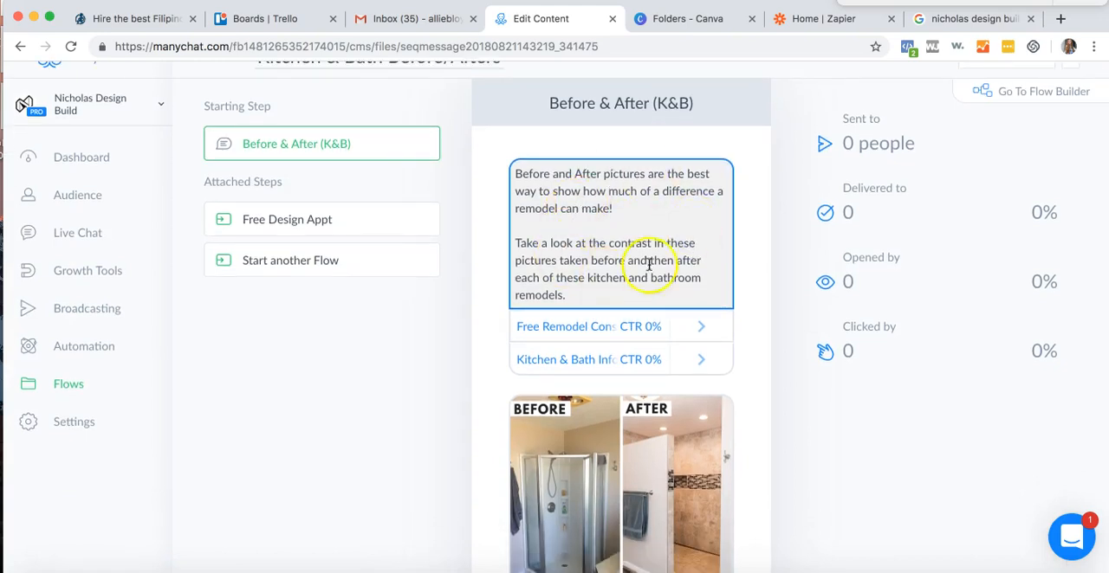
pyautogui.click(589, 329)
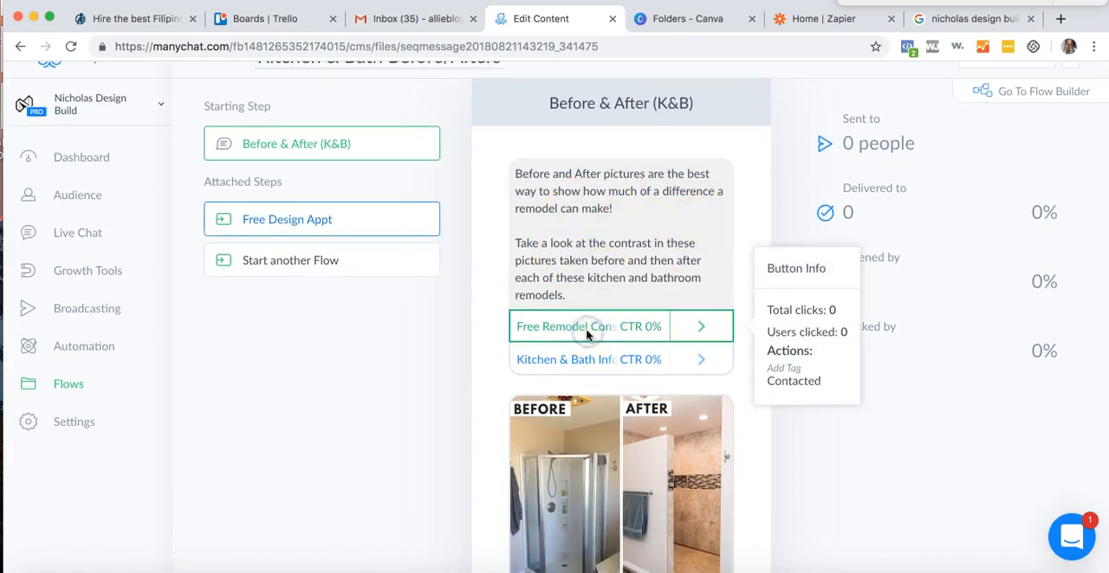
pyautogui.click(569, 360)
pyautogui.scroll(2, 932, 130)
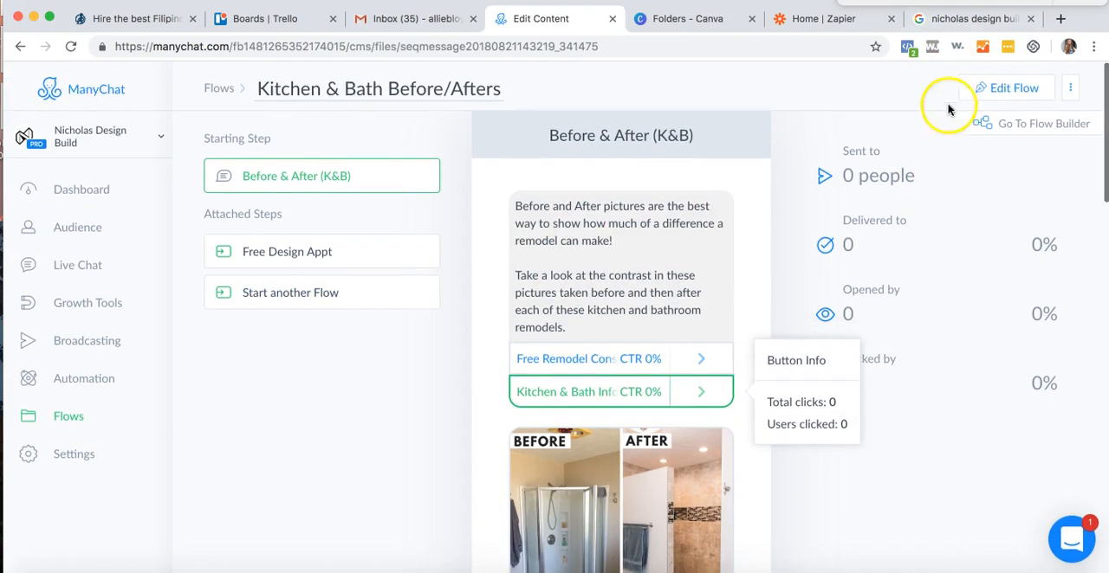
pyautogui.click(970, 88)
# - Examine the edit settings of both buttons and the before-and-after images in the Before & After (K&B) message
pyautogui.click(583, 332)
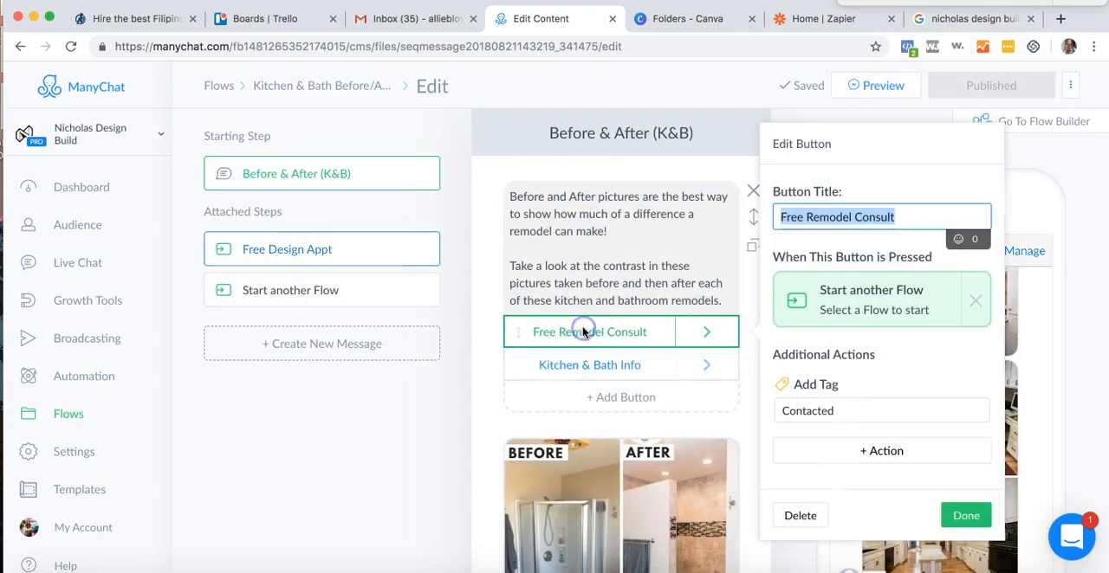
pyautogui.click(575, 358)
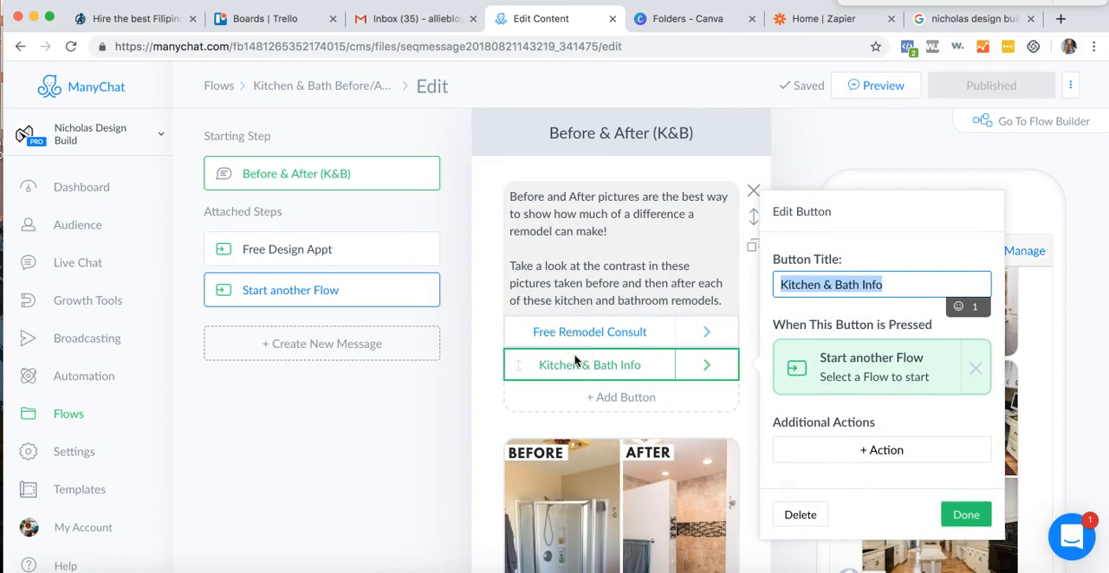
pyautogui.scroll(-3, 574, 360)
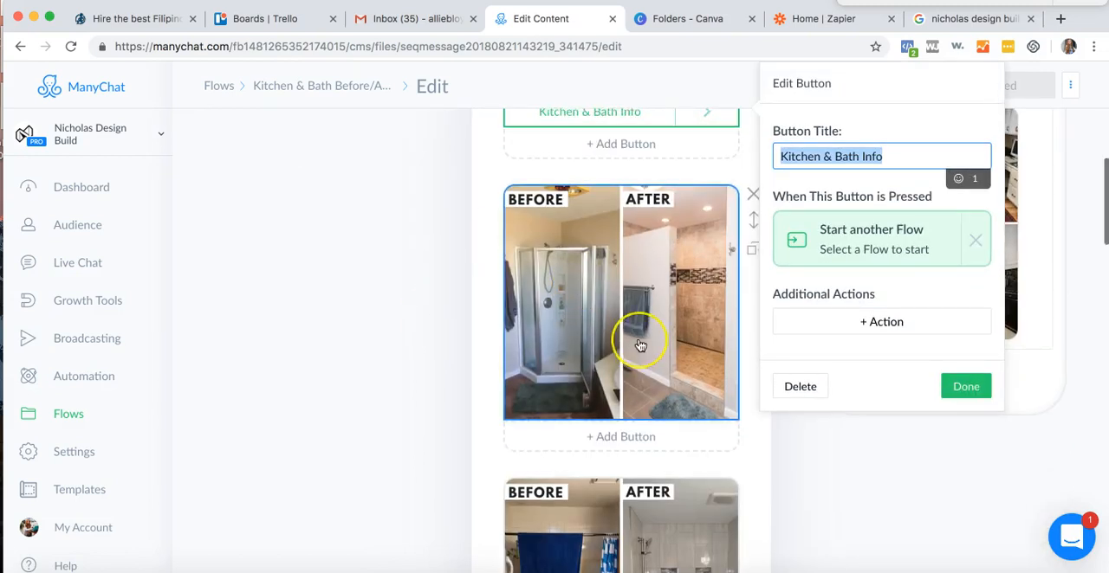
pyautogui.scroll(-10, 639, 345)
pyautogui.scroll(-5, 639, 346)
pyautogui.click(883, 86)
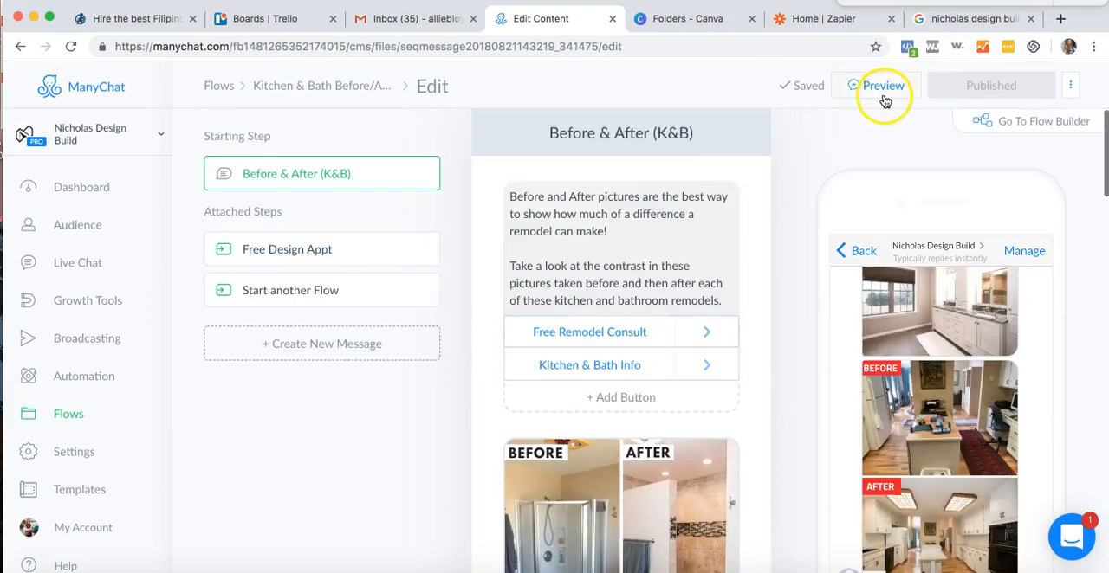
# - Switch to Canva and open the Nicholas Design- Designs folder
pyautogui.click(663, 26)
pyautogui.scroll(-3, 469, 339)
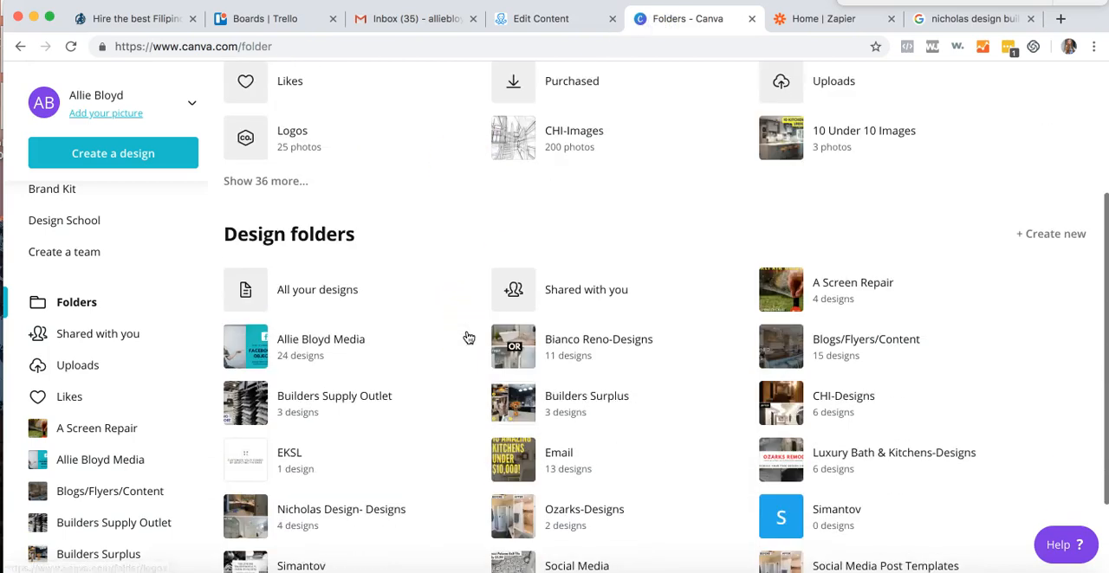
pyautogui.scroll(-2, 469, 338)
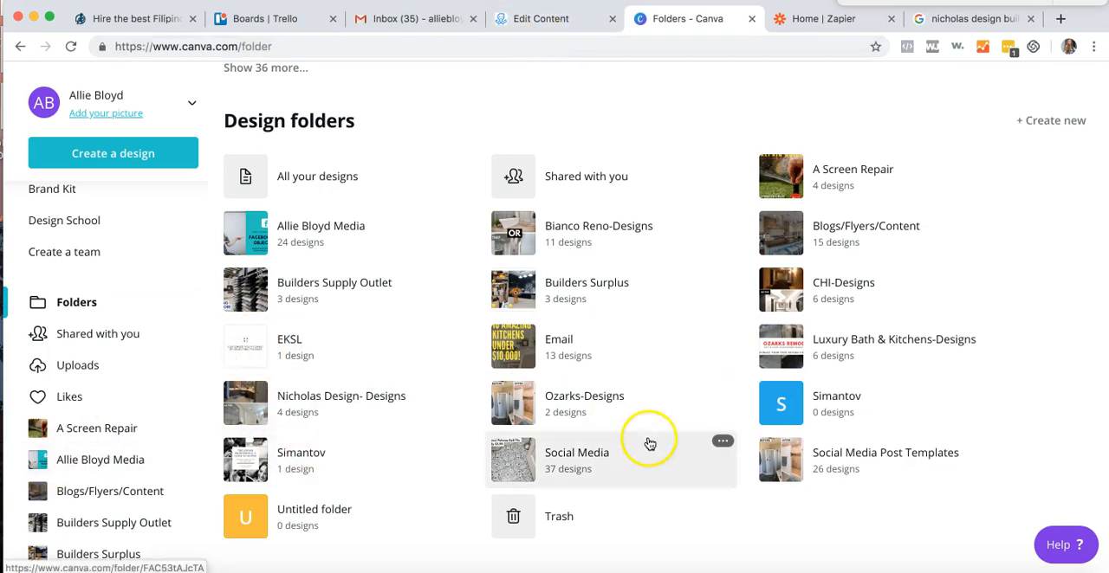
pyautogui.click(377, 395)
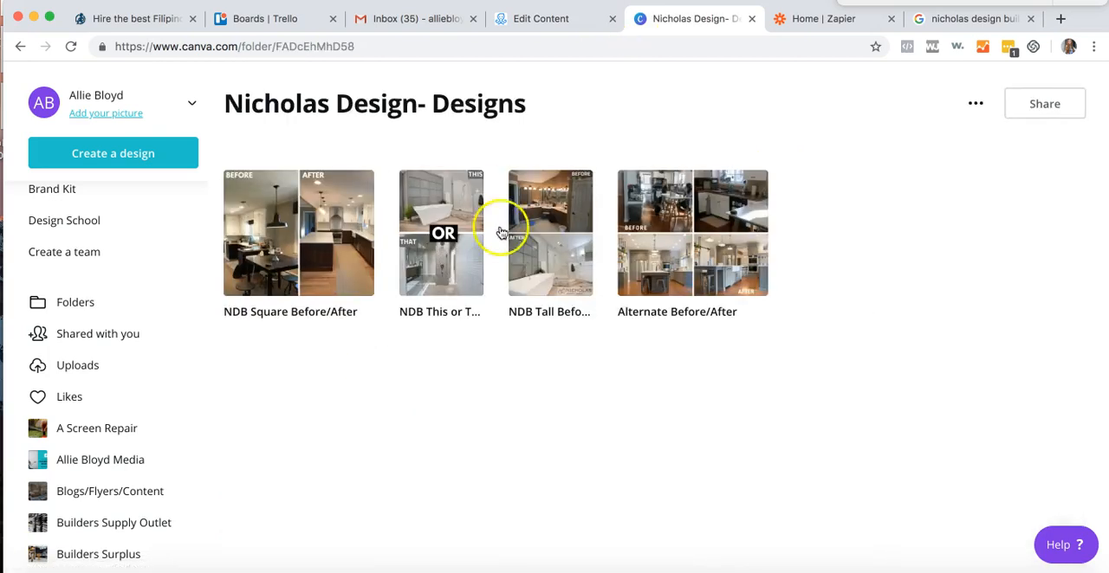
# - Open the NDB Square Before/After and NDB Tall Before/Afters designs for editing, each in its own tab
pyautogui.click(295, 274)
pyautogui.click(869, 255)
pyautogui.click(610, 18)
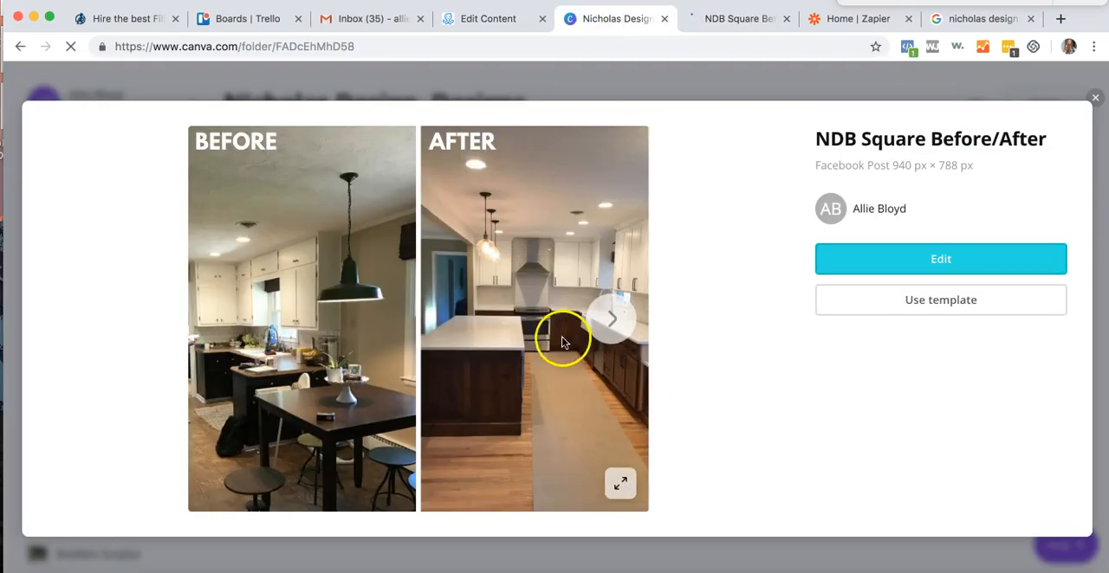
pyautogui.click(1094, 98)
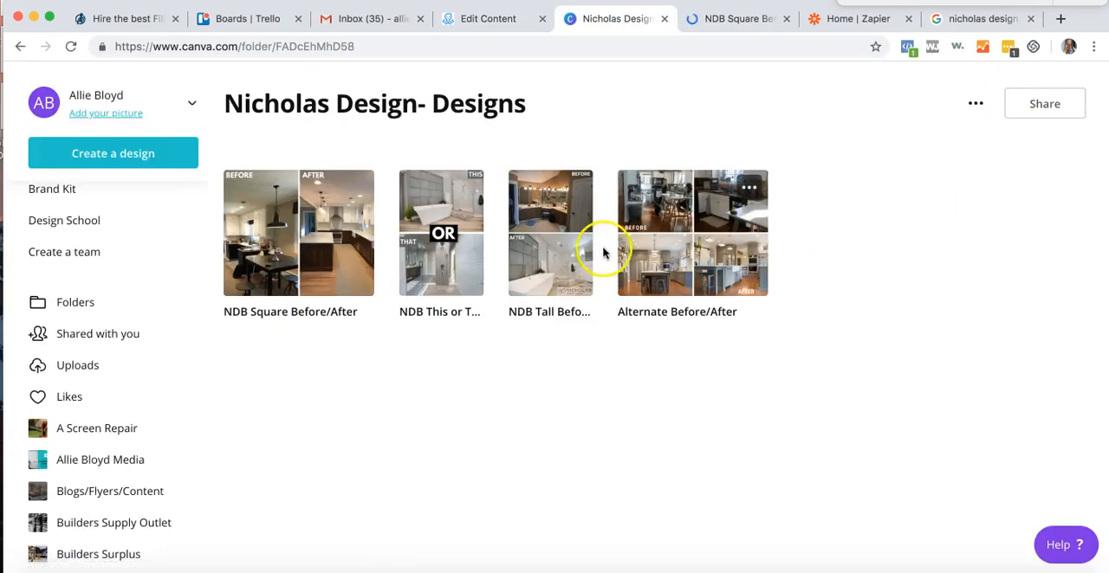
pyautogui.click(552, 260)
pyautogui.click(898, 247)
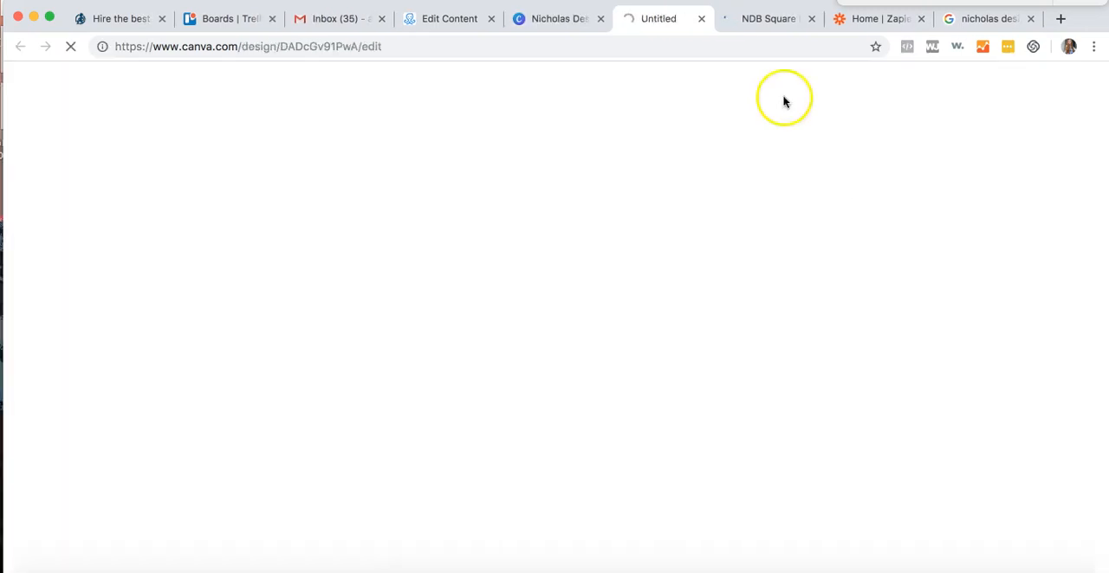
# - Look through all pages of the NDB Square Before/After design and start downloading it
pyautogui.click(775, 21)
pyautogui.scroll(-5, 733, 372)
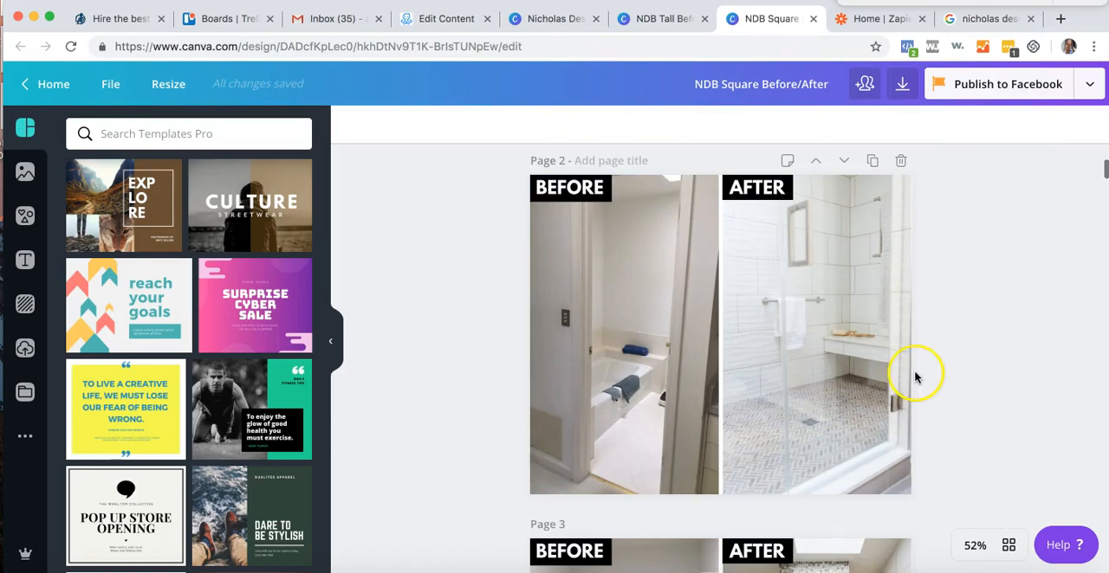
pyautogui.scroll(-20, 915, 377)
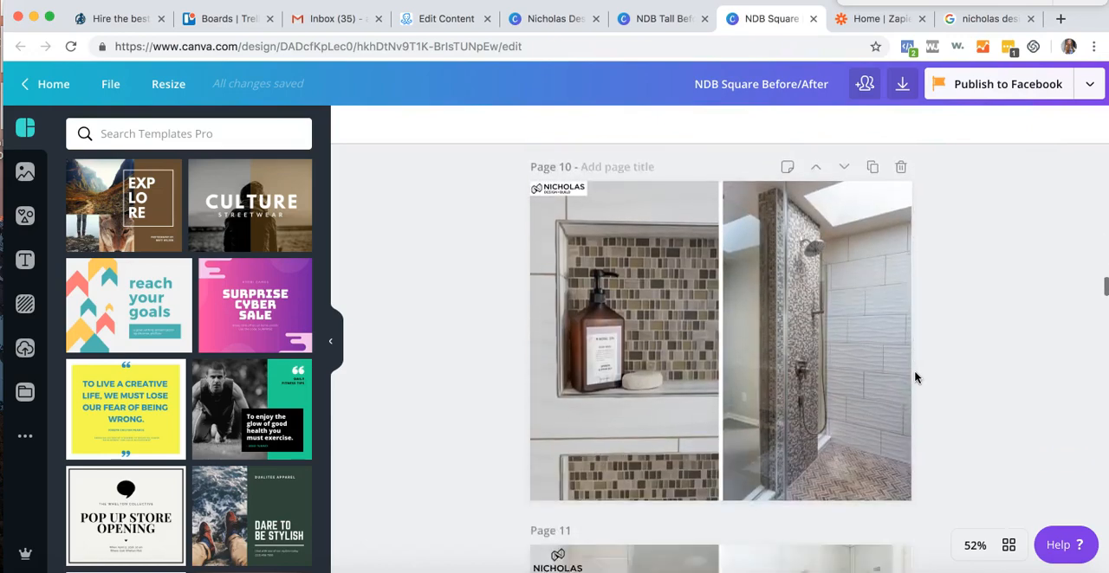
pyautogui.scroll(-20, 915, 377)
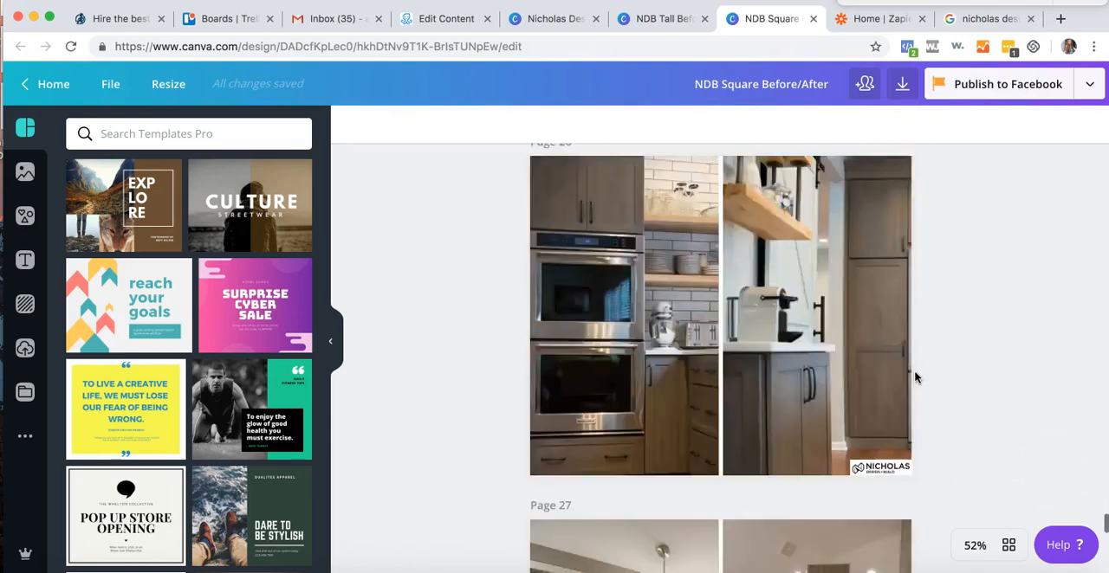
pyautogui.scroll(-10, 915, 377)
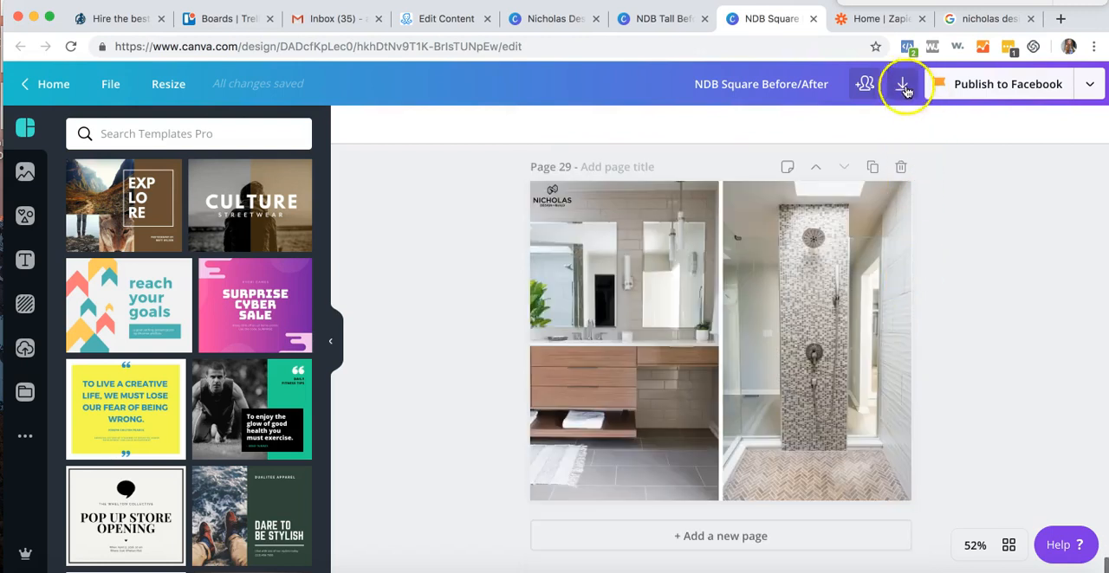
pyautogui.click(903, 87)
pyautogui.click(950, 442)
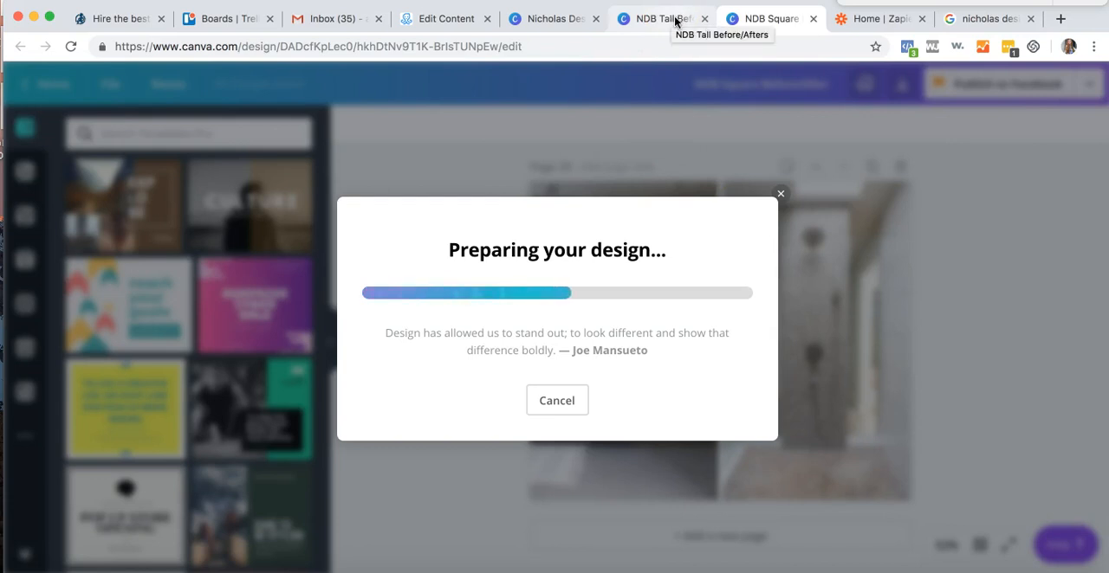
# - Switch to the NDB Tall Before/Afters design and review its first pages
pyautogui.click(674, 19)
pyautogui.scroll(-3, 733, 261)
pyautogui.scroll(-8, 733, 261)
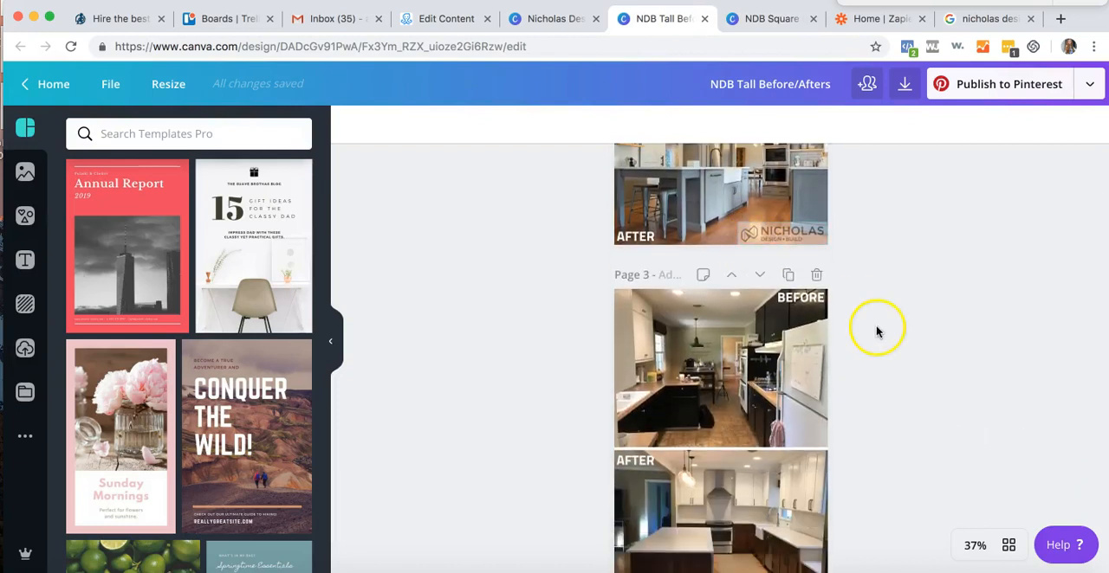
# - Try moving the Nicholas logo on page 2 backward in the layer order, and undo the change
pyautogui.click(802, 232)
pyautogui.click(948, 124)
pyautogui.click(914, 170)
pyautogui.click(1044, 251)
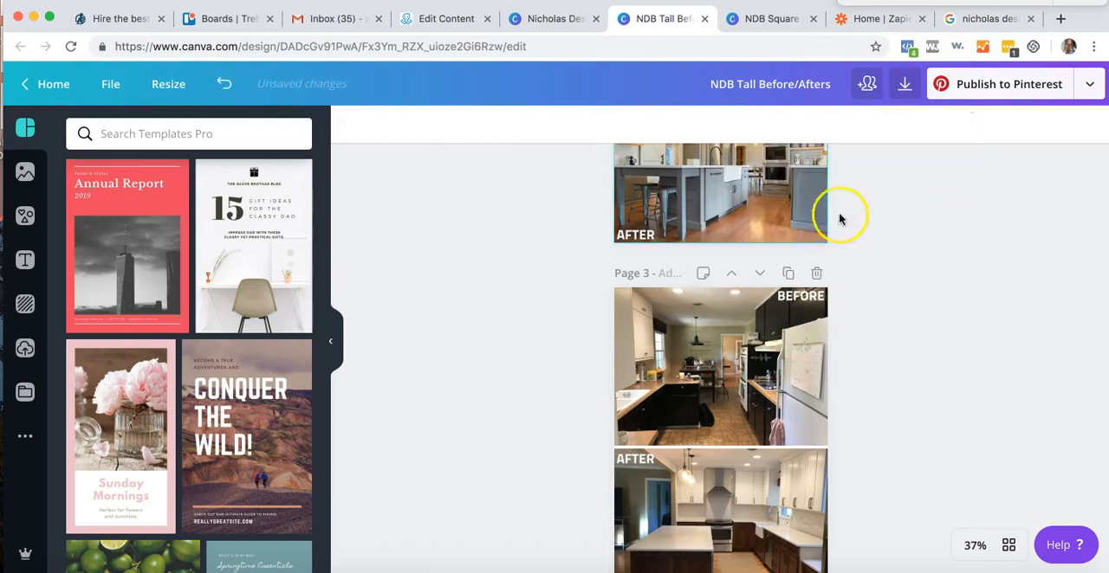
pyautogui.press('super+z')
# - Shrink the Nicholas logo in the corner of the after photo on page 2
pyautogui.click(755, 222)
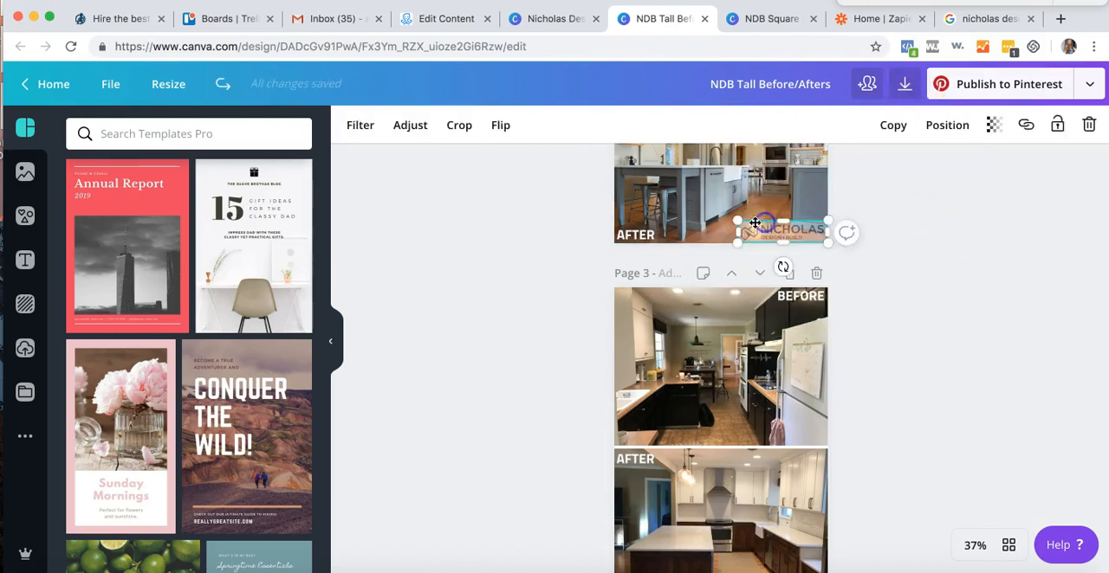
pyautogui.moveTo(744, 223); pyautogui.dragTo(769, 229)
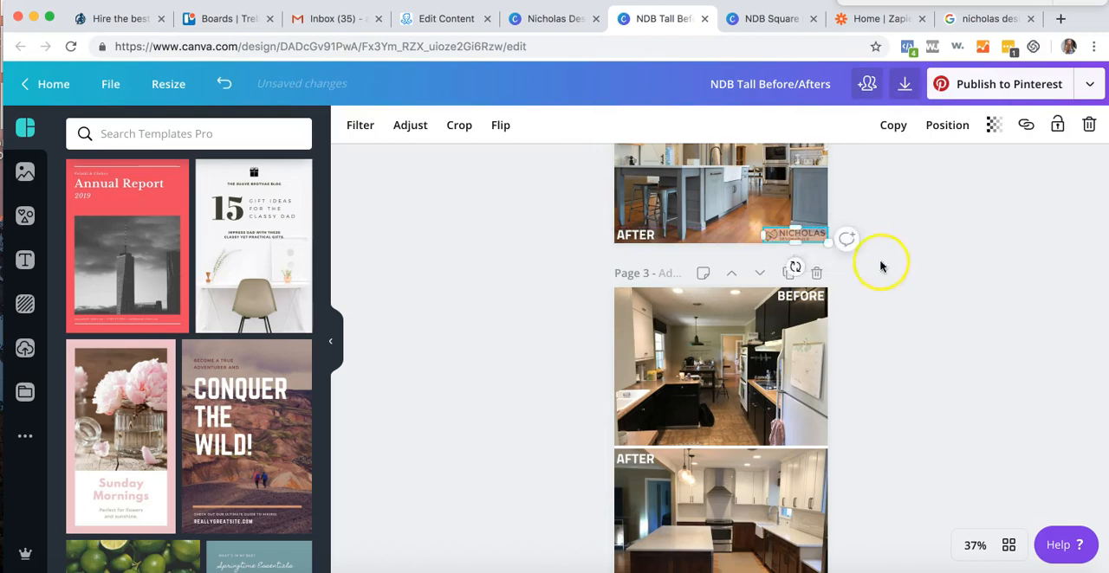
pyautogui.click(879, 264)
# - Look through the remaining pages of the NDB Tall Before/Afters design and start downloading it
pyautogui.scroll(-5, 879, 265)
pyautogui.scroll(-3, 880, 264)
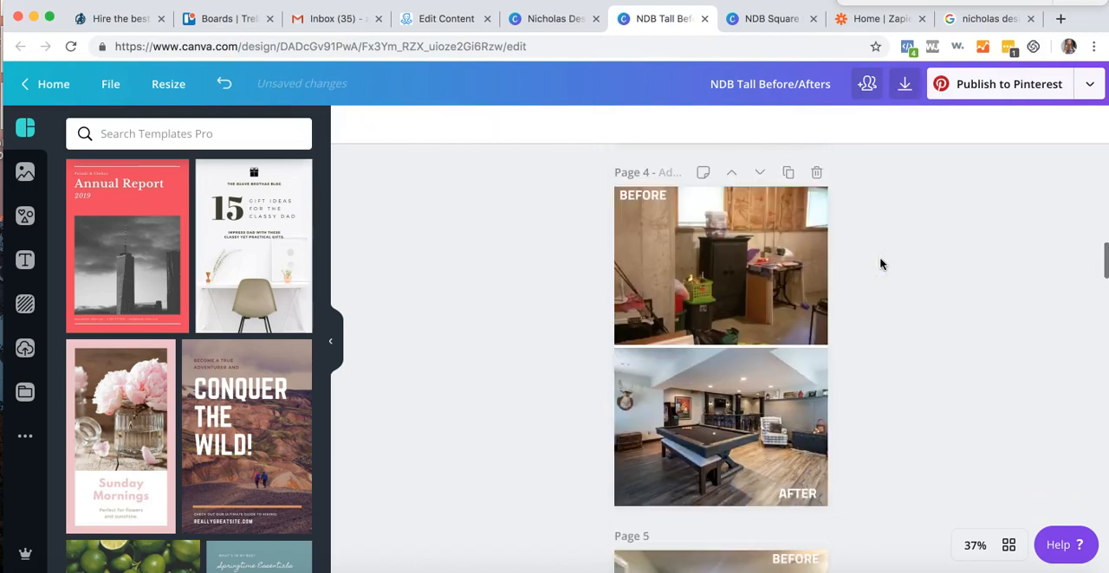
pyautogui.scroll(-20, 879, 262)
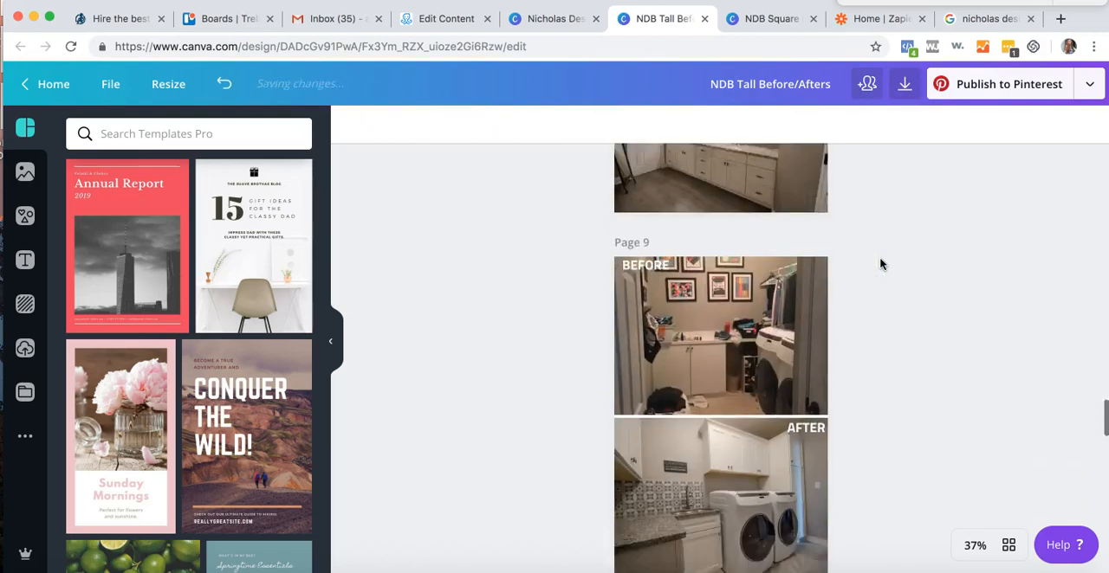
pyautogui.click(904, 86)
pyautogui.click(895, 439)
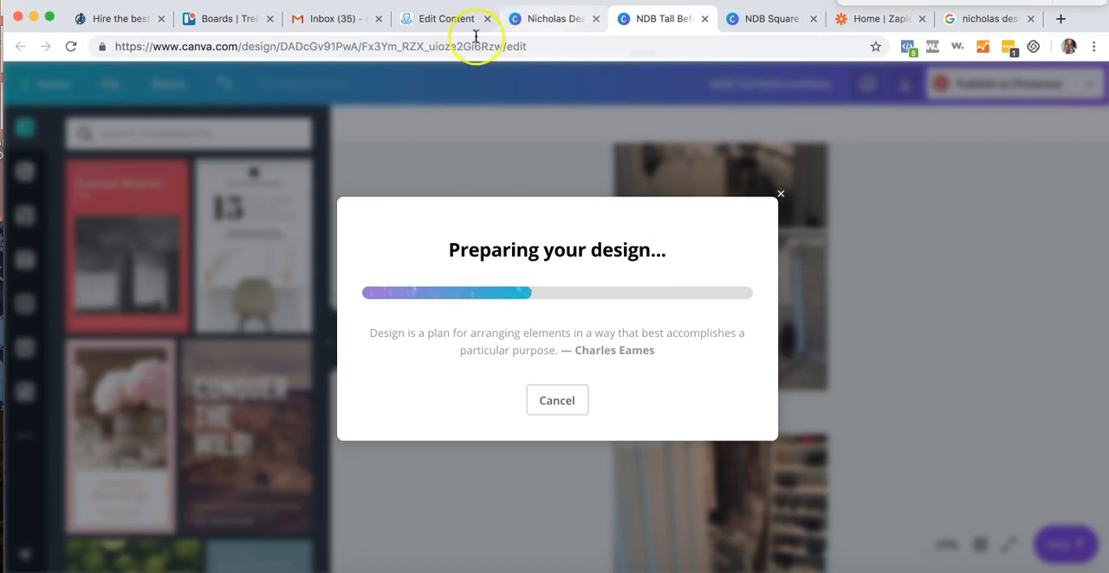
# - Switch back to ManyChat and examine the Before & After (K&B) message's text, buttons and existing before-and-after images
pyautogui.click(424, 24)
pyautogui.scroll(-3, 705, 367)
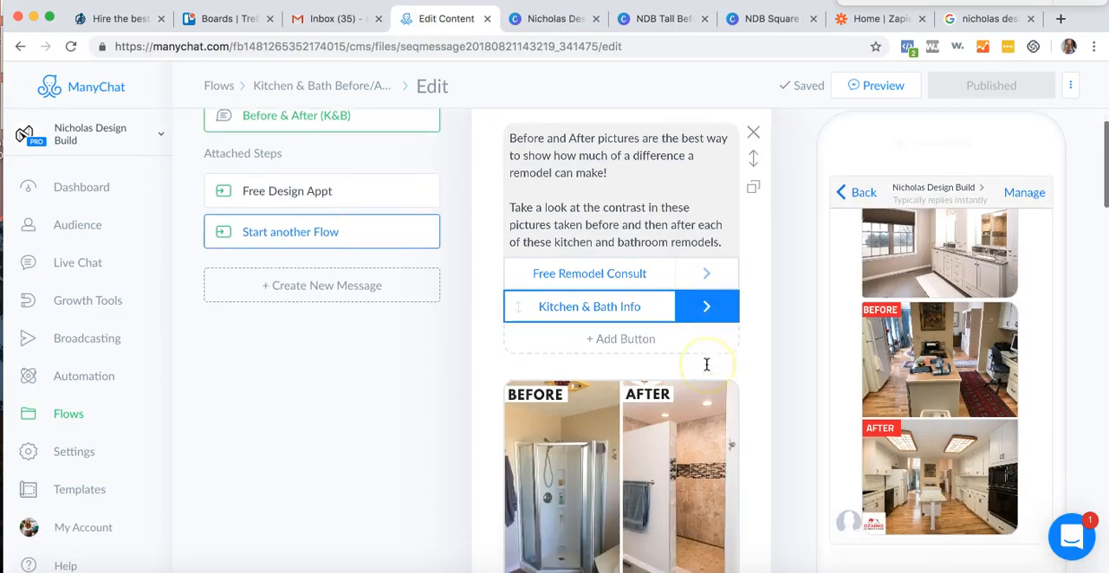
pyautogui.scroll(3, 706, 365)
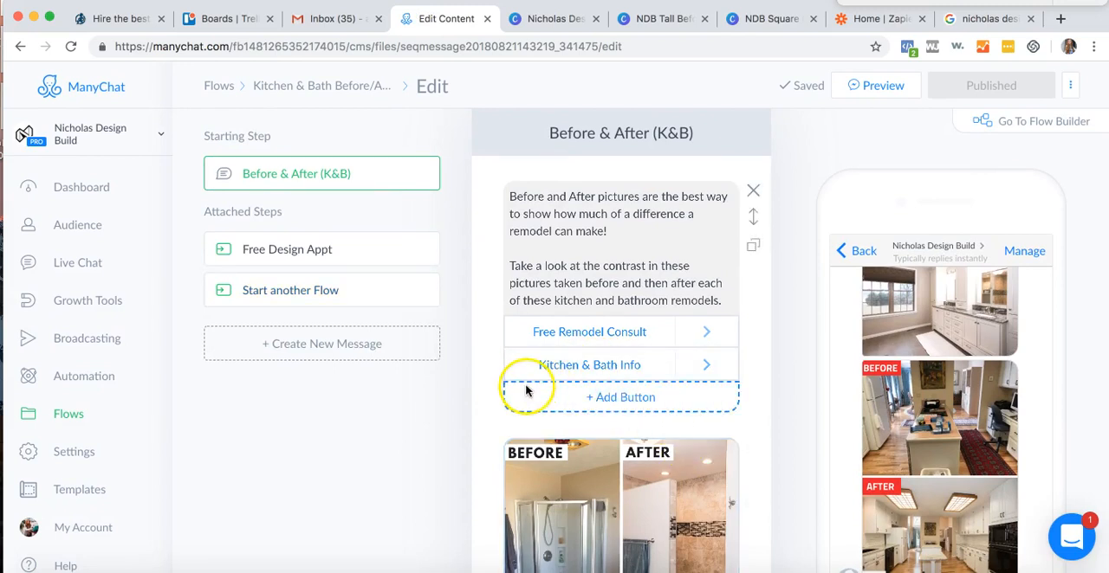
pyautogui.click(610, 330)
pyautogui.scroll(-1, 611, 330)
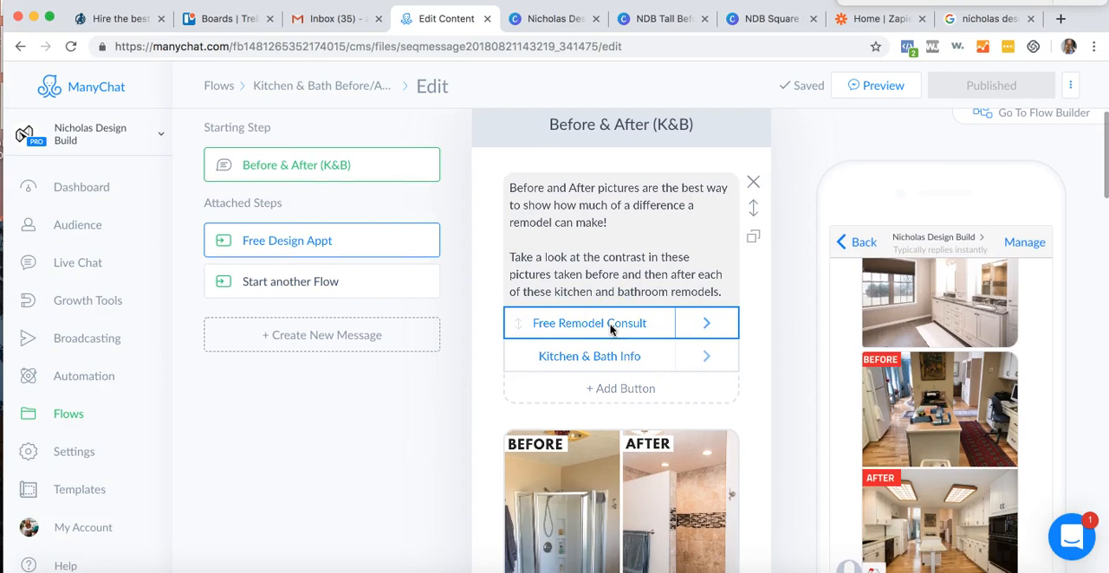
pyautogui.scroll(-5, 611, 327)
pyautogui.scroll(2, 611, 327)
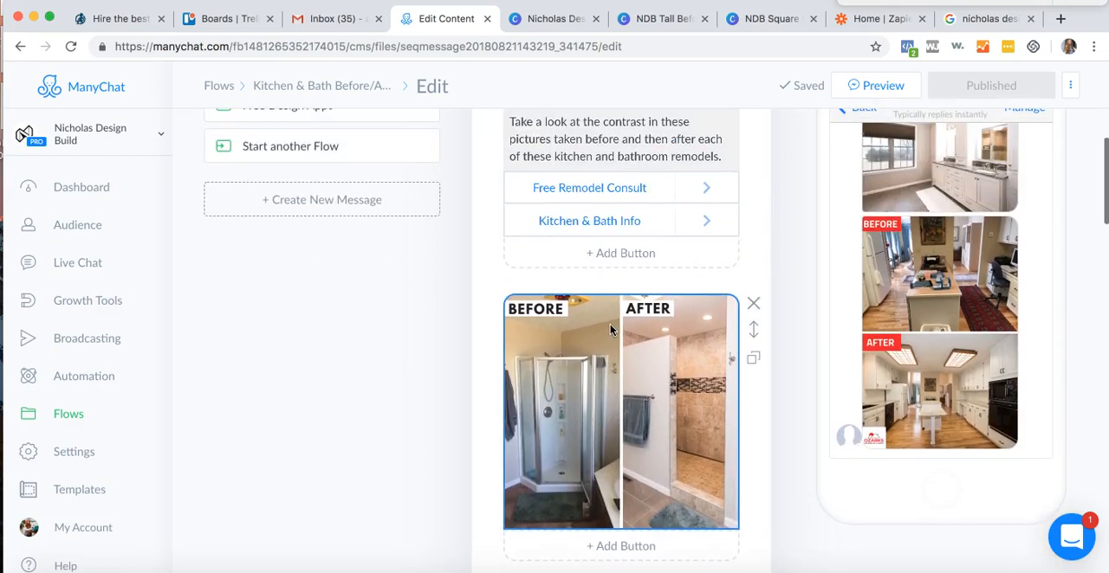
pyautogui.scroll(3, 610, 328)
pyautogui.click(572, 396)
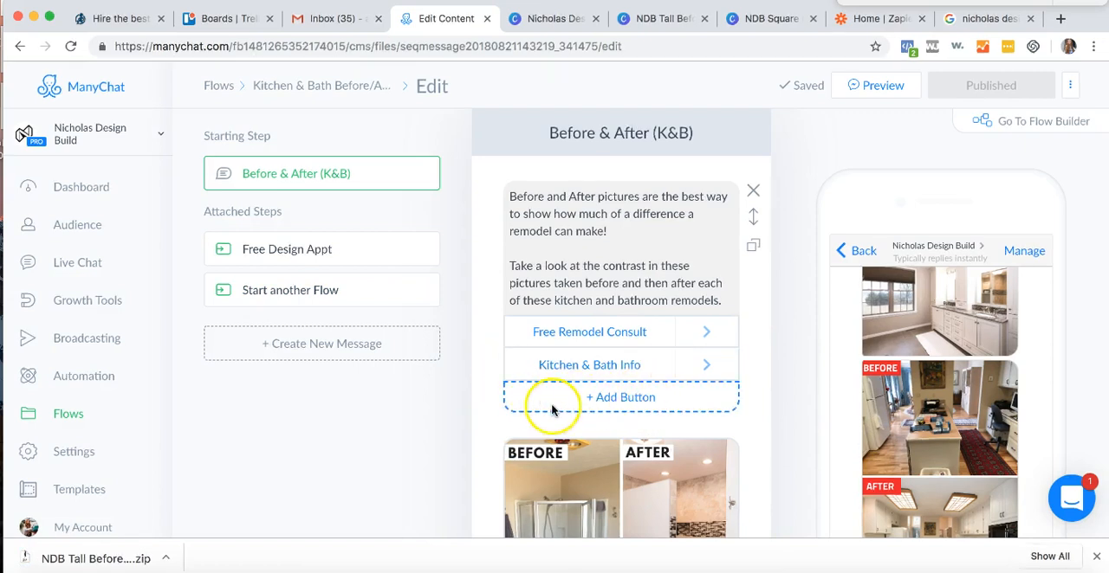
pyautogui.scroll(-5, 630, 396)
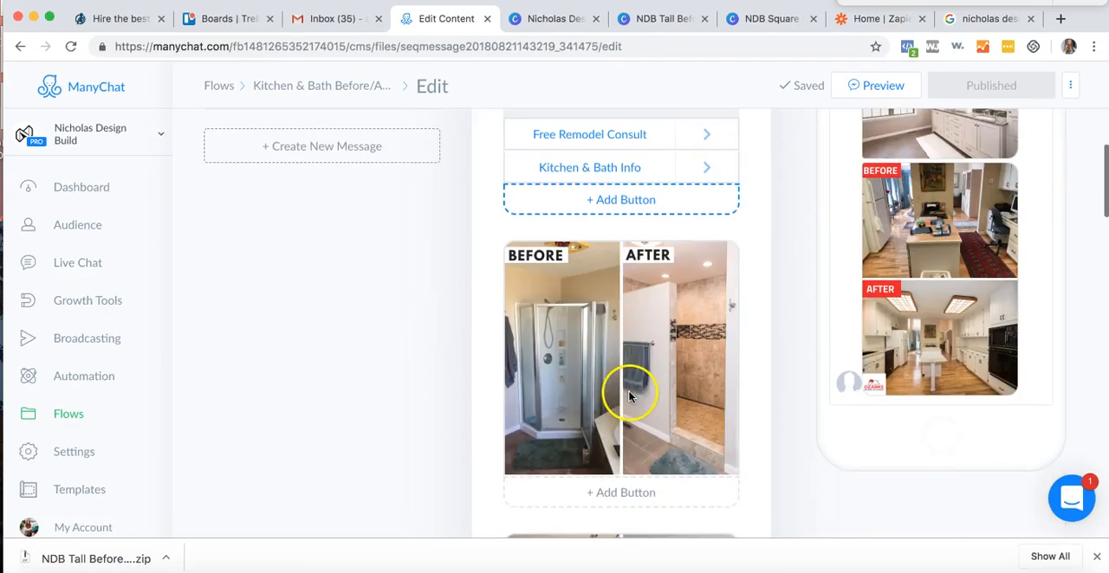
# - Open the Downloads folder in Finder and unpack NDB Tall Before_Afters.zip and _NDB Square Before_After.zip
pyautogui.click(17, 555)
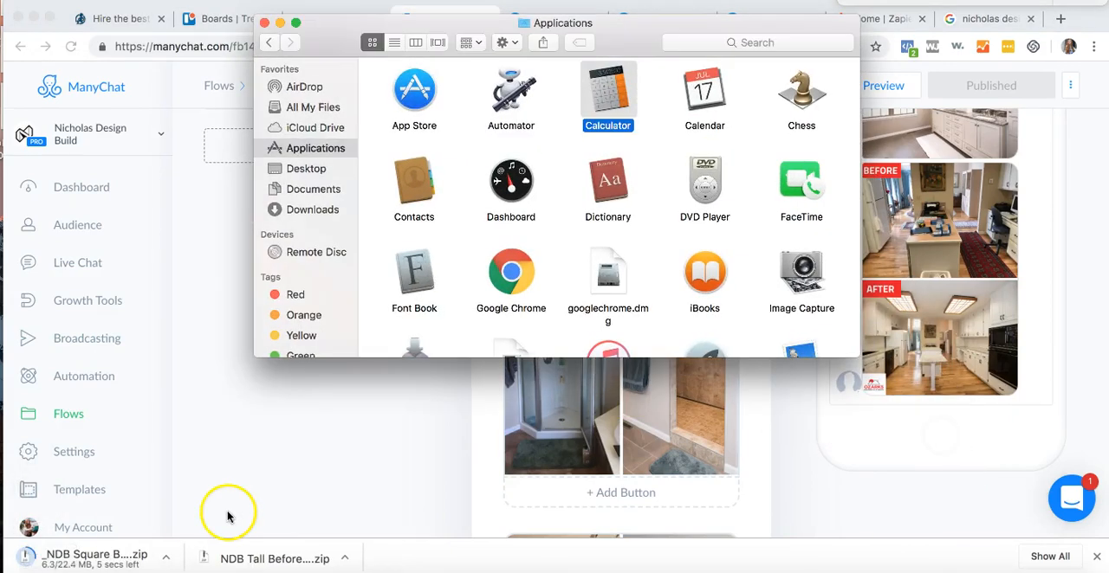
pyautogui.click(310, 209)
pyautogui.moveTo(471, 25); pyautogui.dragTo(239, 14)
pyautogui.doubleClick(206, 40)
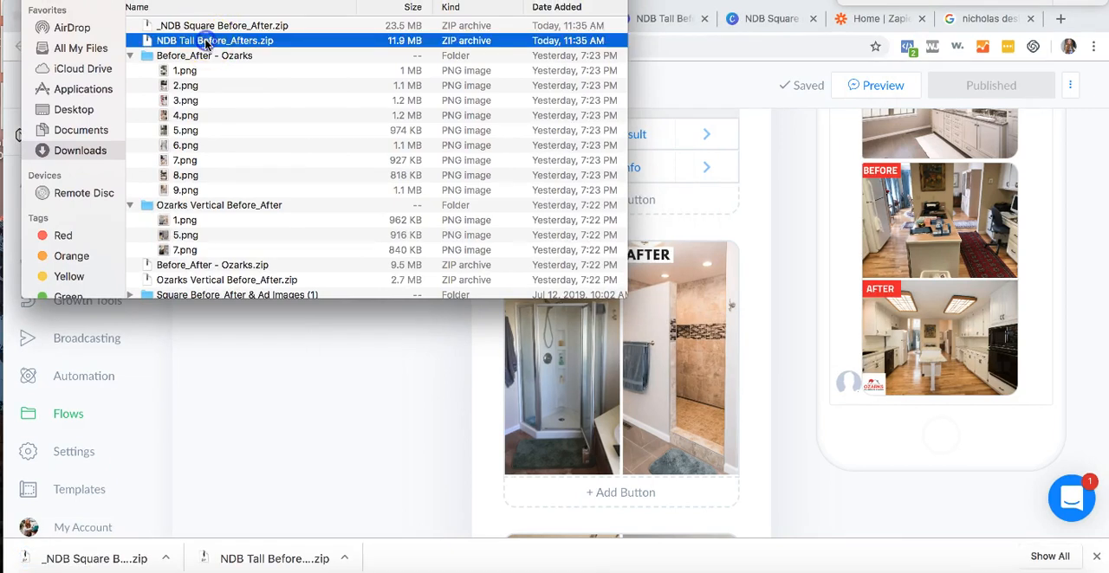
pyautogui.doubleClick(218, 43)
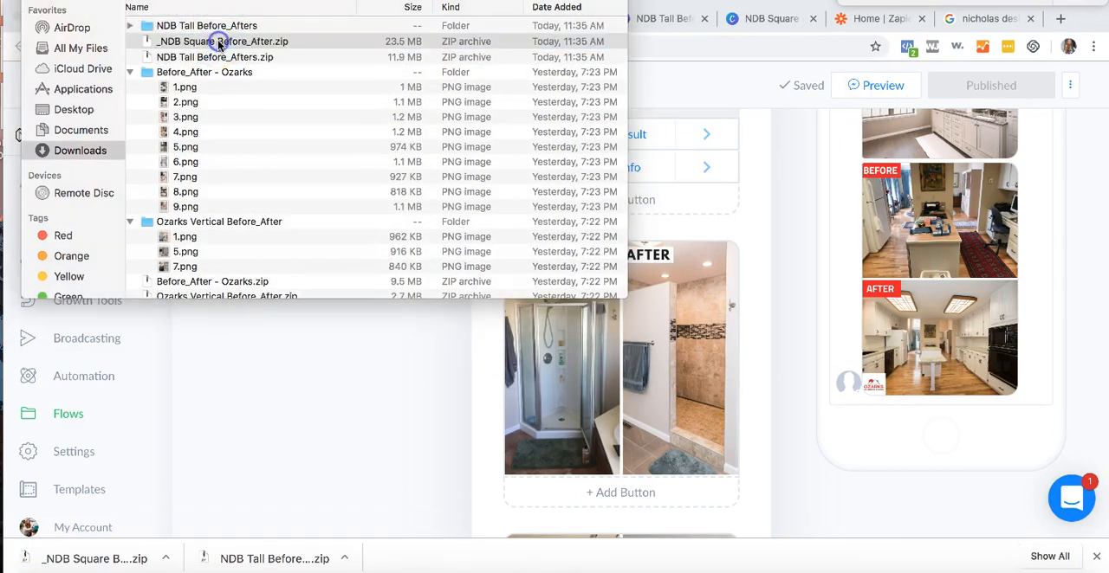
# - Expand the unpacked NDB Tall Before_Afters and _NDB Square Before_After folders to list their images
pyautogui.click(131, 41)
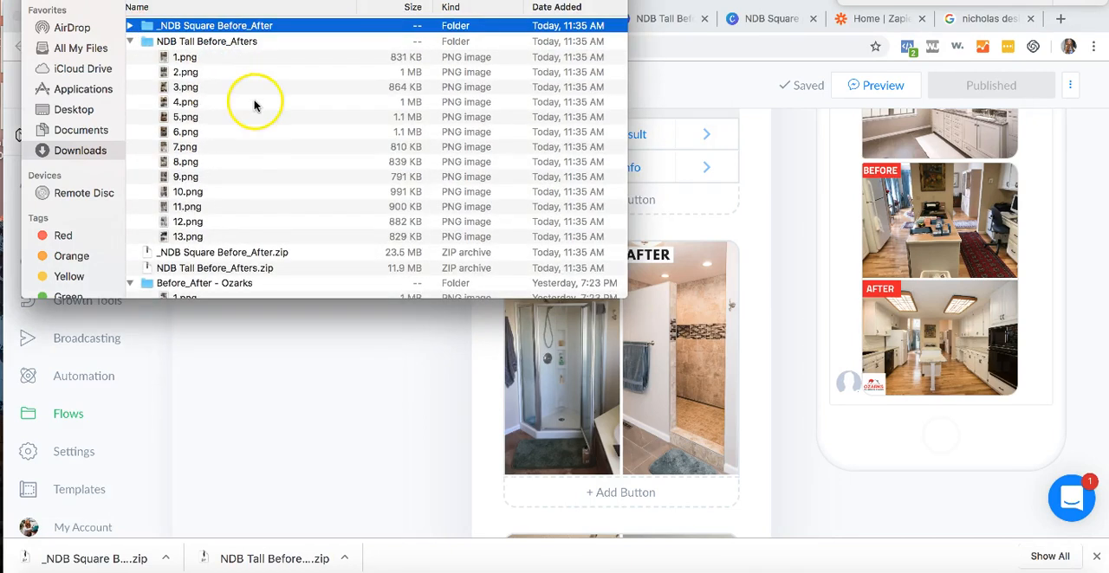
pyautogui.click(225, 58)
pyautogui.click(202, 25)
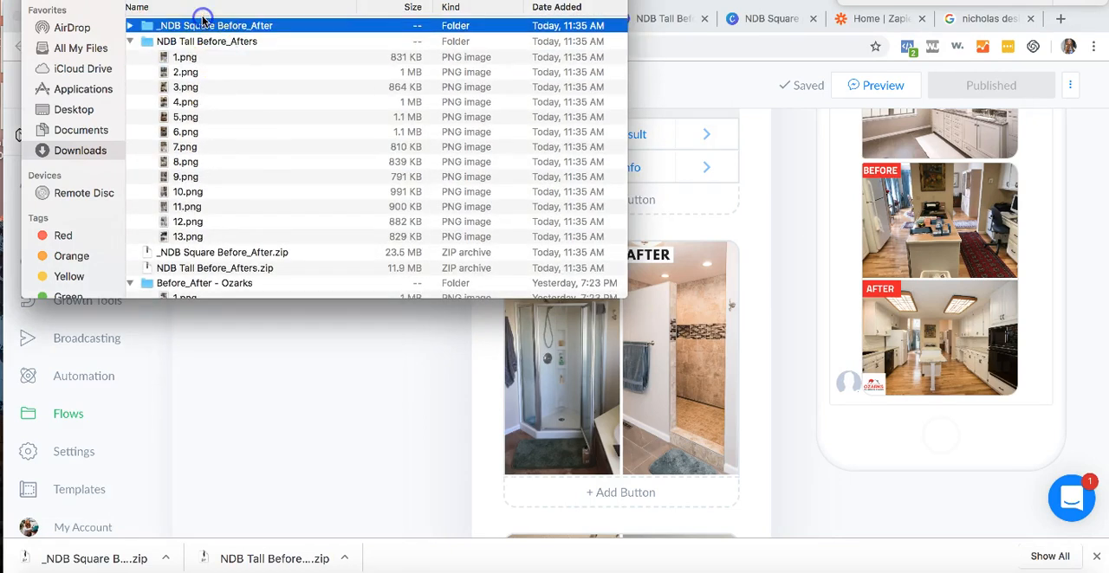
pyautogui.click(131, 26)
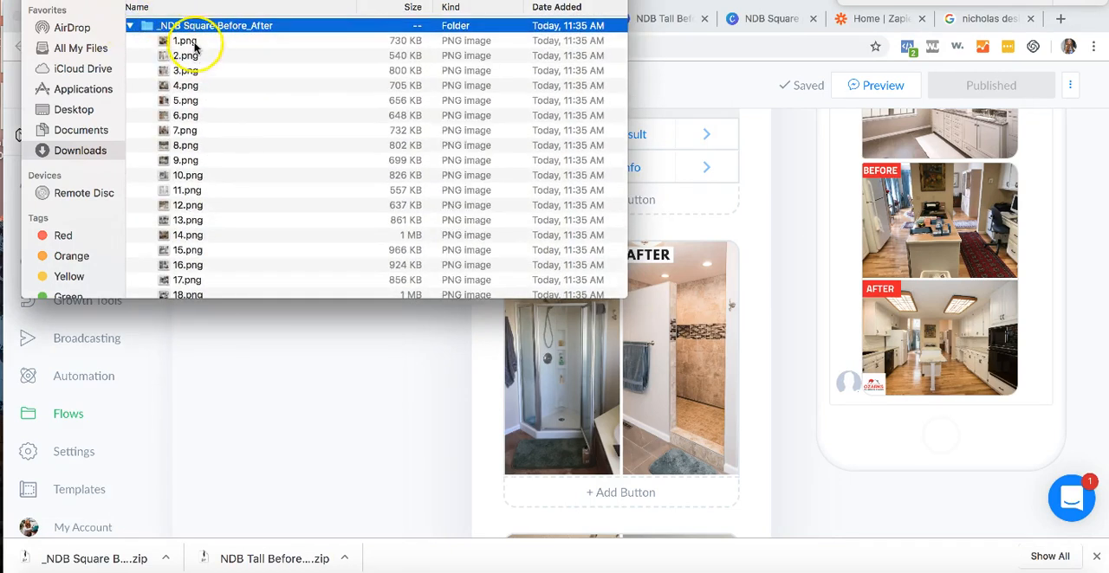
pyautogui.click(195, 43)
# - Show the Downloads folder in column view and open the _NDB Square Before_After folder
pyautogui.click(139, 0)
pyautogui.scroll(-10, 218, 69)
pyautogui.scroll(-10, 243, 269)
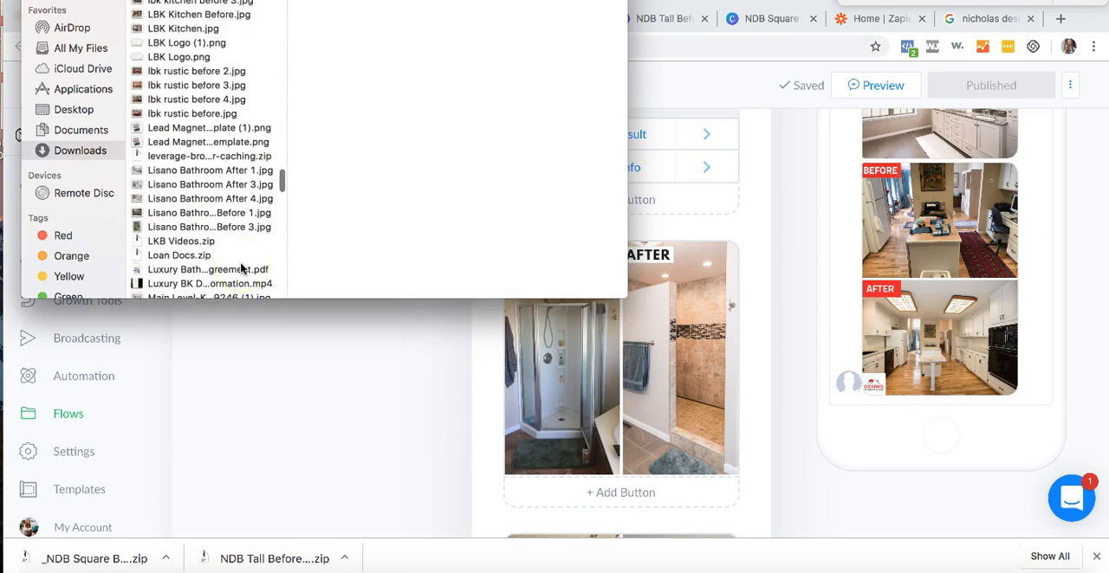
pyautogui.scroll(15, 243, 269)
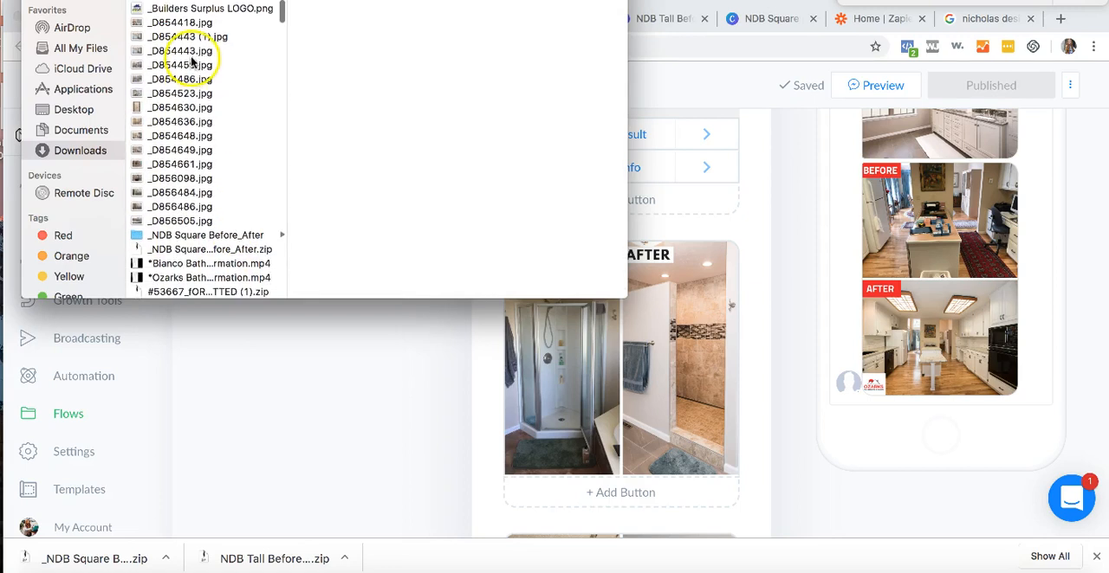
pyautogui.click(206, 232)
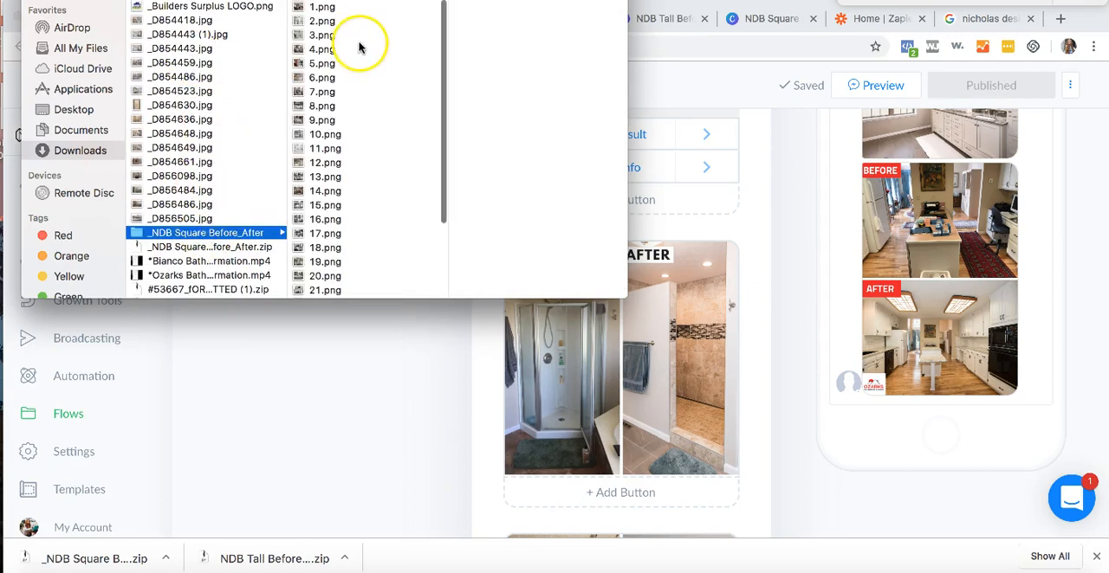
# - Replace the glass corner shower before-and-after image in the ManyChat message with 2.png from the square folder
pyautogui.click(358, 7)
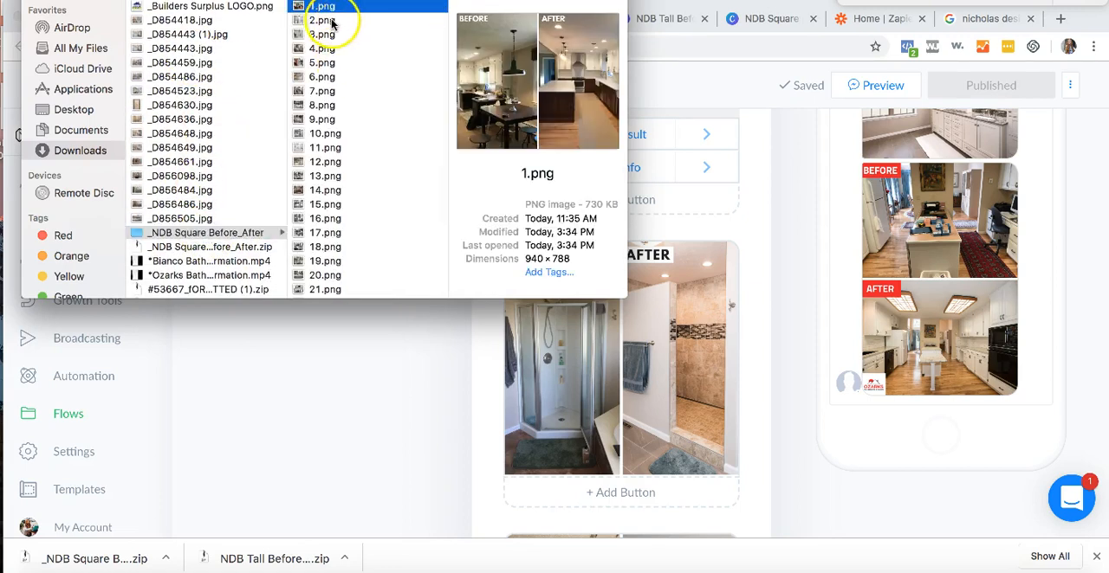
pyautogui.click(332, 21)
pyautogui.moveTo(331, 27); pyautogui.dragTo(604, 227)
pyautogui.moveTo(626, 301); pyautogui.dragTo(646, 359)
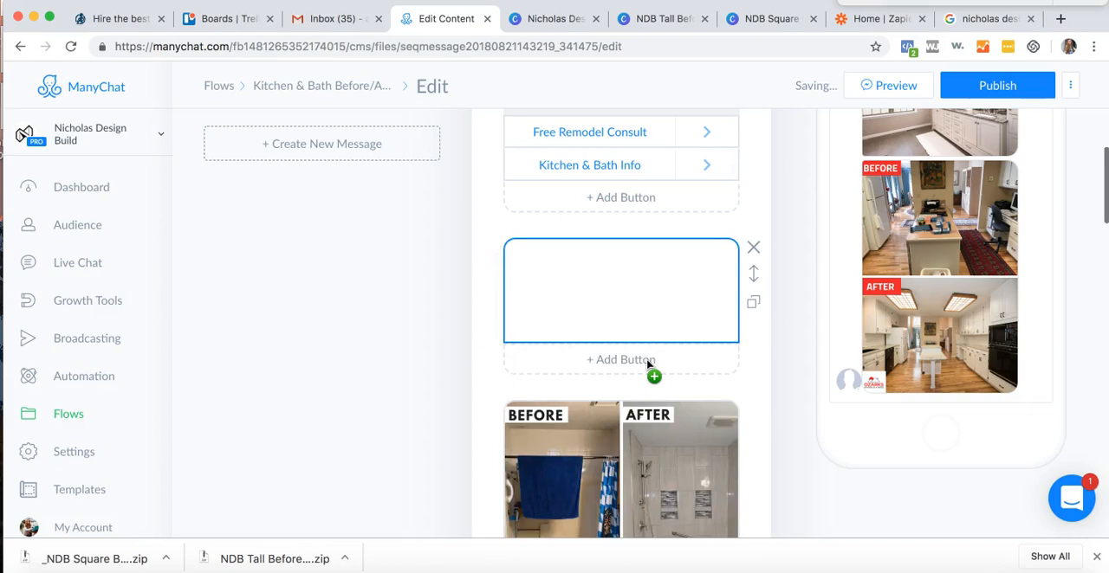
# - Replace the before-and-after image with the blue towel and shower curtain with 3.png from the square folder
pyautogui.scroll(-3, 646, 359)
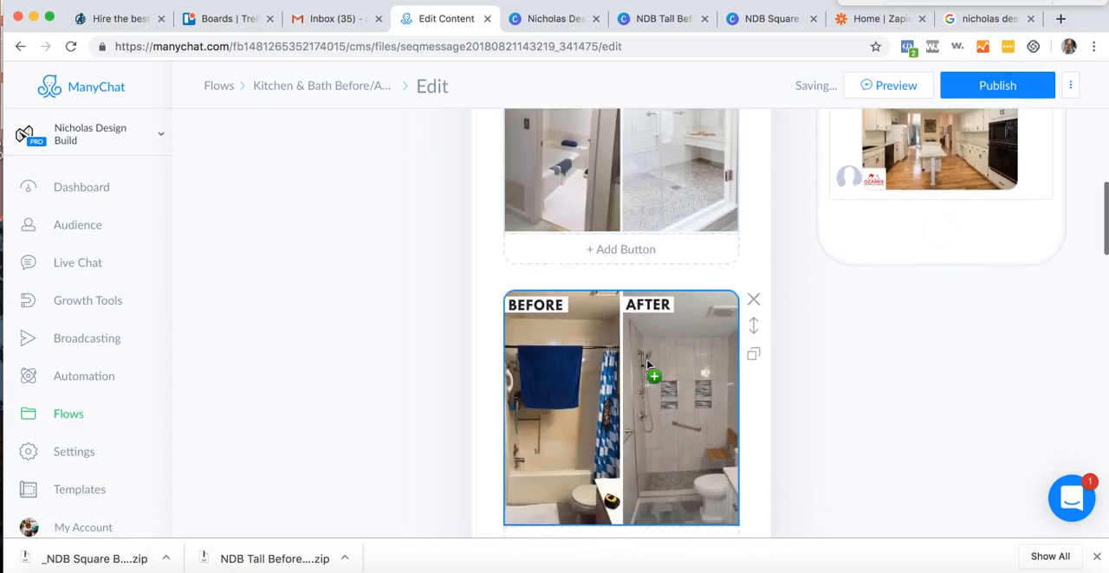
pyautogui.click(382, 1)
pyautogui.click(324, 35)
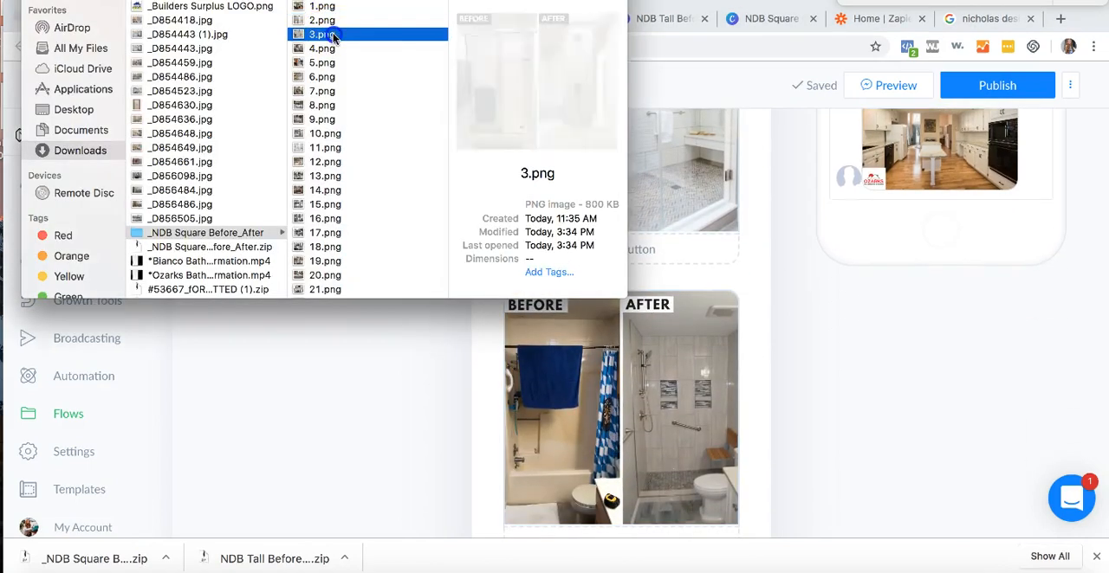
pyautogui.moveTo(322, 34); pyautogui.dragTo(612, 376)
# - Preview images 4.png through 21.png in the _NDB Square Before_After folder to choose one for the bathroom vanity block
pyautogui.scroll(-4, 615, 259)
pyautogui.scroll(-3, 615, 257)
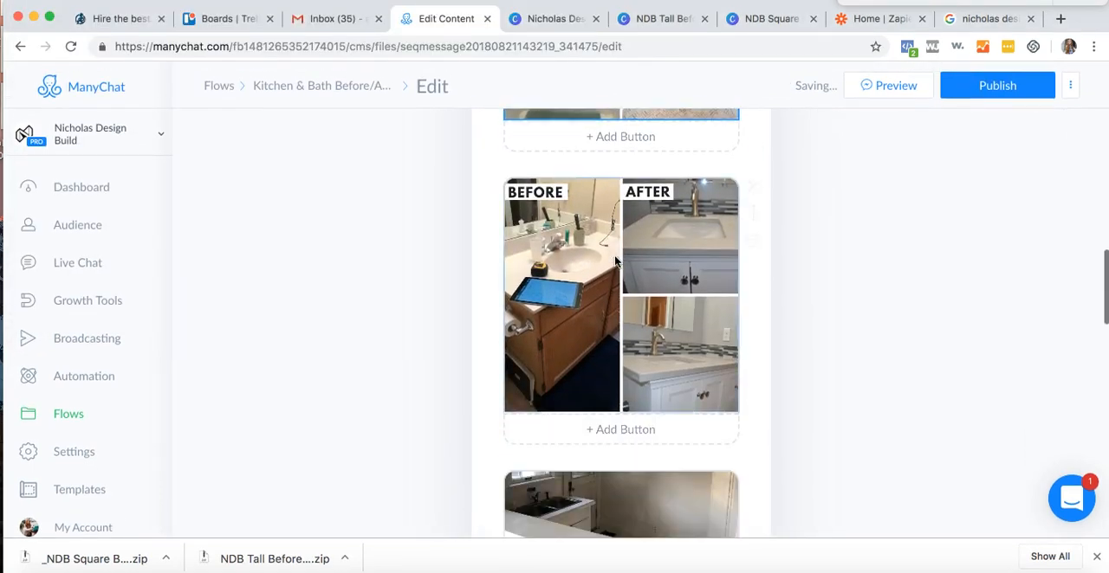
pyautogui.press('super+Tab')
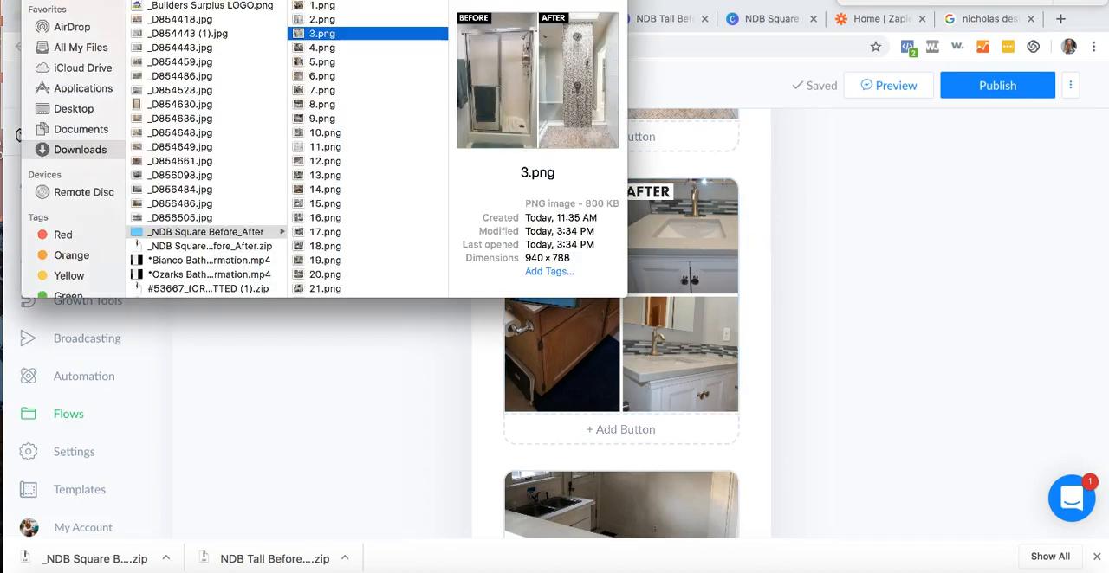
pyautogui.click(360, 49)
pyautogui.click(359, 60)
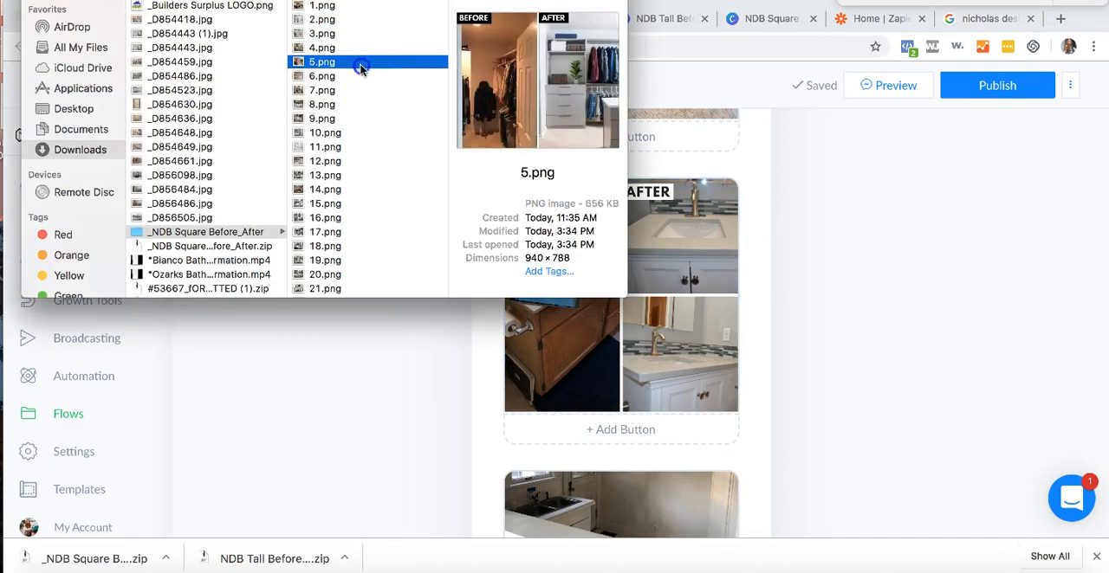
pyautogui.click(361, 76)
pyautogui.click(329, 92)
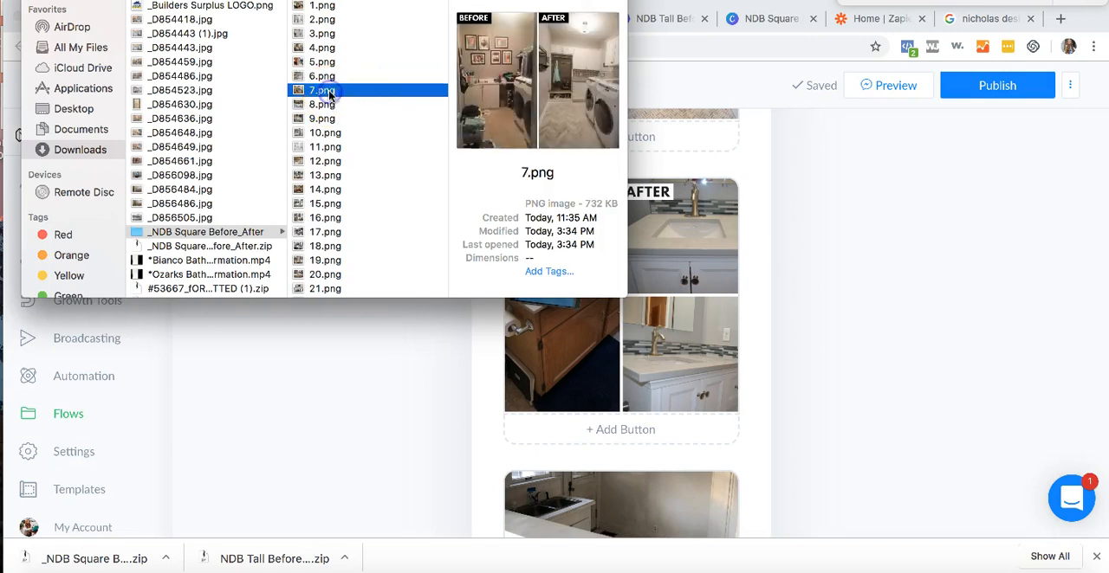
pyautogui.click(334, 104)
pyautogui.click(337, 118)
pyautogui.click(340, 133)
pyautogui.click(344, 146)
pyautogui.click(345, 161)
pyautogui.click(346, 175)
pyautogui.click(344, 184)
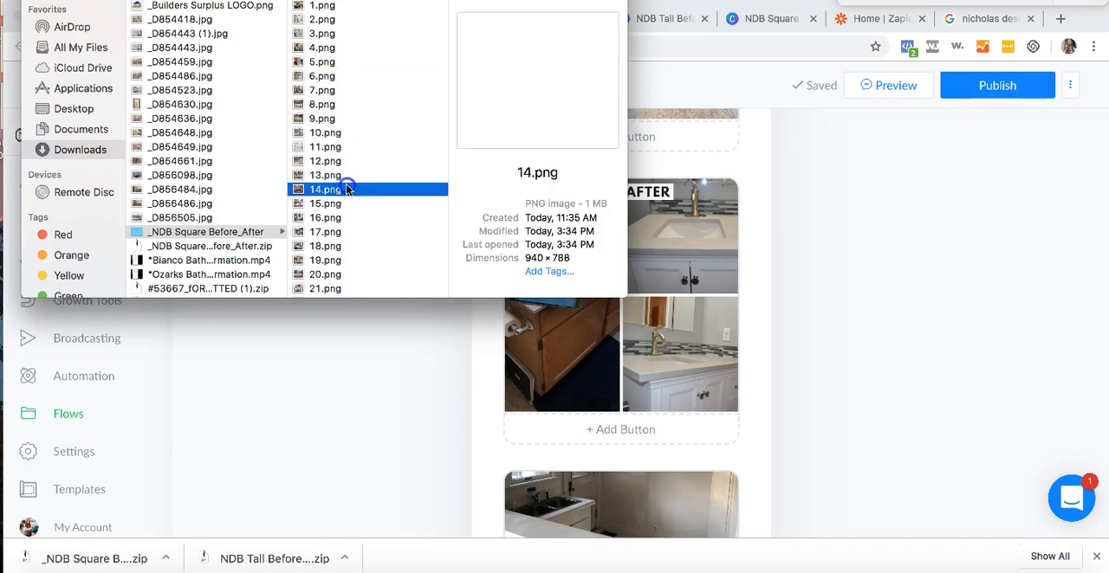
pyautogui.click(344, 175)
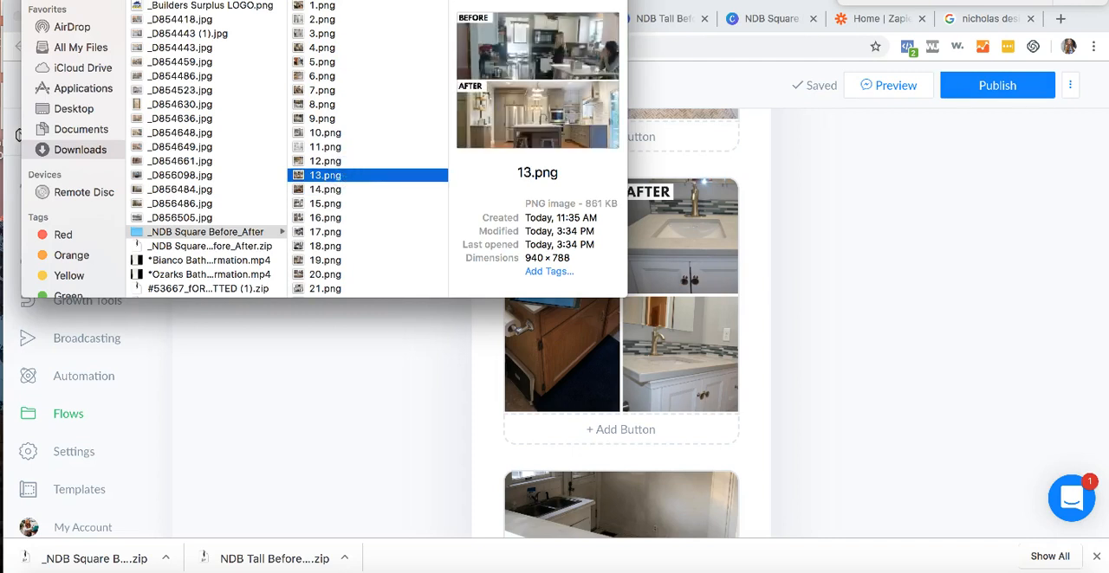
pyautogui.click(334, 190)
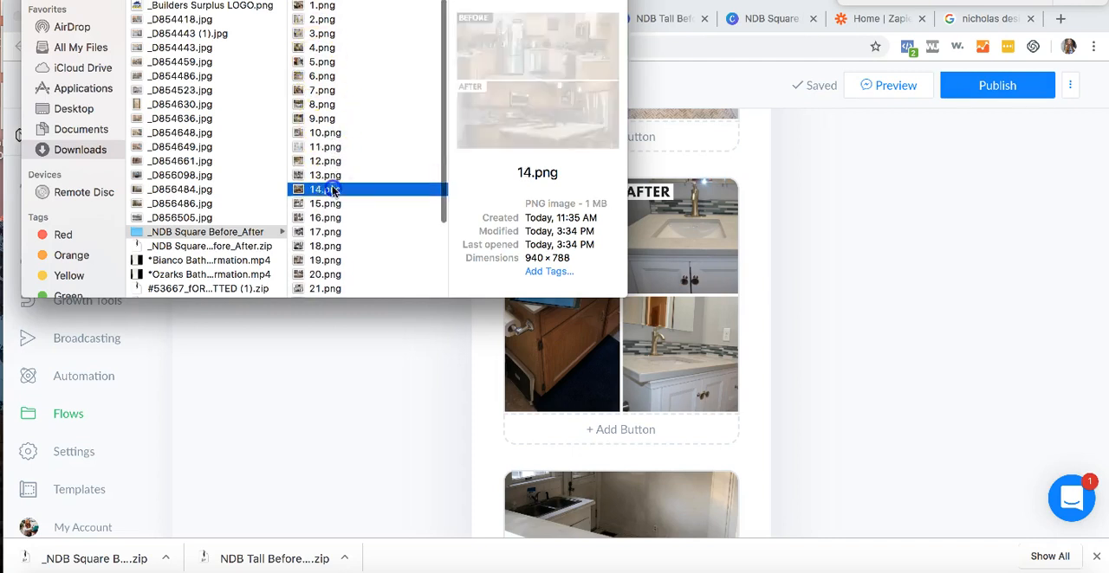
pyautogui.click(336, 204)
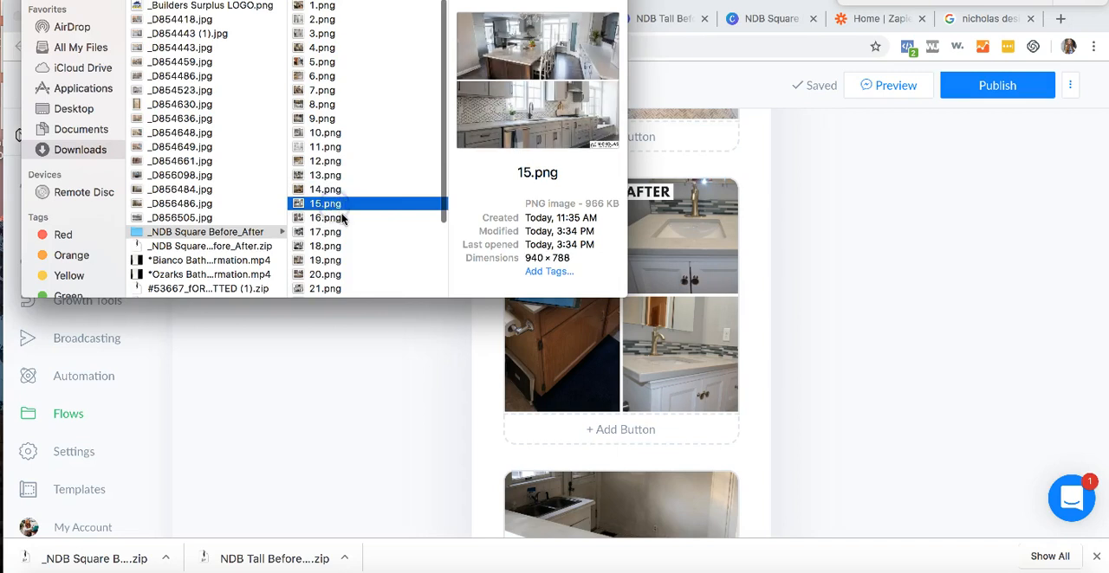
pyautogui.click(341, 219)
pyautogui.click(340, 232)
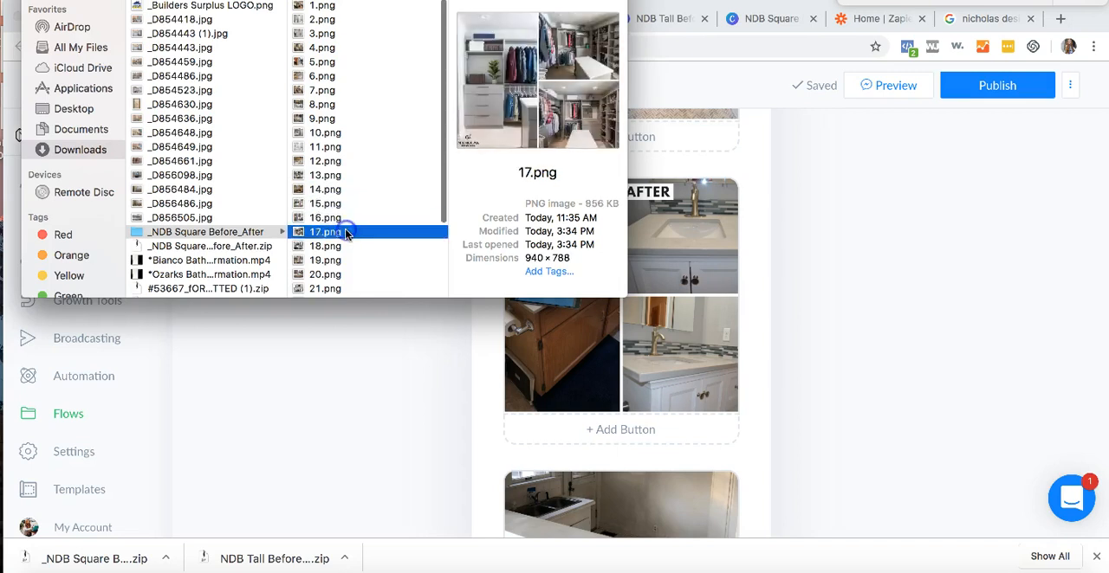
pyautogui.click(351, 246)
pyautogui.click(353, 262)
pyautogui.click(351, 275)
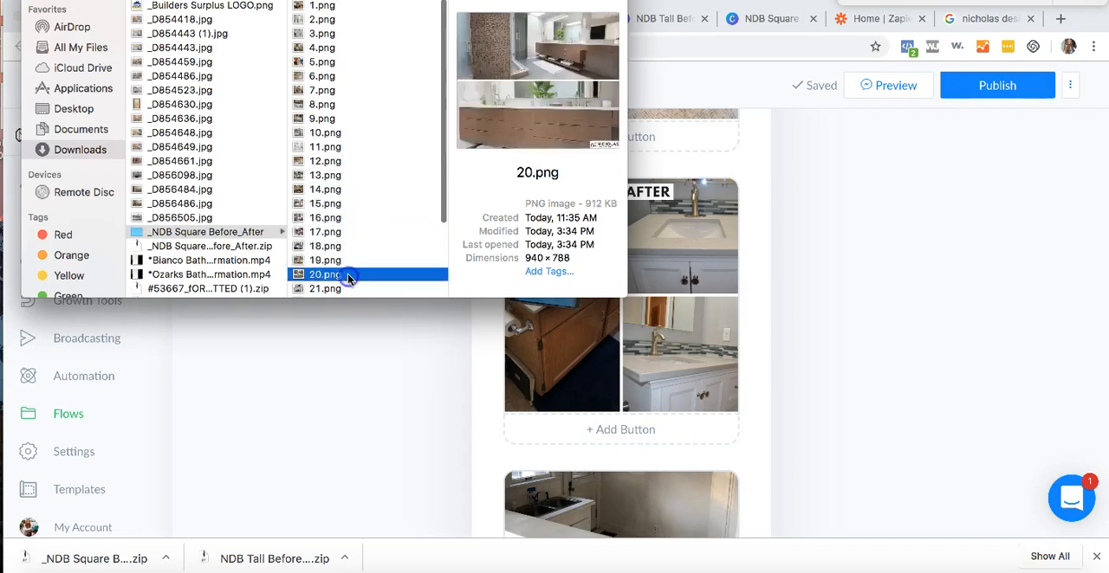
pyautogui.click(351, 289)
# - Replace the bathroom vanity before-and-after image in the ManyChat message with 5.png from the square folder
pyautogui.click(338, 76)
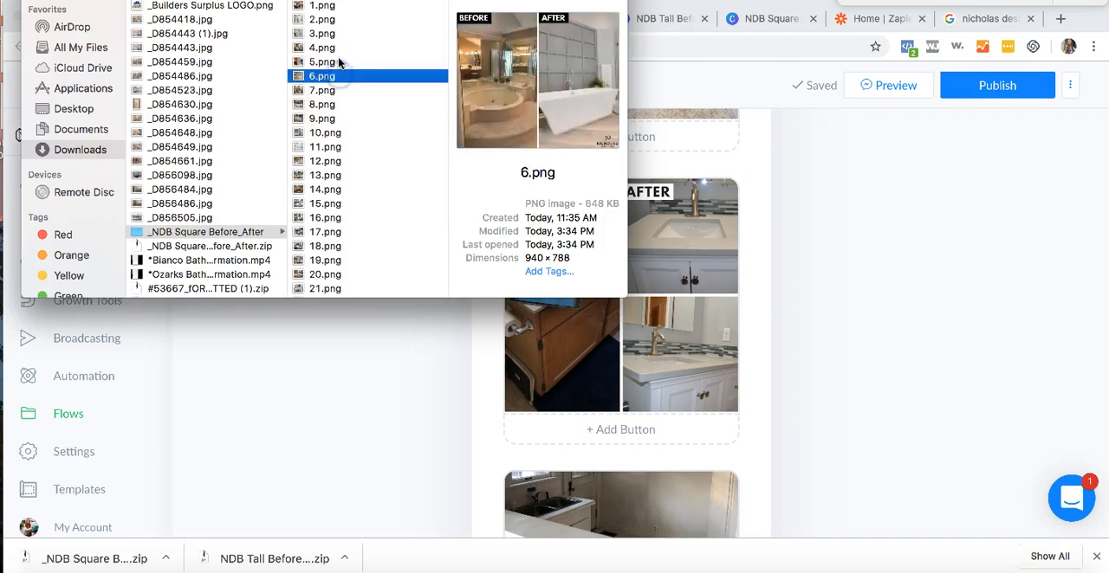
pyautogui.click(339, 60)
pyautogui.moveTo(320, 62); pyautogui.dragTo(610, 366)
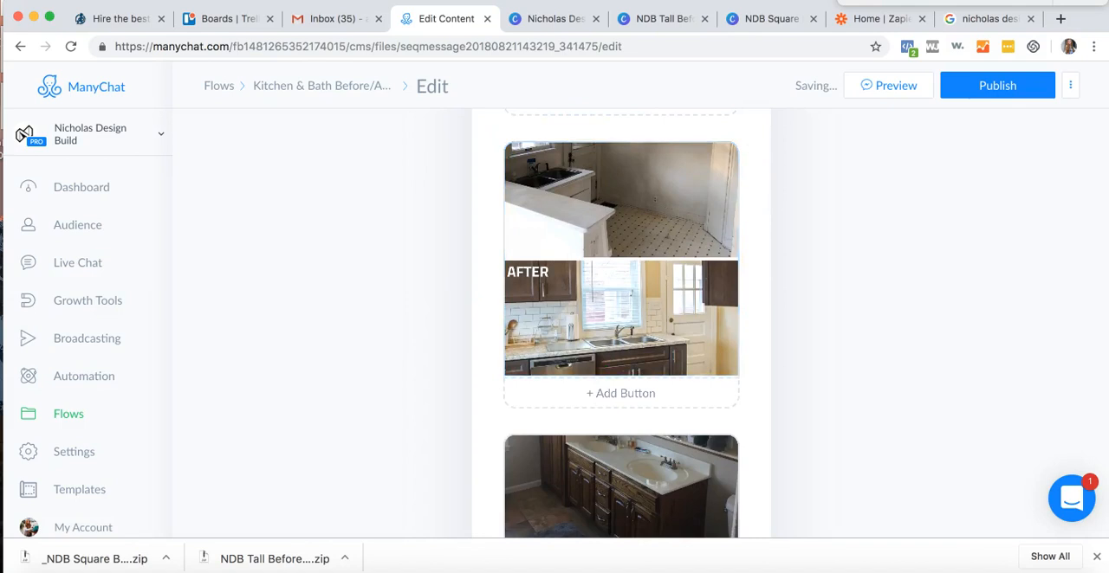
# - Browse the Downloads folder in Finder for the folder with the tall NDB before-and-after images
pyautogui.press('super+Tab')
pyautogui.click(357, 32)
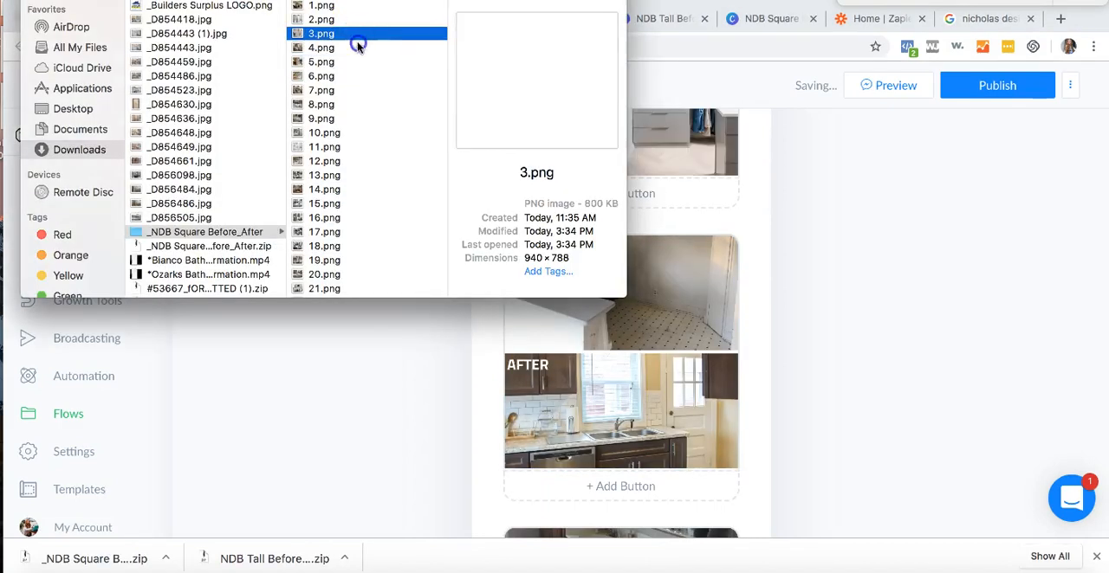
pyautogui.press('Down')
pyautogui.click(351, 6)
pyautogui.click(349, 19)
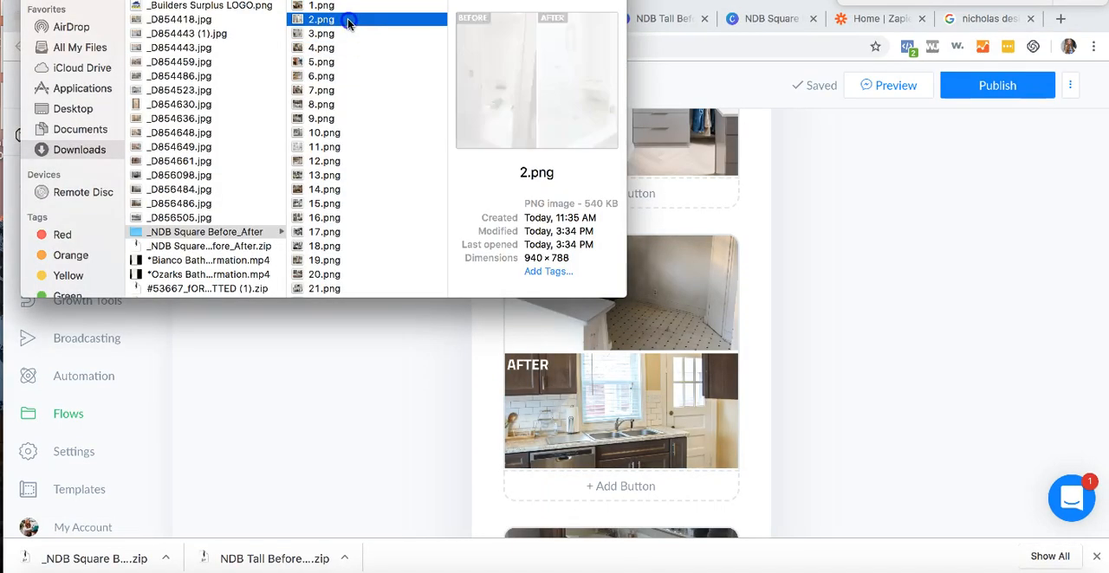
pyautogui.scroll(15, 194, 144)
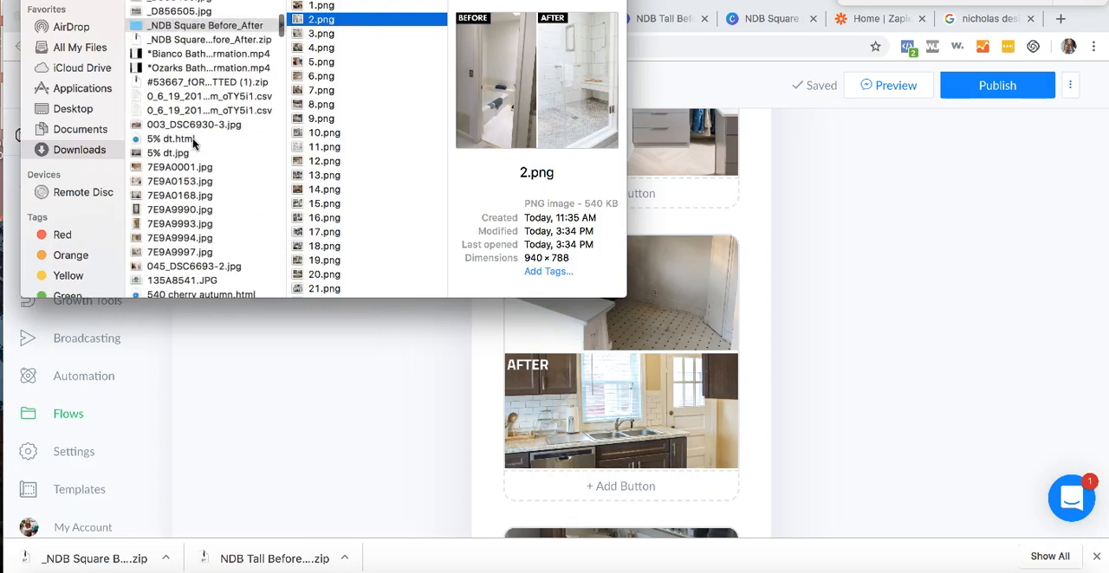
pyautogui.scroll(-10, 198, 173)
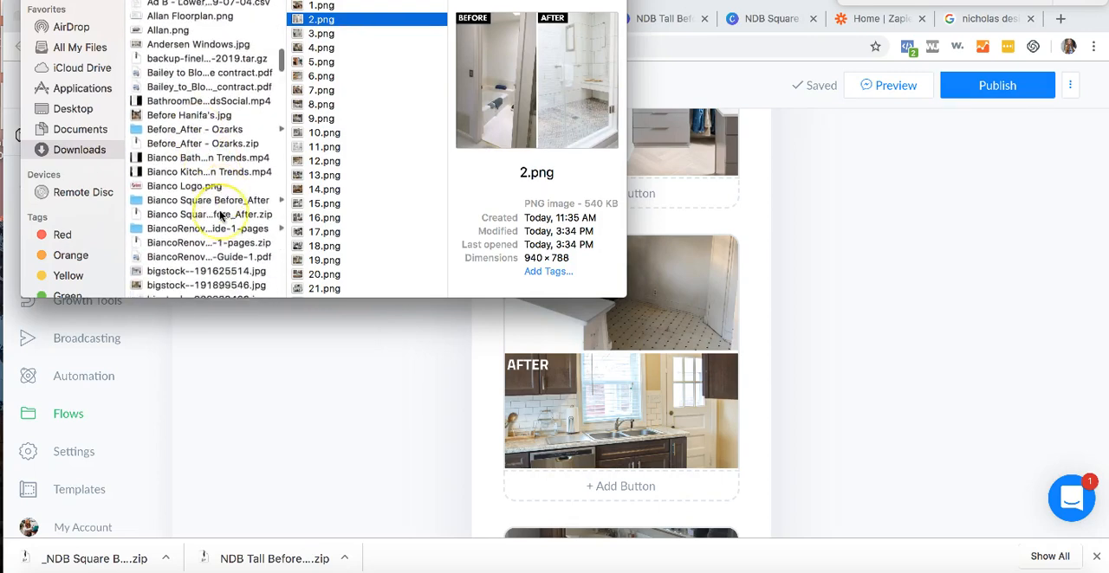
pyautogui.scroll(-20, 196, 173)
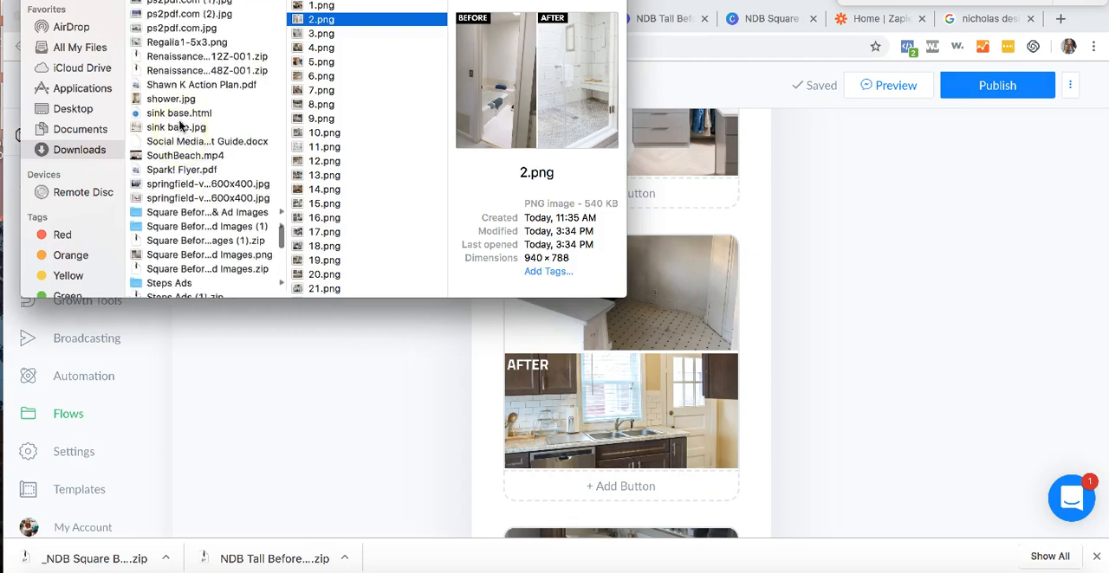
pyautogui.scroll(-15, 180, 126)
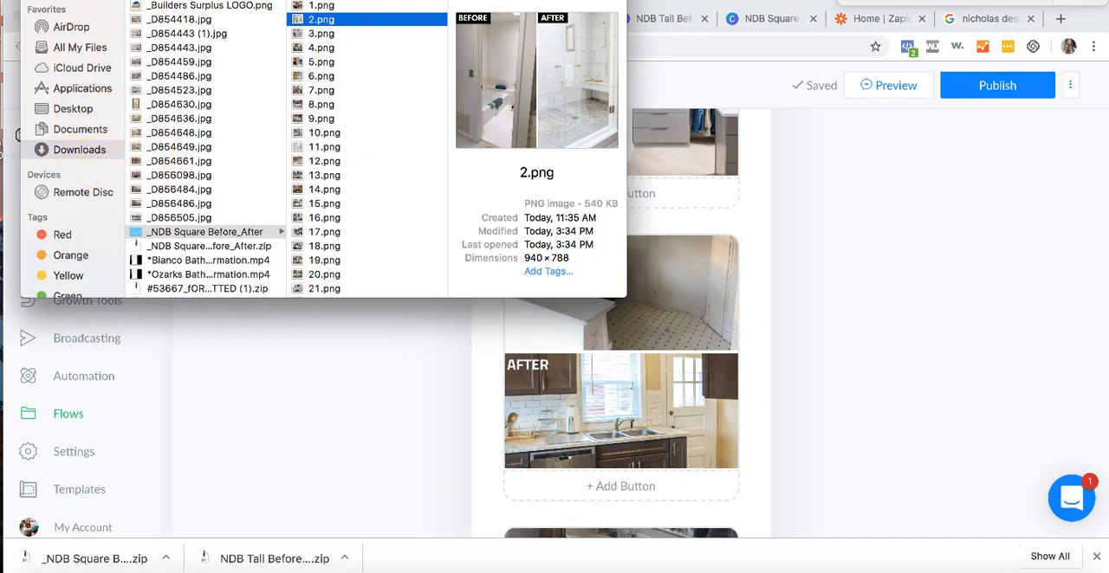
pyautogui.click(158, 1)
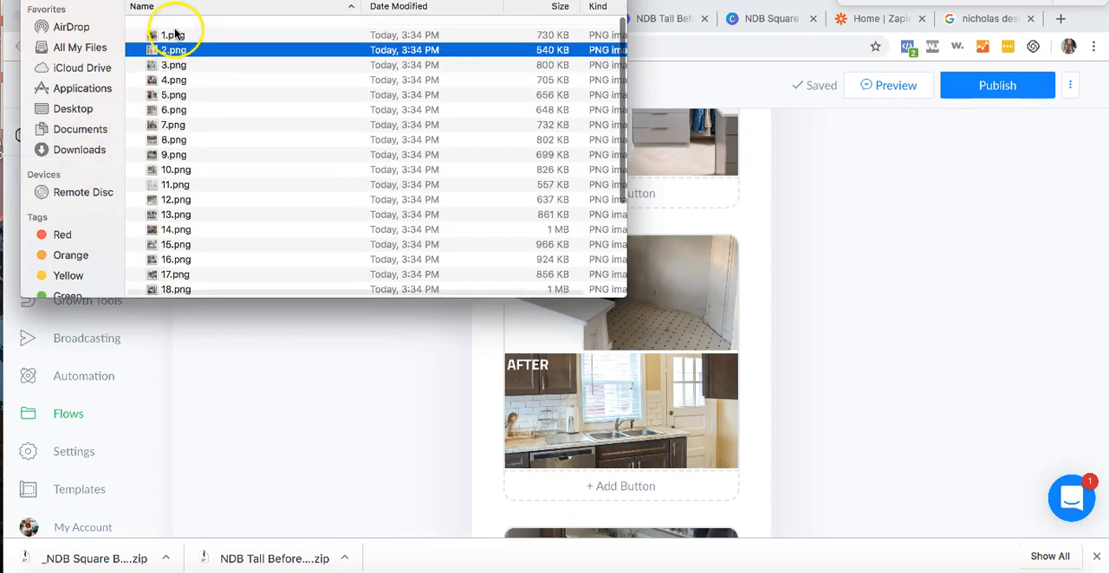
pyautogui.click(76, 150)
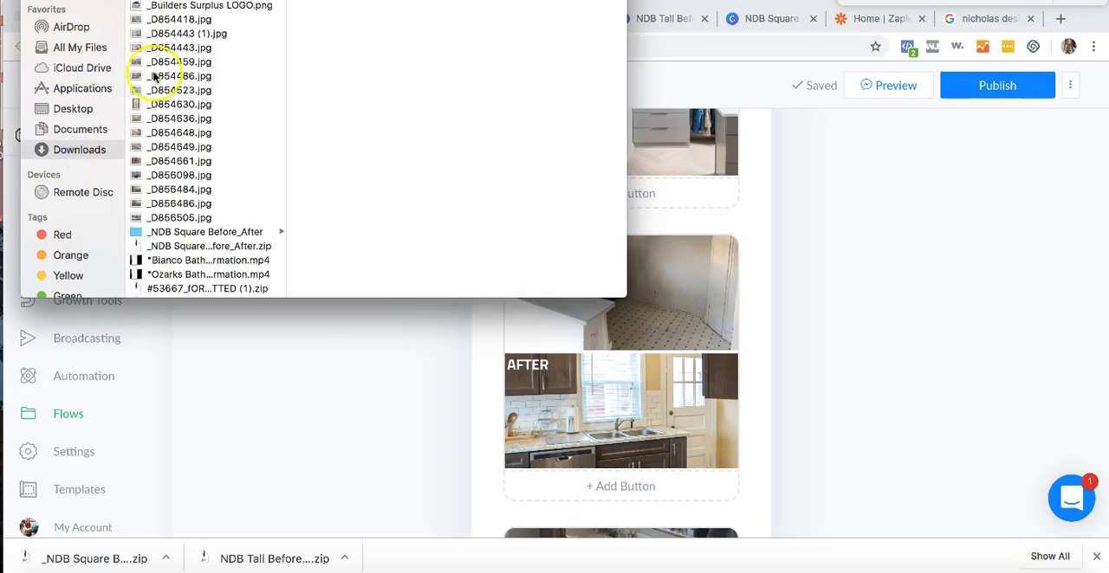
pyautogui.scroll(-5, 175, 220)
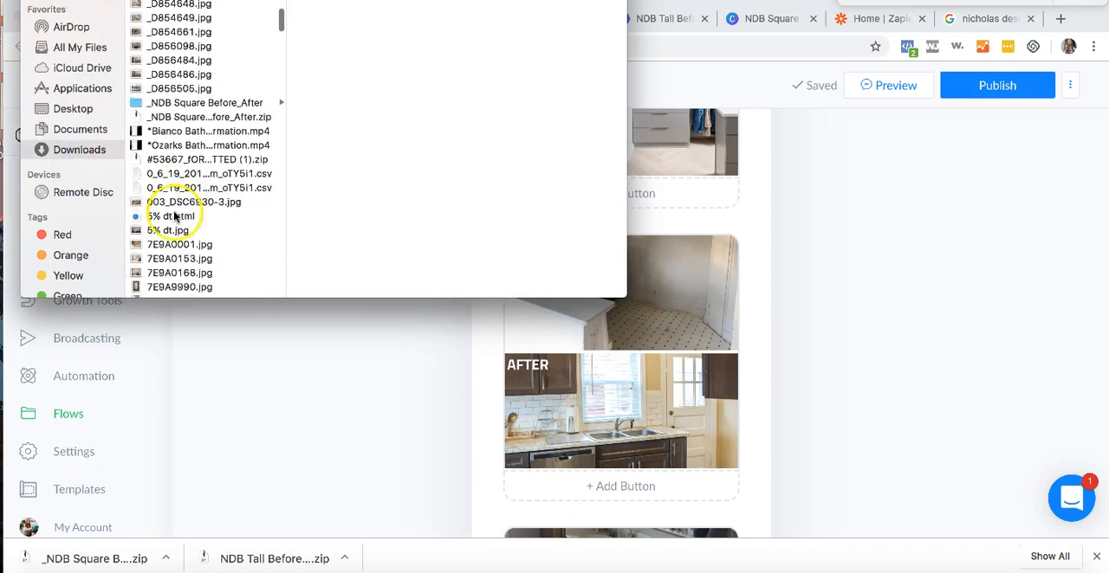
pyautogui.click(176, 120)
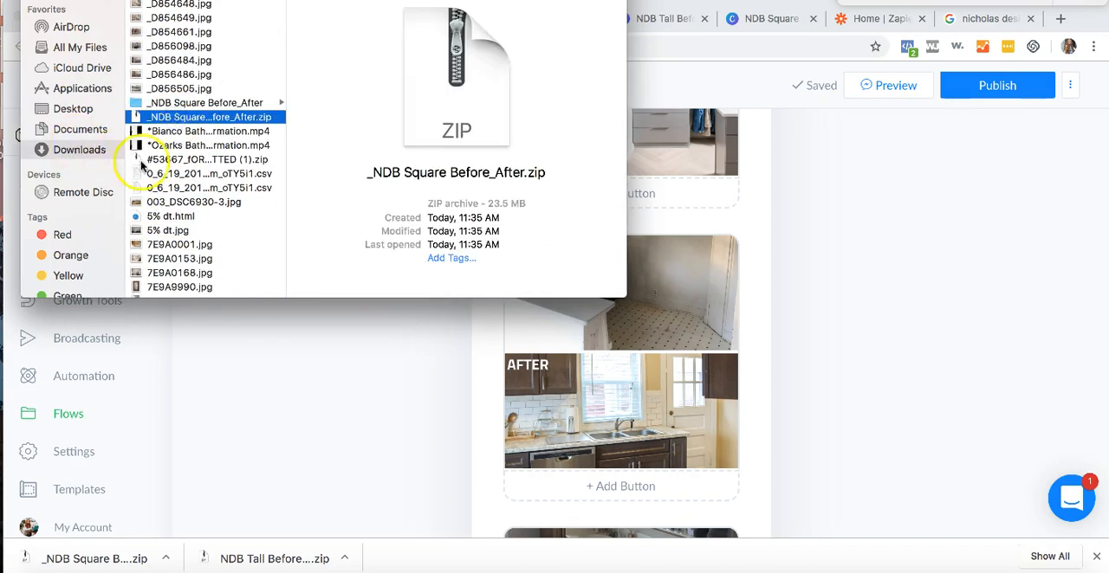
pyautogui.scroll(3, 141, 164)
pyautogui.scroll(-10, 141, 165)
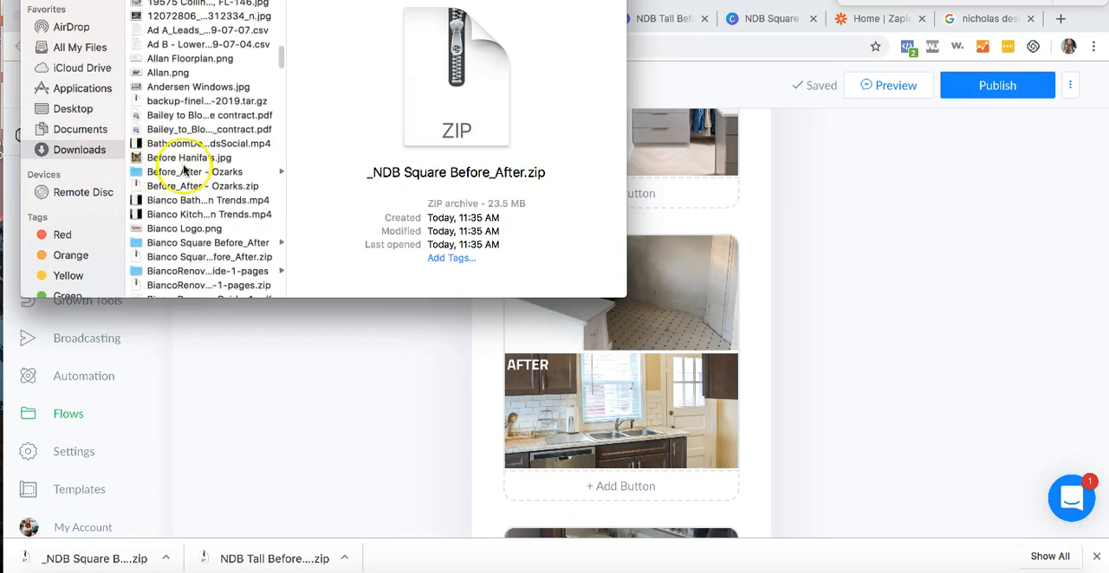
# - Search Finder for "ndb" and replace the dark-cabinet kitchen before-and-after image in the ManyChat message with 2.png from NDB Tall Before_Afters
pyautogui.write('ndb')
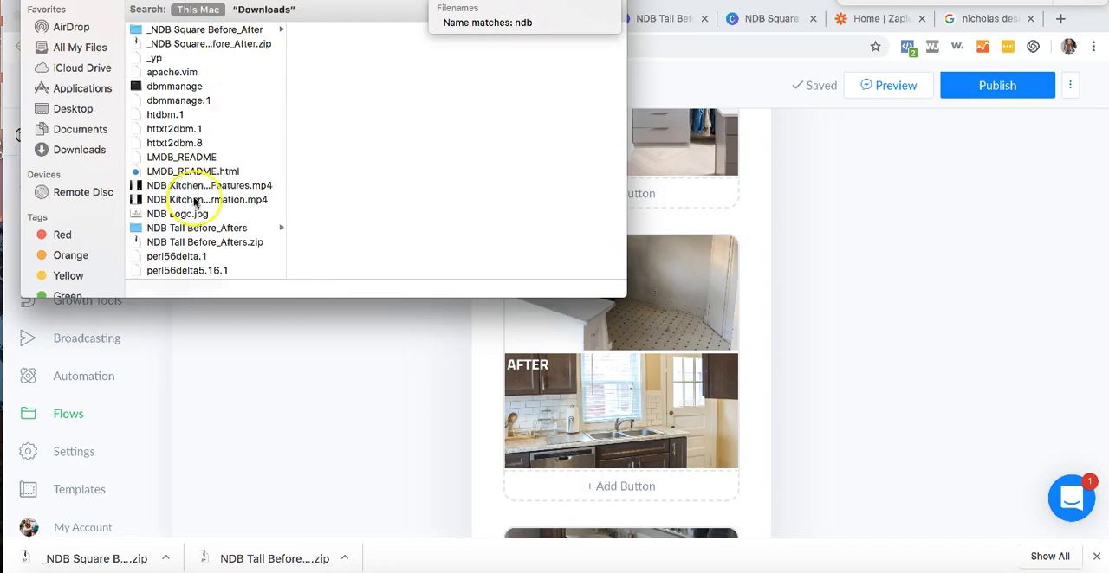
pyautogui.click(194, 227)
pyautogui.click(357, 31)
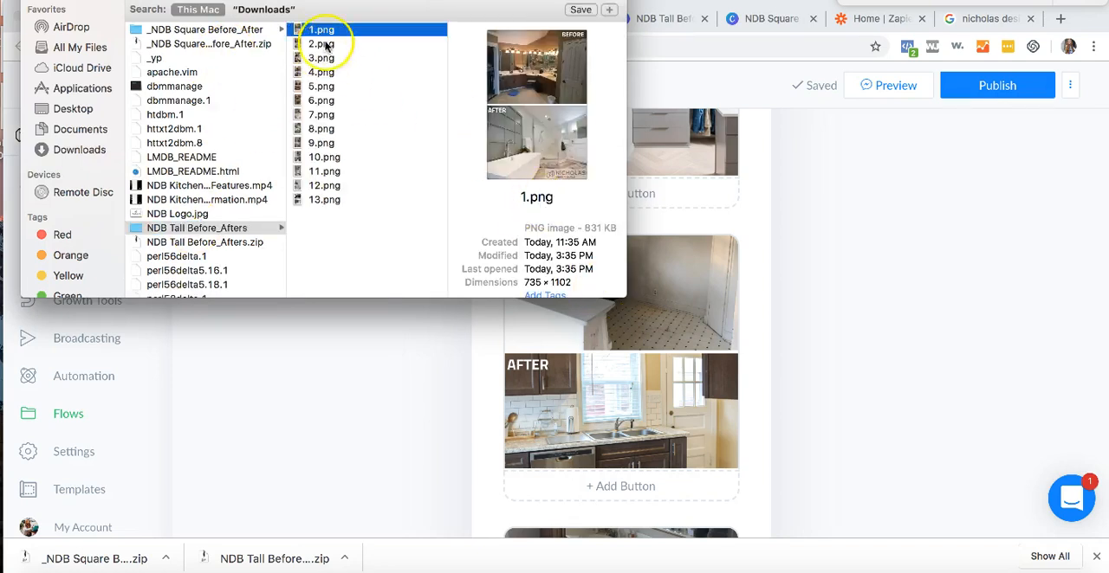
pyautogui.click(330, 45)
pyautogui.moveTo(325, 49); pyautogui.dragTo(611, 366)
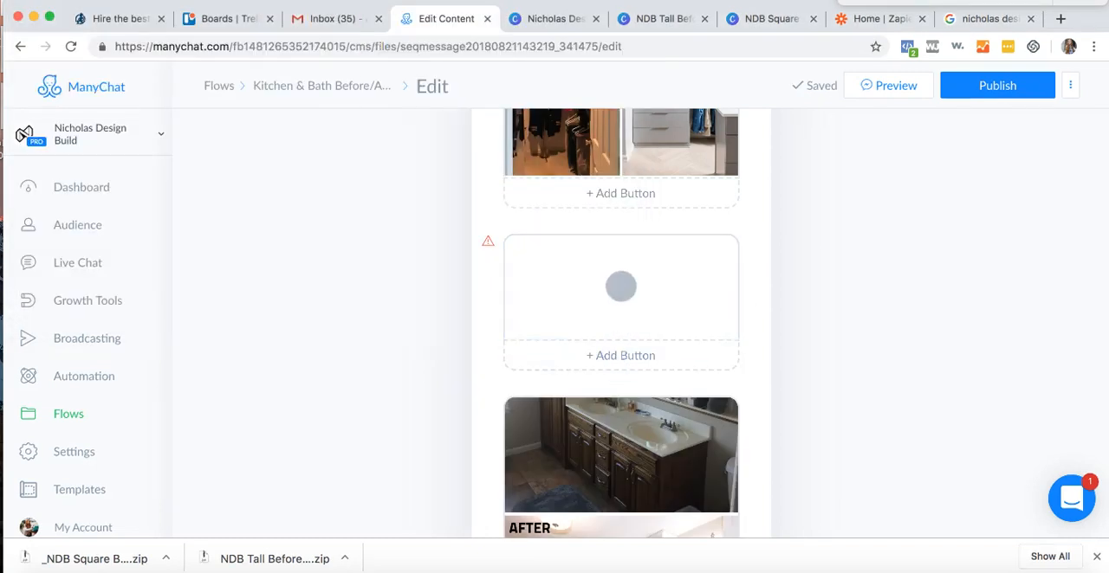
# - Replace the double-sink bathroom vanity before-and-after image in the ManyChat message with 3.png from the NDB Tall Before_Afters folder
pyautogui.press('super+Tab')
pyautogui.scroll(-2, 656, 382)
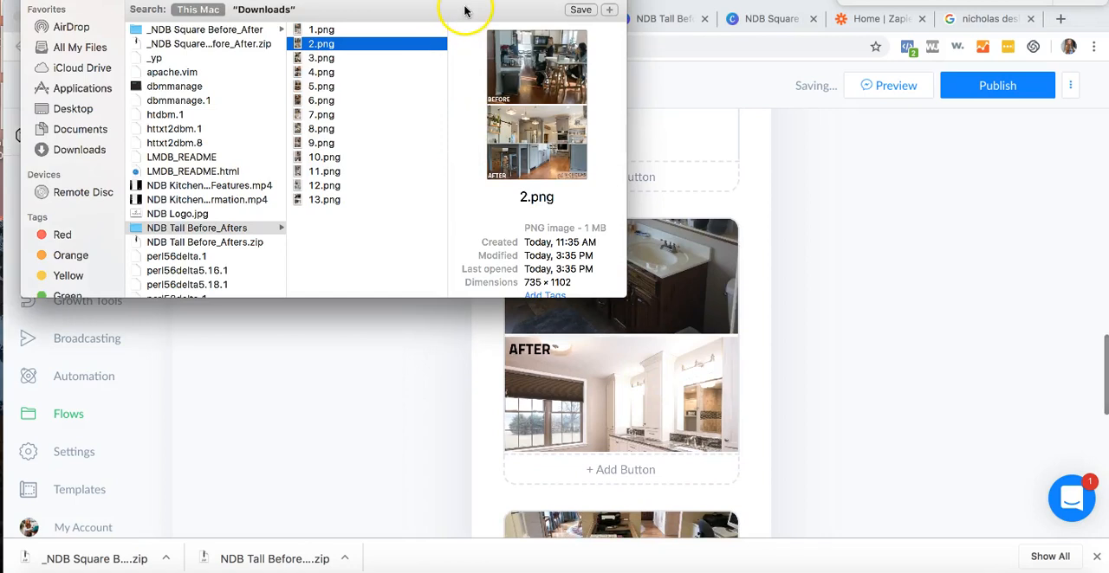
pyautogui.click(411, 58)
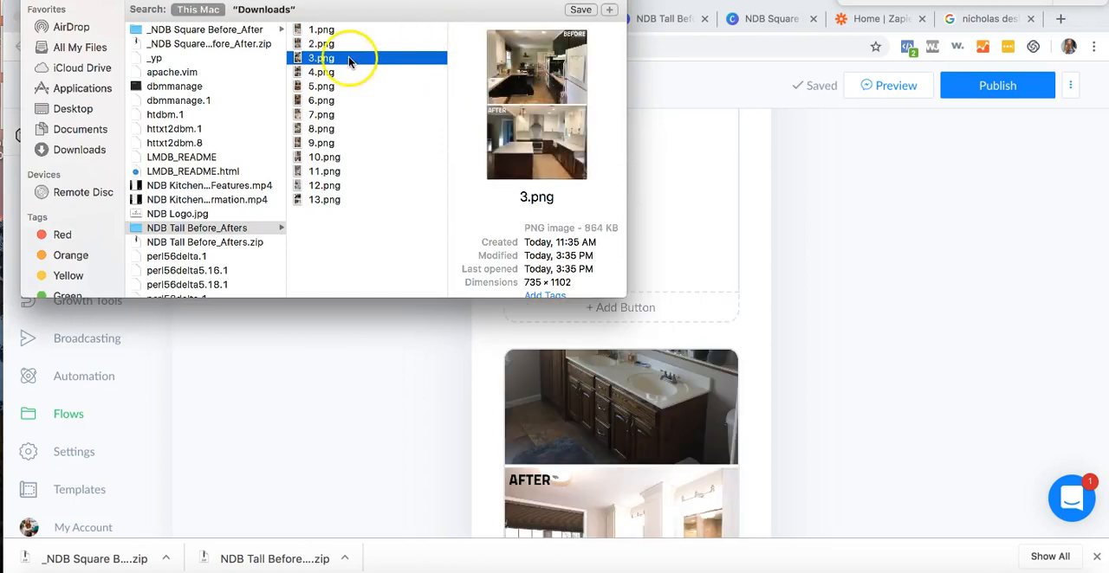
pyautogui.moveTo(349, 60); pyautogui.dragTo(586, 446)
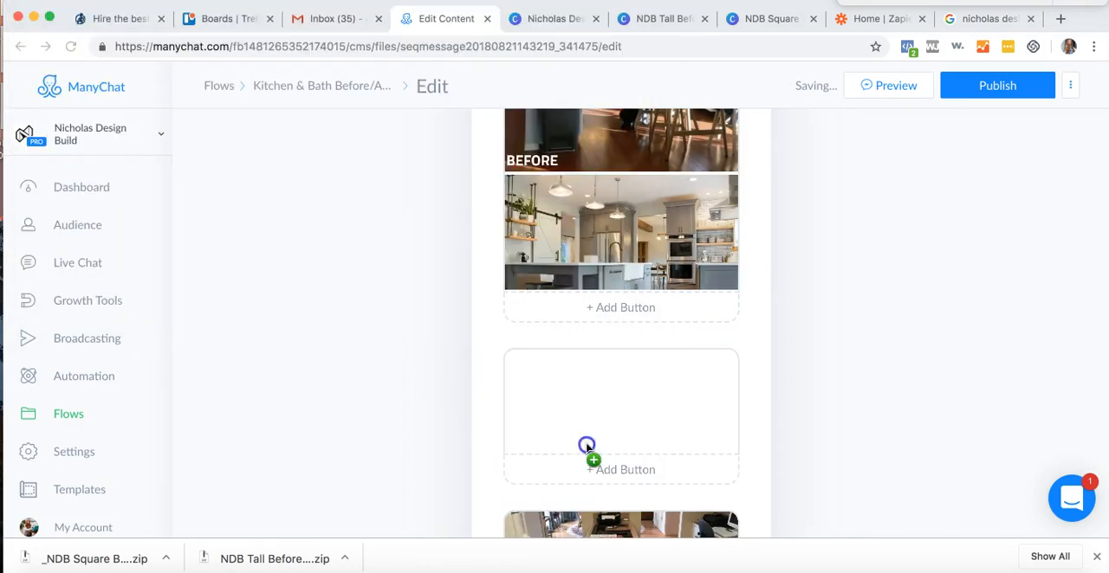
# - Replace the kitchen island image with the red AFTER label with 4.png from the NDB Tall Before_Afters folder
pyautogui.scroll(-4, 589, 448)
pyautogui.press('super+Tab')
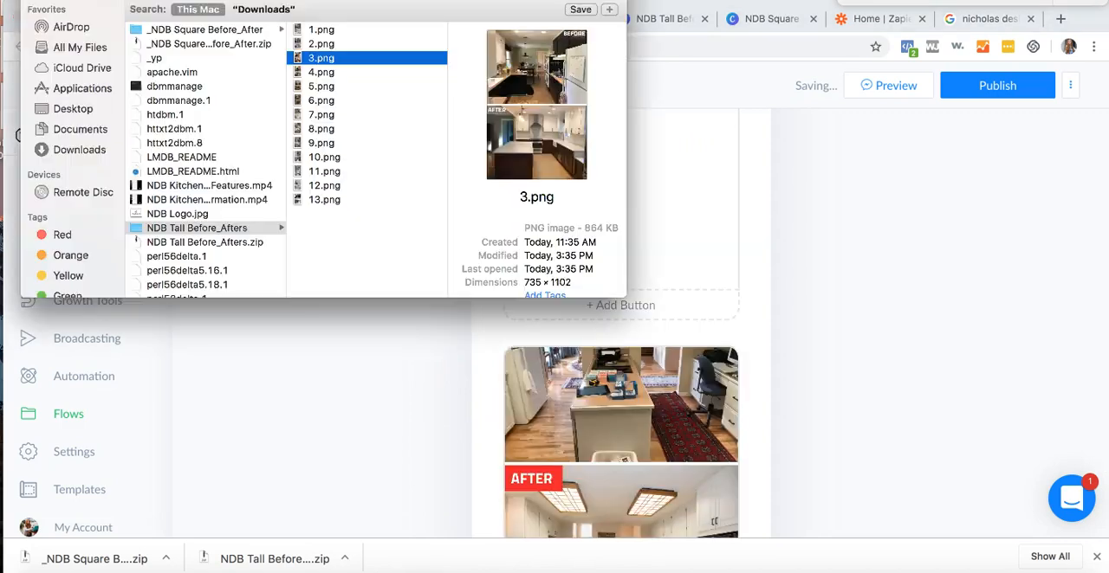
pyautogui.click(372, 71)
pyautogui.click(371, 86)
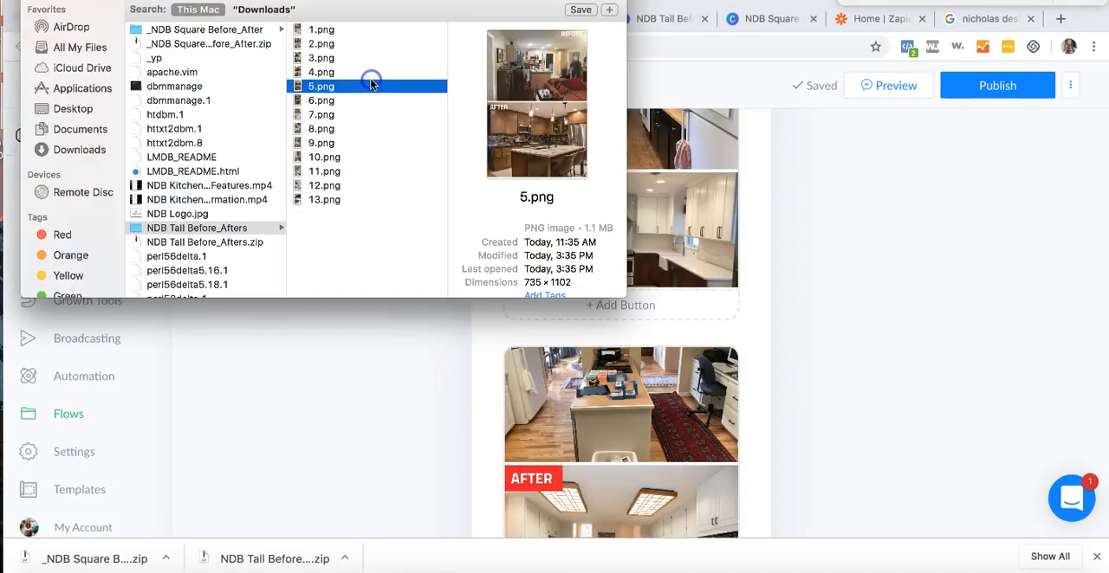
pyautogui.click(365, 72)
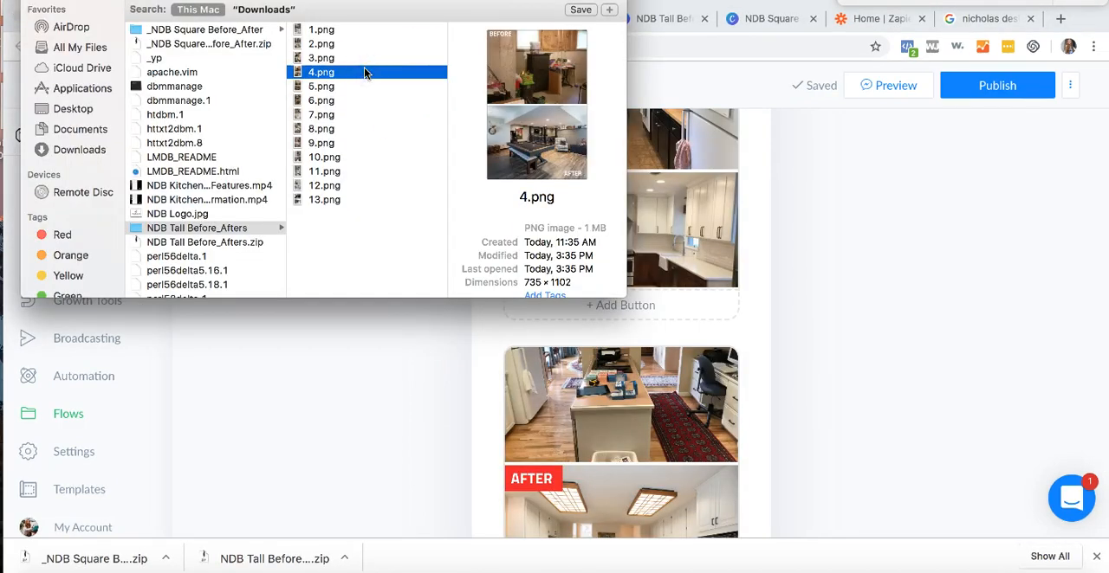
pyautogui.moveTo(334, 73); pyautogui.dragTo(557, 448)
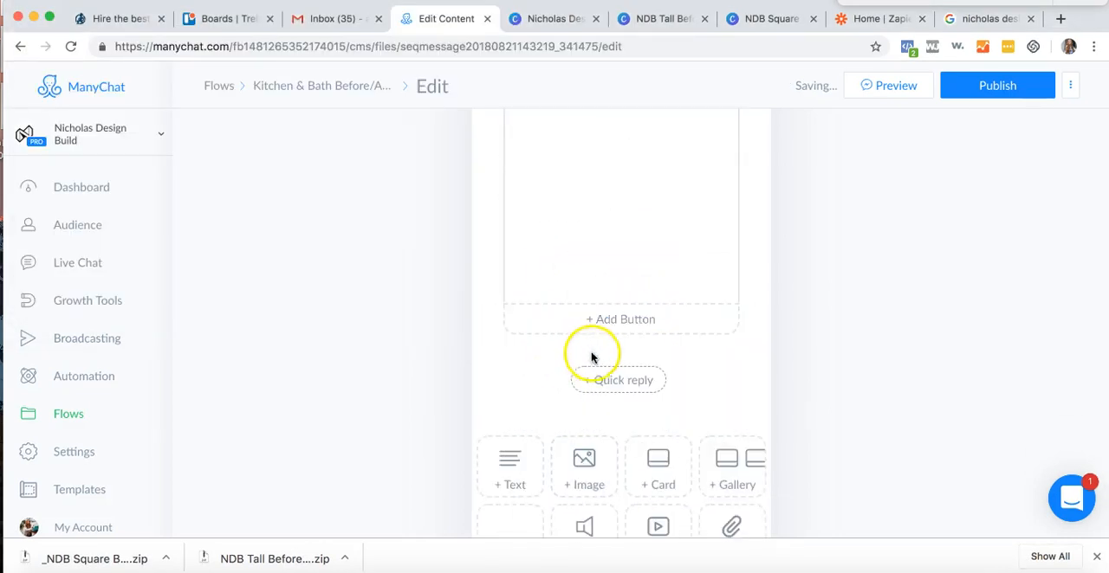
# - Add an image block at the end of the ManyChat message and fill it with 11.png from the NDB Tall Before_Afters folder
pyautogui.click(585, 468)
pyautogui.press('super+Tab')
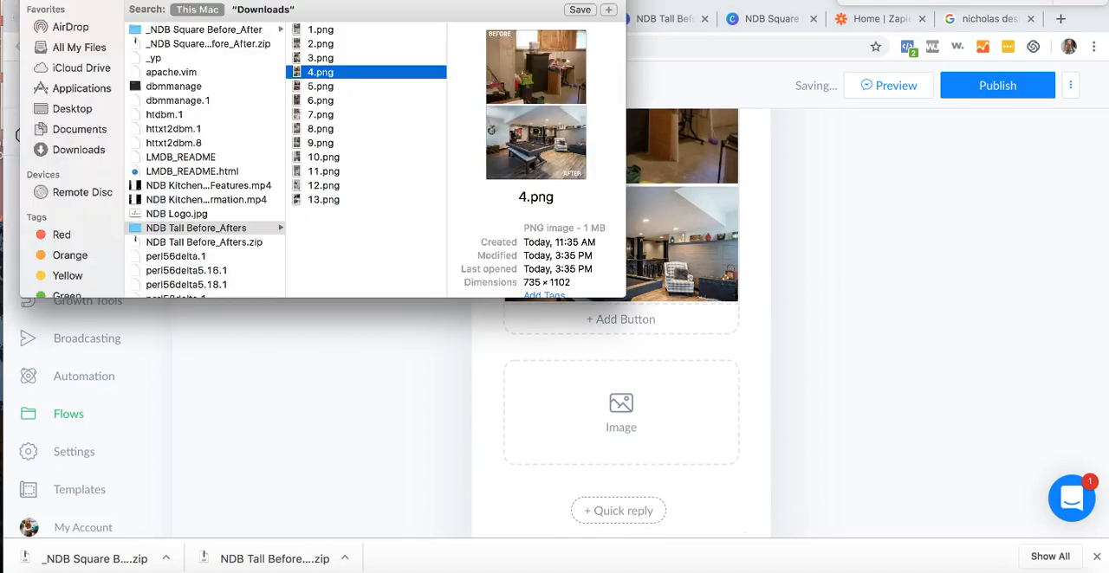
pyautogui.click(371, 100)
pyautogui.click(368, 129)
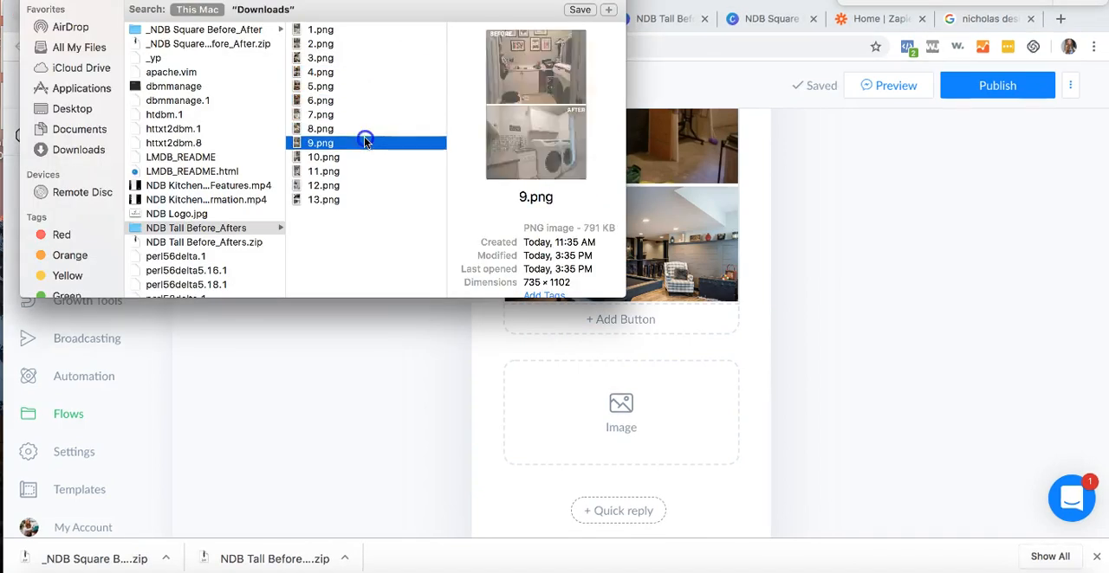
pyautogui.click(365, 156)
pyautogui.click(366, 171)
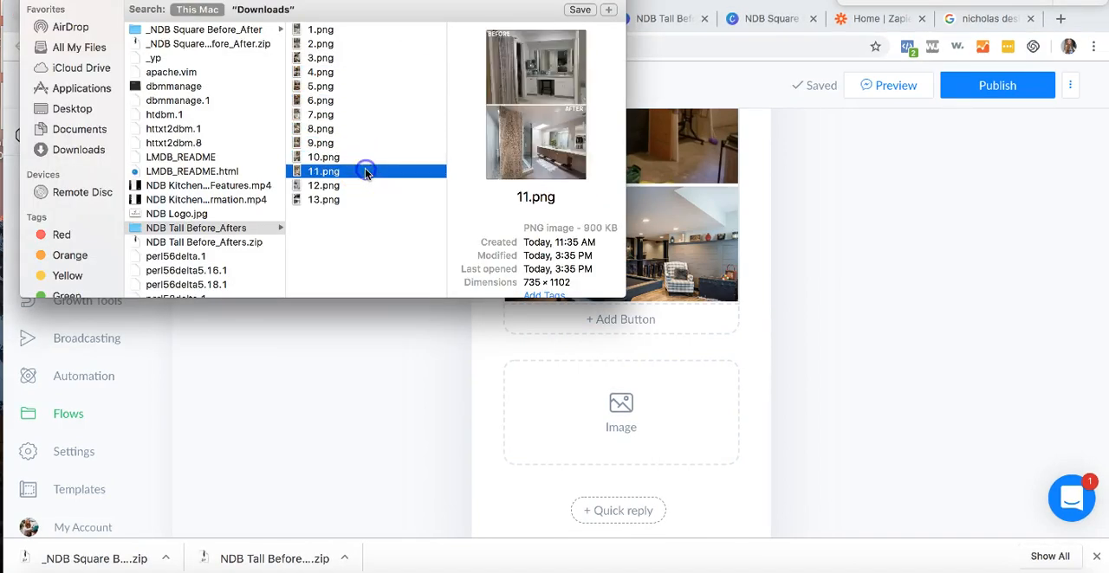
pyautogui.moveTo(366, 178); pyautogui.dragTo(537, 439)
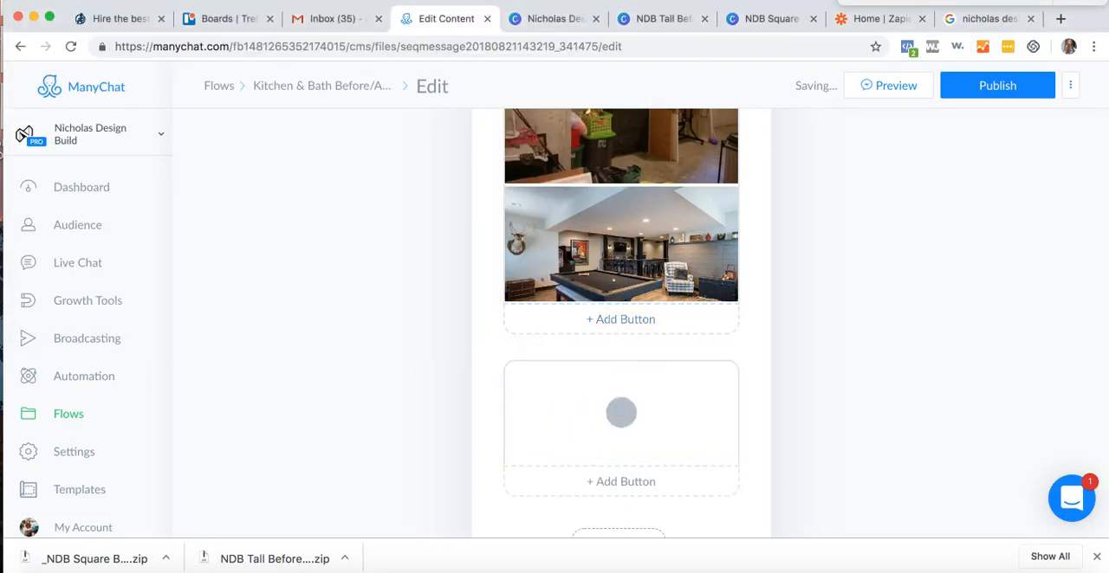
# - Return to ManyChat, review the replaced images in the Before & After (K&B) message, and publish the flow
pyautogui.press('super+Tab')
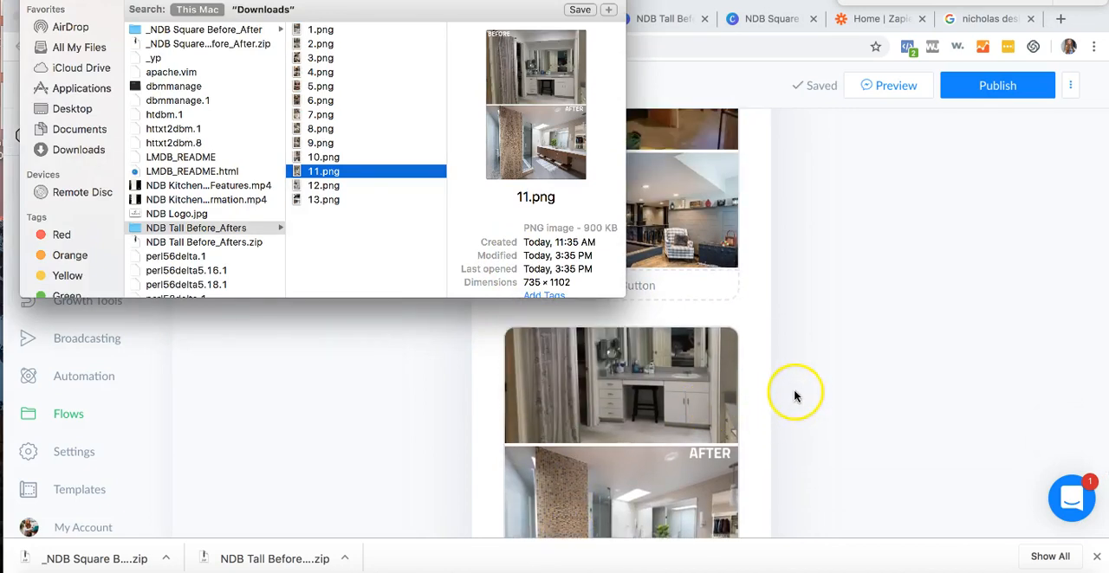
pyautogui.click(796, 396)
pyautogui.scroll(-3, 684, 390)
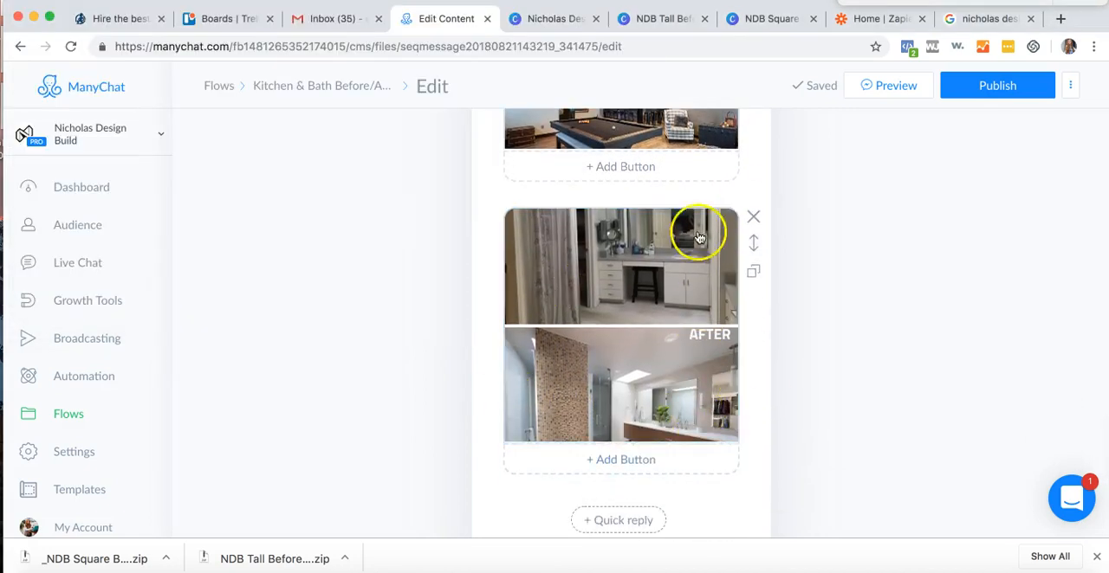
pyautogui.scroll(3, 673, 448)
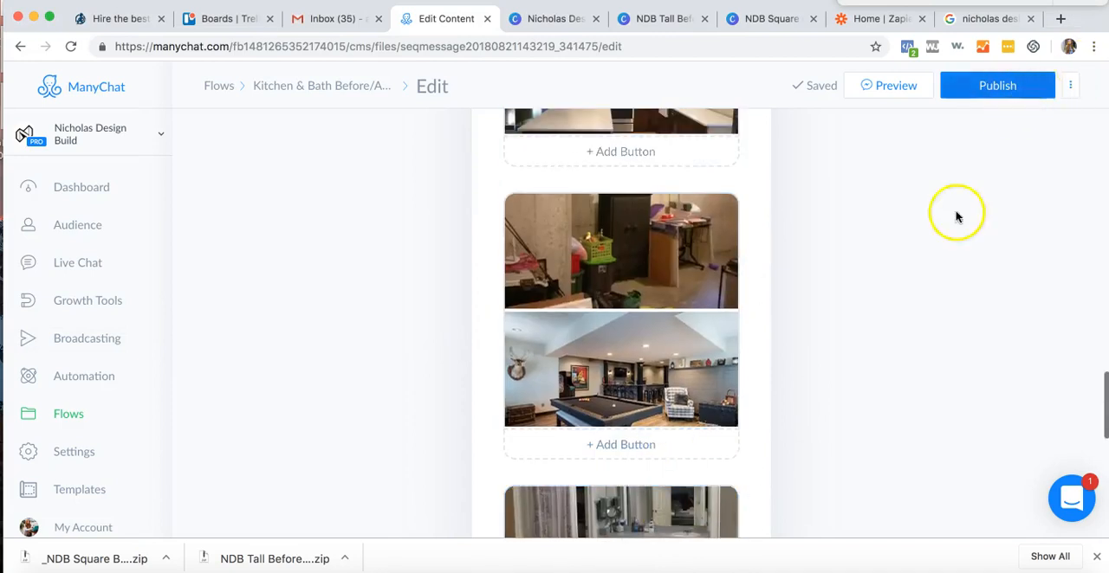
pyautogui.scroll(10, 619, 268)
pyautogui.scroll(5, 622, 274)
pyautogui.click(978, 87)
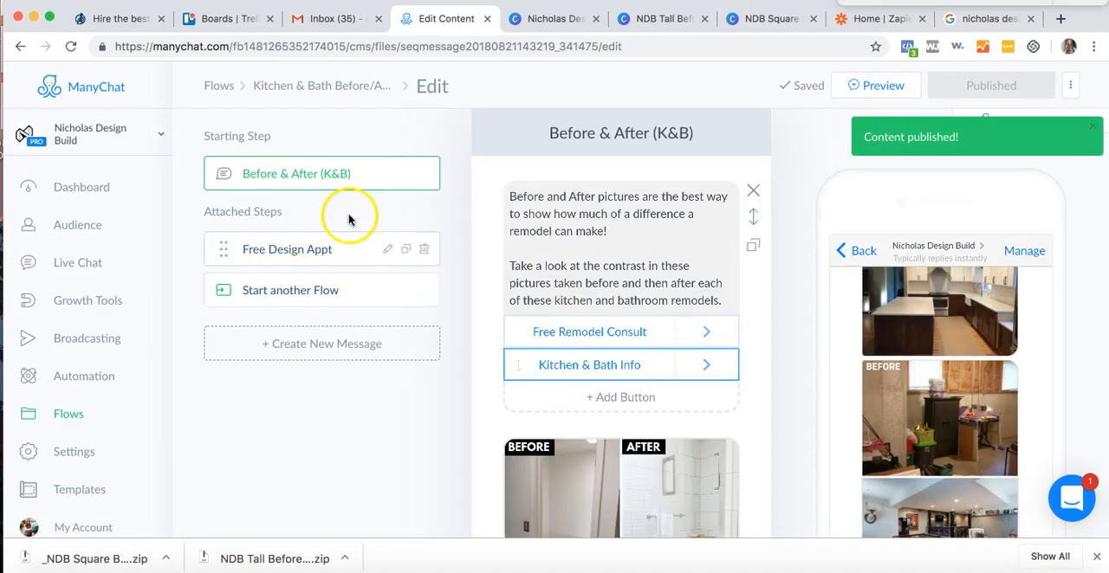
# - Rename the attached step Free Design Appt as Free Consultation
pyautogui.click(387, 250)
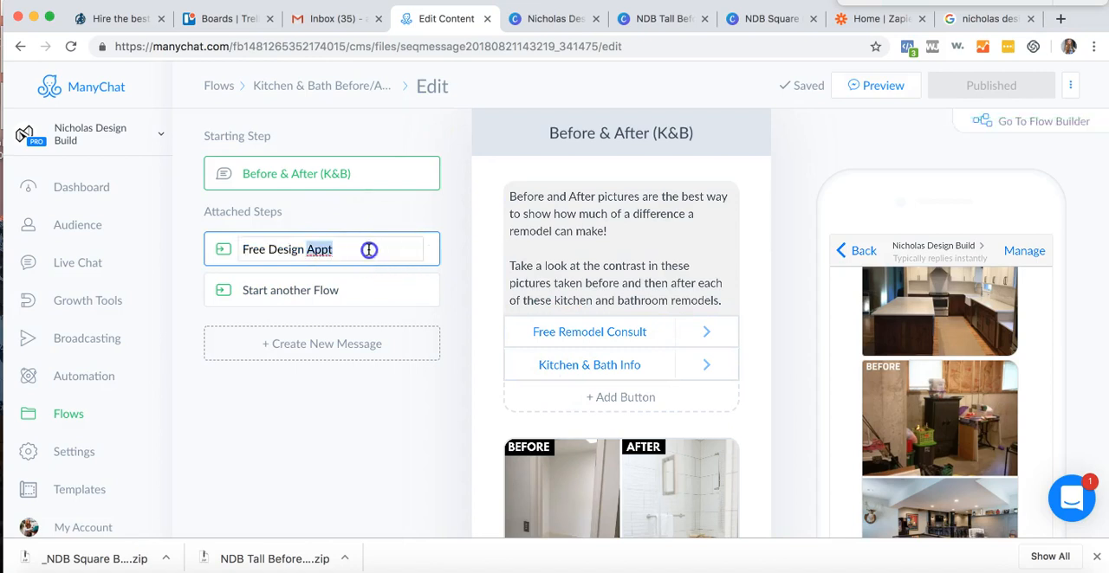
pyautogui.press('BackSpace')
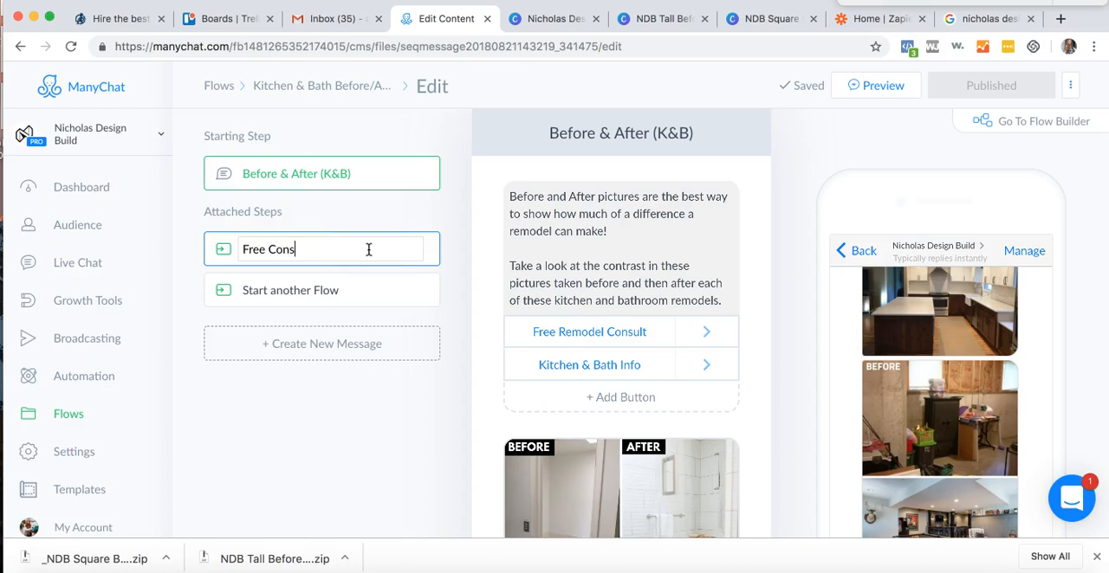
pyautogui.press('Return')
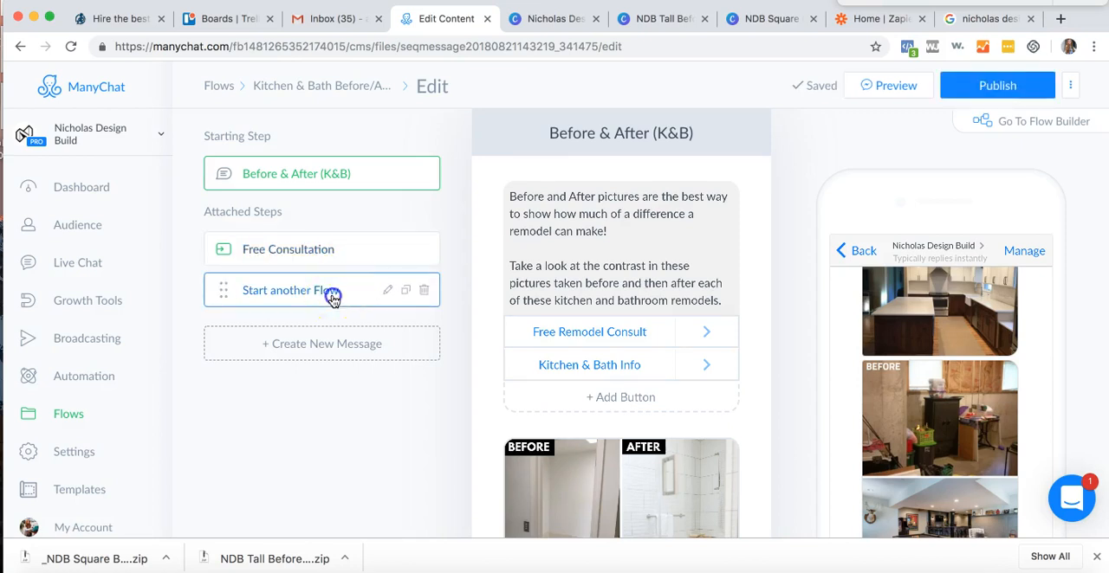
# - Rename the attached step Start another Flow as Kitchen & Bath Remodeling and publish the flow
pyautogui.click(333, 297)
pyautogui.click(385, 296)
pyautogui.tripleClick(354, 290)
pyautogui.press('BackSpace')
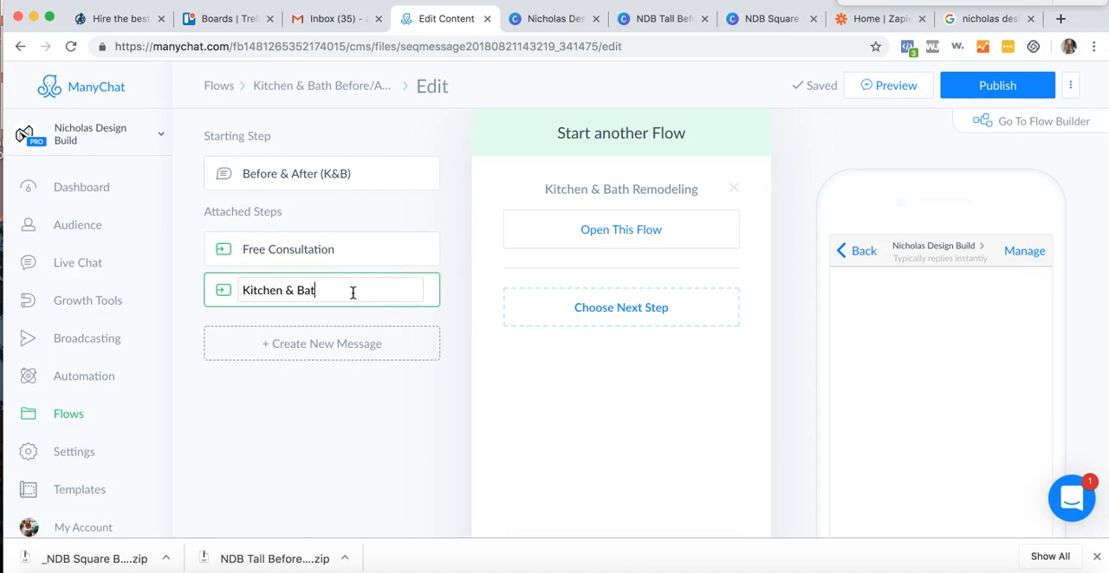
pyautogui.write('Kitchen & Bath Remodeling')
pyautogui.press('Return')
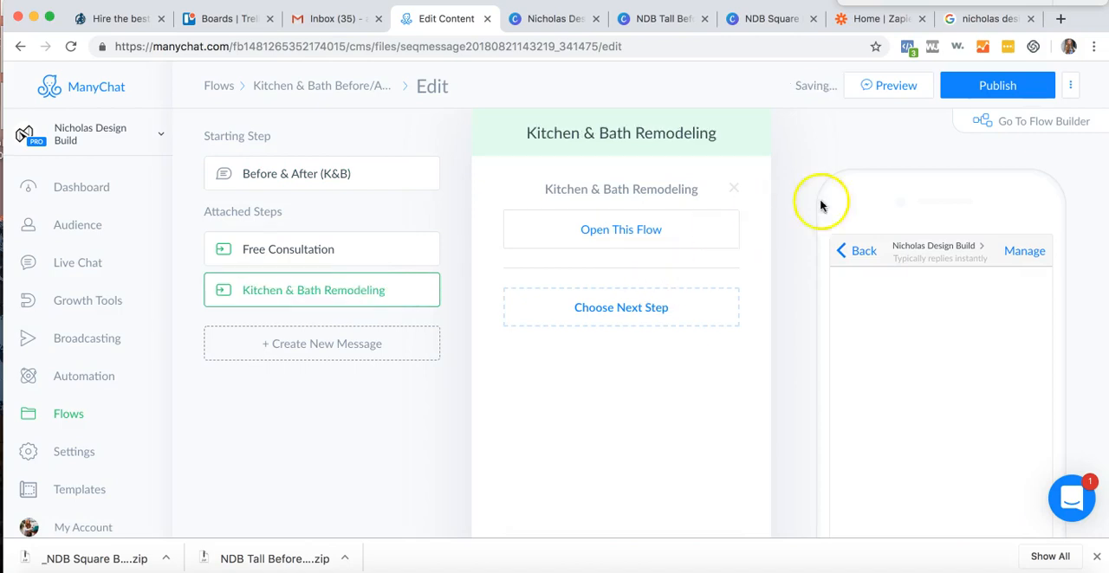
pyautogui.click(970, 86)
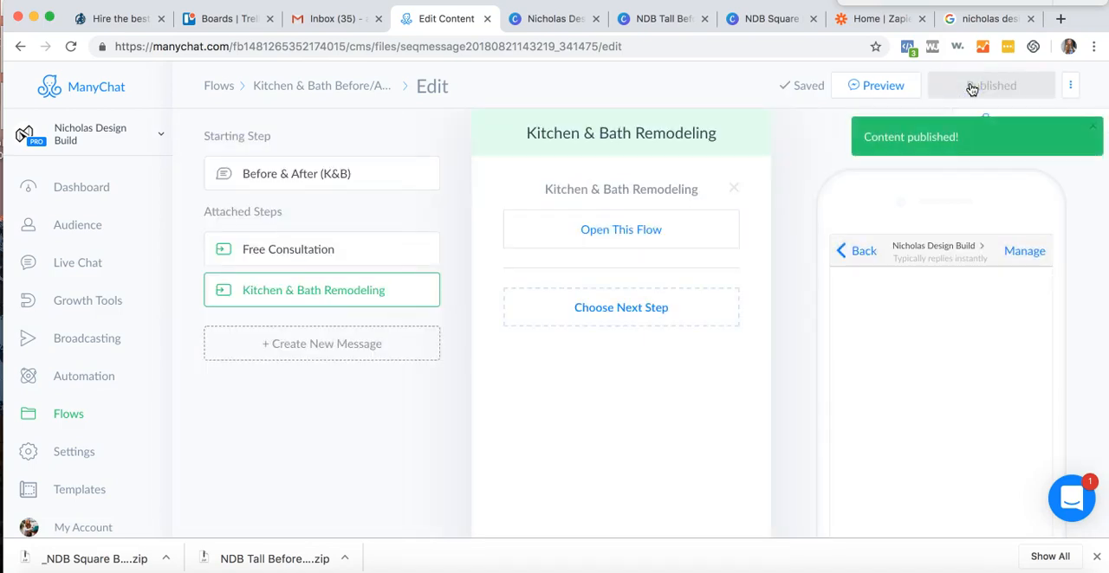
# - Review the before-and-after images in the published Kitchen & Bath Before/Afters flow
pyautogui.click(367, 87)
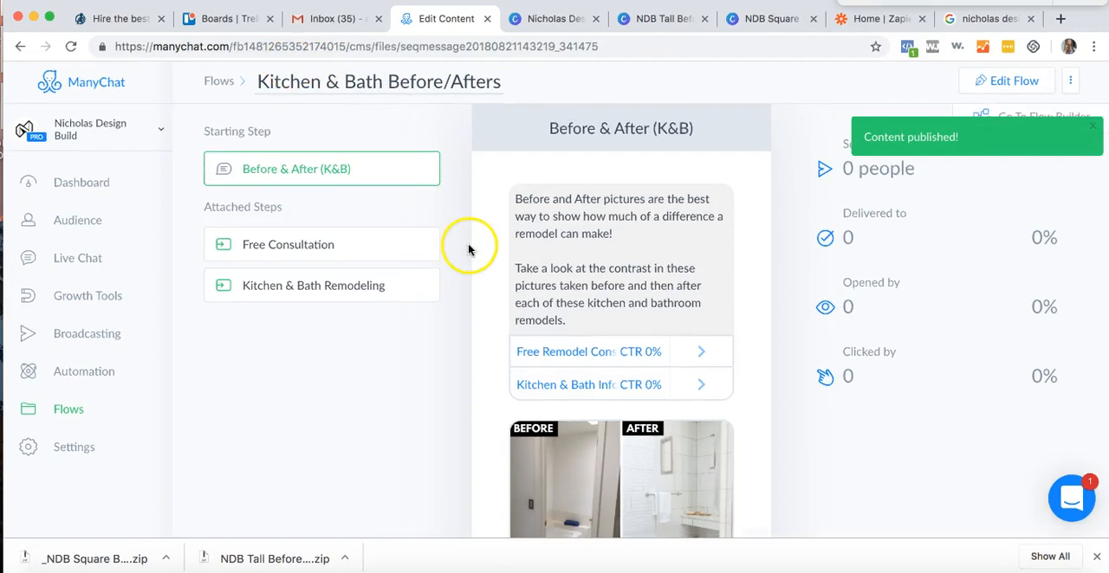
pyautogui.scroll(-3, 623, 318)
pyautogui.scroll(-10, 624, 318)
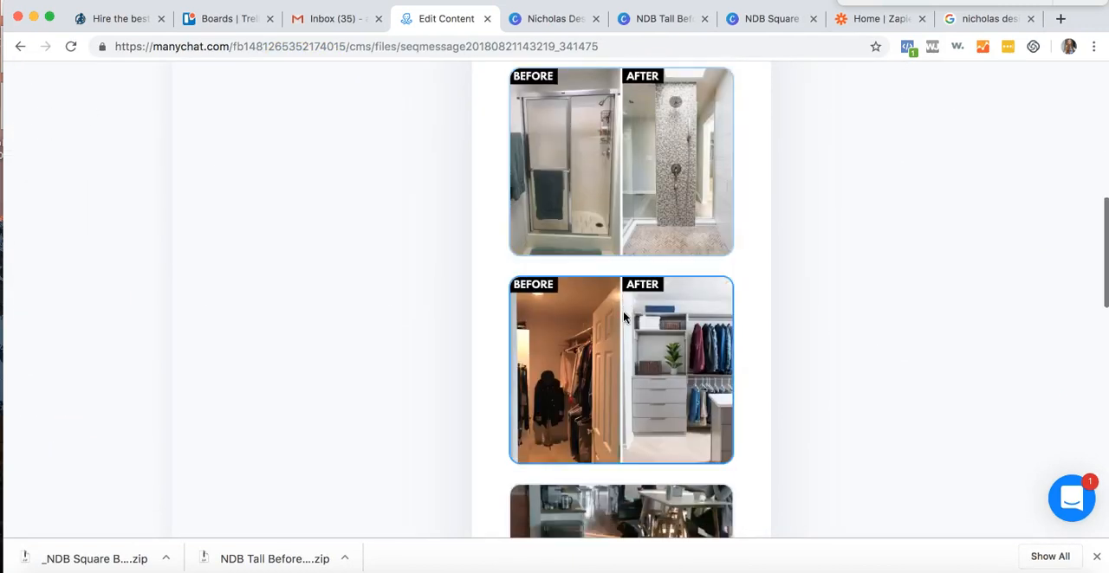
pyautogui.scroll(-12, 623, 318)
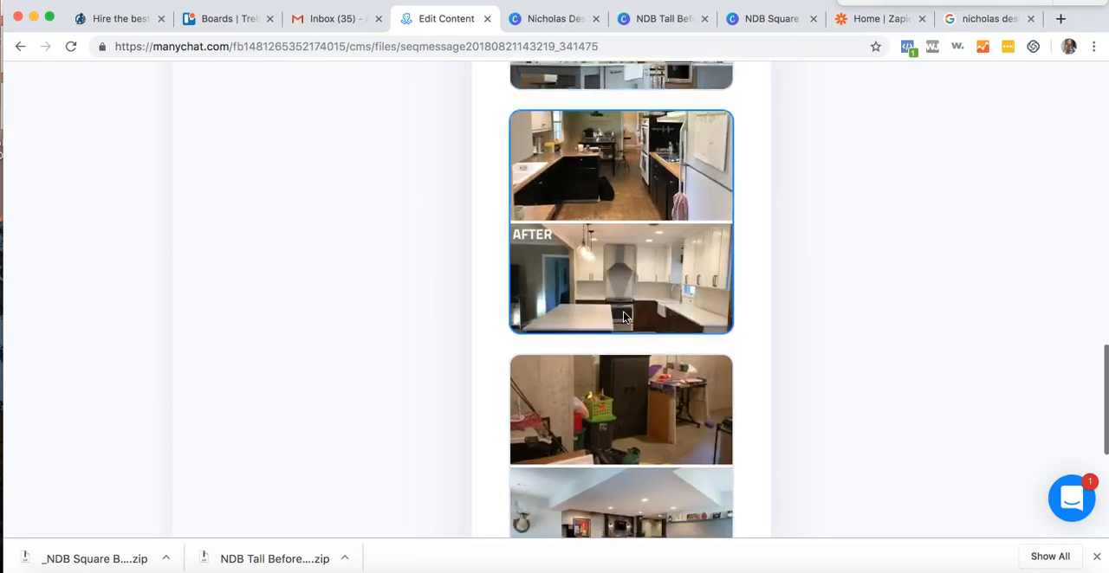
pyautogui.scroll(20, 567, 260)
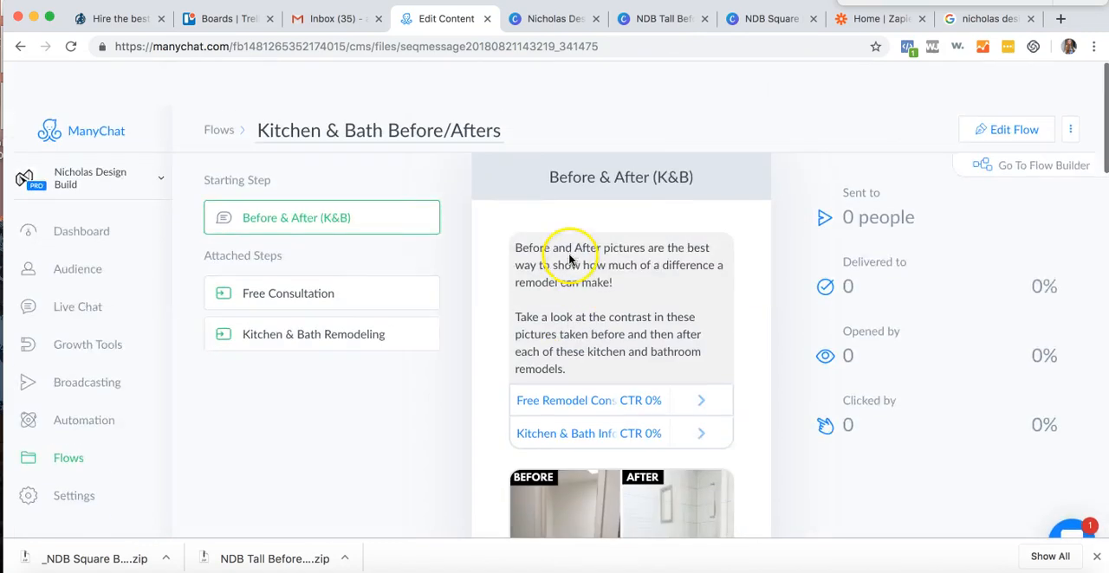
# - Open the Welcome Message automation and read through its attached About The Business (Edit) step
pyautogui.click(222, 87)
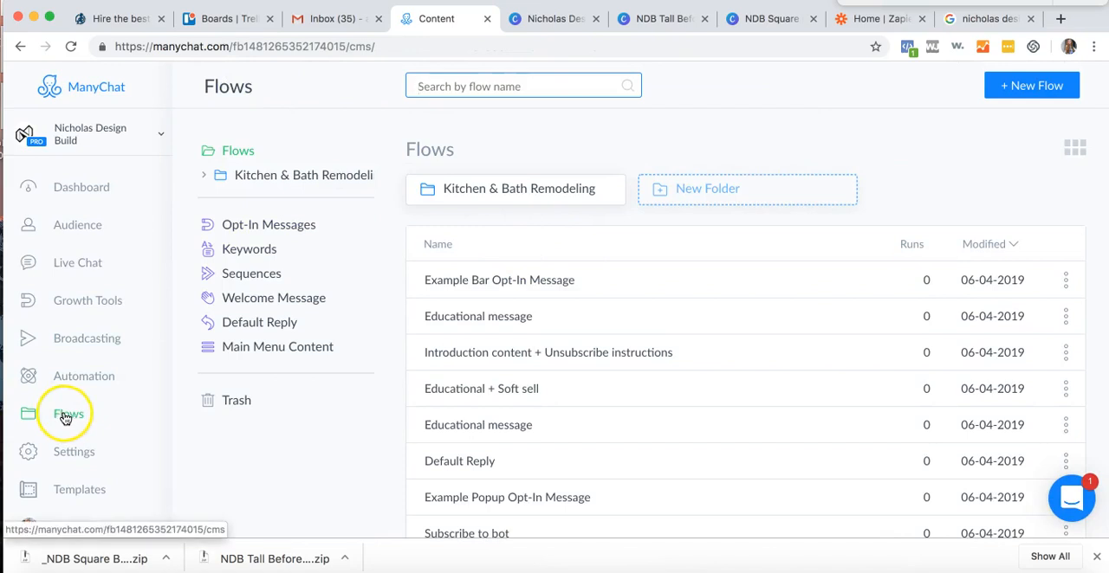
pyautogui.scroll(-1, 79, 445)
pyautogui.click(79, 343)
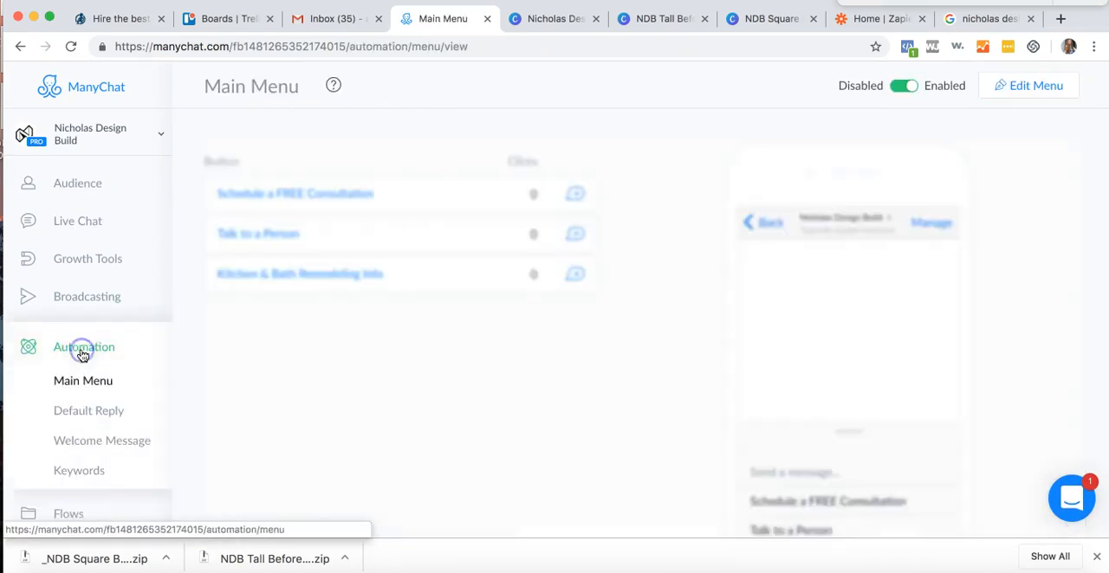
pyautogui.click(82, 439)
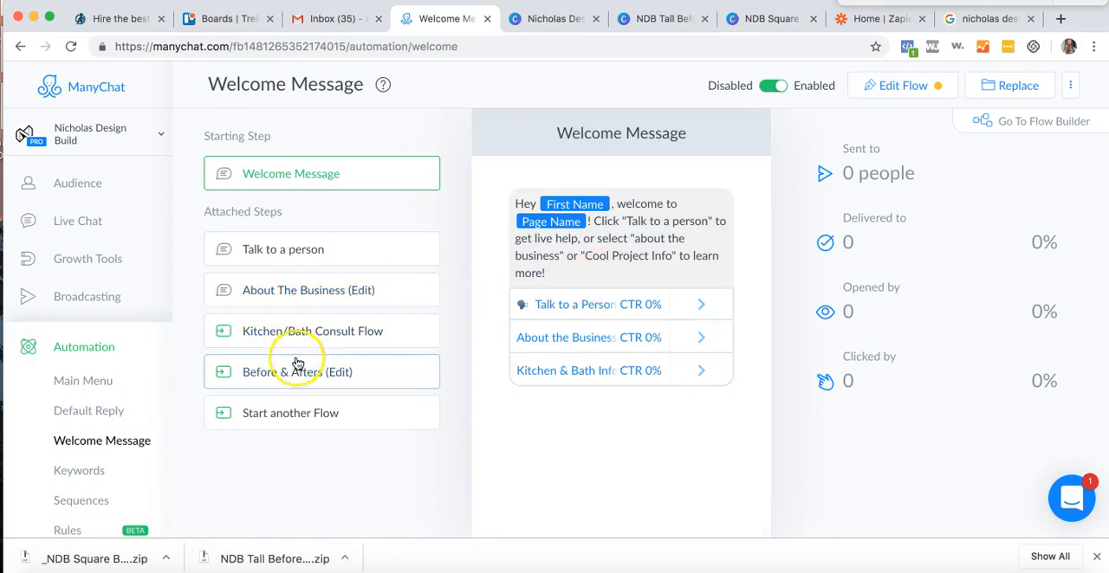
pyautogui.click(292, 291)
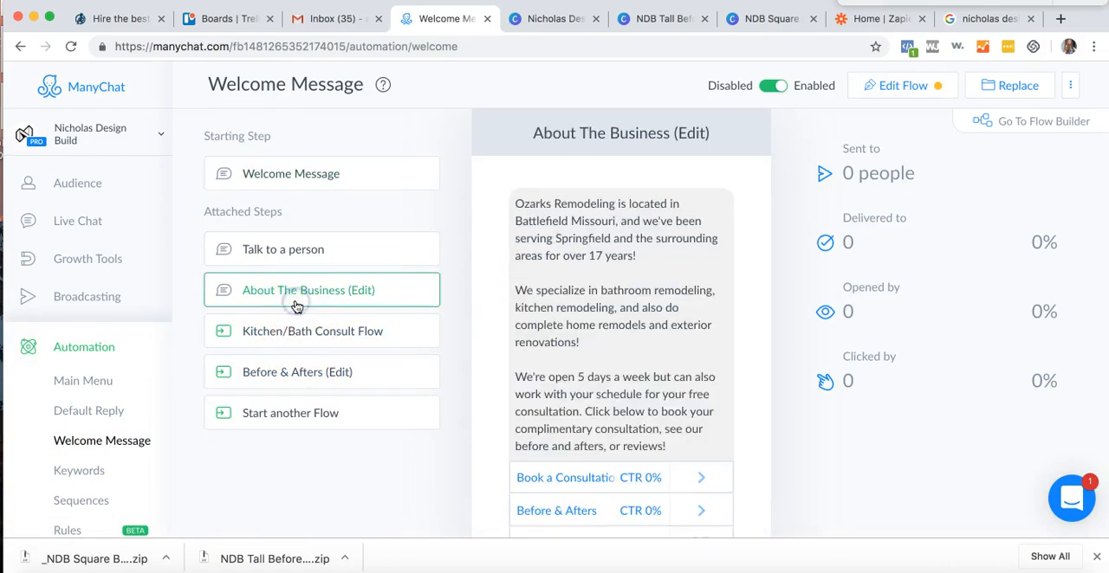
pyautogui.scroll(-1, 710, 287)
pyautogui.scroll(-3, 710, 289)
pyautogui.scroll(3, 550, 257)
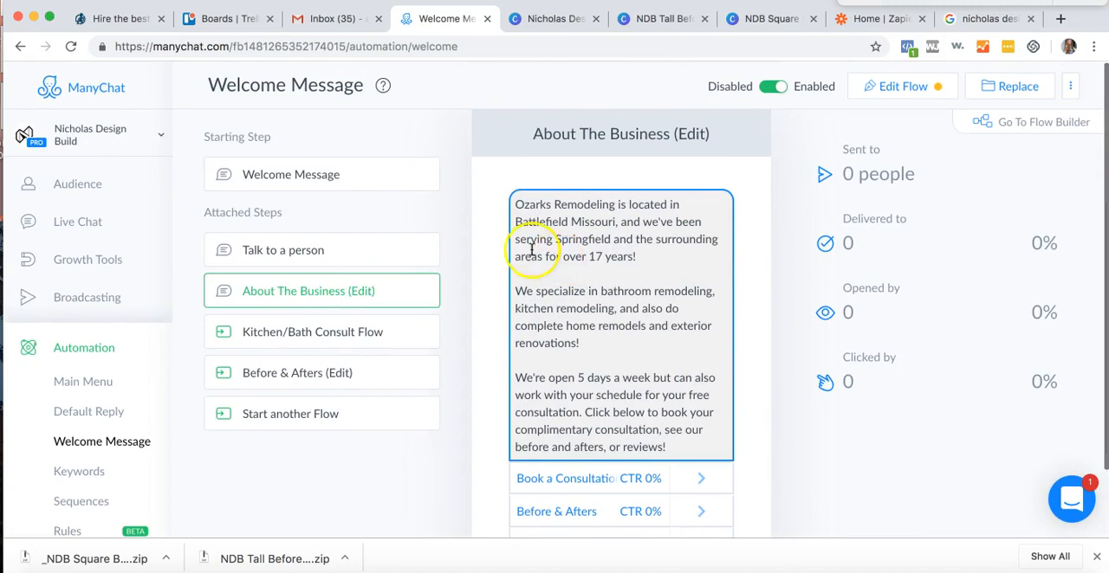
# - Open the flow linked in the Before & Afters (Edit) step of the welcome message and start editing it
pyautogui.click(292, 372)
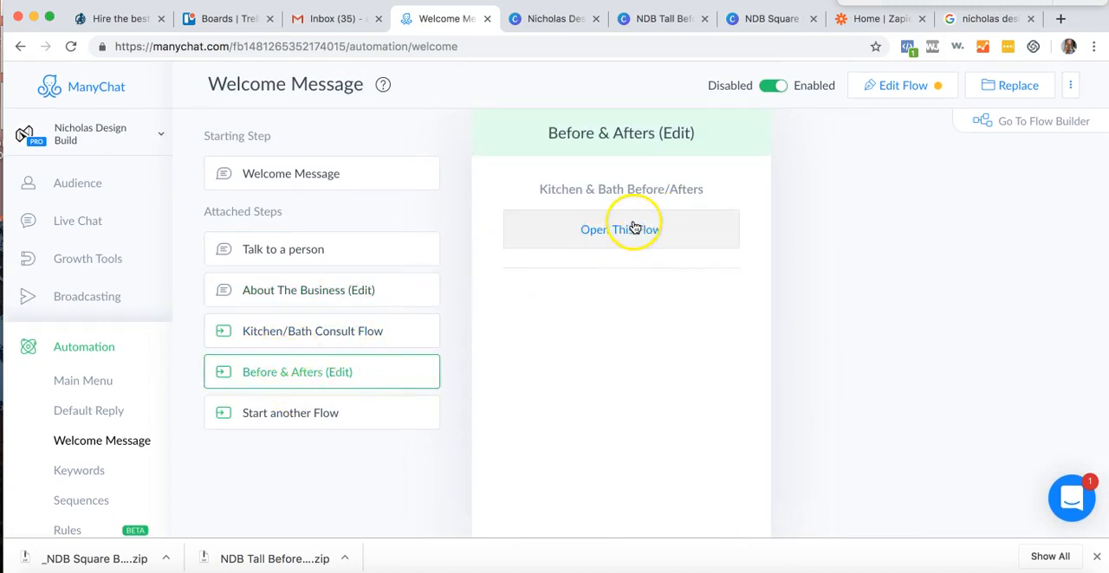
pyautogui.click(607, 242)
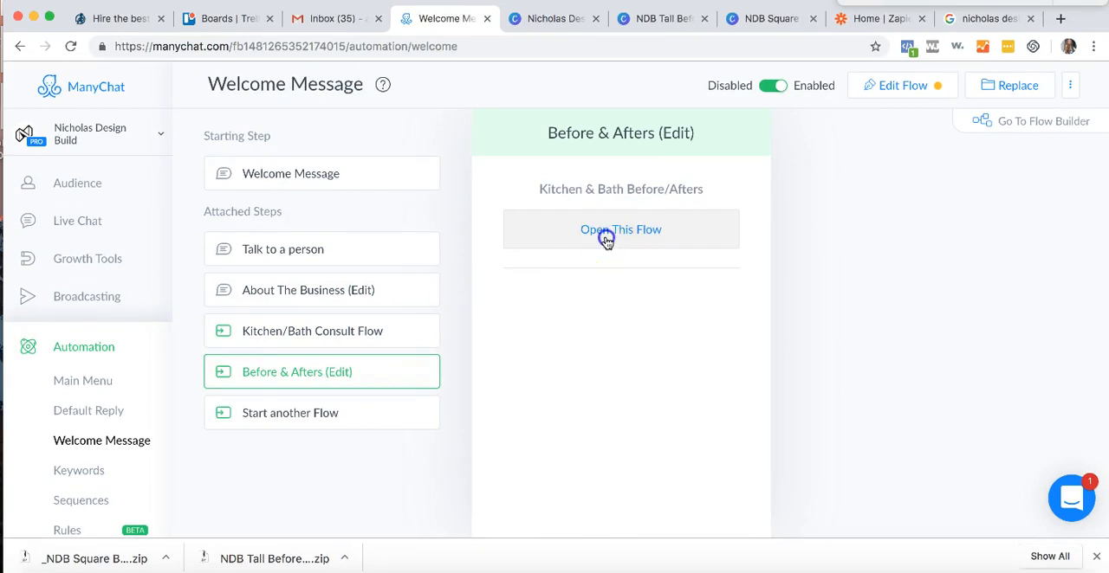
pyautogui.scroll(-2, 485, 286)
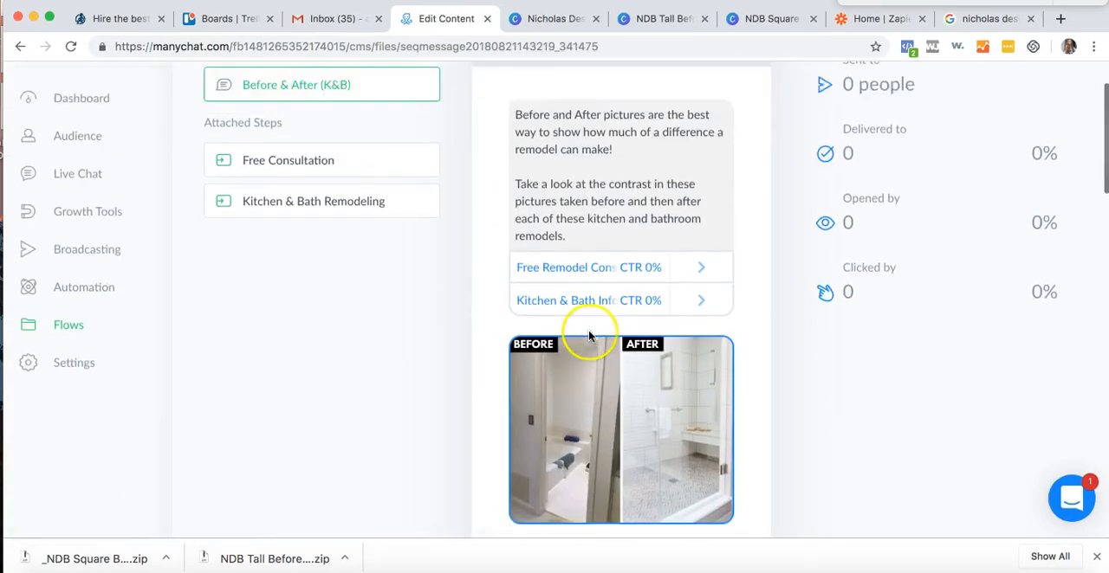
pyautogui.scroll(3, 650, 286)
pyautogui.click(981, 84)
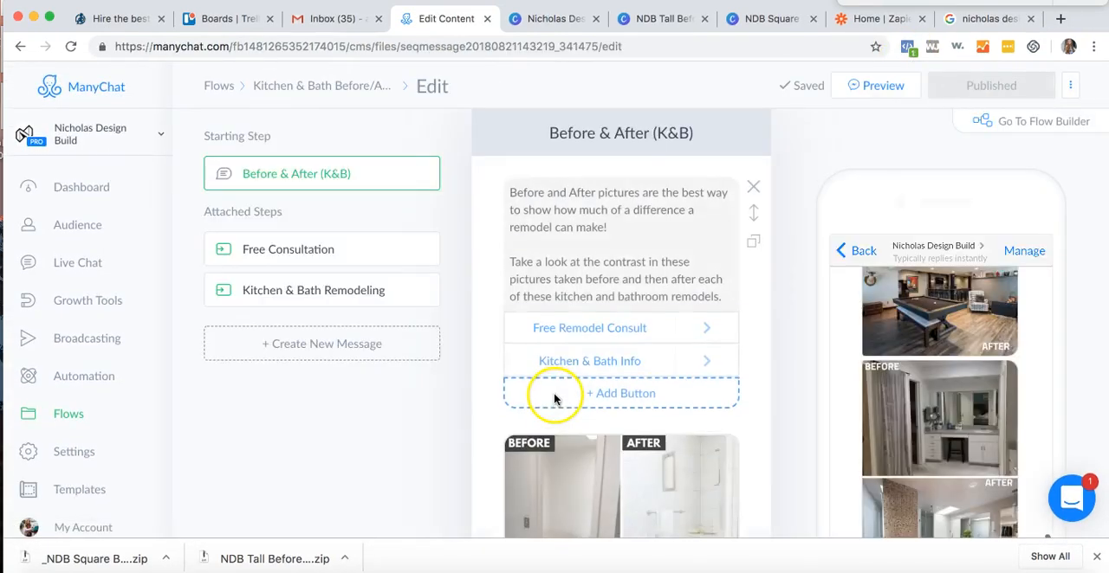
# - Add a Completed Projects button to the Before & After (K&B) text block and reorder the buttons with it first and Free Remodel Consult last
pyautogui.click(564, 408)
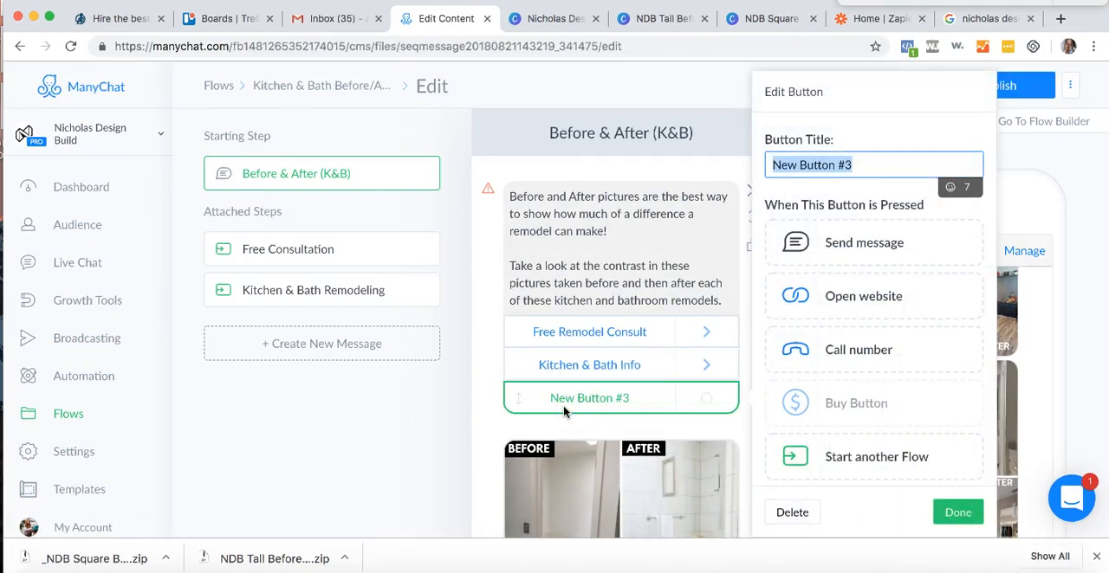
pyautogui.write('Completed Projects')
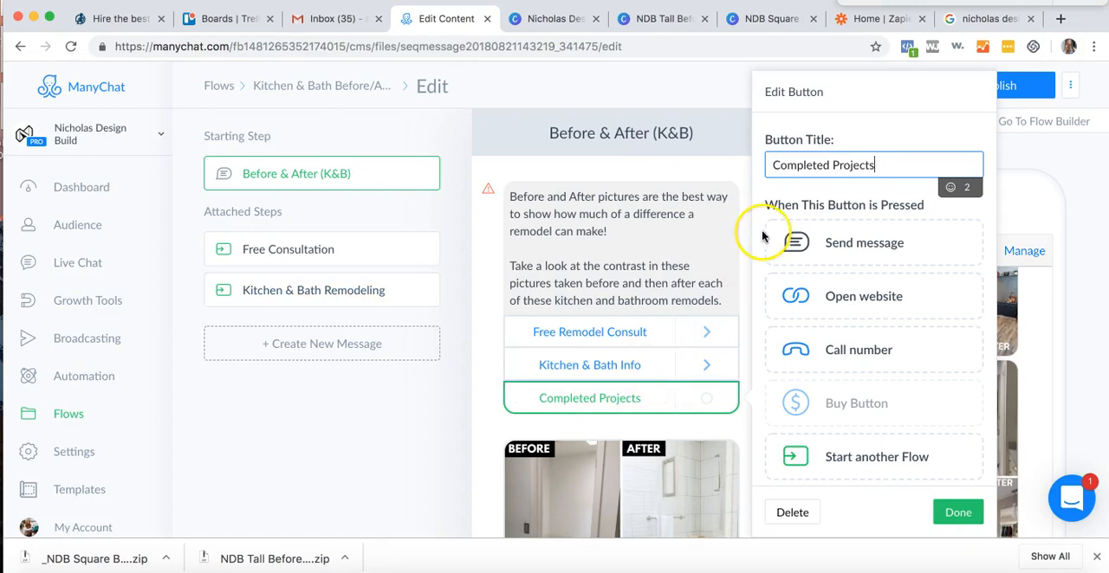
pyautogui.click(858, 134)
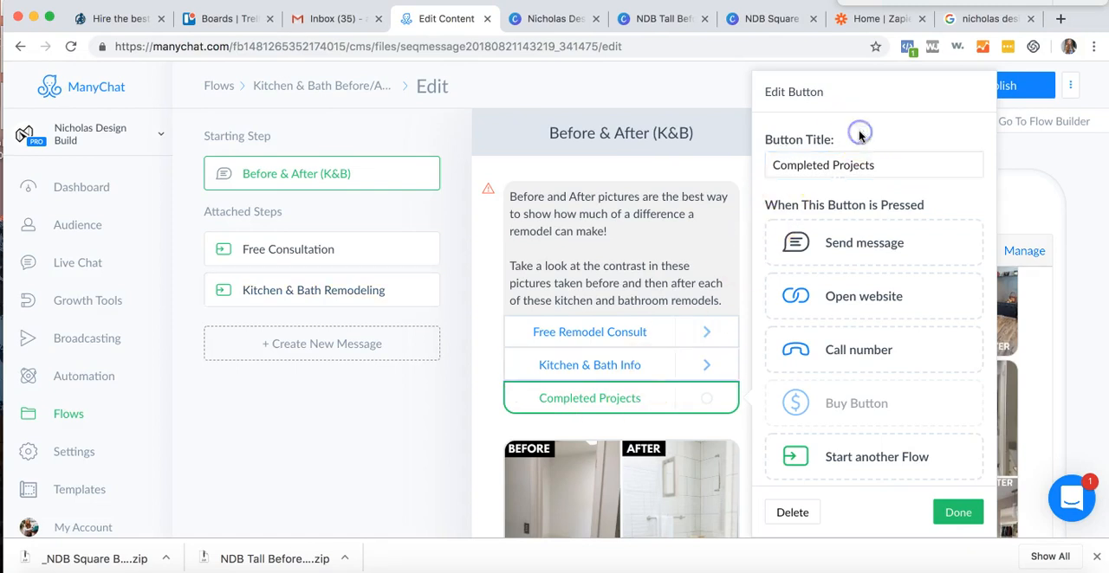
pyautogui.click(624, 382)
pyautogui.moveTo(514, 398)
pyautogui.mouseDown()
pyautogui.moveTo(515, 333)
pyautogui.moveTo(517, 398)
pyautogui.mouseUp()
pyautogui.click(638, 340)
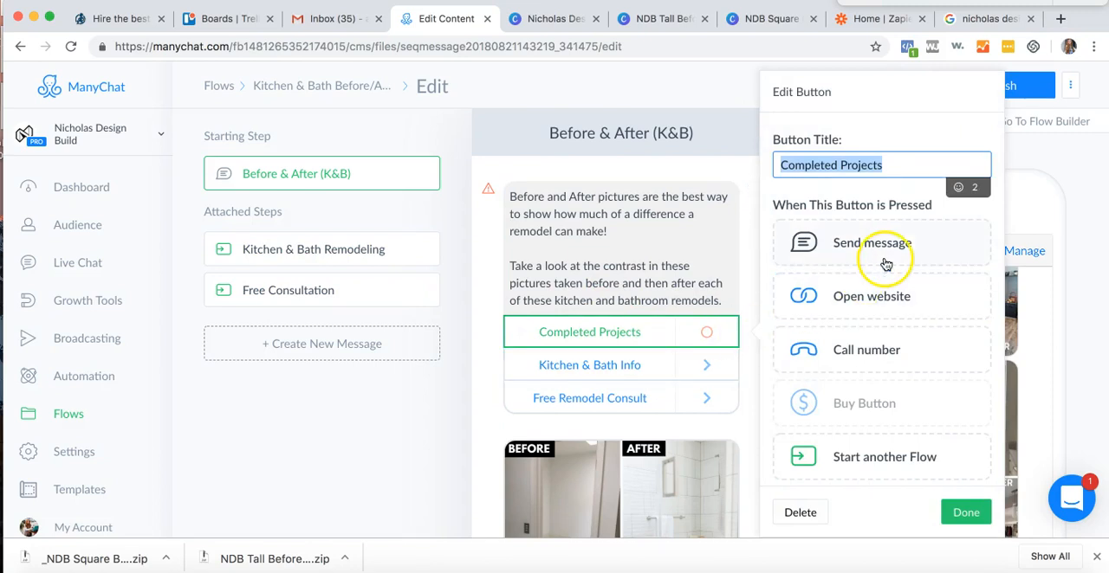
# - Set the Completed Projects button to send a new message when it is pressed
pyautogui.scroll(-1, 888, 260)
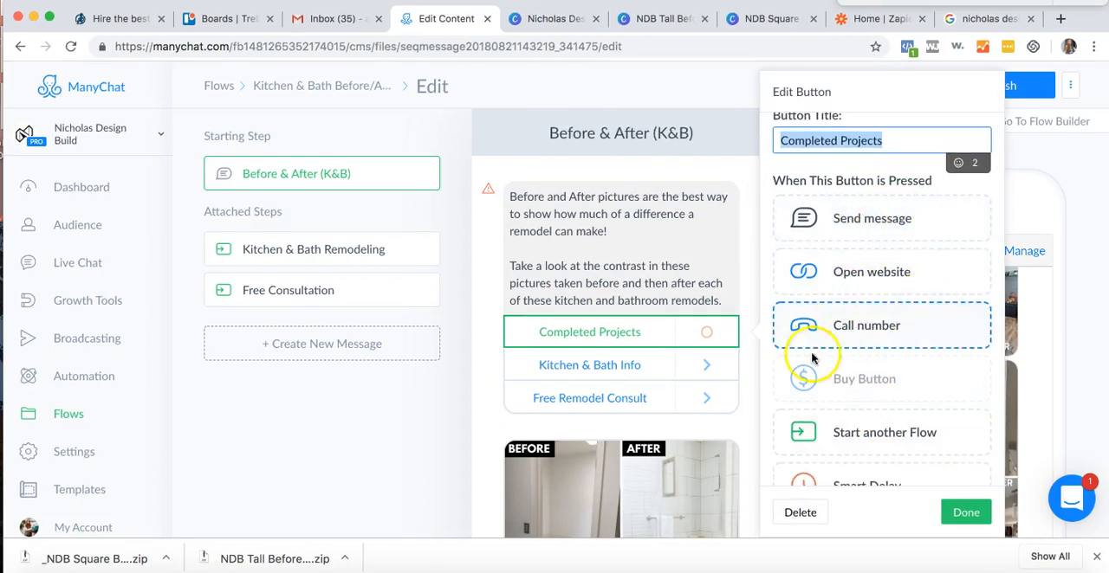
pyautogui.scroll(-4, 852, 390)
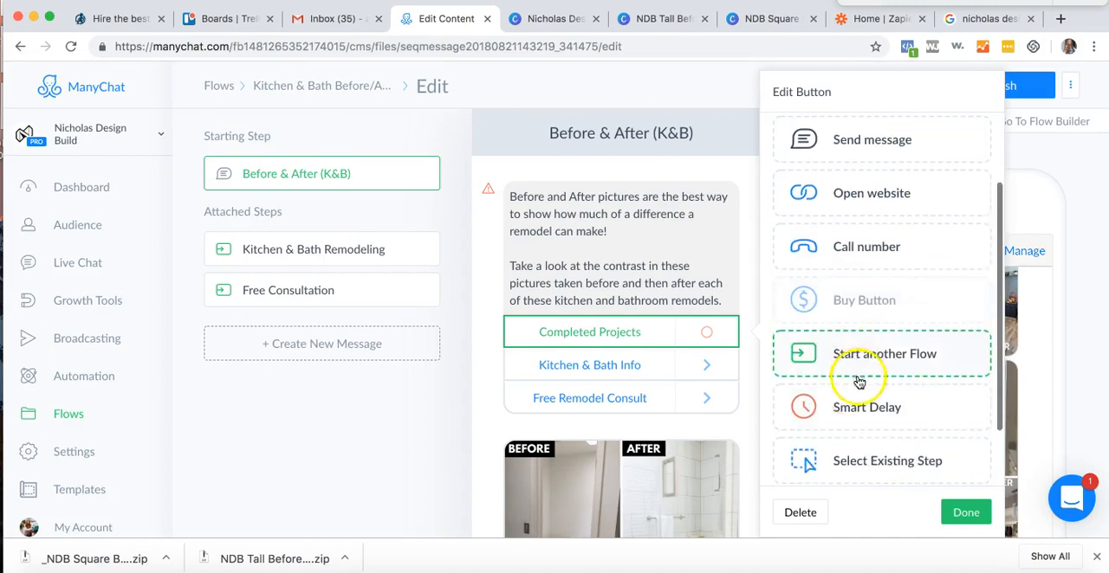
pyautogui.scroll(5, 854, 416)
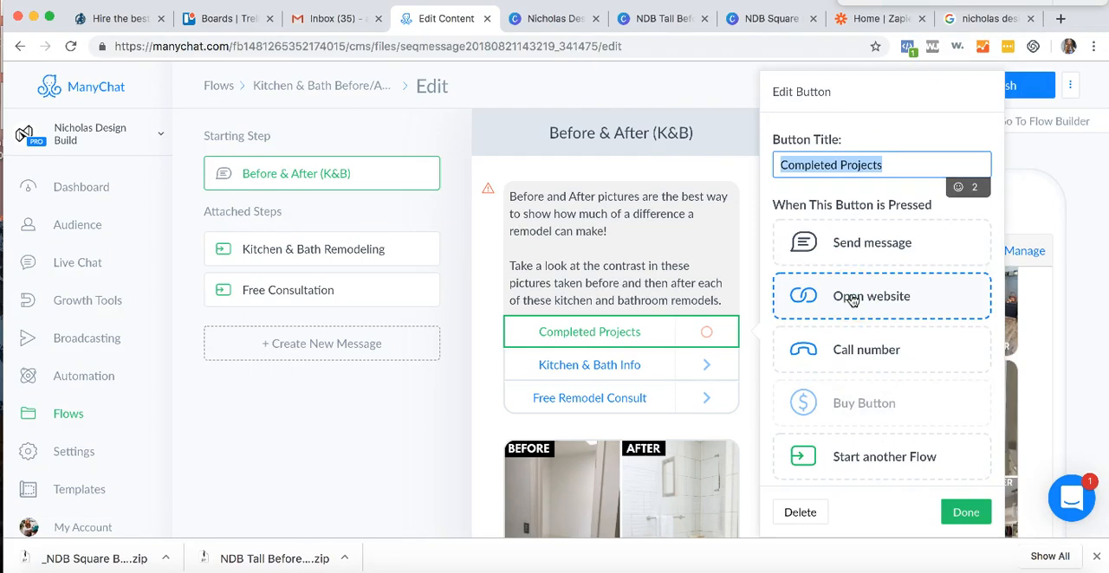
pyautogui.click(860, 255)
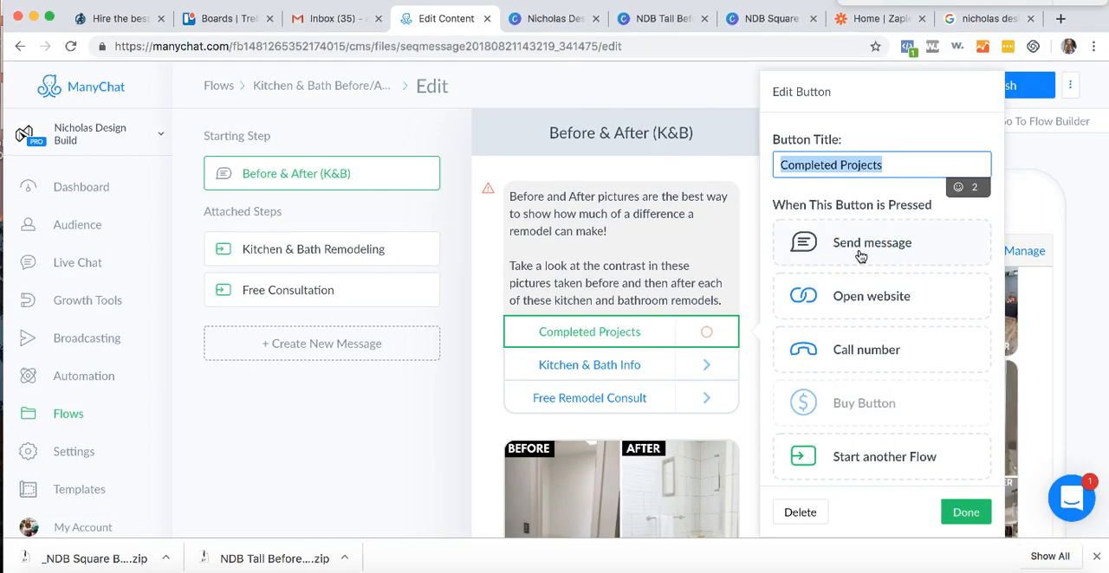
pyautogui.click(861, 255)
pyautogui.click(527, 297)
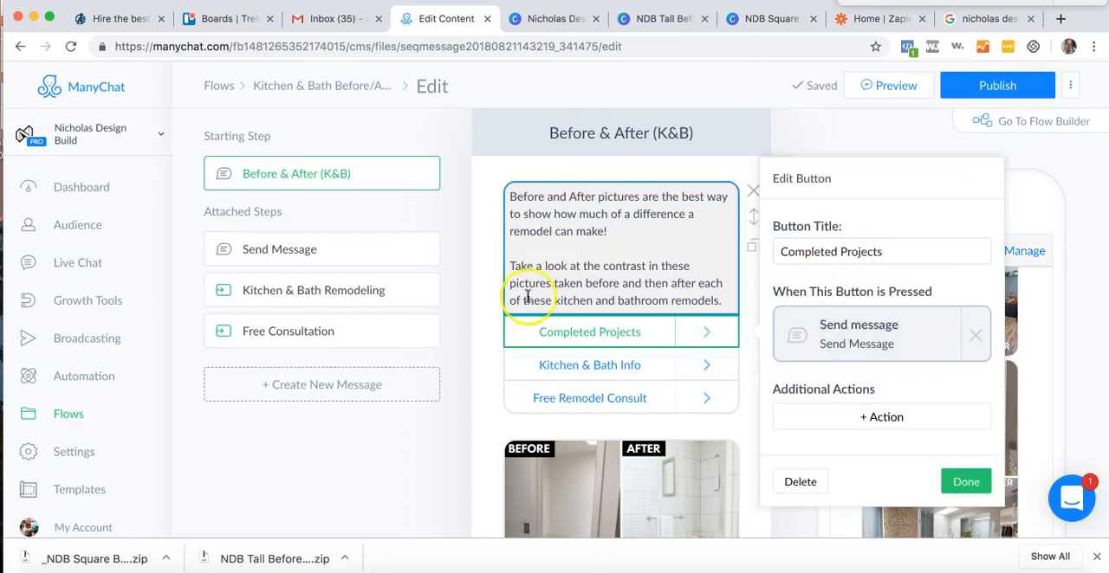
# - Rename the new Send Message step as Completed Projects and open its empty text block
pyautogui.click(384, 249)
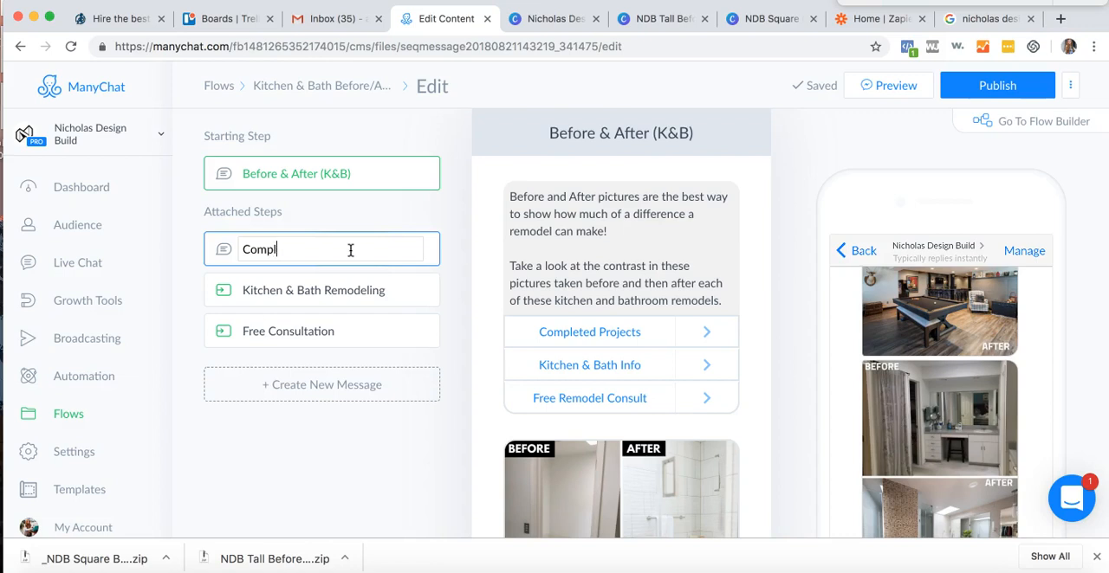
pyautogui.write('Completed Projects')
pyautogui.press('Return')
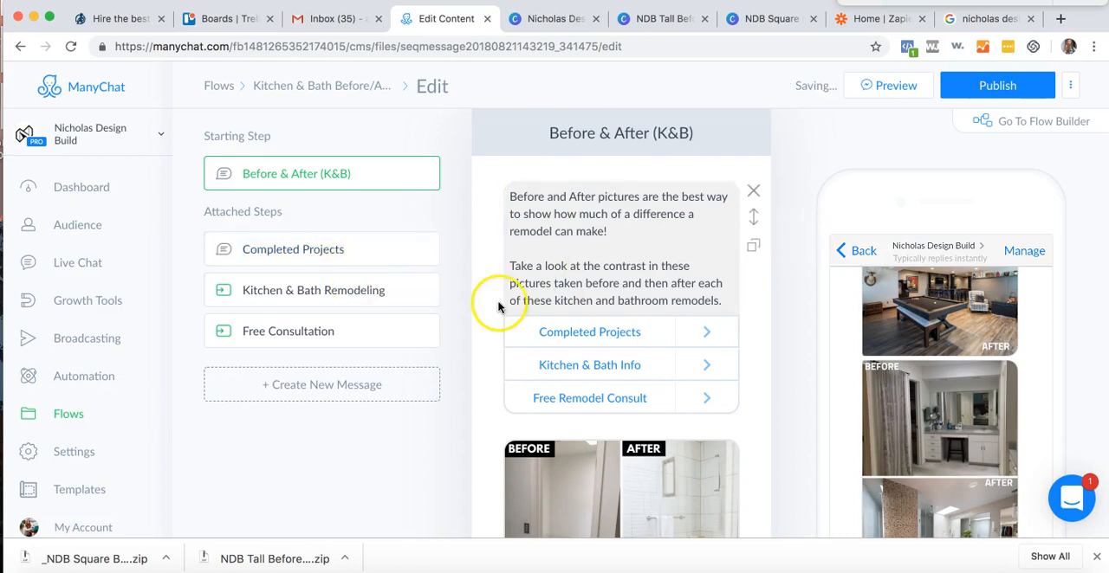
pyautogui.click(345, 248)
pyautogui.click(587, 192)
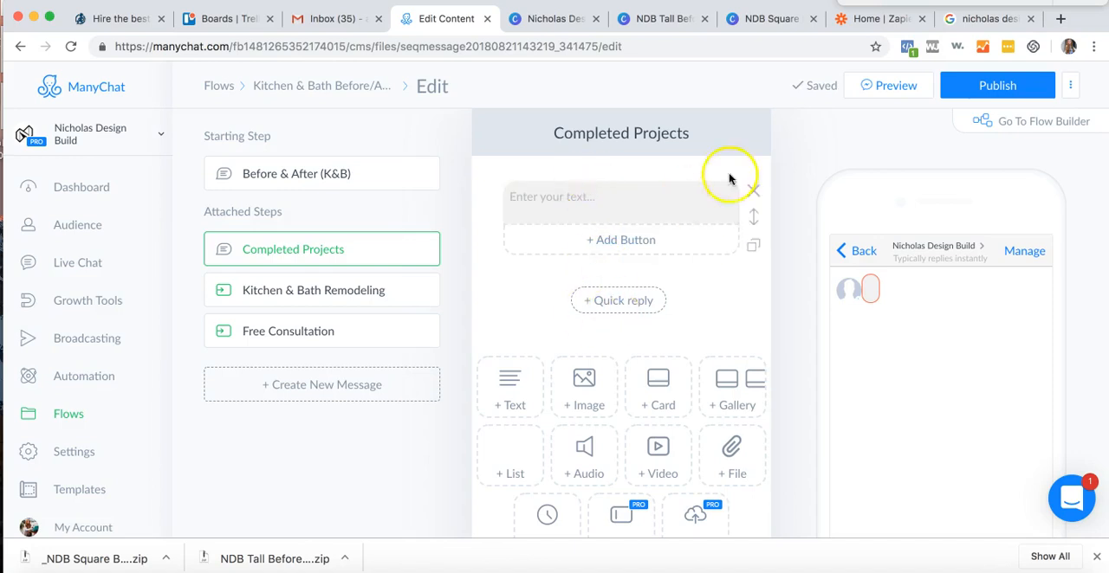
pyautogui.click(697, 196)
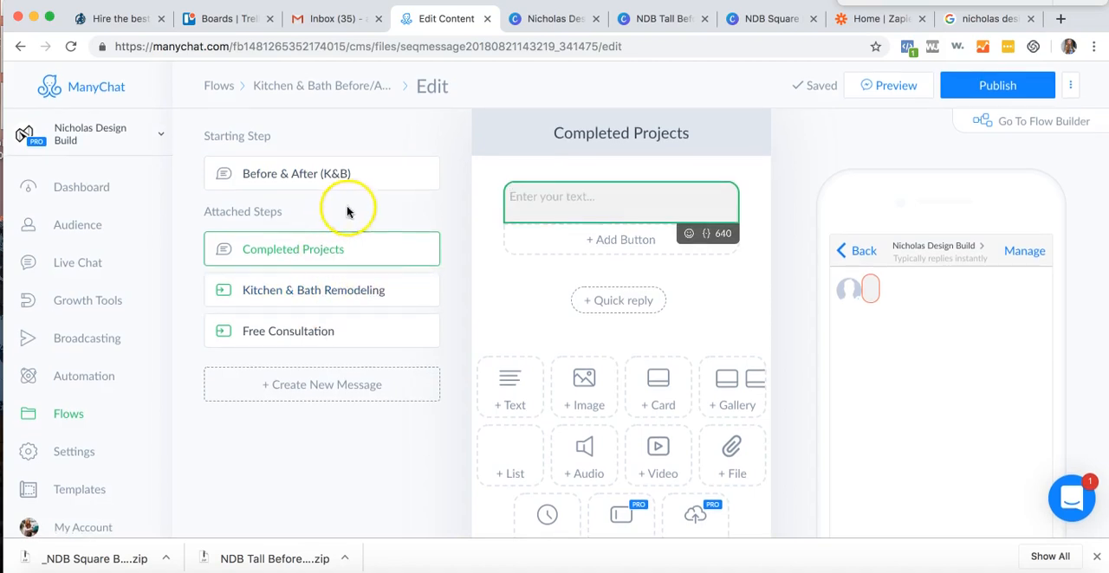
# - Check the images and the Completed Projects button in the Before & After (K&B) starting message
pyautogui.click(383, 176)
pyautogui.scroll(-5, 611, 372)
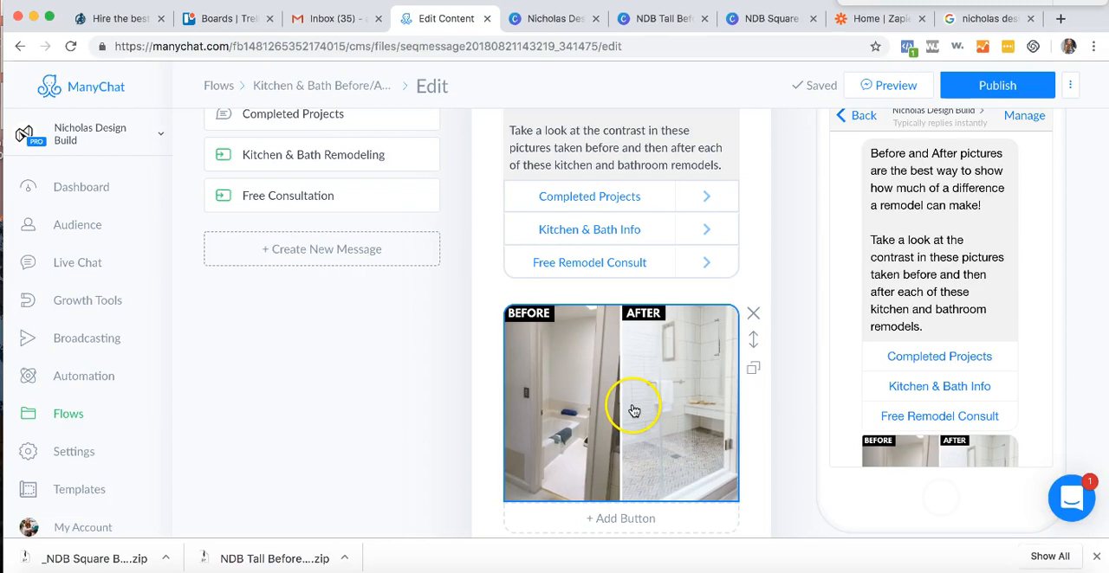
pyautogui.scroll(-3, 612, 345)
pyautogui.scroll(5, 613, 345)
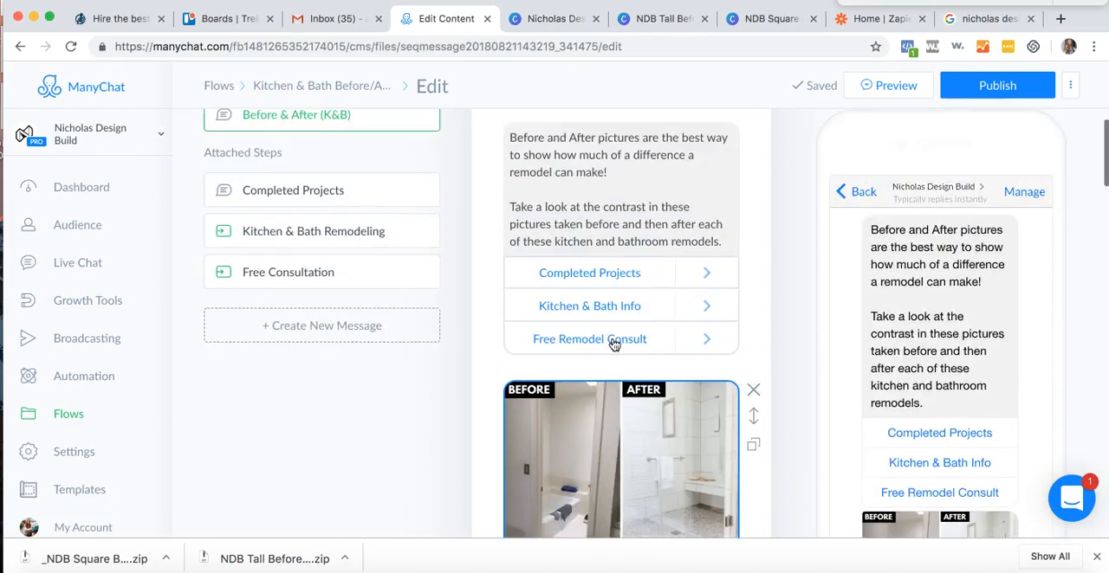
pyautogui.click(546, 355)
pyautogui.click(527, 332)
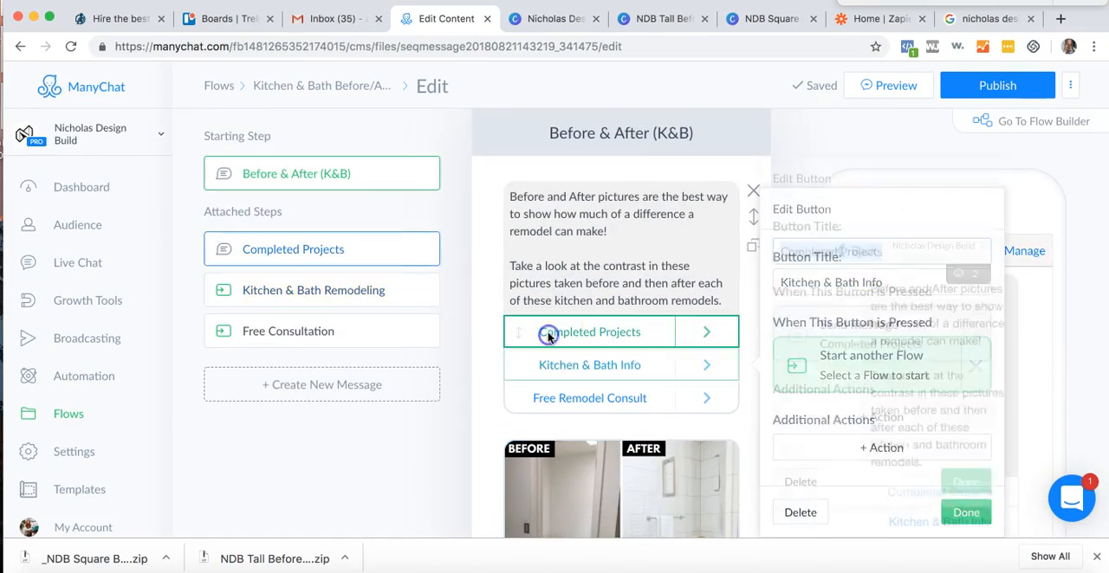
# - Write "We love showcasing our incredible remodels! Here are some of our favorites below!" in the empty text block of the Completed Projects message
pyautogui.click(322, 249)
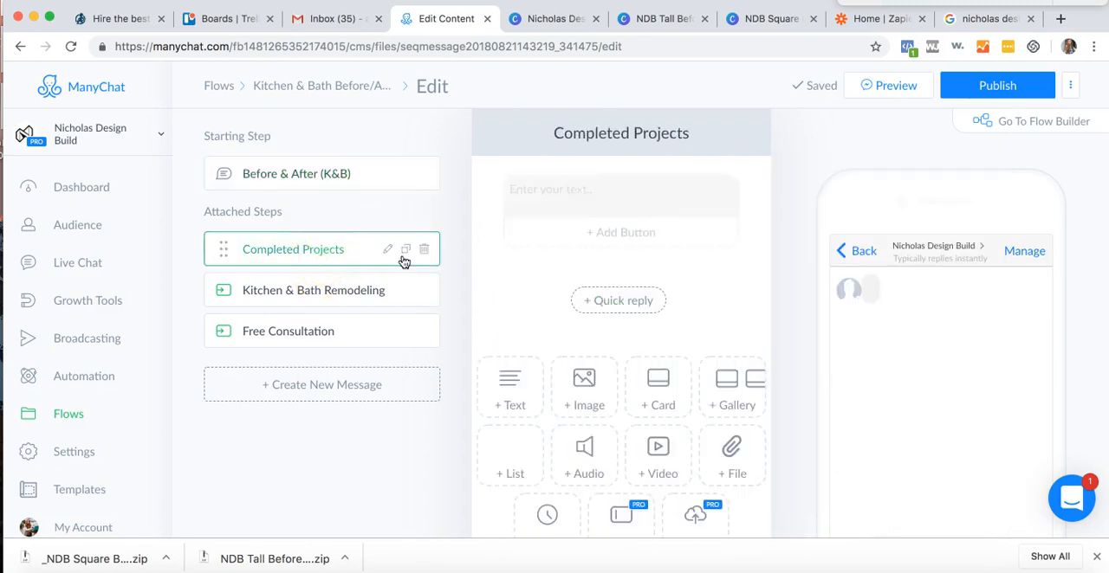
pyautogui.click(598, 211)
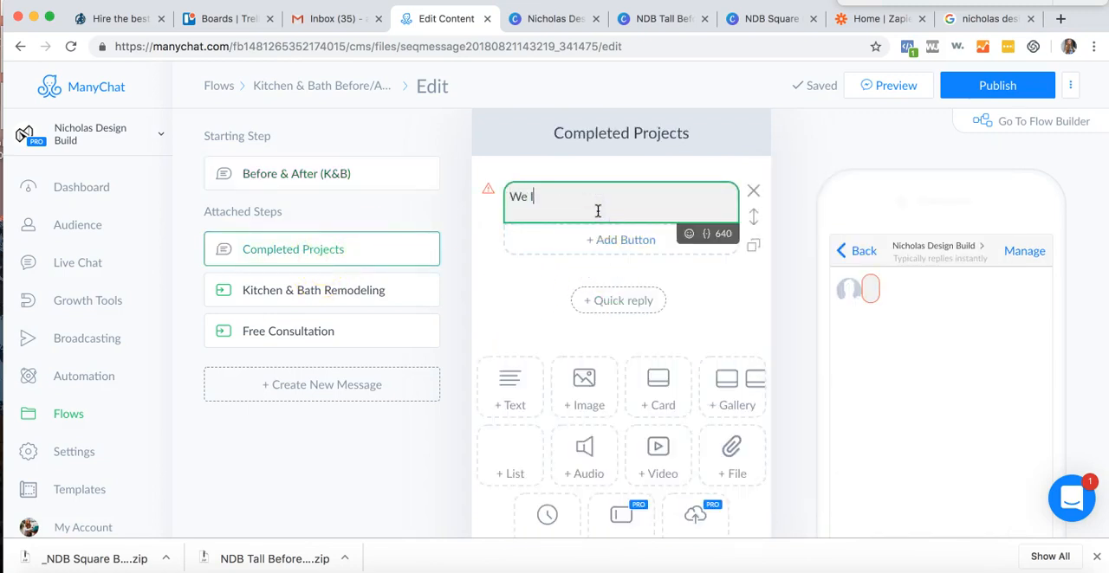
pyautogui.write('We love showcasing our incredible ')
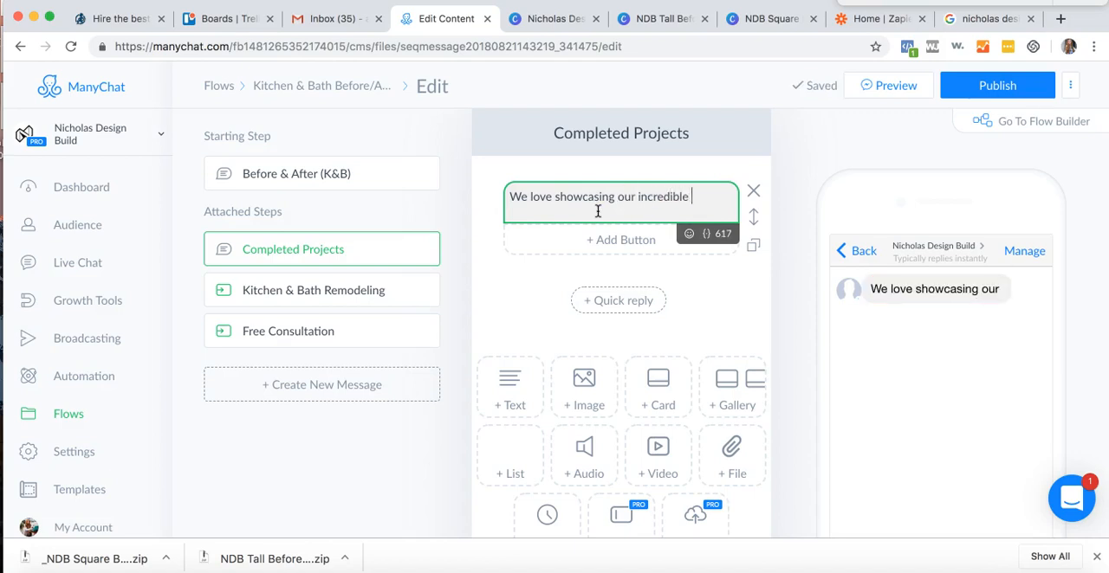
pyautogui.write('remodels')
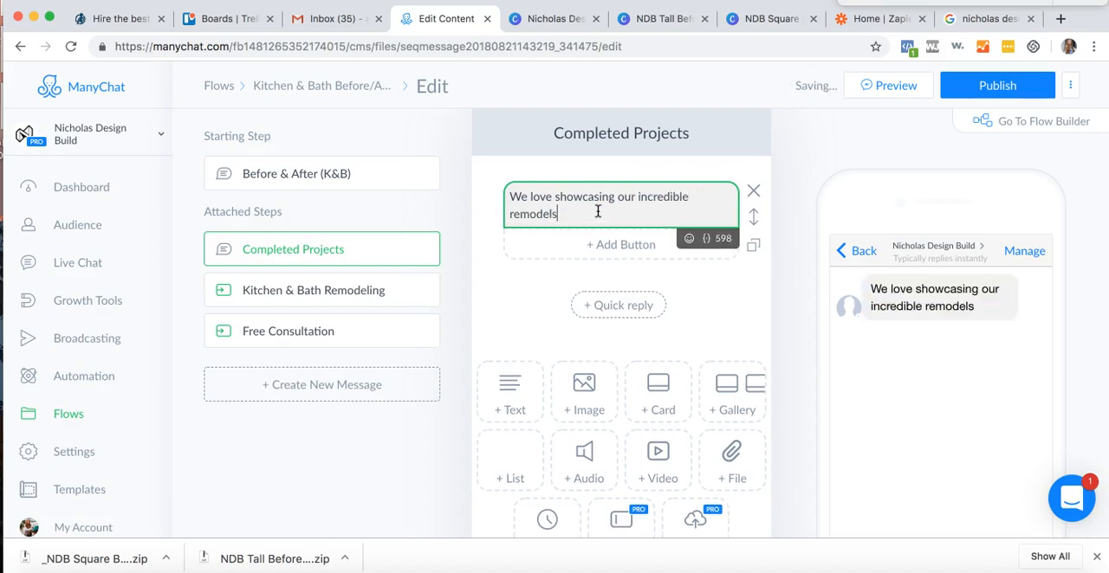
pyautogui.write('! Here are some of our favorit')
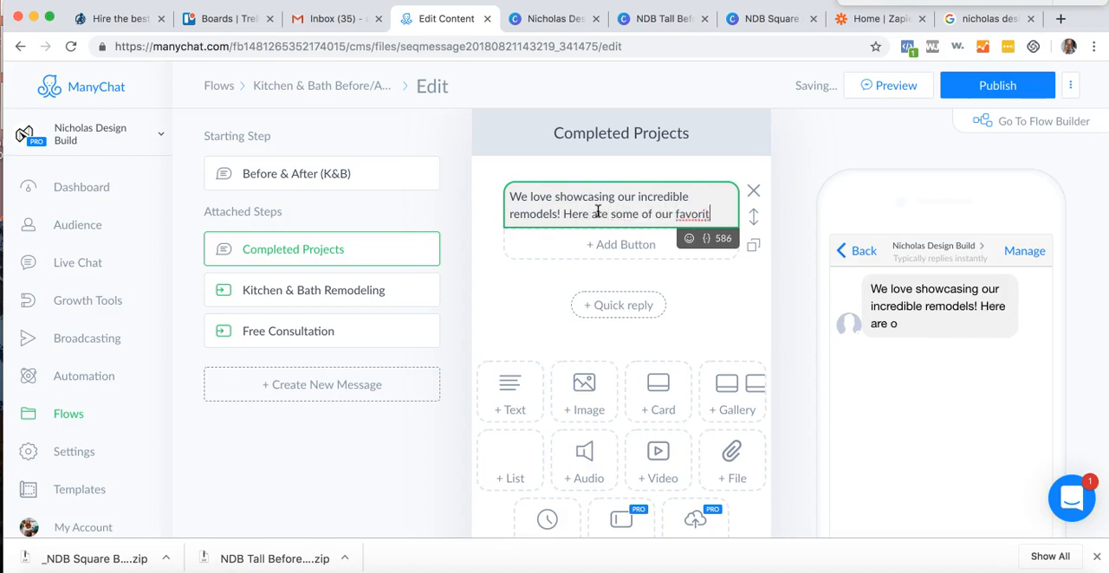
pyautogui.write("es below! Don't forget to book you")
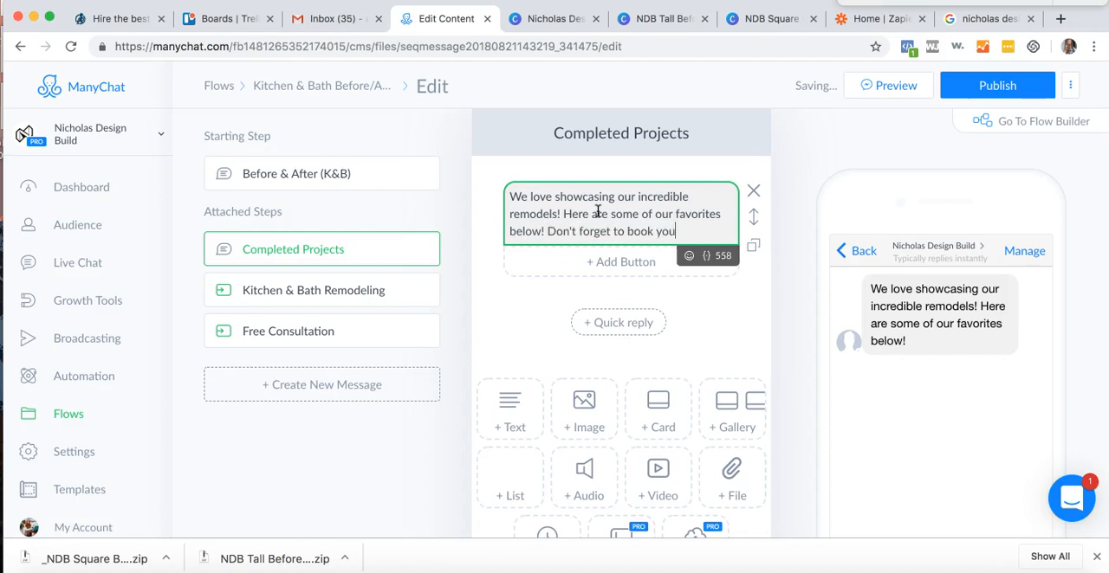
# - Continue the message with "Don't forget to book your free remodel consultation when you're done looking!" followed by three pointing-down emojis
pyautogui.write('r free remodel c')
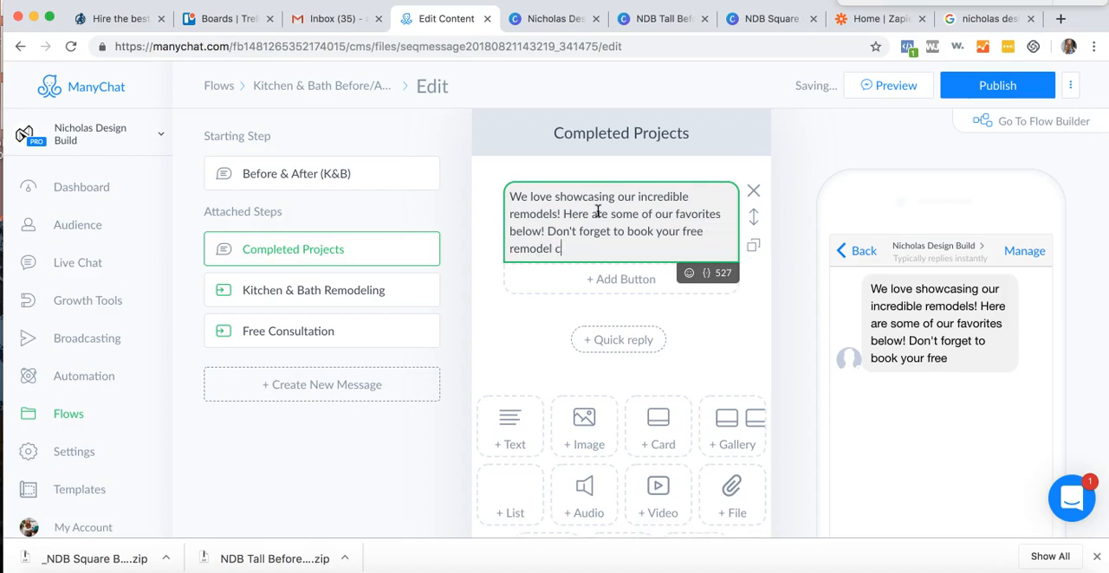
pyautogui.write('onsultation when ')
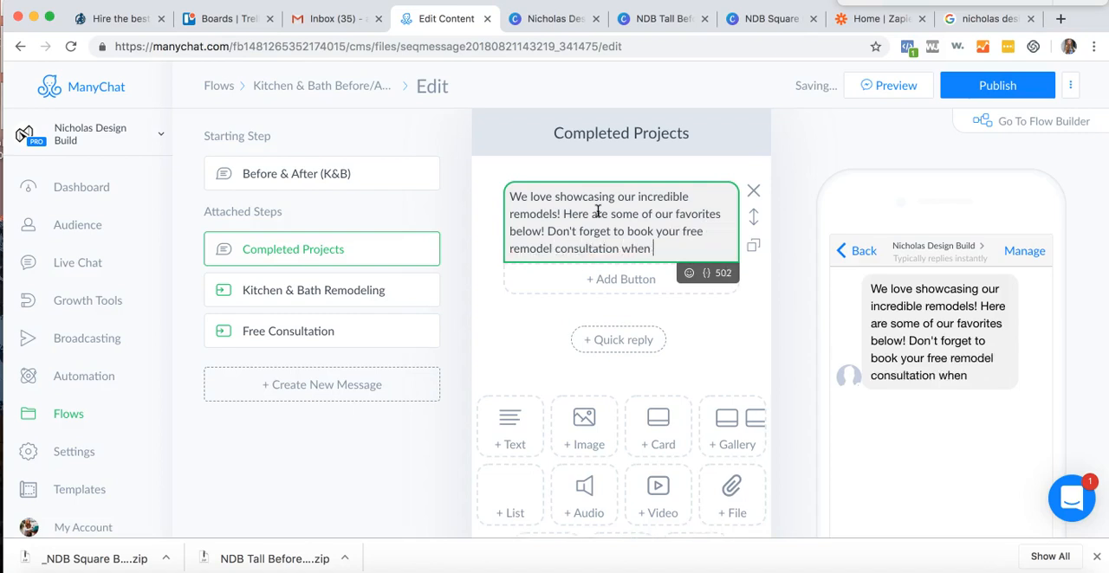
pyautogui.write("you're done looking! 👇👇")
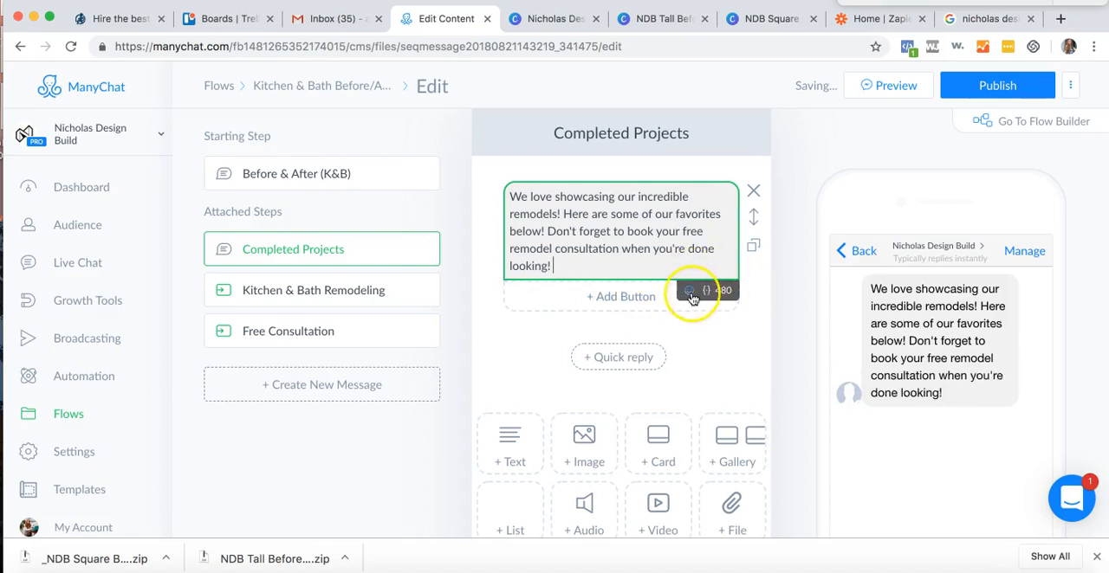
pyautogui.click(689, 291)
pyautogui.click(529, 380)
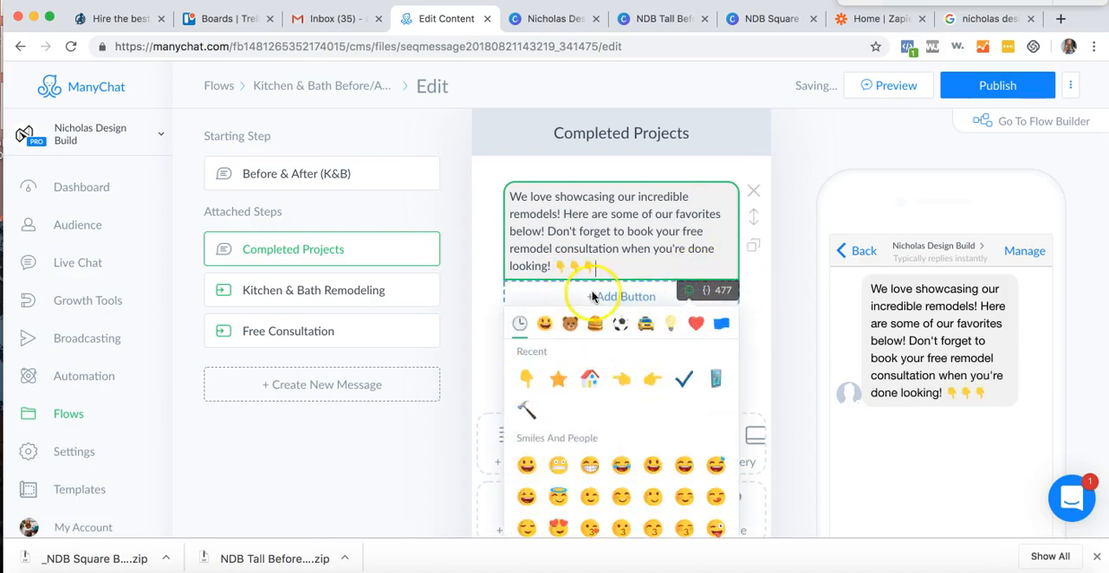
pyautogui.click(628, 252)
# - Separate the sentence starting with "Don't forget" into its own paragraph, with a blank line above it
pyautogui.click(547, 231)
pyautogui.press('Return')
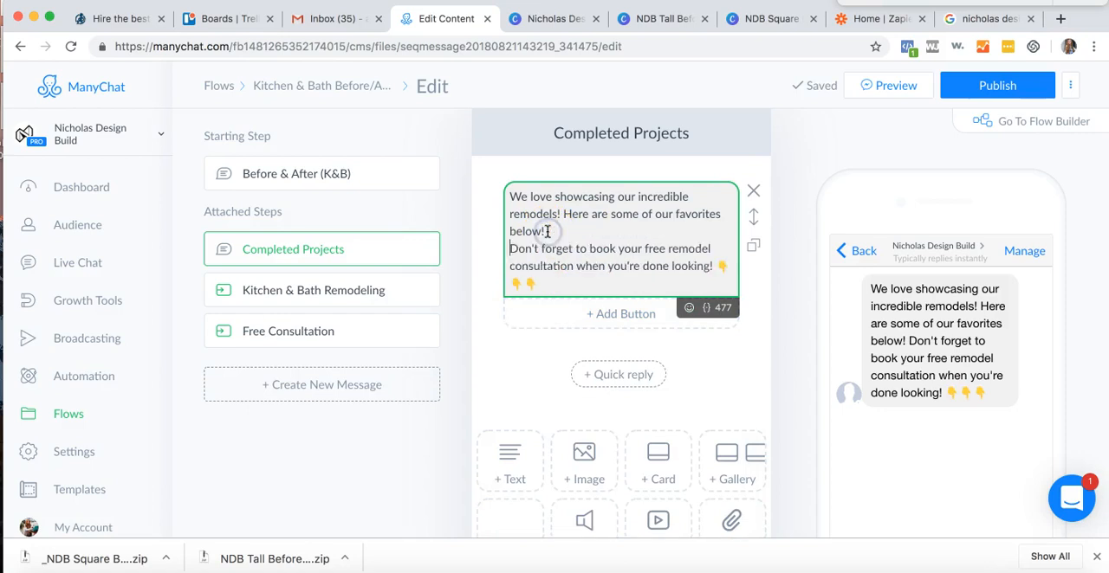
pyautogui.press('Return')
# - Add a new button to the Completed Projects text block
pyautogui.click(542, 342)
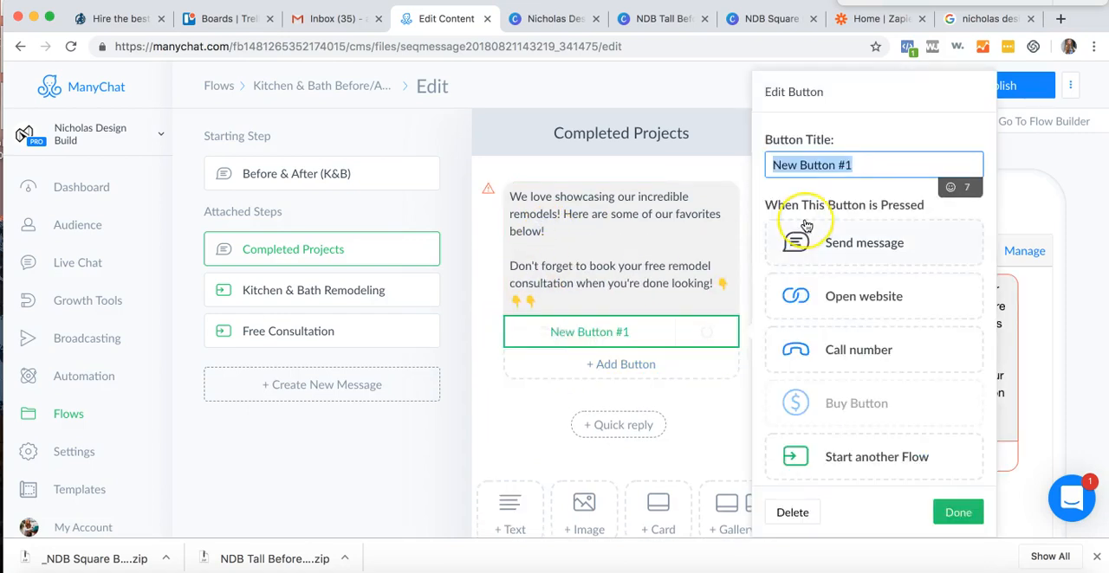
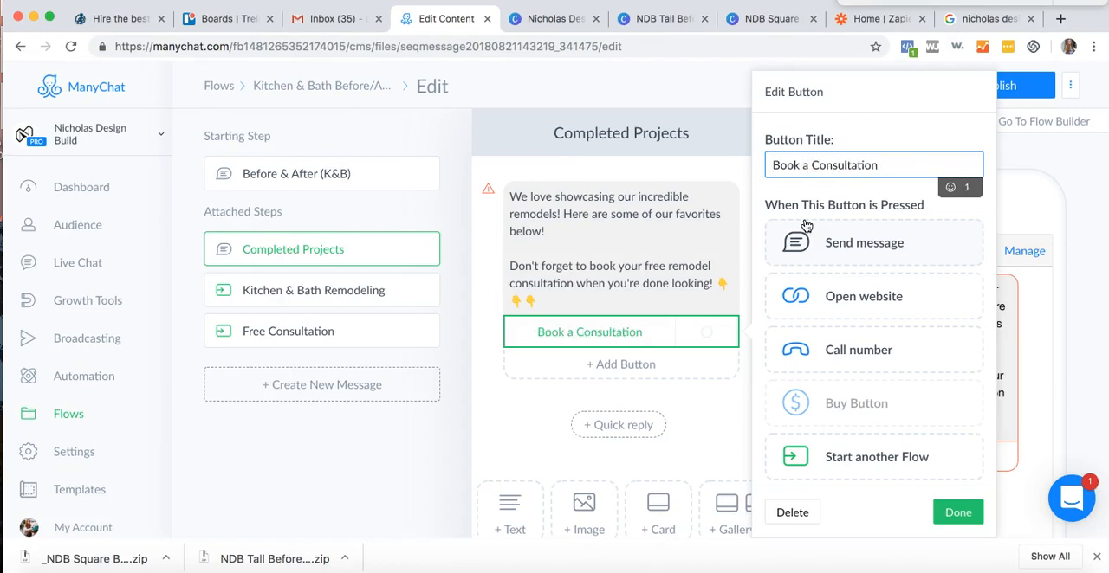
# - Link the Book a Consultation button to the existing Free Consultation step
pyautogui.scroll(-2, 842, 342)
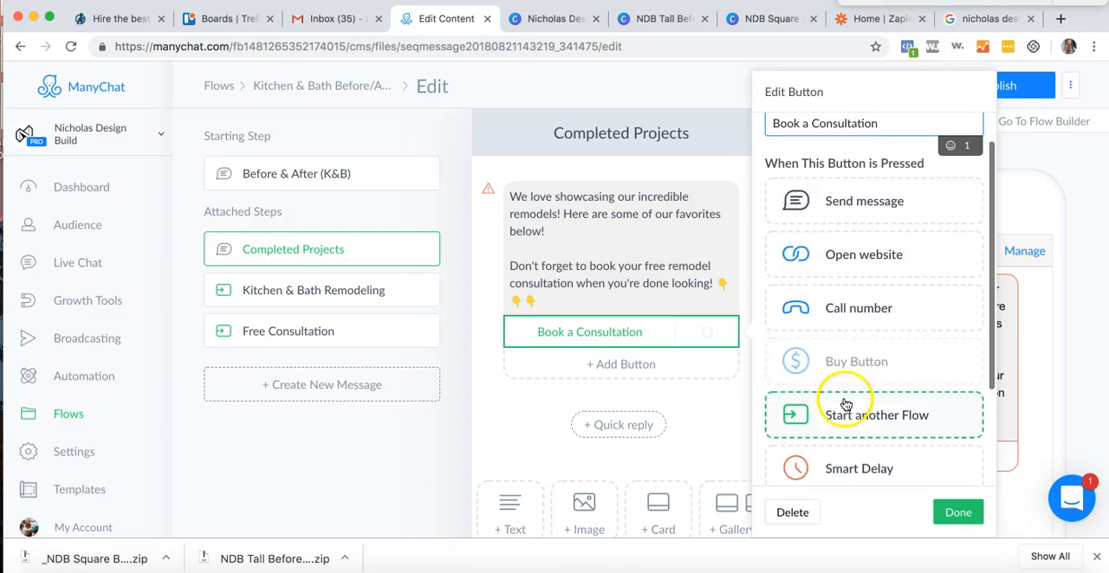
pyautogui.scroll(-5, 831, 451)
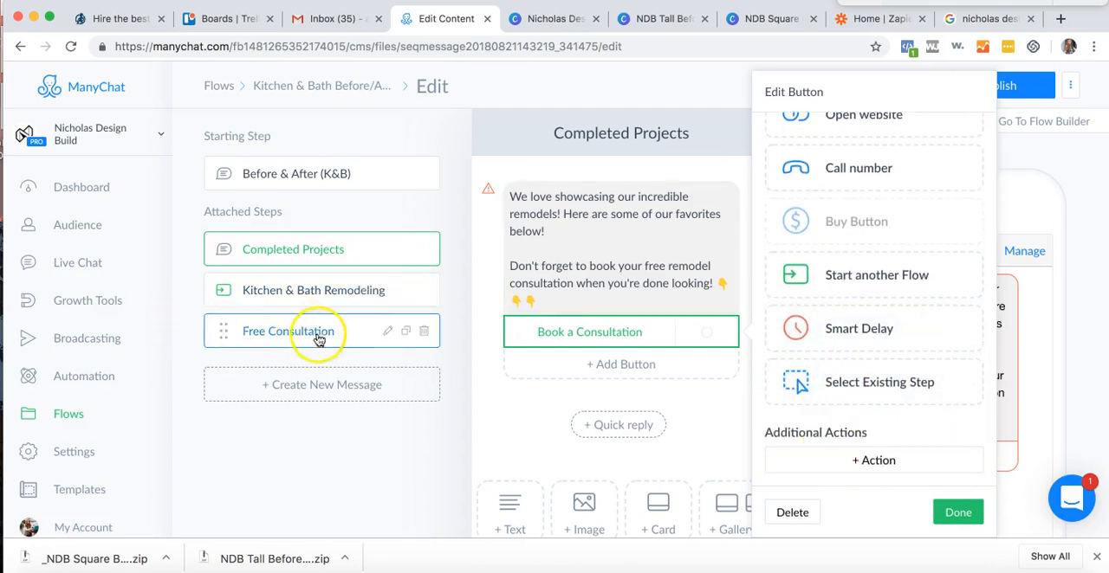
pyautogui.click(877, 378)
pyautogui.click(575, 290)
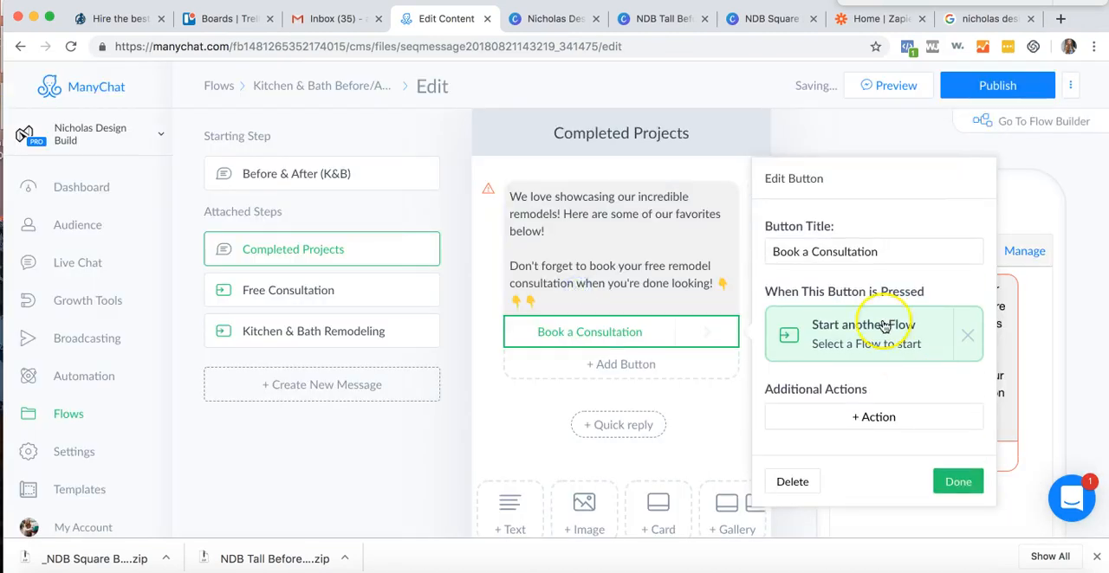
# - Add an action to the Book a Consultation button that applies the Contacted tag, and finish editing the button
pyautogui.click(932, 416)
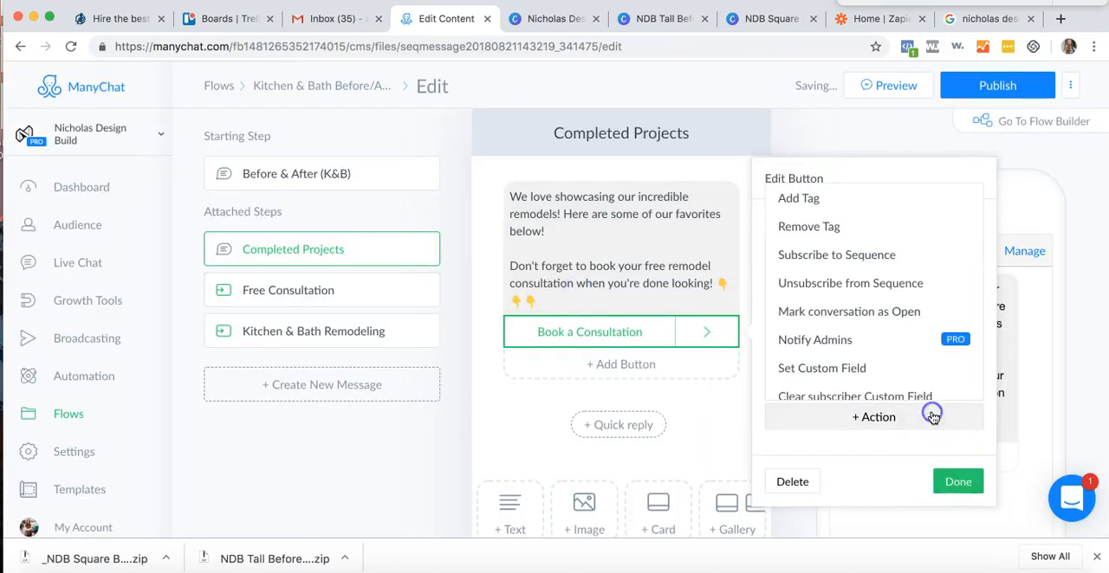
pyautogui.click(815, 197)
pyautogui.click(814, 405)
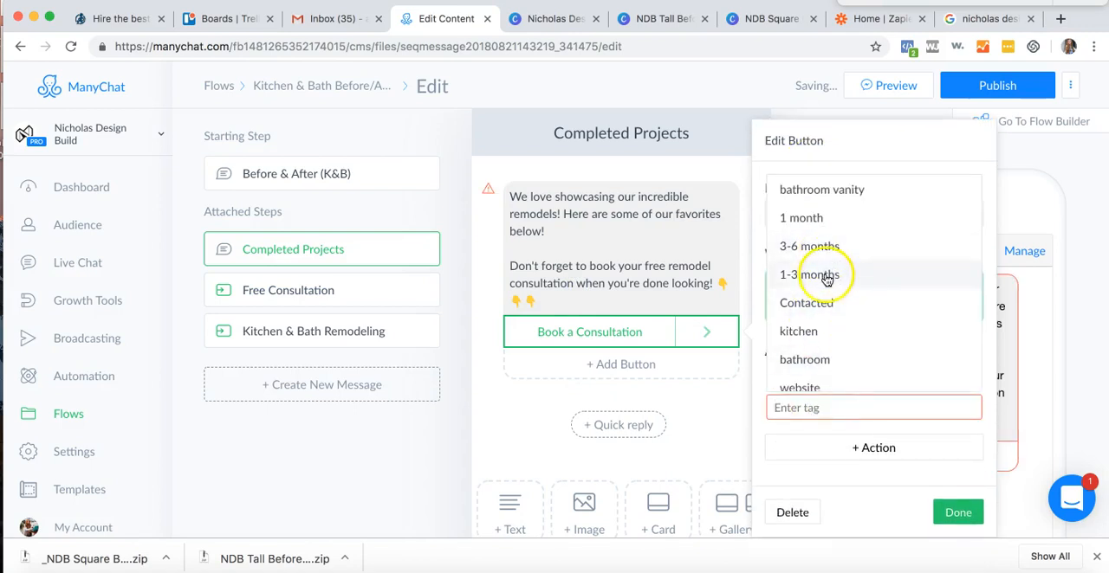
pyautogui.write('con')
pyautogui.click(858, 437)
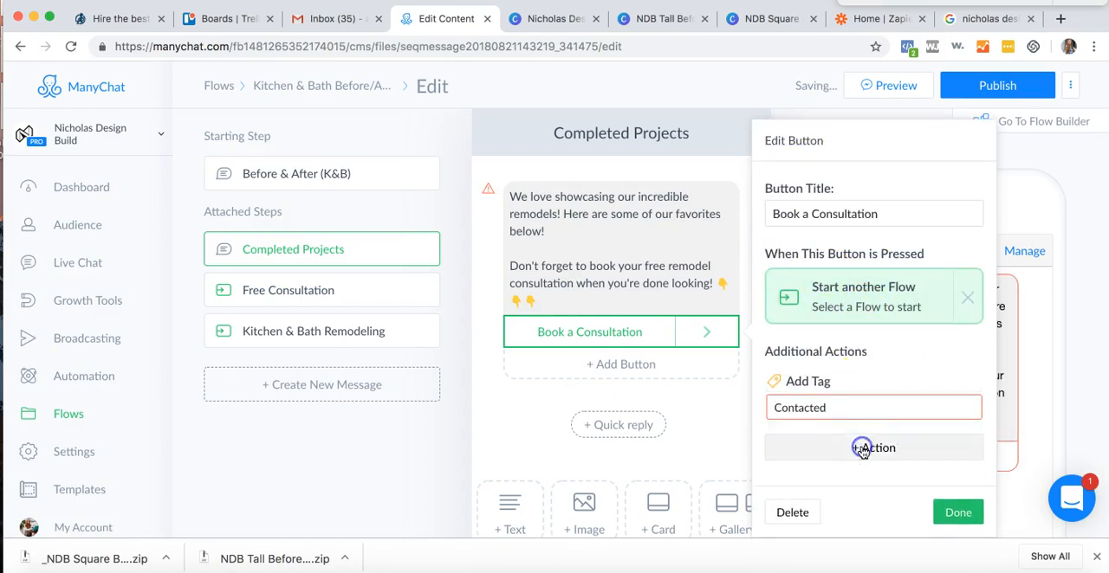
pyautogui.click(946, 515)
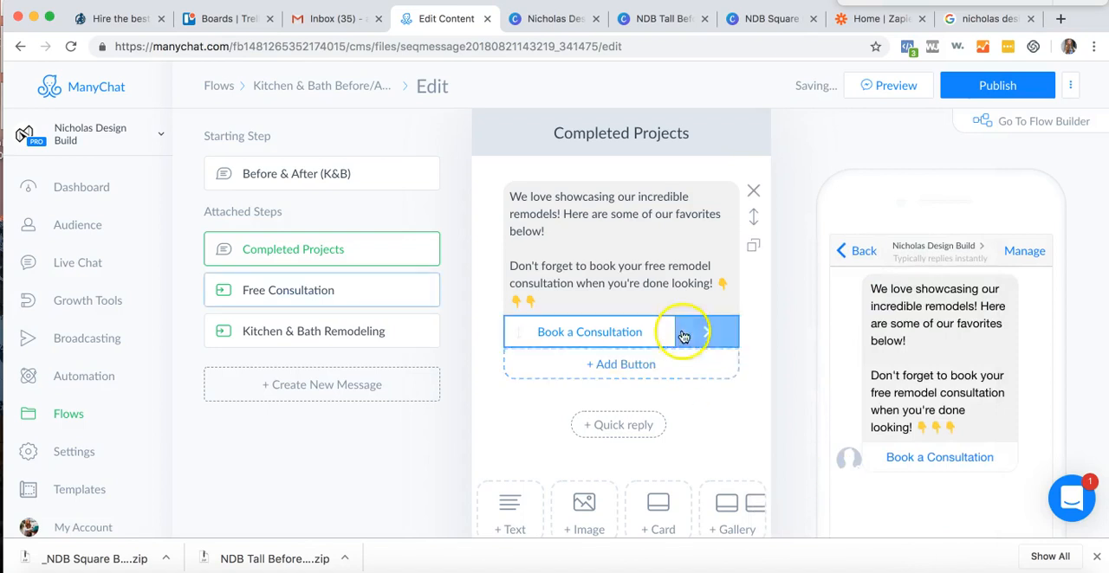
# - Add an empty gallery block below the text block in the Completed Projects message
pyautogui.scroll(-2, 540, 484)
pyautogui.scroll(-1, 540, 483)
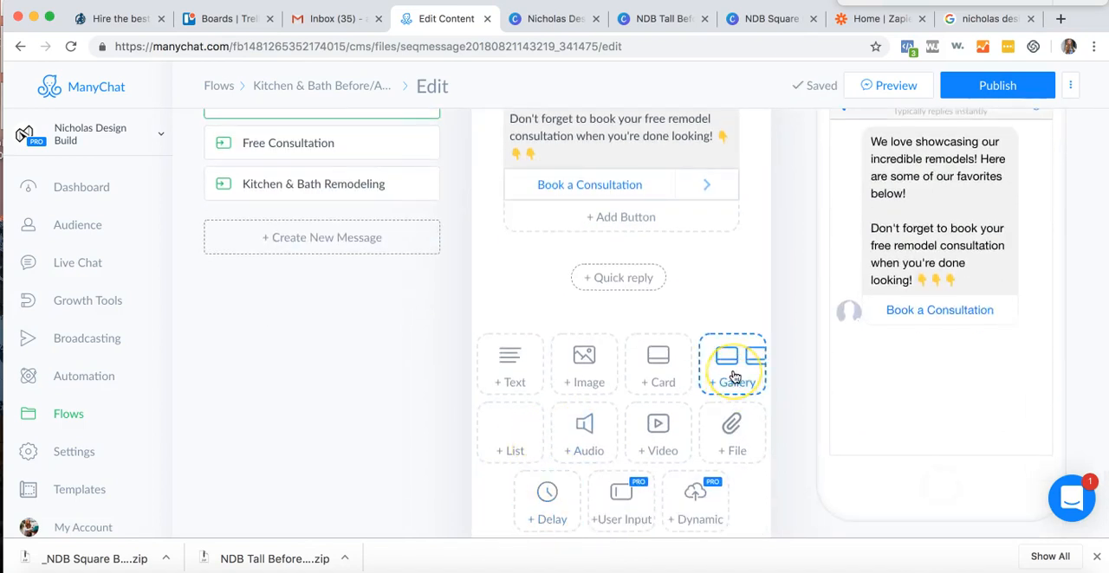
pyautogui.click(662, 374)
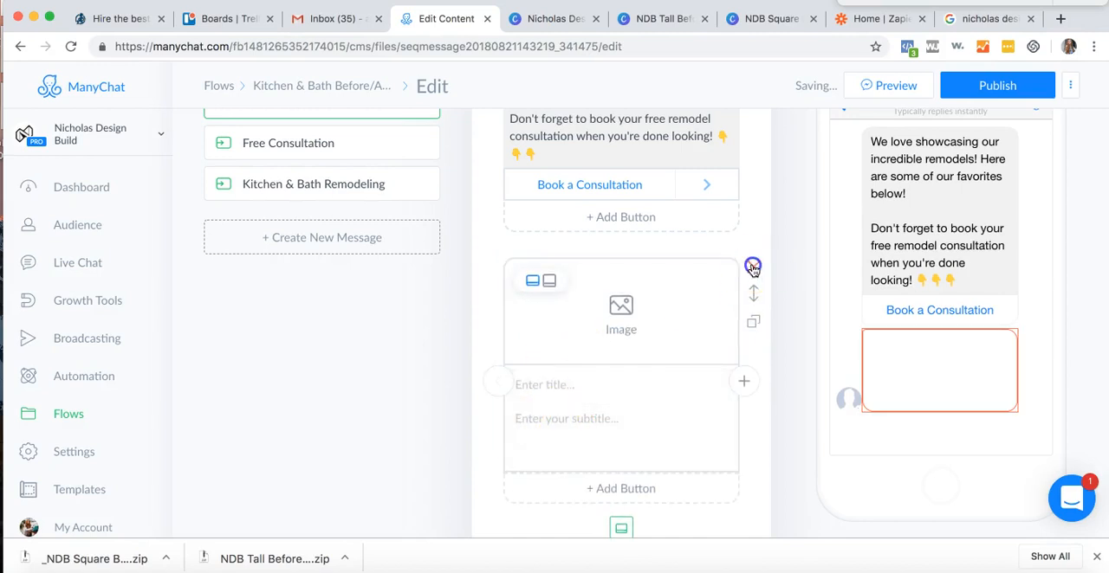
pyautogui.click(753, 268)
pyautogui.click(742, 375)
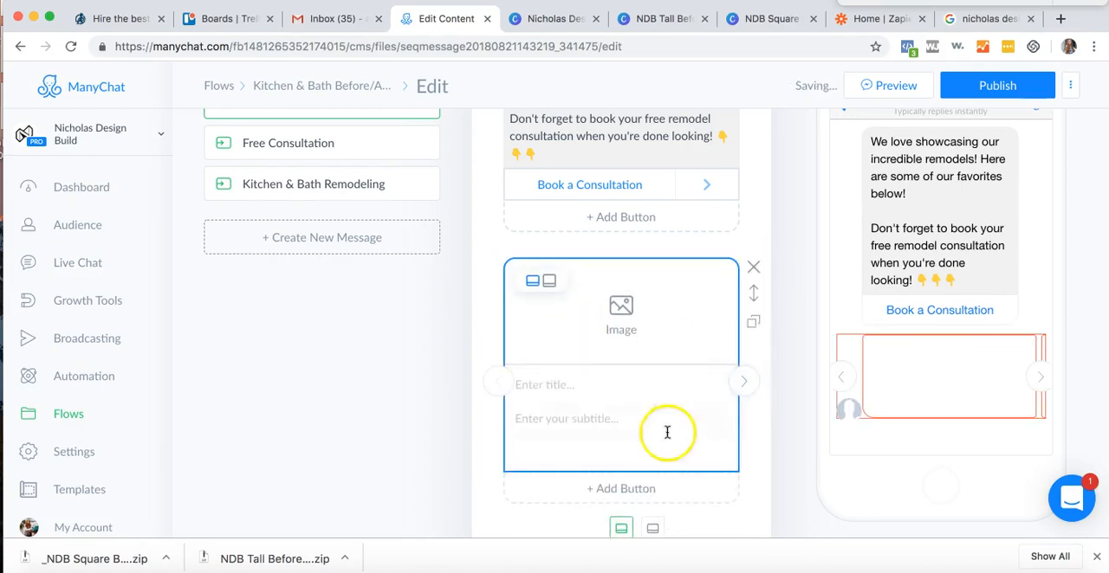
# - Preview the before-and-after images and upload 22.png from the _NDB Square Before_After folder as the first gallery card's image
pyautogui.scroll(-2, 594, 342)
pyautogui.scroll(2, 594, 341)
pyautogui.click(514, 302)
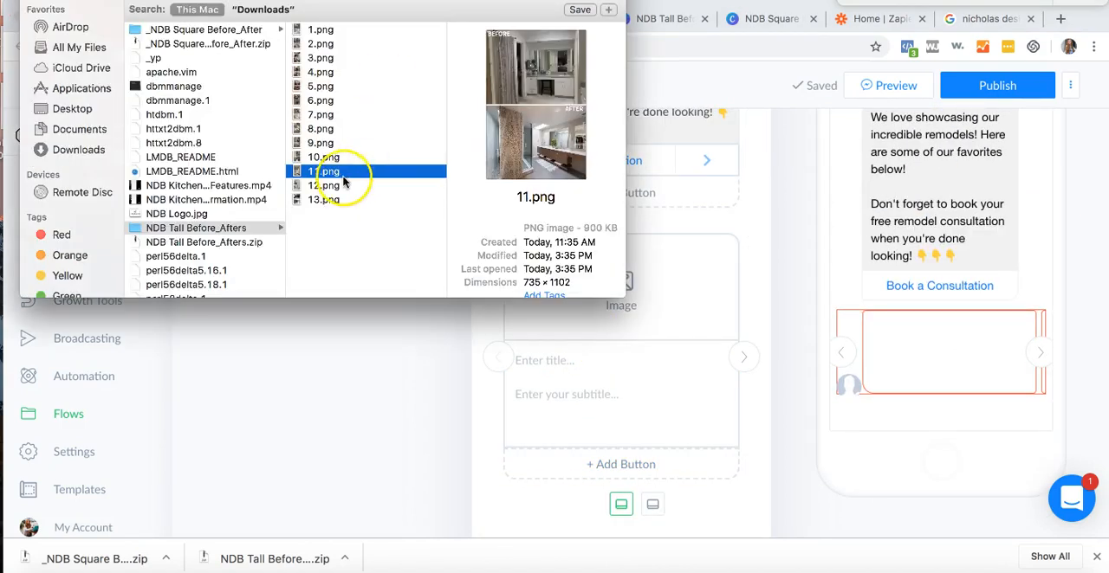
pyautogui.click(341, 185)
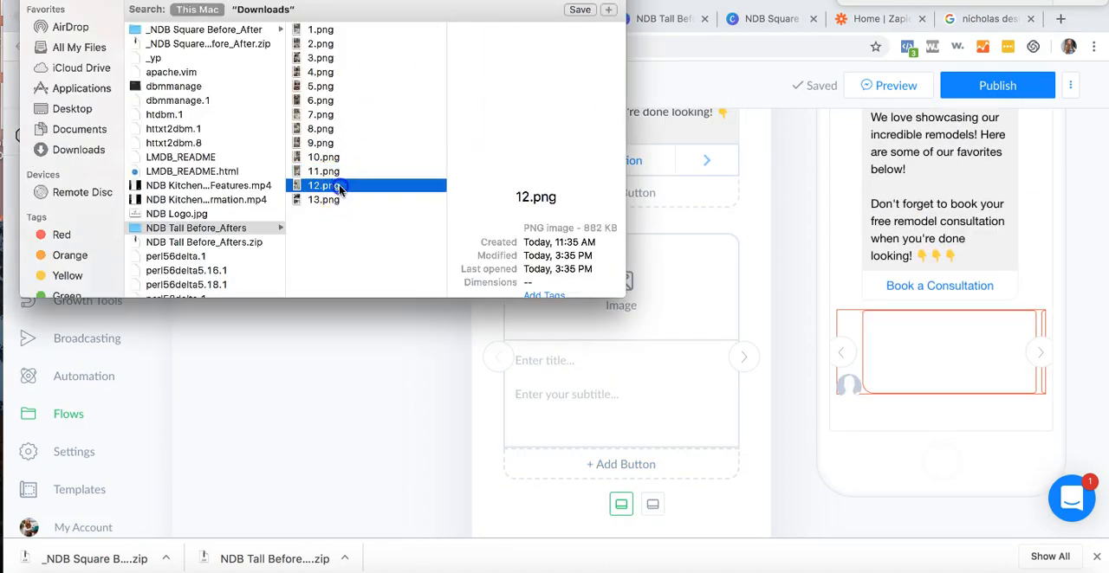
pyautogui.click(236, 31)
pyautogui.click(320, 31)
pyautogui.click(322, 44)
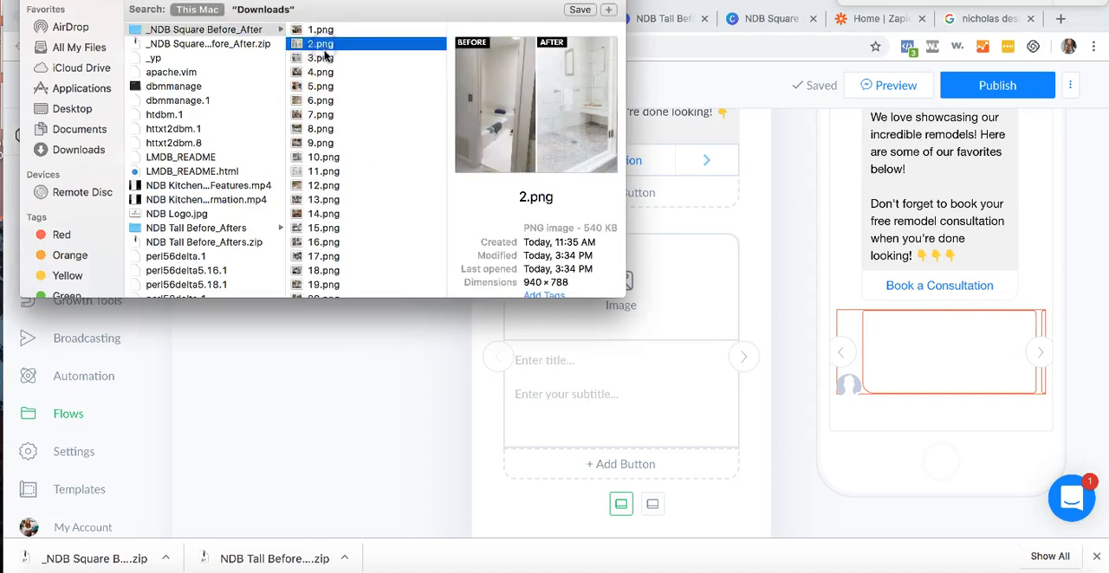
pyautogui.click(321, 58)
pyautogui.scroll(-5, 347, 292)
pyautogui.click(344, 279)
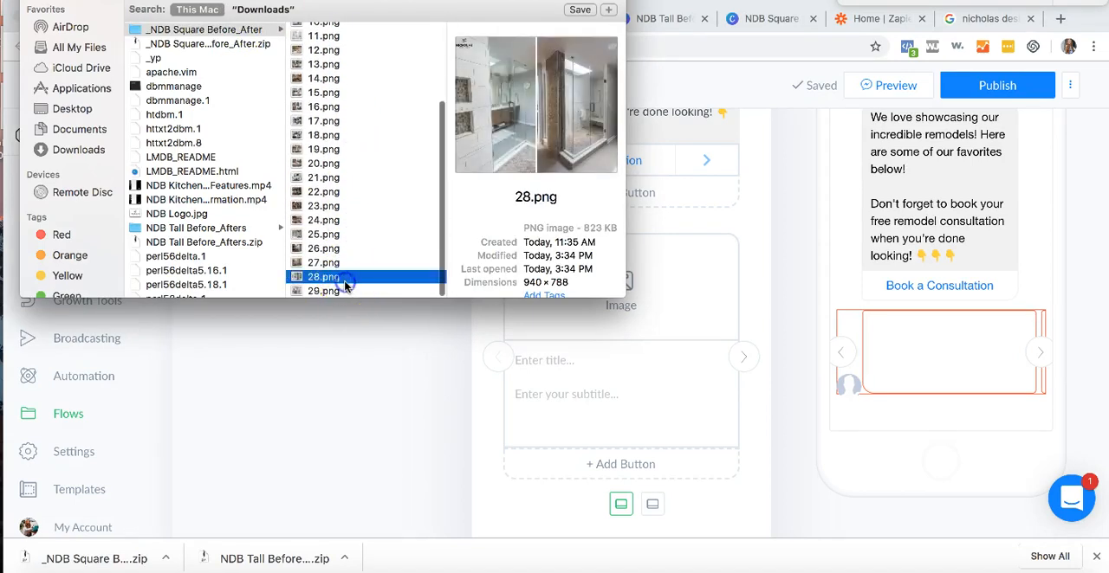
pyautogui.click(345, 291)
pyautogui.click(329, 262)
pyautogui.click(327, 249)
pyautogui.click(324, 234)
pyautogui.click(319, 207)
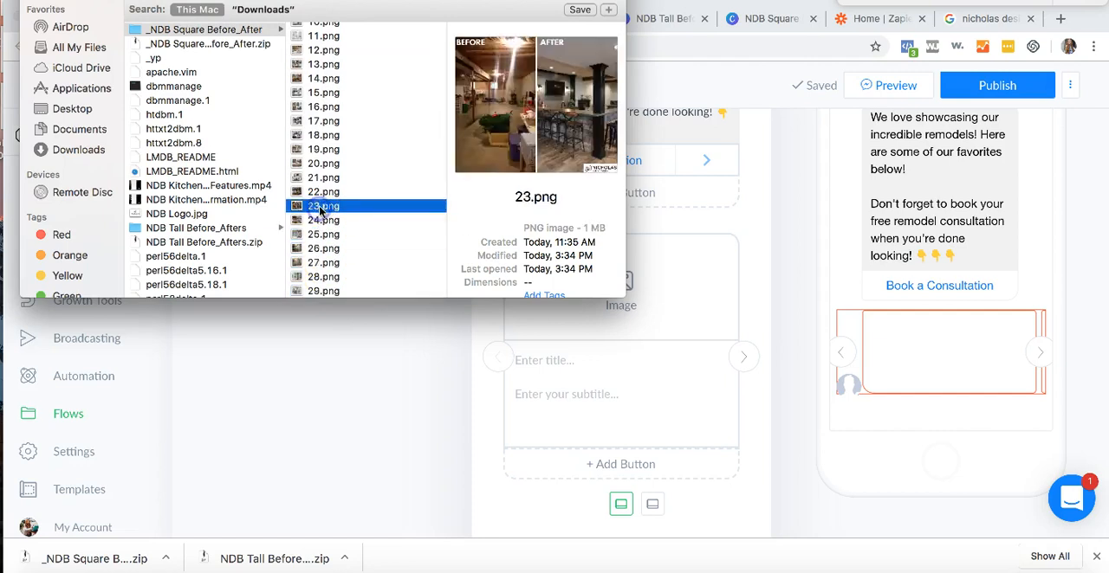
pyautogui.click(321, 192)
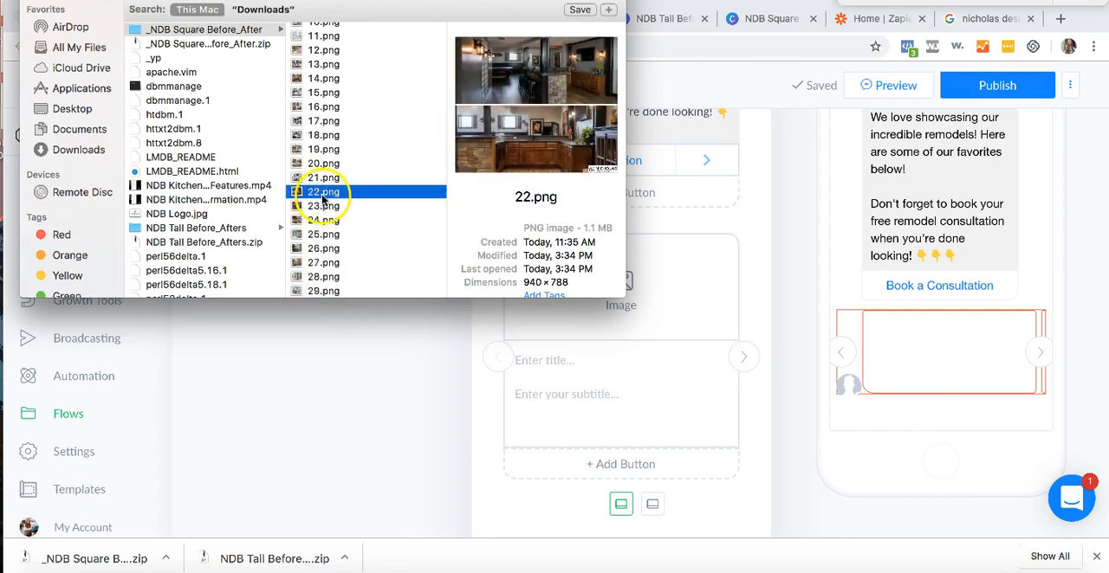
pyautogui.press('Return')
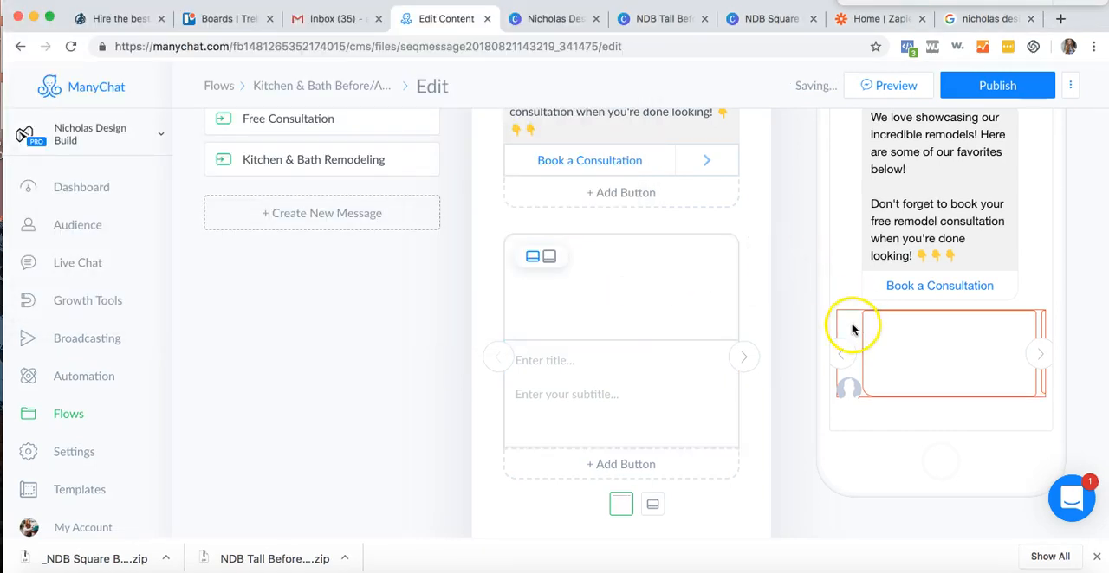
# - Title the first gallery card "Rustic Kitchen" and give it the subtitle "This rustic kitchen features stone and rich wood."
pyautogui.click(889, 86)
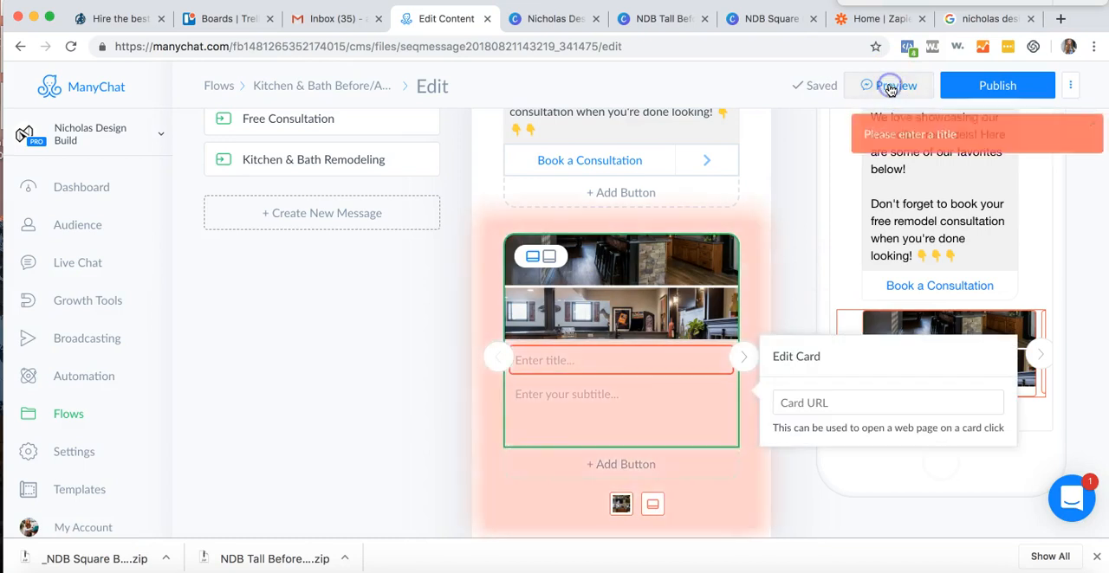
pyautogui.click(623, 355)
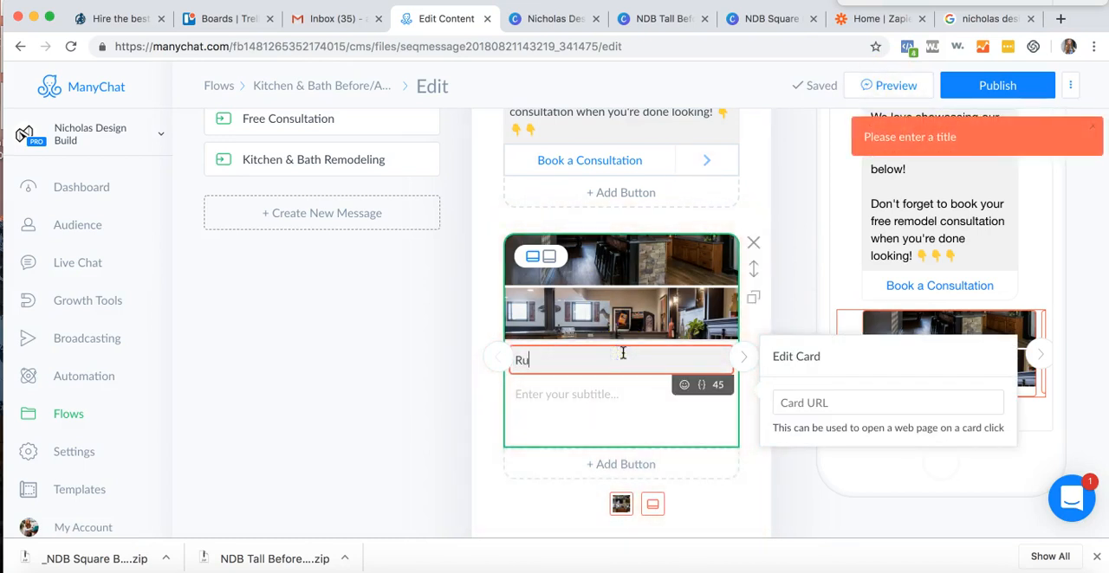
pyautogui.write('Rustic Kitchen')
pyautogui.press('Tab')
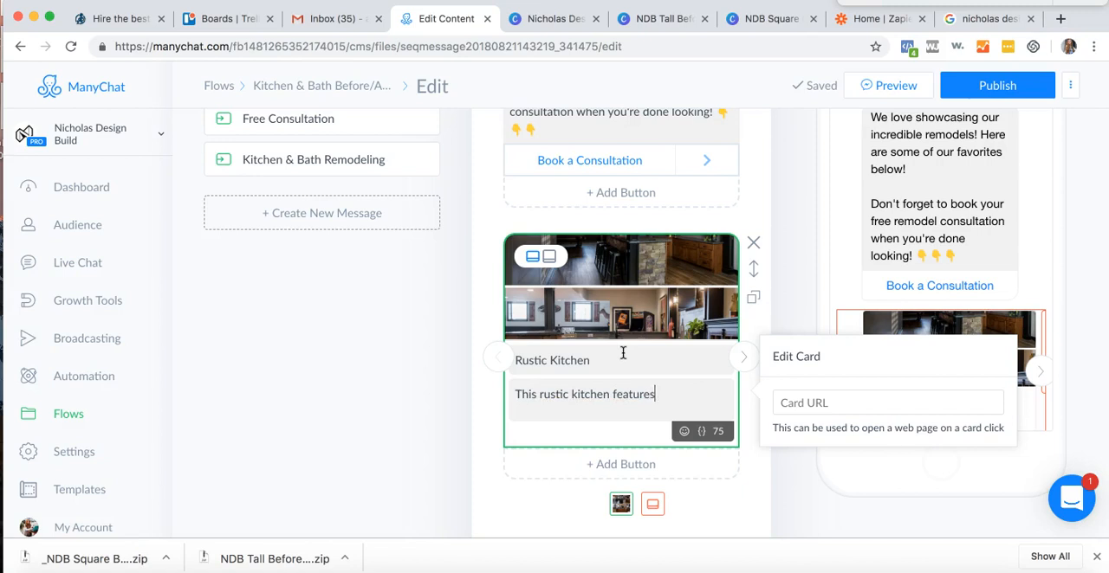
pyautogui.write('ich wood.')
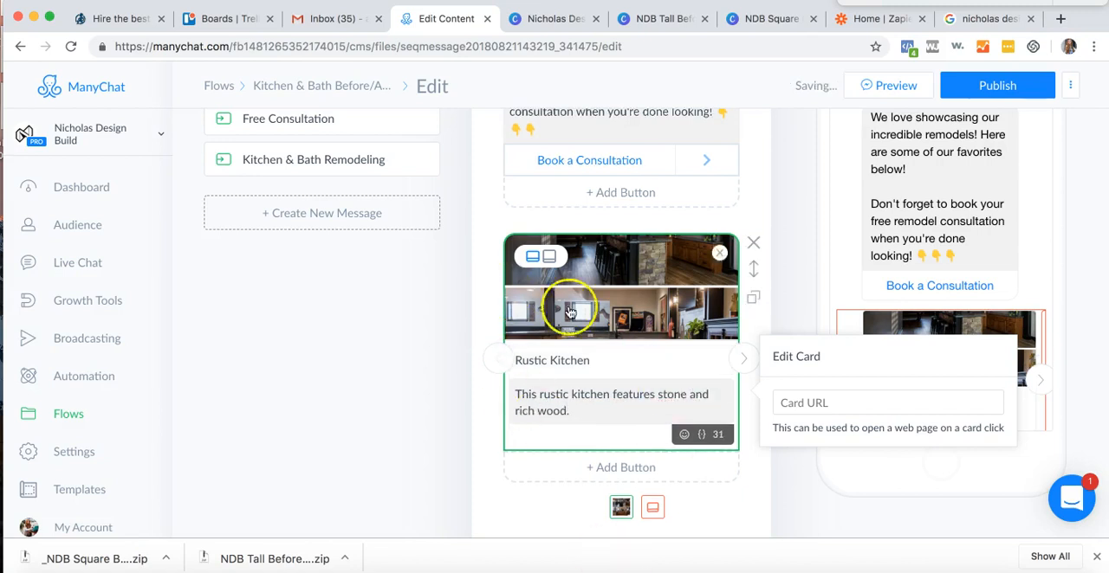
# - Delete the empty second card from the gallery
pyautogui.click(901, 87)
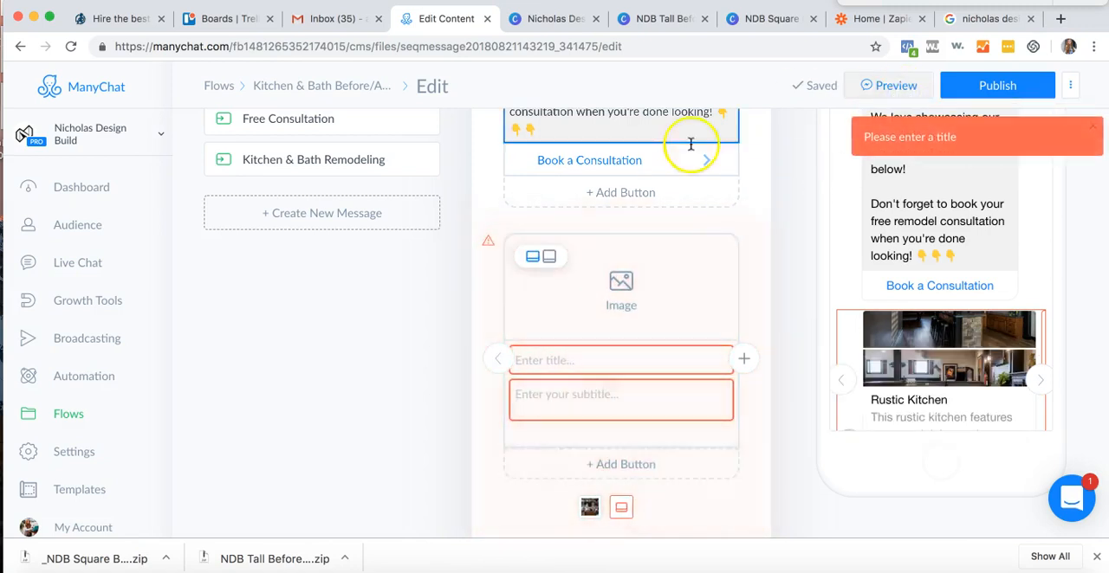
pyautogui.click(497, 358)
pyautogui.click(743, 357)
pyautogui.click(752, 243)
# - Request a preview of the Completed Projects message and opt in through Send to Messenger
pyautogui.click(905, 86)
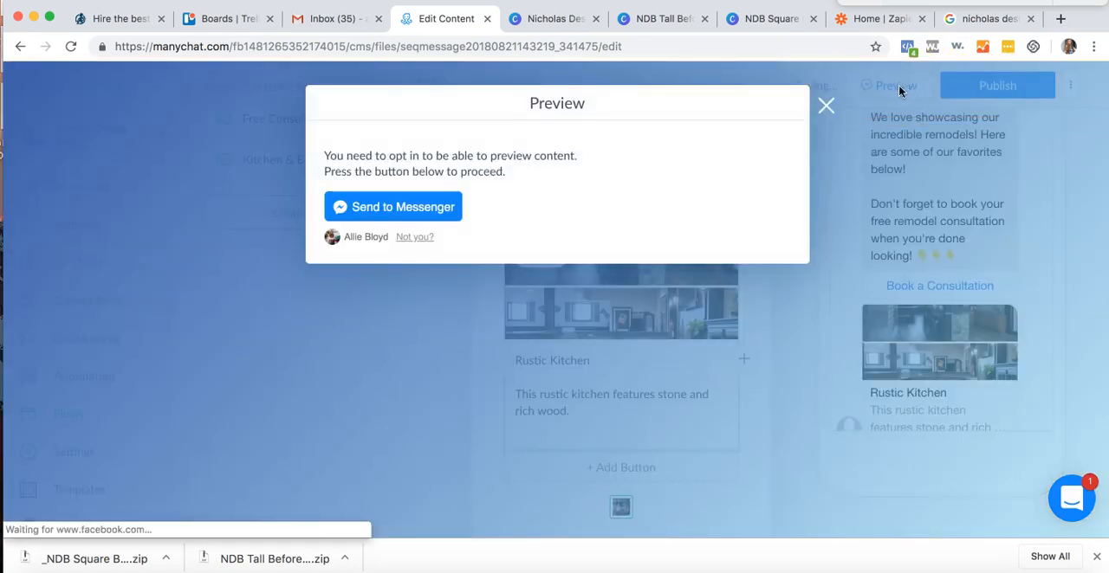
pyautogui.click(398, 217)
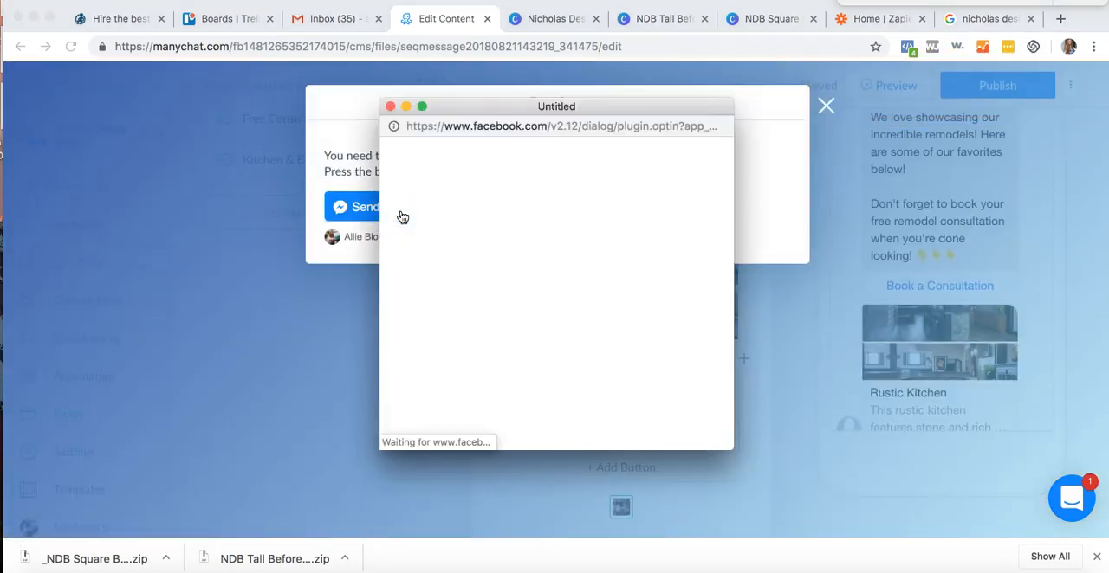
pyautogui.click(453, 260)
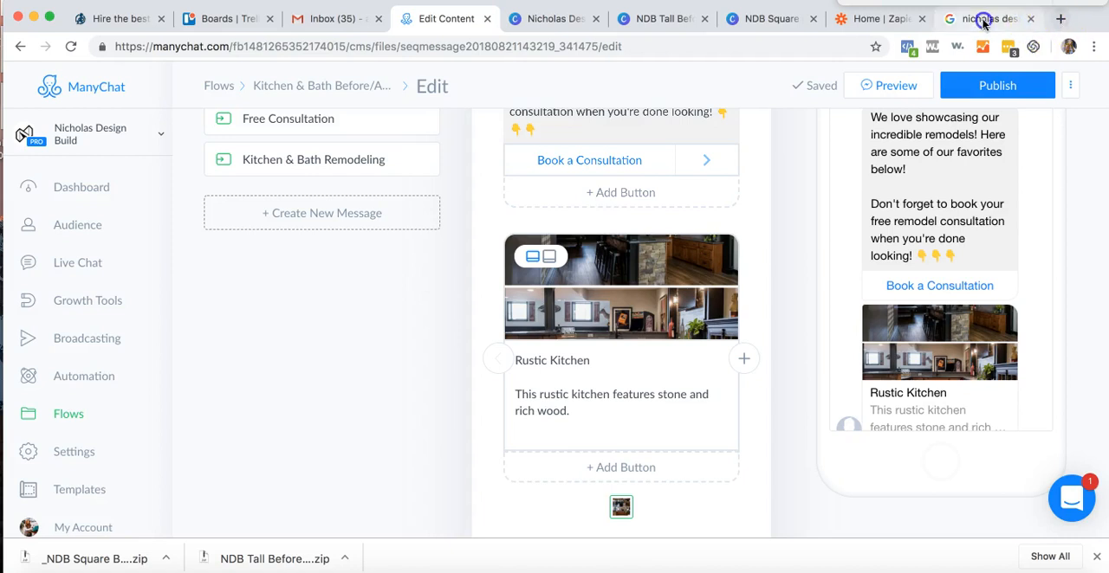
# - Open facebook.com in the browser tab holding the Google search and show the recent Messenger conversations
pyautogui.click(983, 19)
pyautogui.click(916, 45)
pyautogui.write('face')
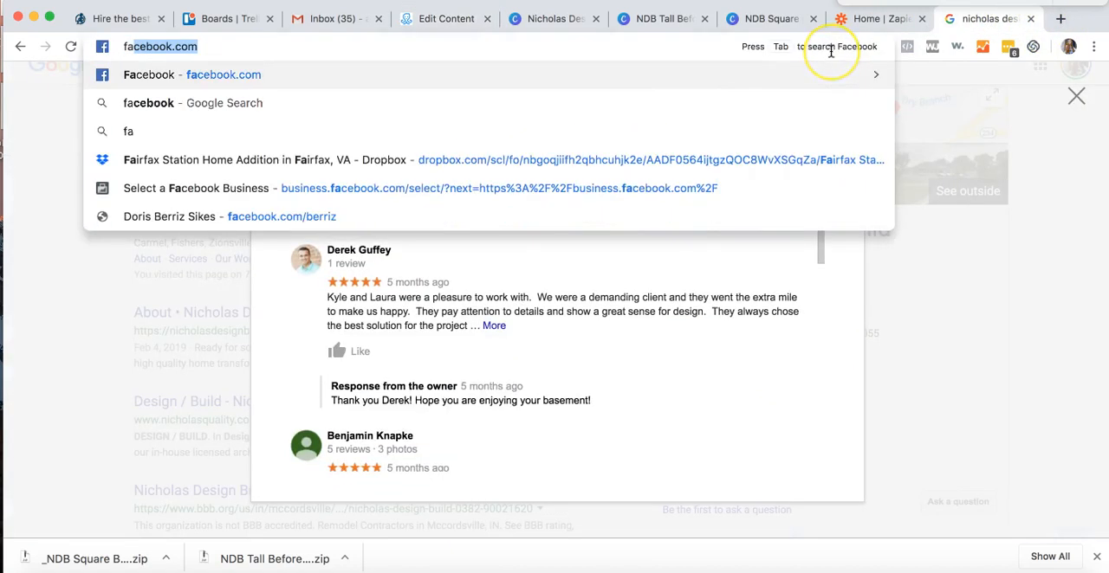
pyautogui.press('Return')
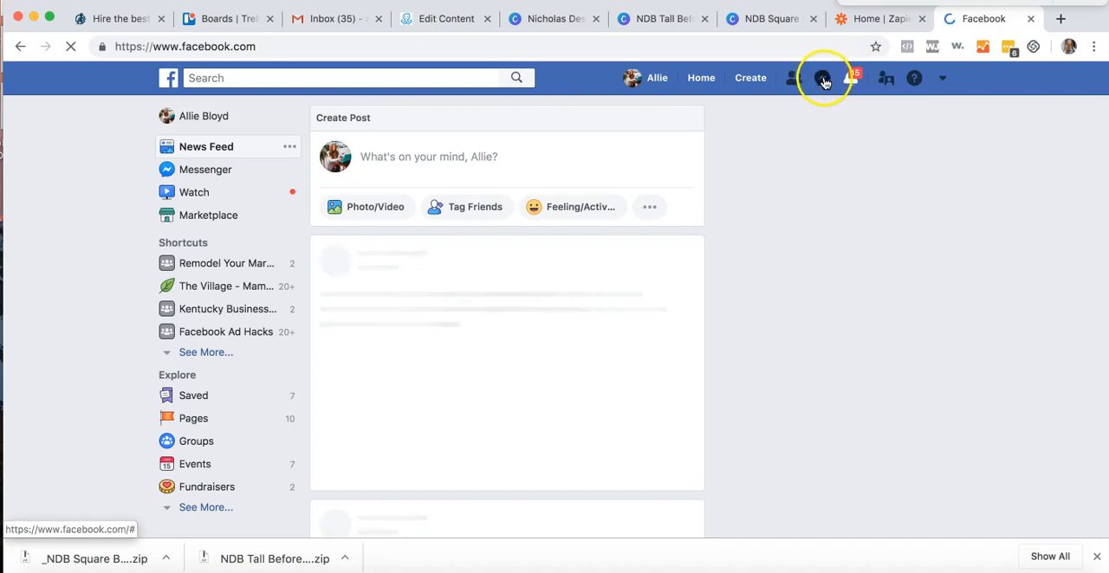
pyautogui.click(823, 80)
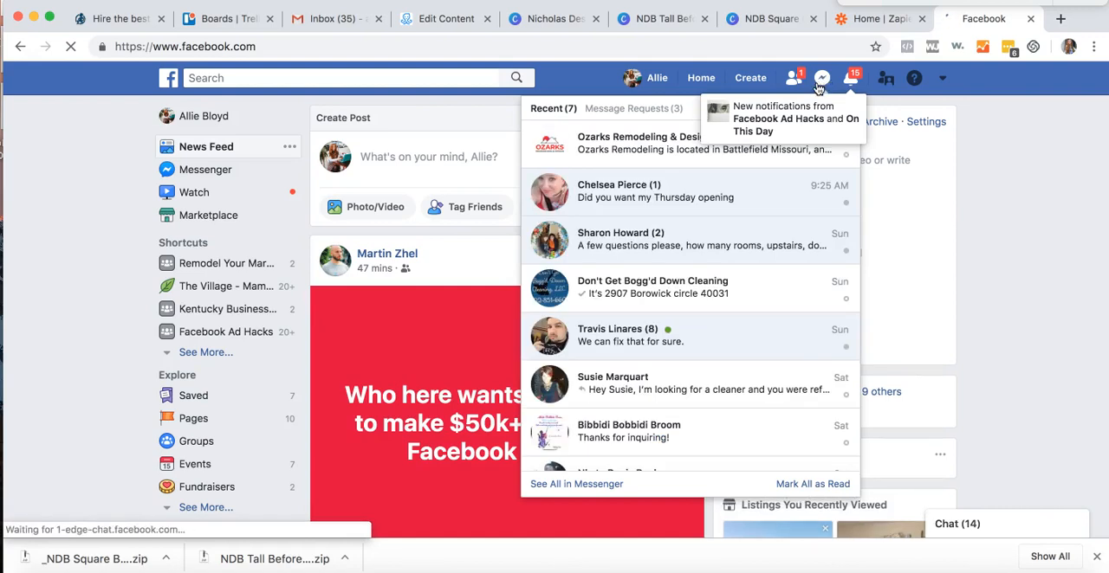
# - Look through the Facebook notifications list and close it
pyautogui.click(852, 80)
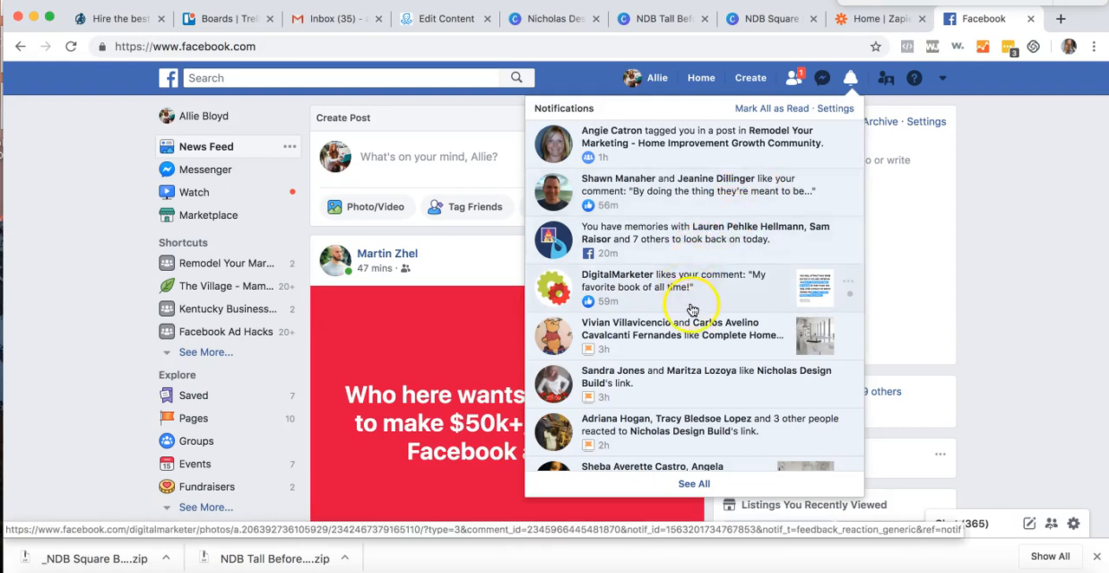
pyautogui.scroll(-2, 693, 381)
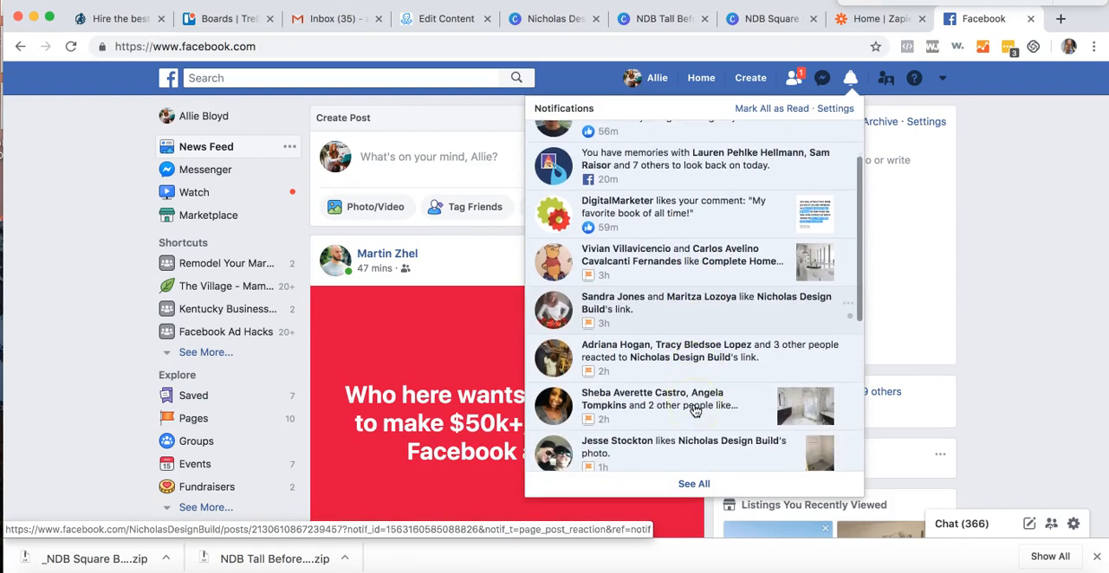
pyautogui.scroll(-1, 695, 411)
pyautogui.scroll(-1, 697, 410)
pyautogui.scroll(3, 697, 411)
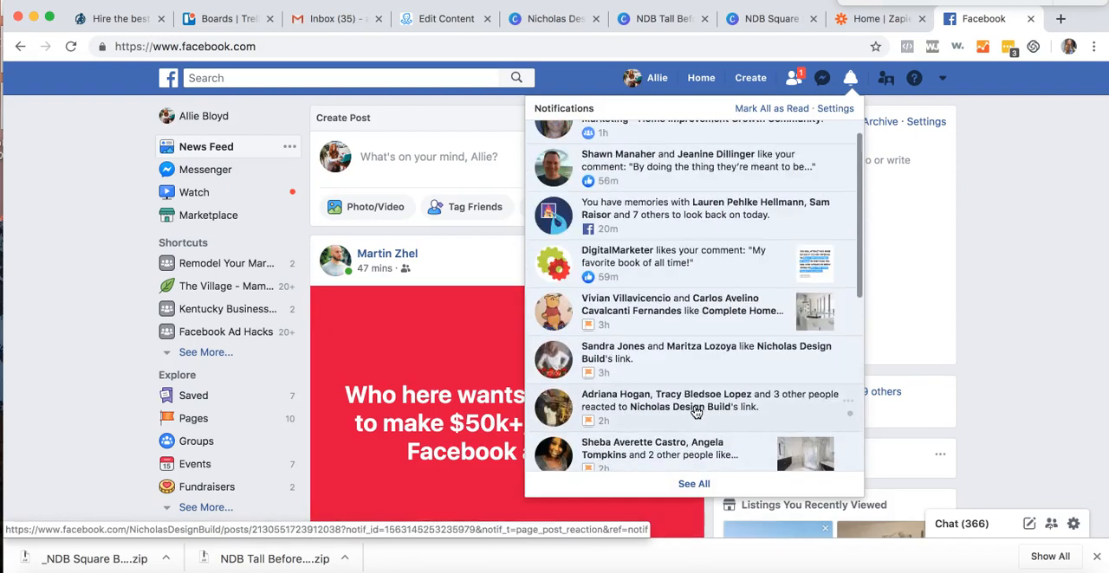
pyautogui.click(958, 273)
# - Return to the ManyChat editor, request the preview again, and switch the gallery card images to the taller square format
pyautogui.click(424, 20)
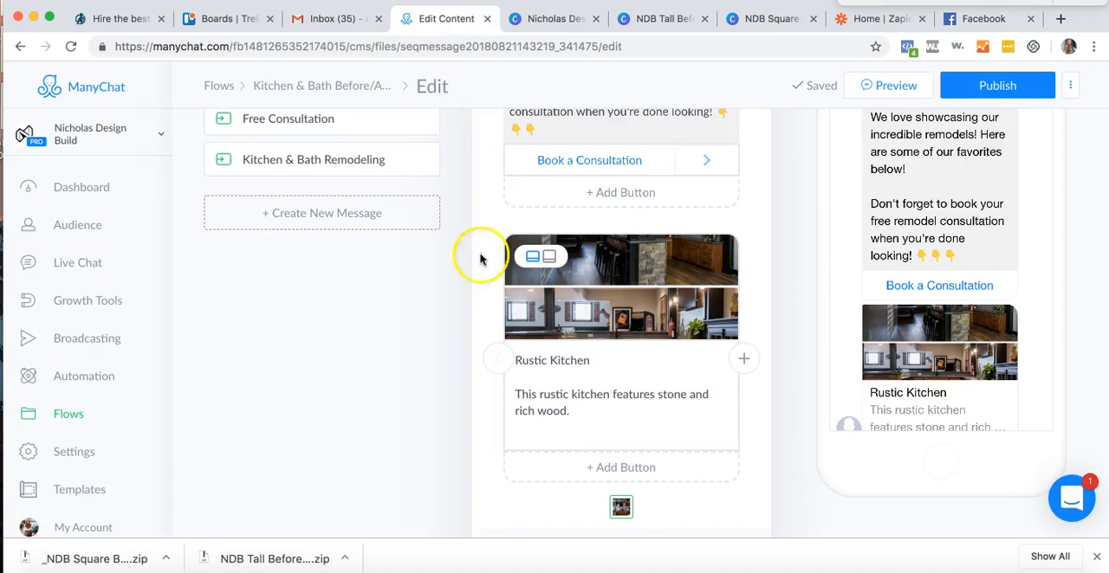
pyautogui.click(925, 87)
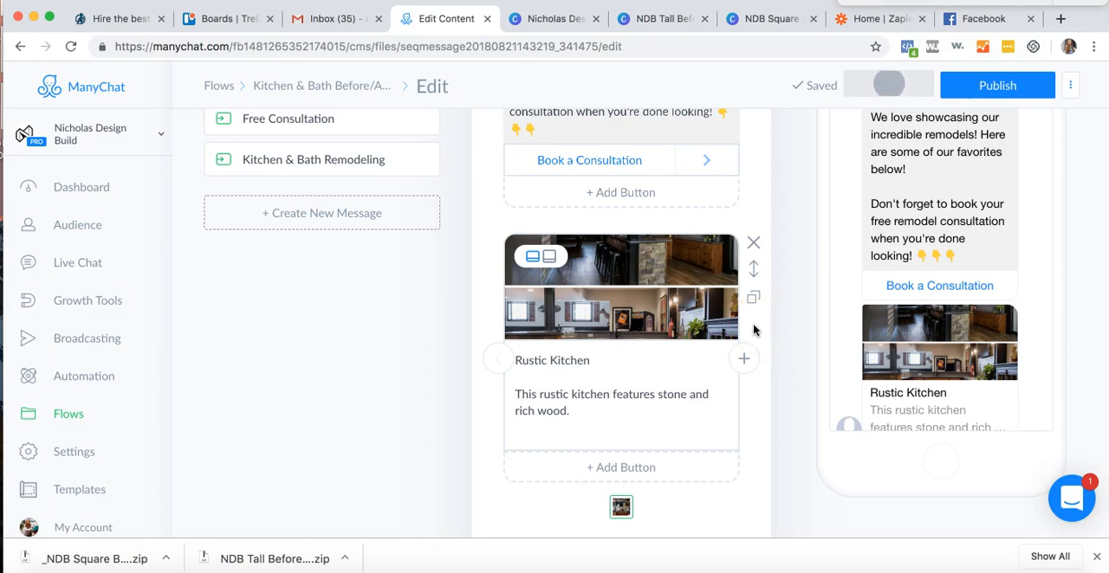
pyautogui.click(549, 257)
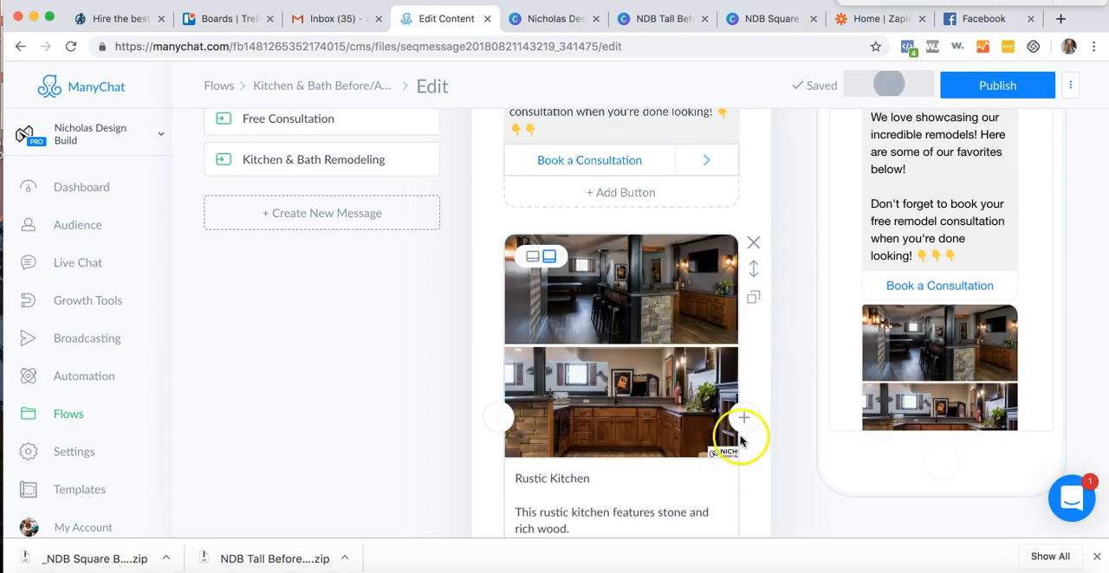
pyautogui.scroll(-3, 740, 441)
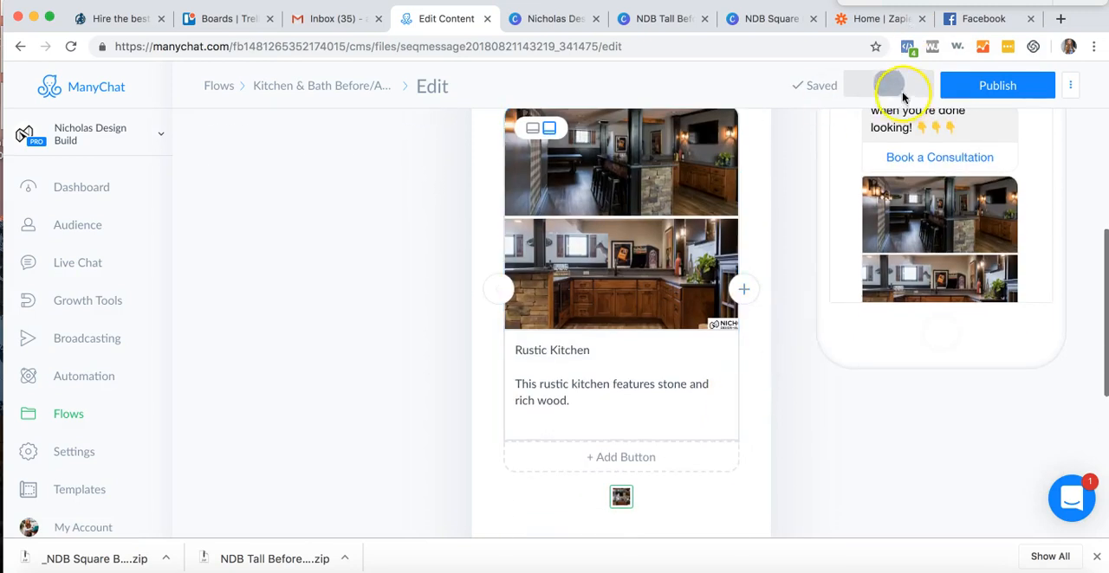
# - Add a second card to the gallery after Rustic Kitchen and upload 21.png from the _NDB Square Before_After folder as its image
pyautogui.scroll(3, 718, 185)
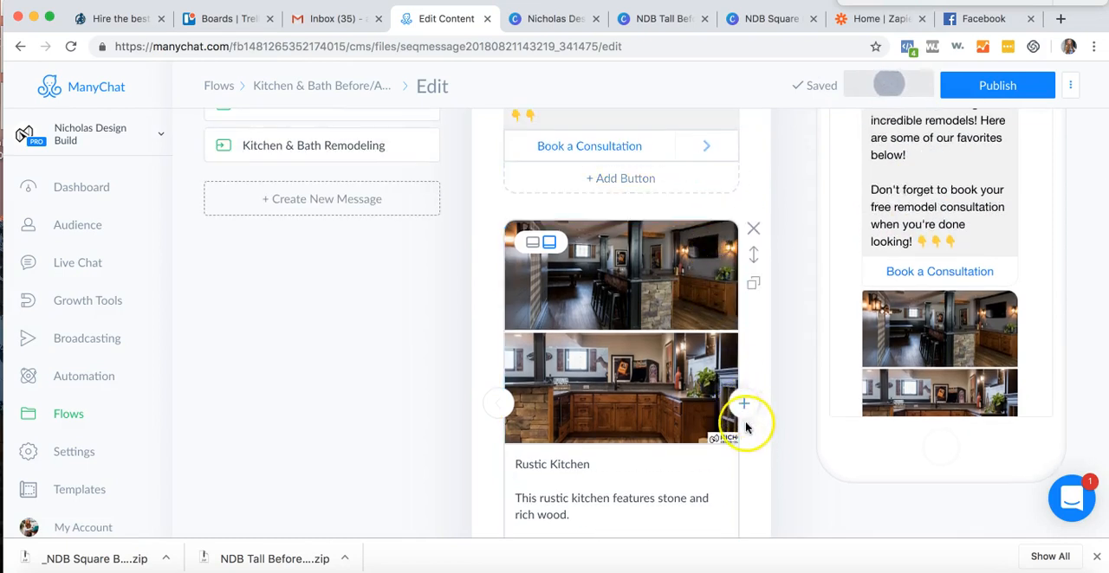
pyautogui.click(744, 404)
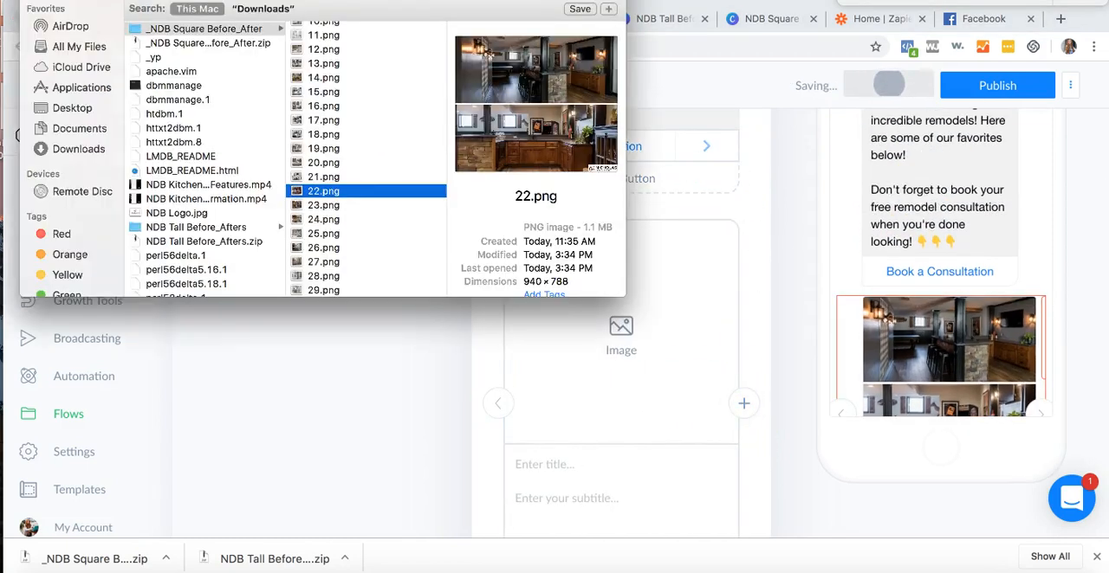
pyautogui.click(321, 177)
pyautogui.moveTo(321, 177); pyautogui.dragTo(607, 338)
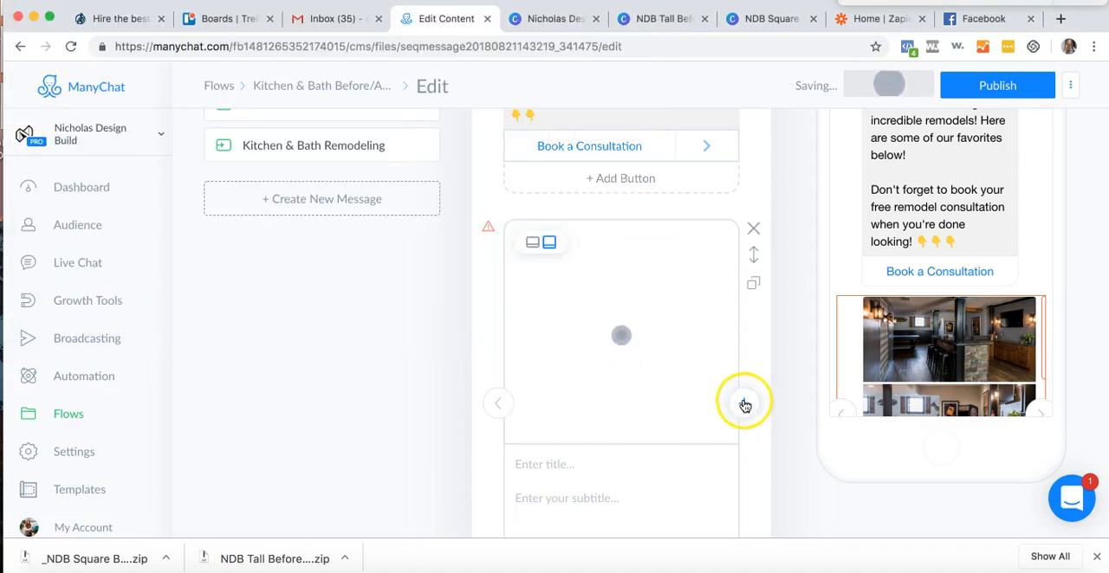
# - Add a third gallery card and upload 20.png from the _NDB Square Before_After folder as its image
pyautogui.click(745, 404)
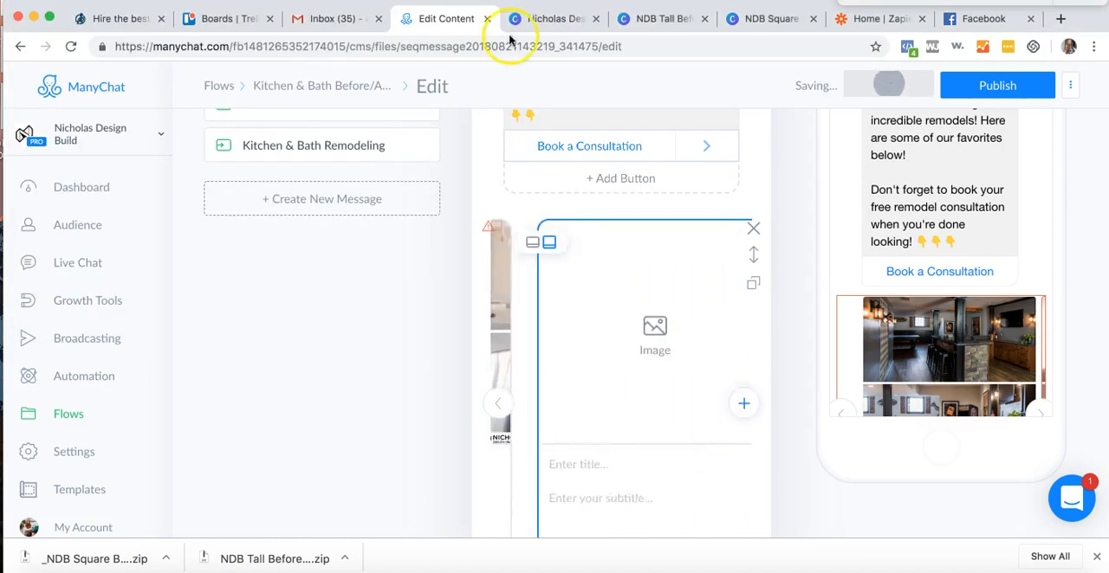
pyautogui.click(468, 1)
pyautogui.click(313, 162)
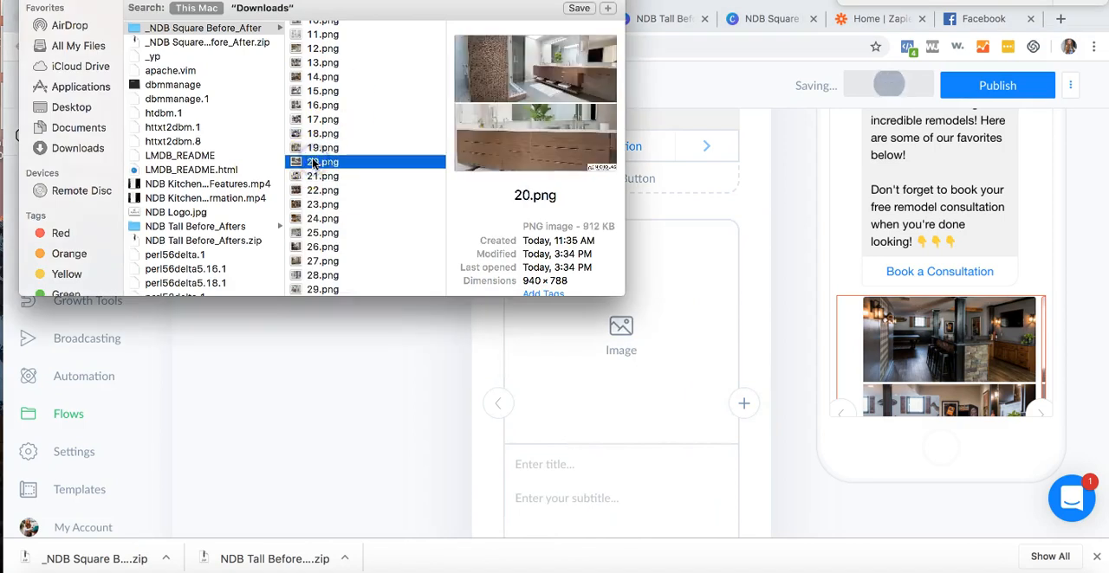
pyautogui.moveTo(313, 165); pyautogui.dragTo(644, 351)
# - Add a fourth gallery card and upload 19.png from the _NDB Square Before_After folder as its image
pyautogui.click(744, 404)
pyautogui.click(396, 4)
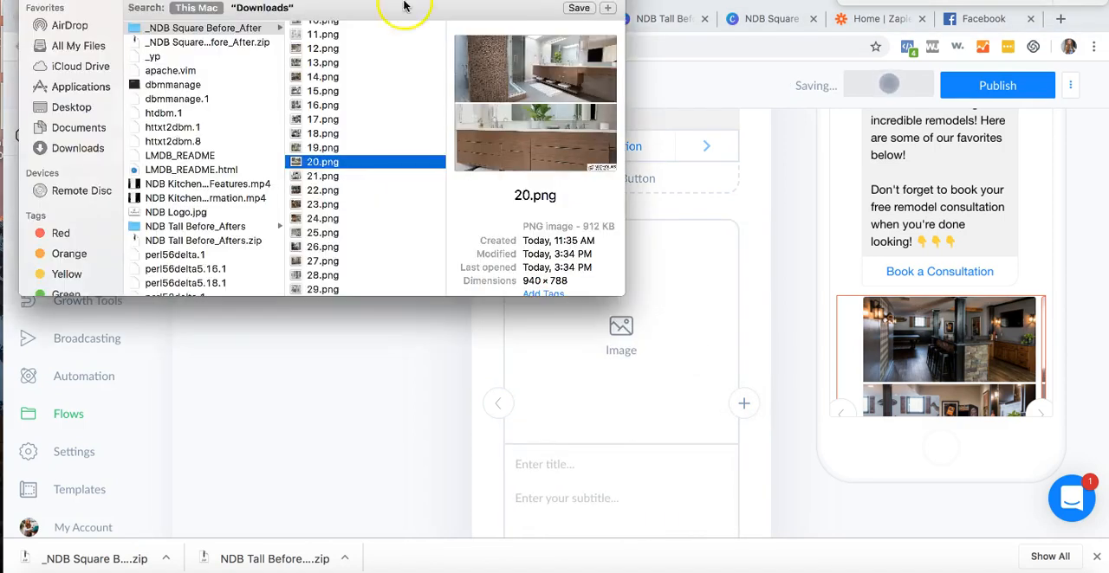
pyautogui.click(324, 135)
pyautogui.click(328, 148)
pyautogui.moveTo(333, 152); pyautogui.dragTo(605, 373)
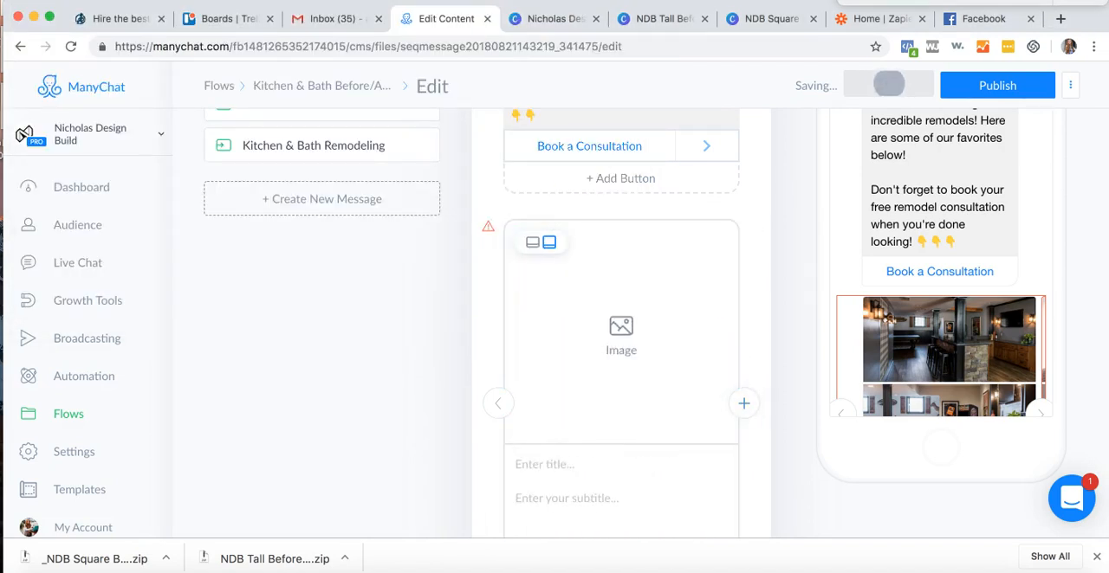
# - Upload 17.png from the _NDB Square Before_After folder as the image of the new fifth gallery card
pyautogui.click(479, 3)
pyautogui.click(324, 131)
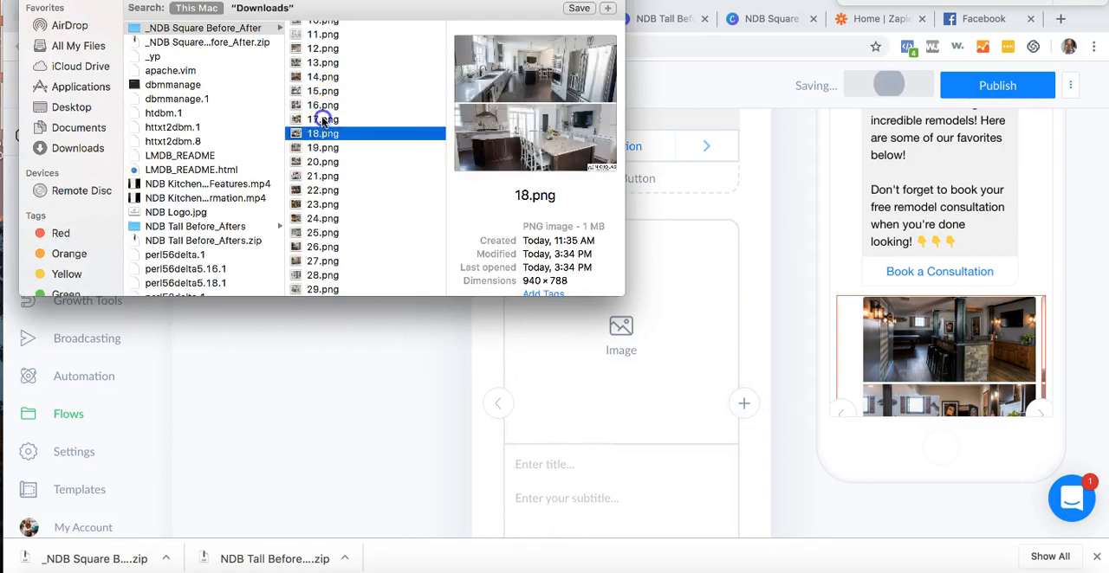
pyautogui.click(323, 120)
pyautogui.moveTo(325, 119); pyautogui.dragTo(592, 347)
# - Add another gallery card, compare images 14 to 16, and upload 15.png as the empty card's image
pyautogui.click(748, 403)
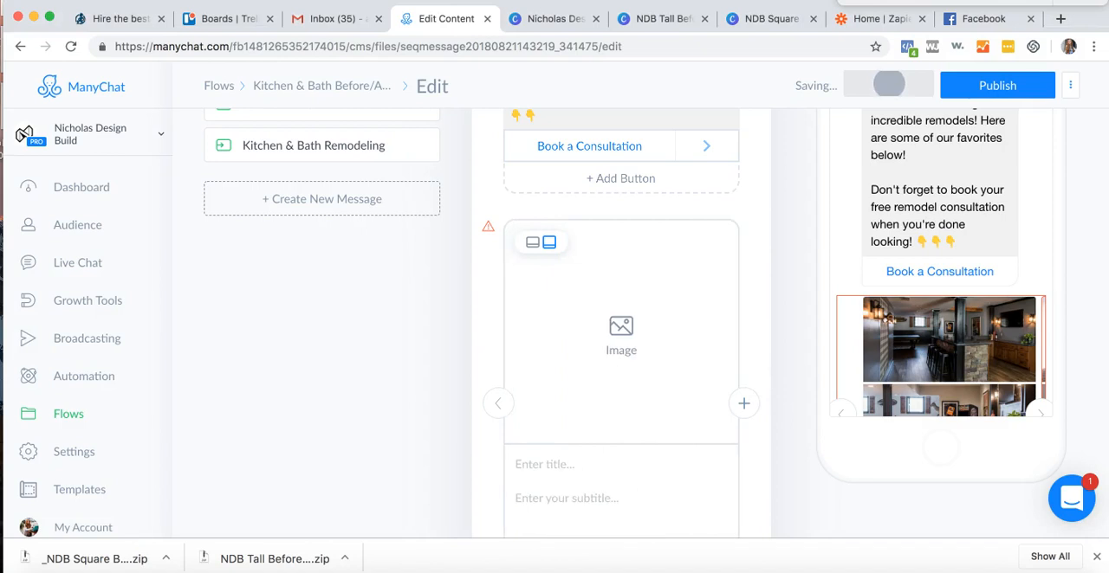
pyautogui.click(479, 3)
pyautogui.click(350, 106)
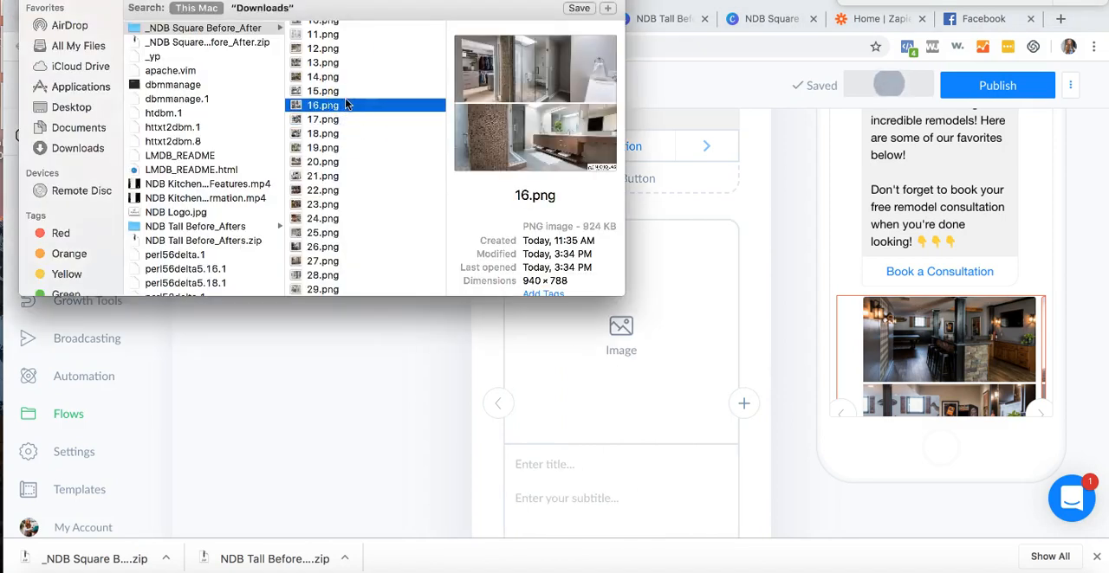
pyautogui.click(325, 90)
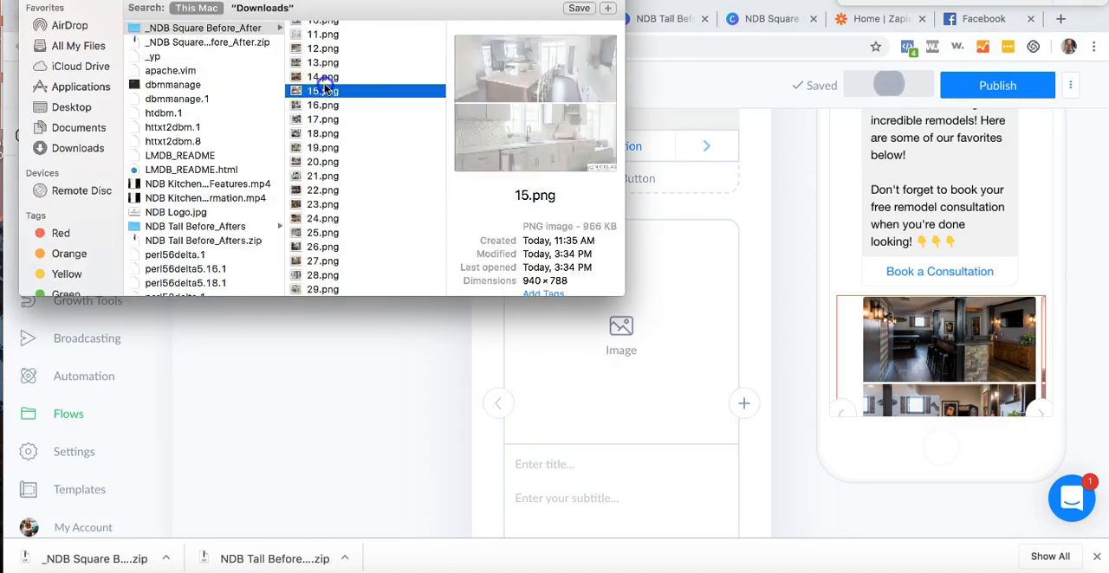
pyautogui.click(325, 76)
pyautogui.moveTo(325, 90); pyautogui.dragTo(581, 329)
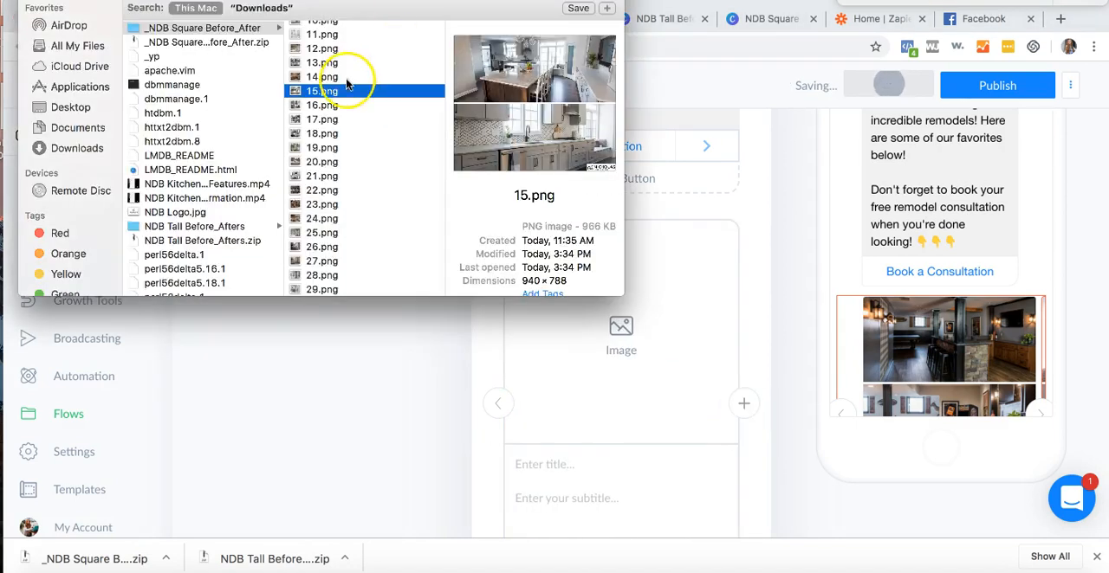
# - Upload 11.png from the _NDB Square Before_After folder to the empty gallery card and add one more empty card
pyautogui.click(351, 76)
pyautogui.click(345, 91)
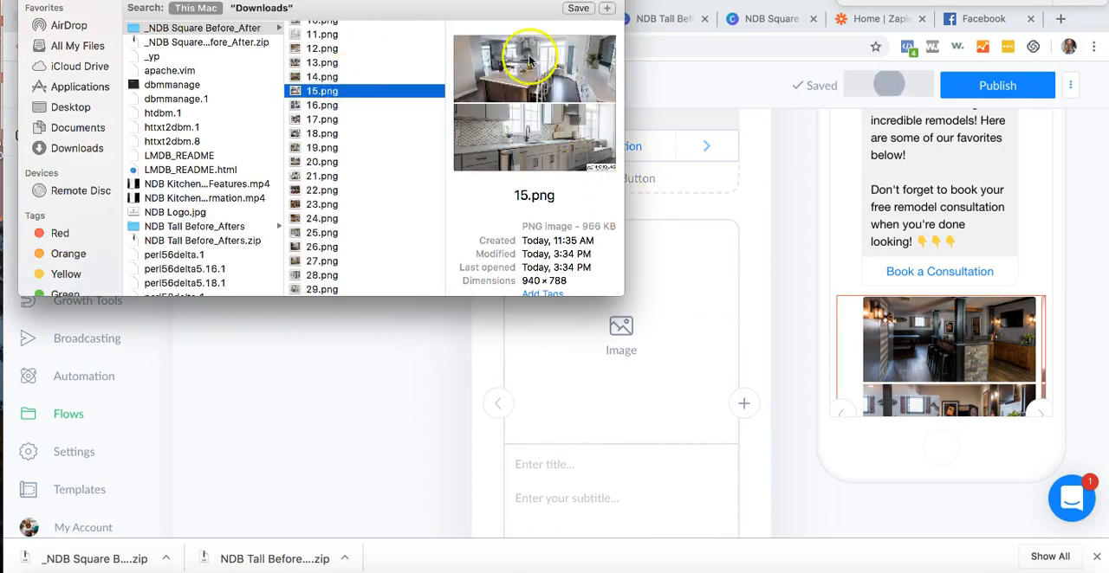
pyautogui.click(338, 77)
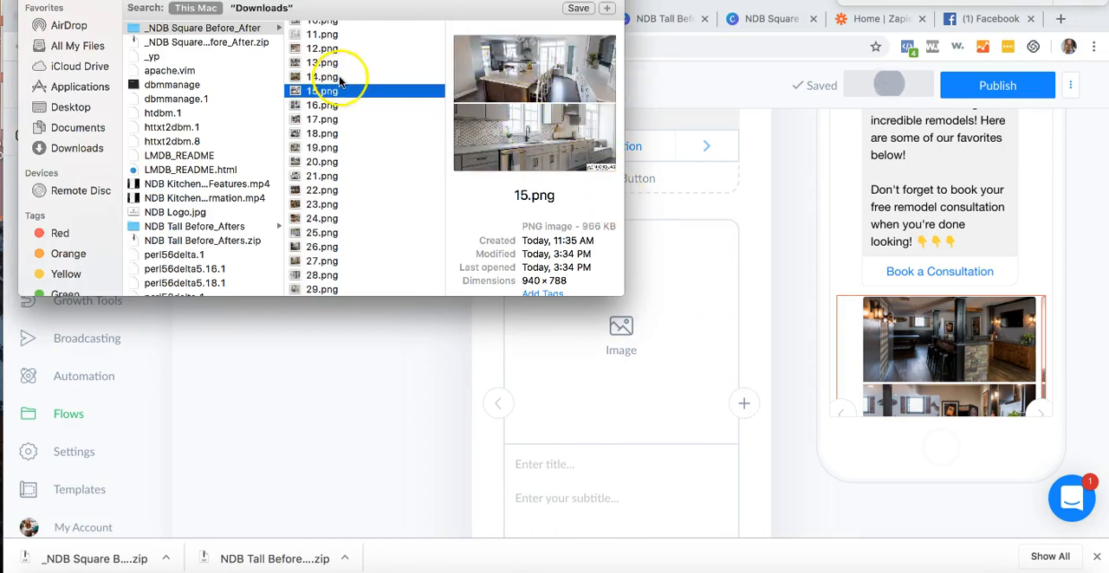
pyautogui.click(339, 64)
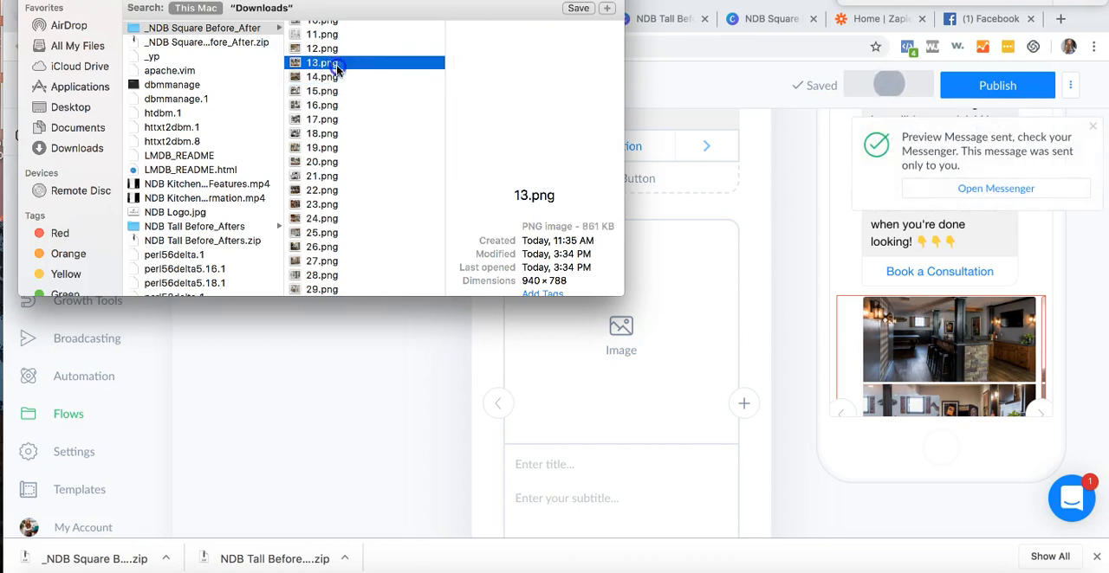
pyautogui.click(337, 52)
pyautogui.scroll(2, 338, 57)
pyautogui.click(338, 65)
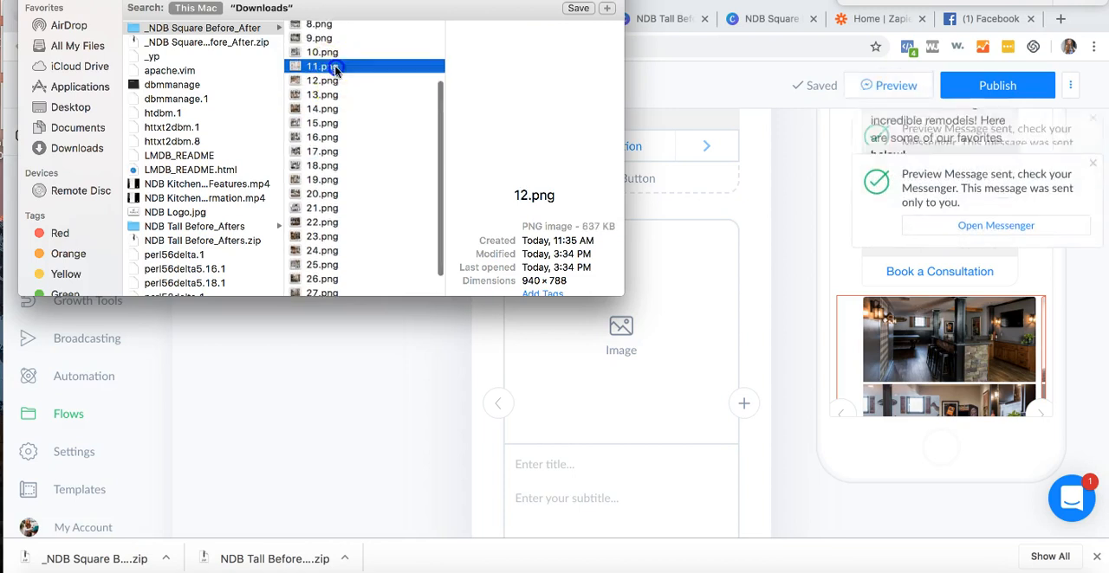
pyautogui.moveTo(336, 64); pyautogui.dragTo(631, 355)
pyautogui.click(742, 403)
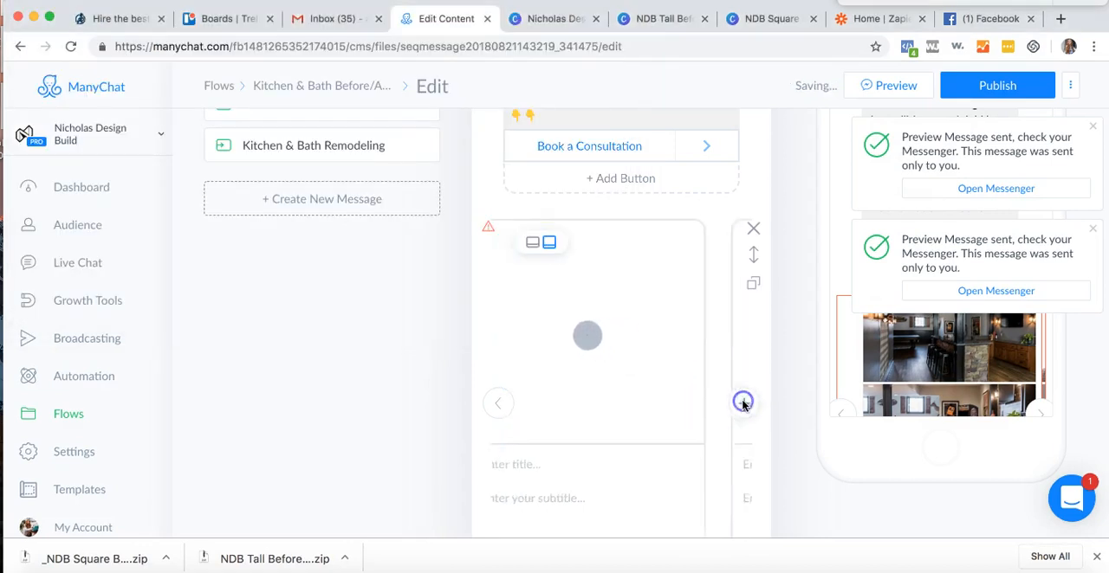
# - Look through the other images in the _NDB Square Before_After folder for a suitable picture for the empty card
pyautogui.press('super+Tab')
pyautogui.click(320, 51)
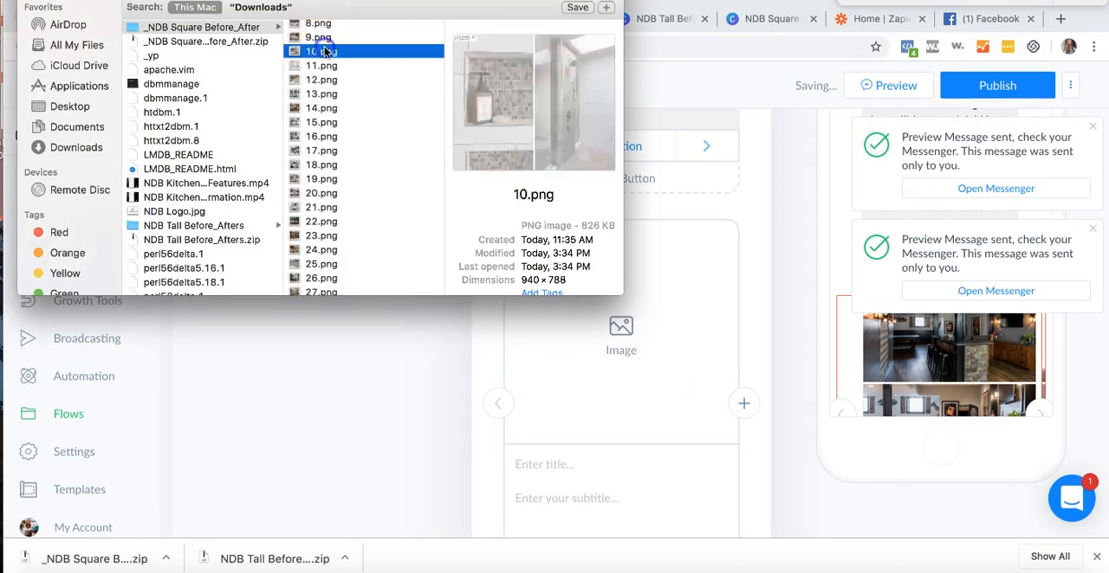
pyautogui.scroll(2, 325, 70)
pyautogui.click(322, 71)
pyautogui.click(321, 57)
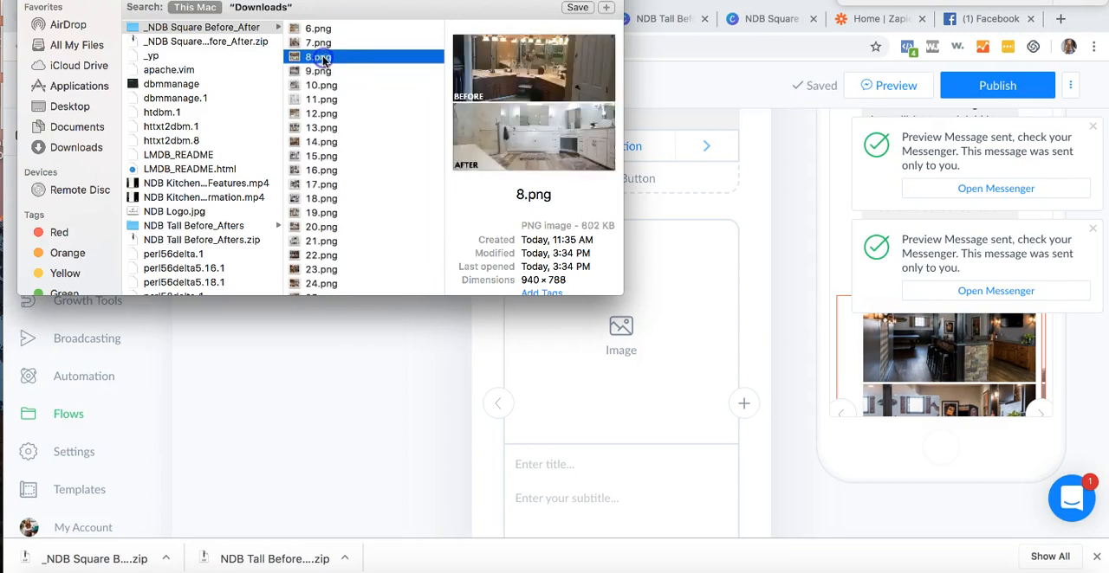
pyautogui.click(322, 42)
pyautogui.click(318, 29)
pyautogui.scroll(3, 319, 39)
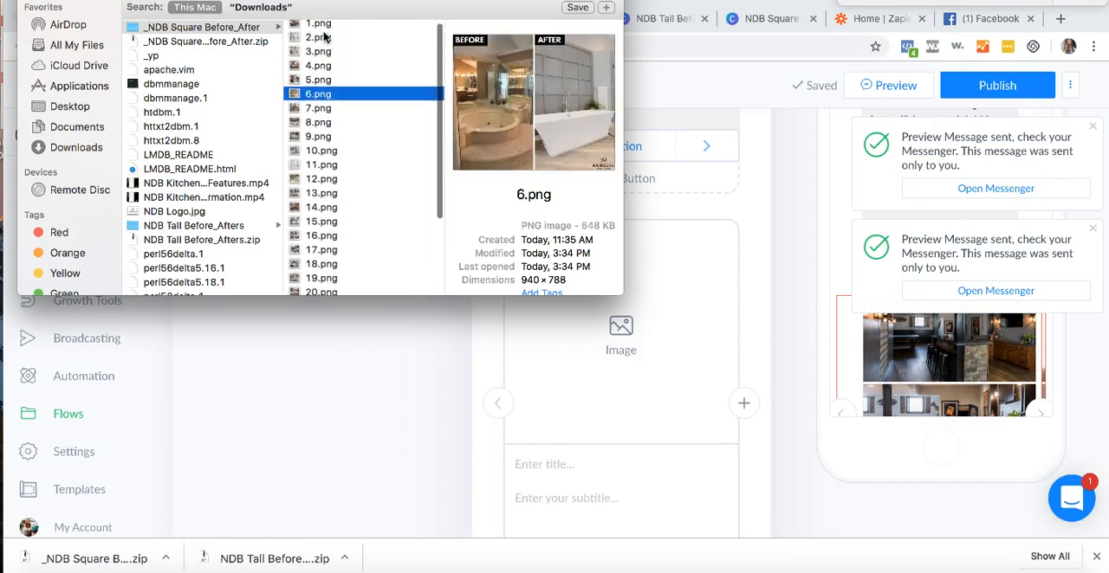
pyautogui.click(321, 79)
pyautogui.click(319, 65)
pyautogui.scroll(1, 320, 62)
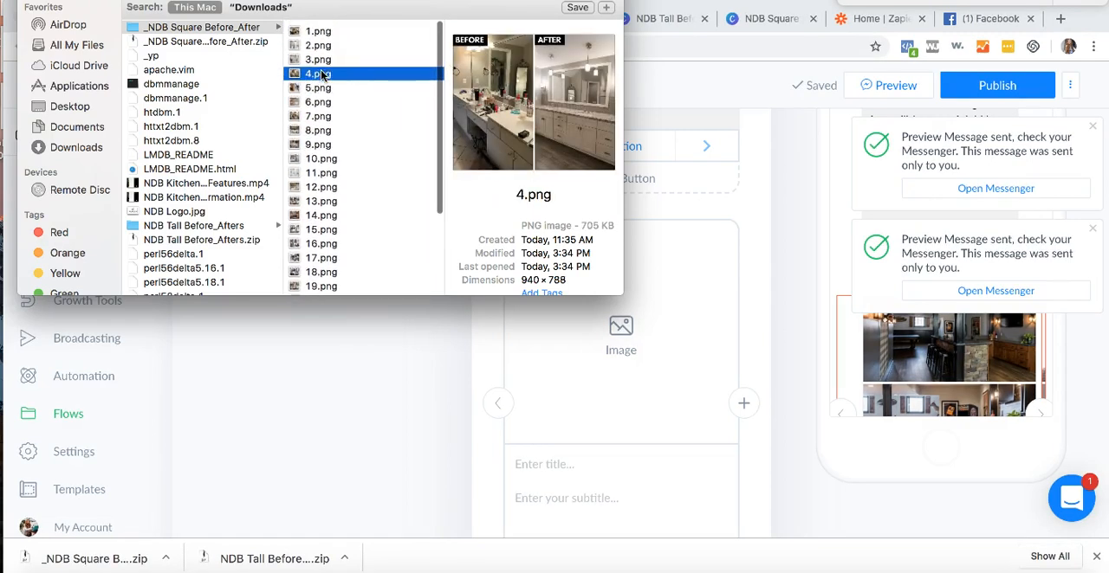
pyautogui.click(319, 56)
pyautogui.click(320, 41)
pyautogui.click(318, 27)
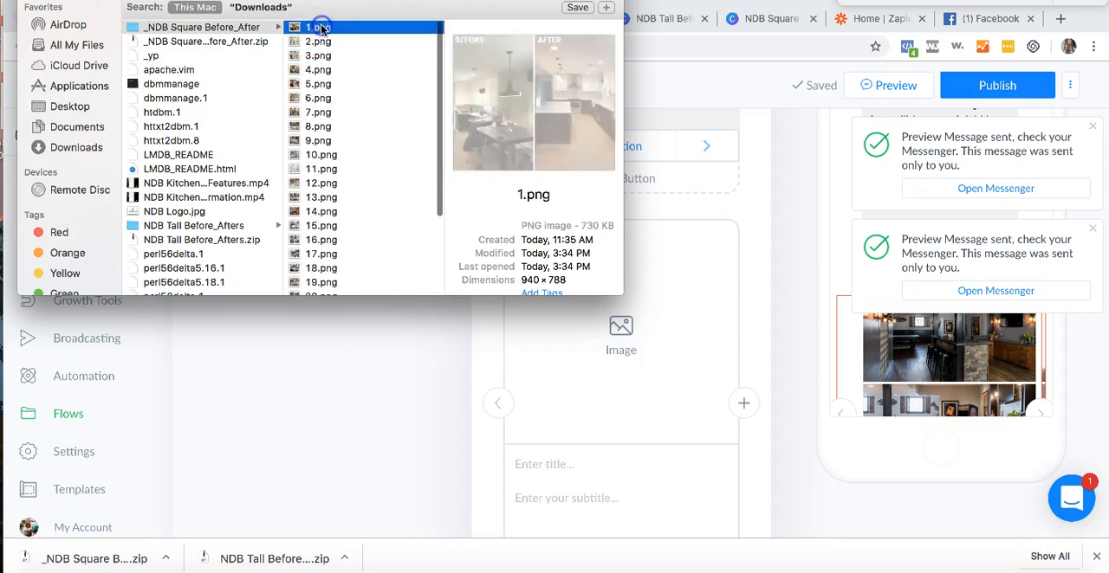
pyautogui.scroll(-5, 345, 234)
pyautogui.click(322, 288)
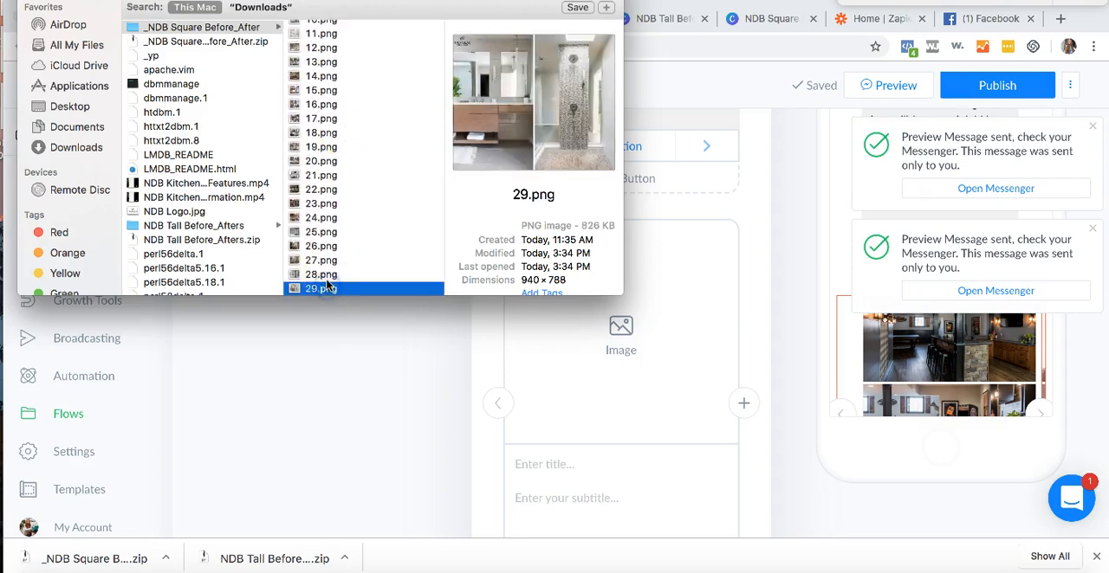
pyautogui.click(324, 275)
pyautogui.click(322, 261)
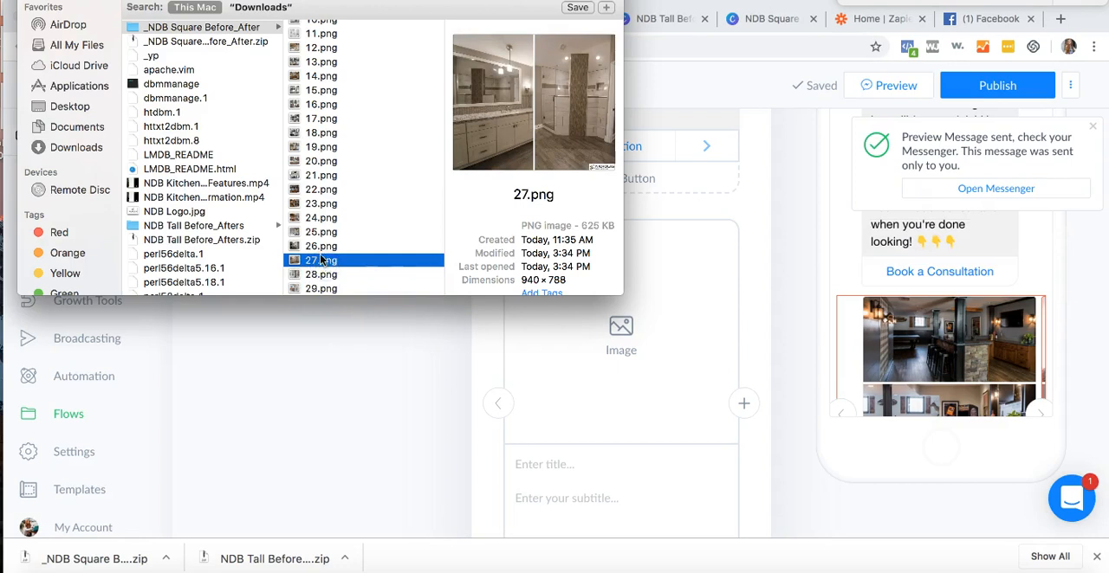
pyautogui.click(320, 246)
pyautogui.click(320, 233)
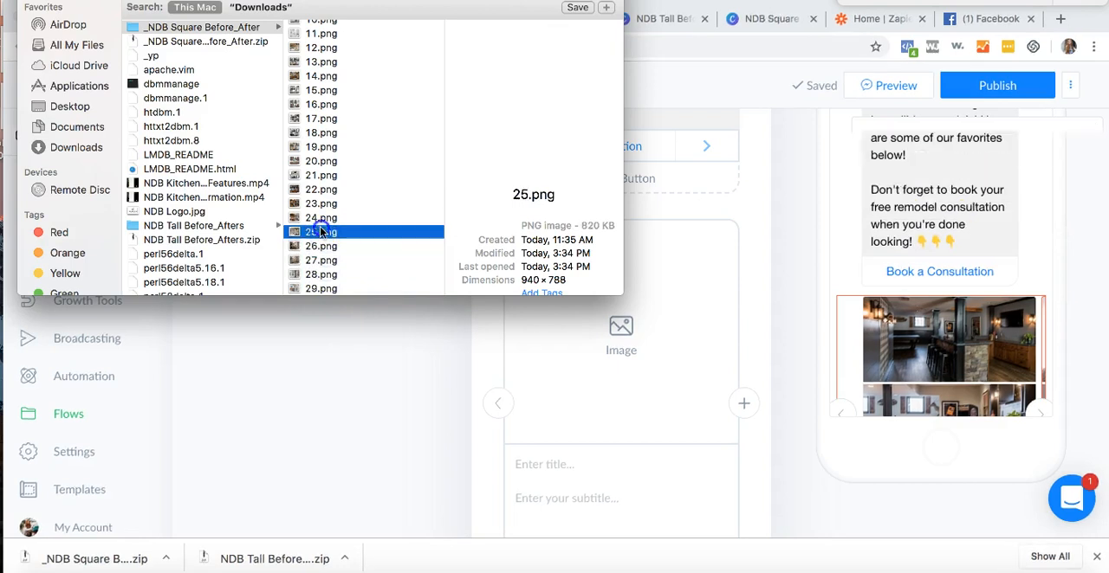
pyautogui.click(322, 218)
pyautogui.press('Return')
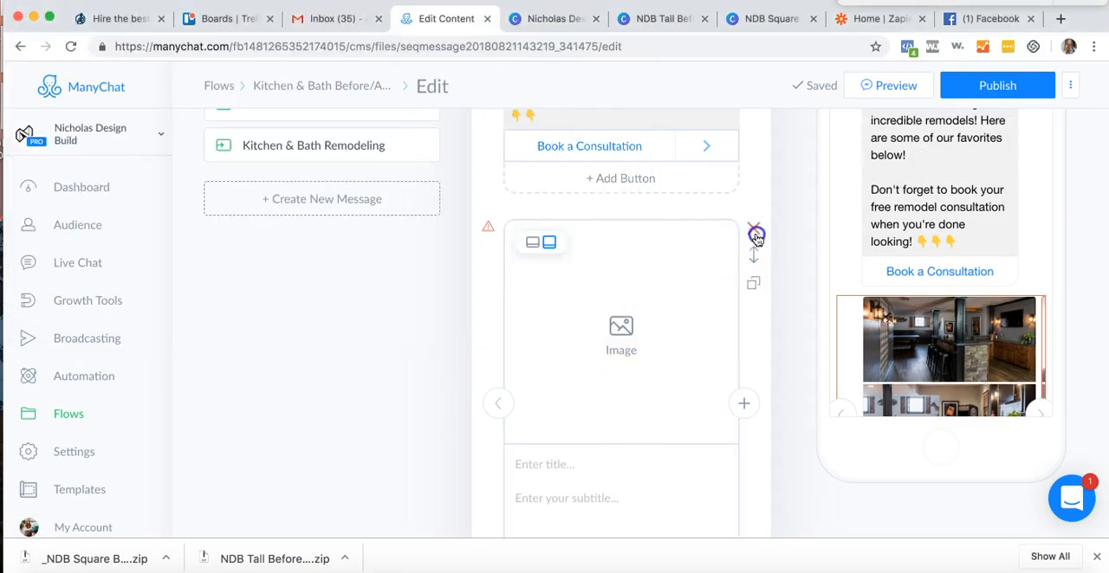
# - Title the second card "Transitional Kitchen" with the subtitle "This amazing kitchen features a huge L shaped island and fun backsplash tile."
pyautogui.click(742, 404)
pyautogui.click(587, 462)
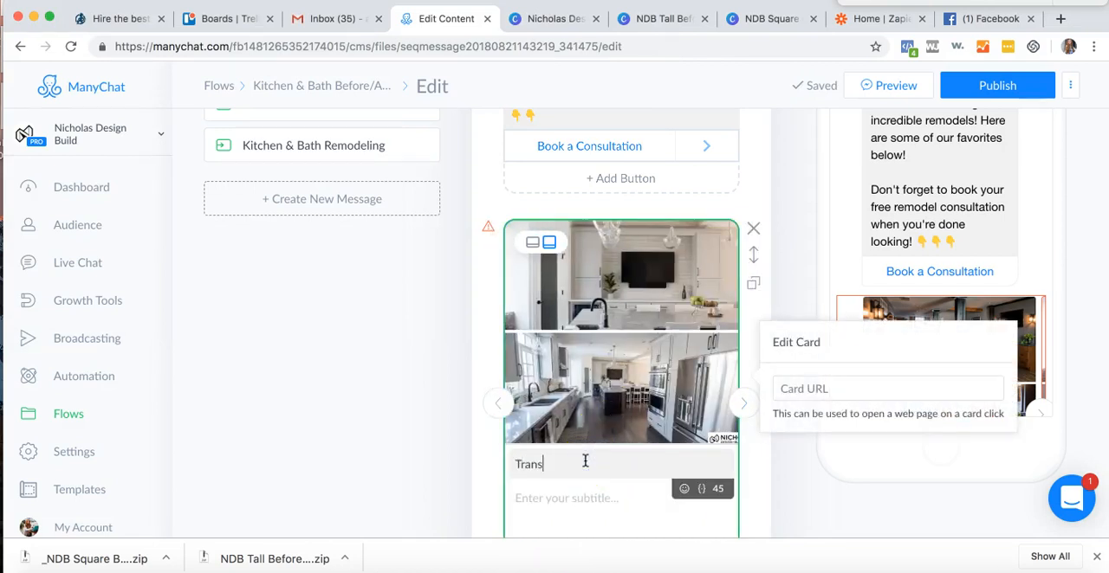
pyautogui.press('Tab')
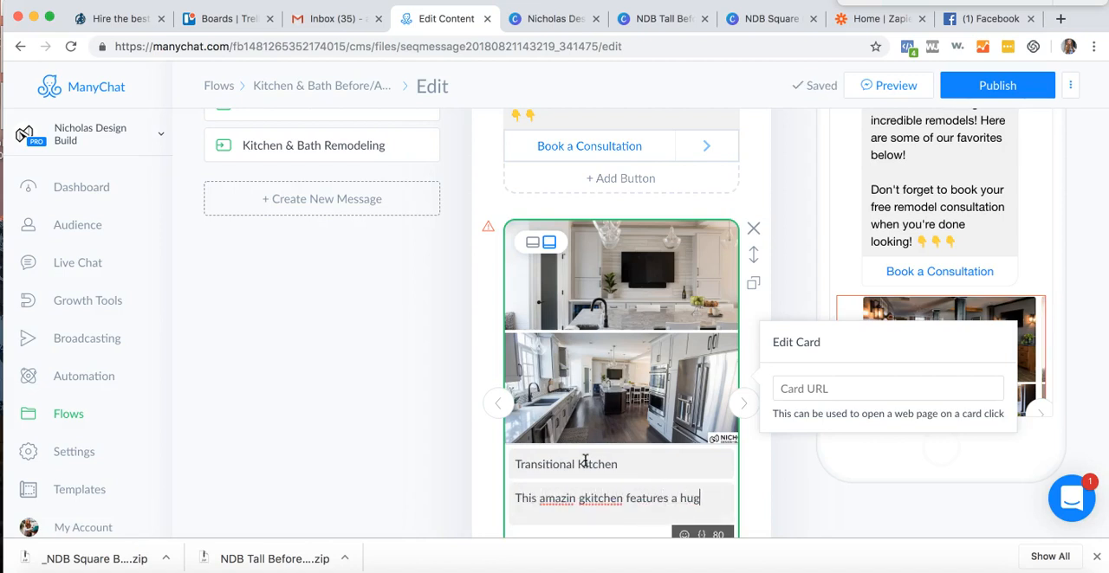
pyautogui.write('shaped island and fun backsplash tile.')
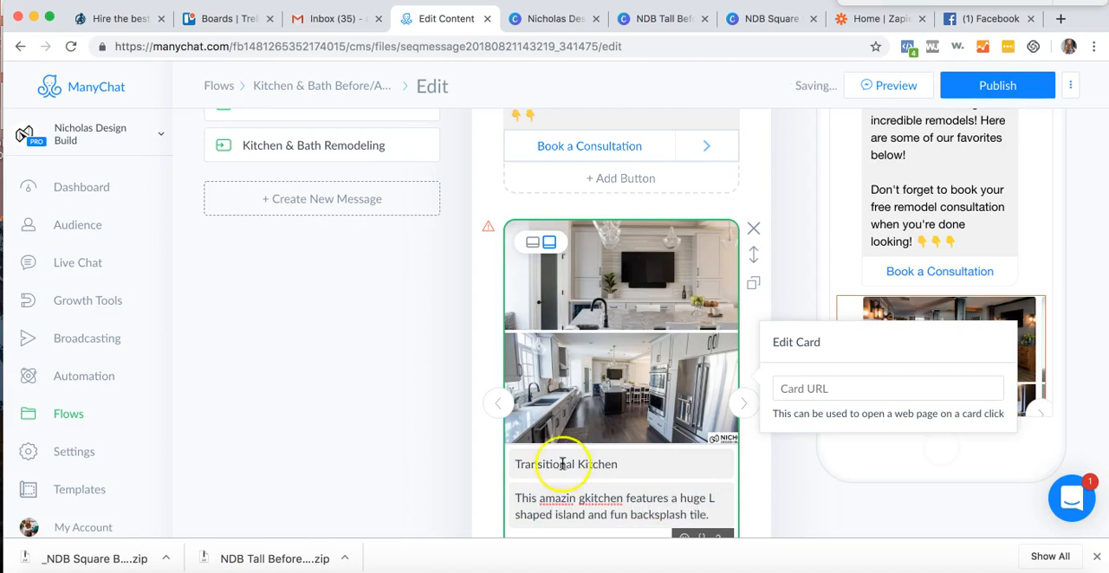
pyautogui.press('BackSpace')
pyautogui.write('g')
# - Go to the third gallery card and replace its bathroom vanity image with 16.png from the _NDB Square Before_After folder
pyautogui.click(743, 399)
pyautogui.click(743, 401)
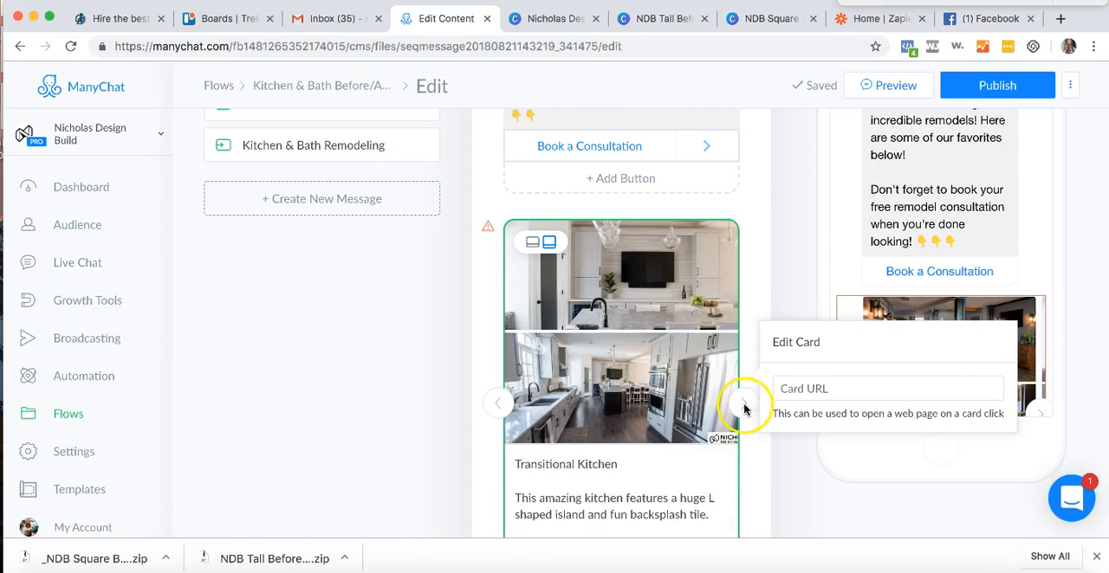
pyautogui.click(743, 404)
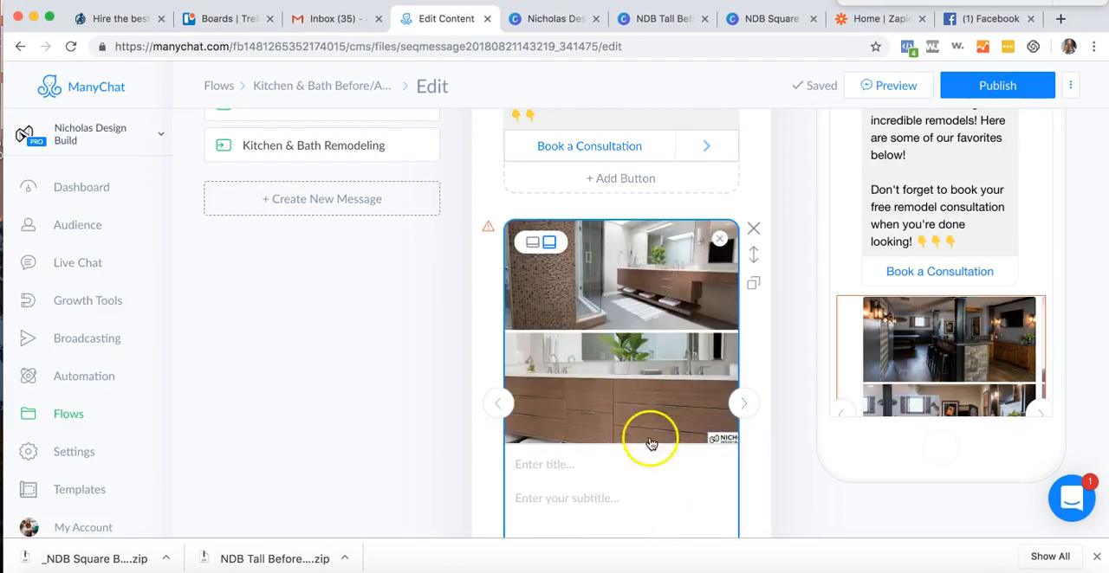
pyautogui.click(644, 271)
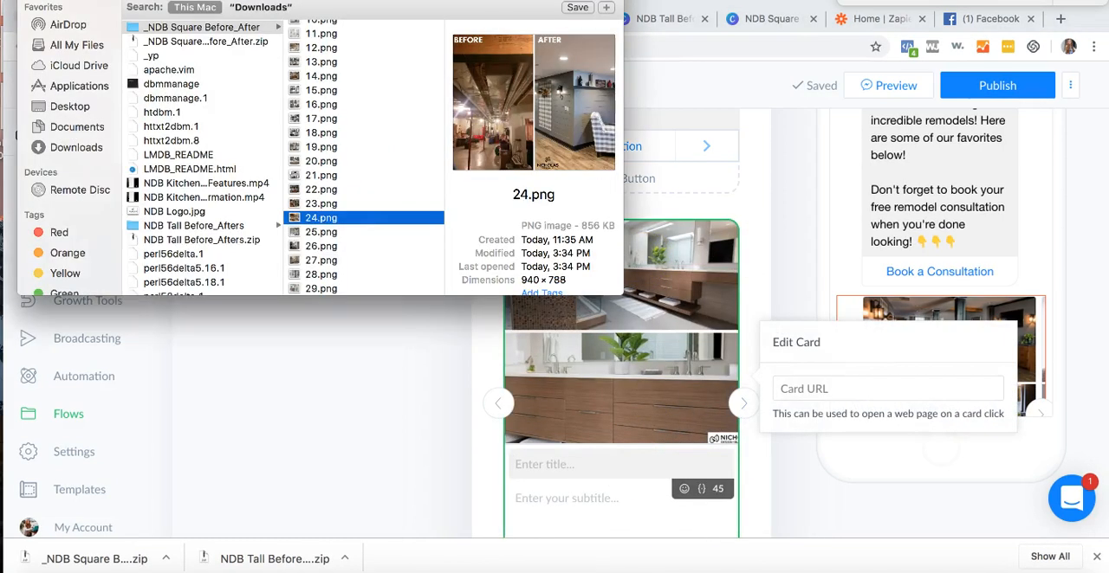
pyautogui.scroll(1, 364, 242)
pyautogui.click(362, 246)
pyautogui.click(361, 258)
pyautogui.click(361, 218)
pyautogui.click(350, 201)
pyautogui.click(349, 176)
pyautogui.click(347, 162)
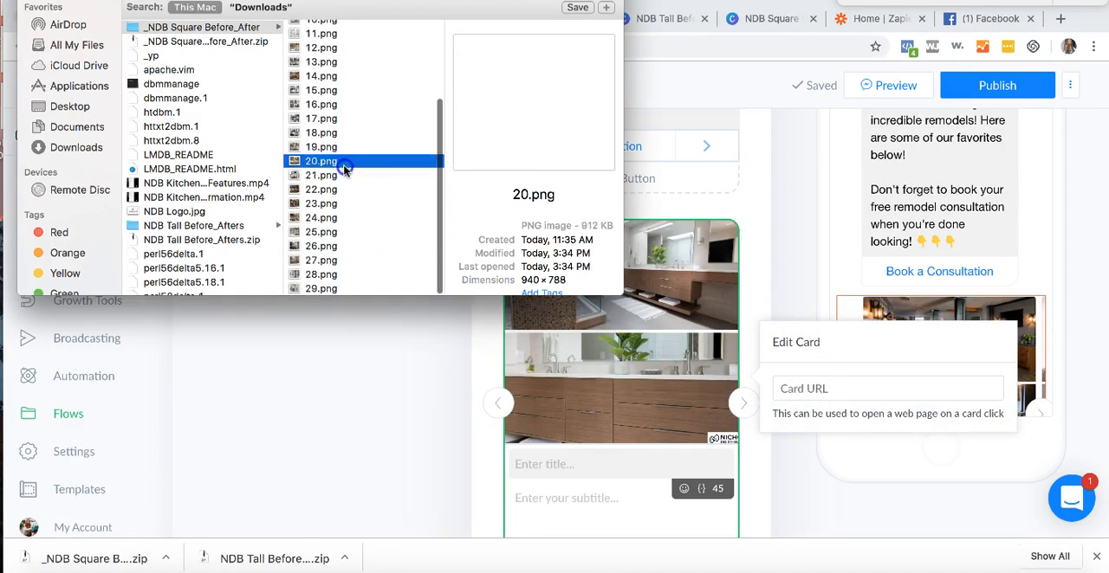
pyautogui.click(343, 149)
pyautogui.click(343, 132)
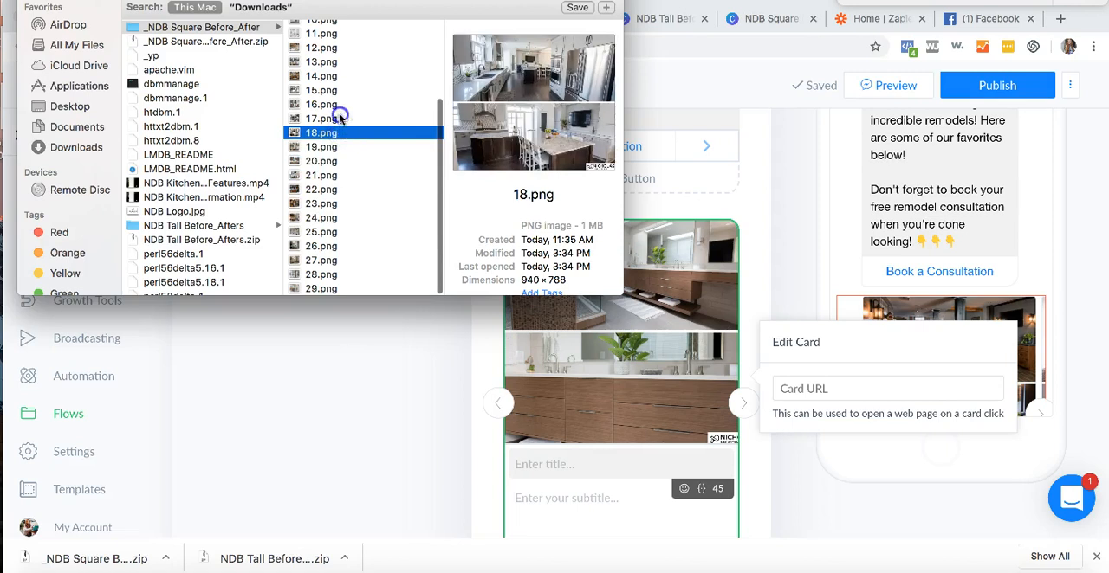
pyautogui.click(338, 118)
pyautogui.click(338, 104)
pyautogui.click(466, 199)
pyautogui.moveTo(466, 200); pyautogui.dragTo(624, 362)
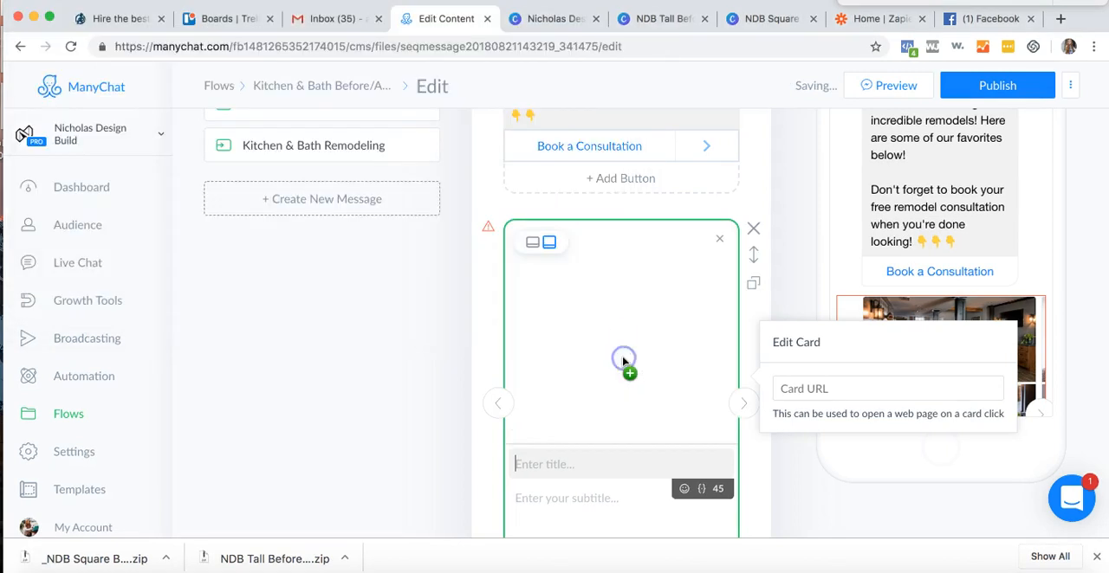
# - Title the third card "Neutral Bathroom" with the subtitle "This custom bathroom features a large double vanity and walk in shower."
pyautogui.click(588, 466)
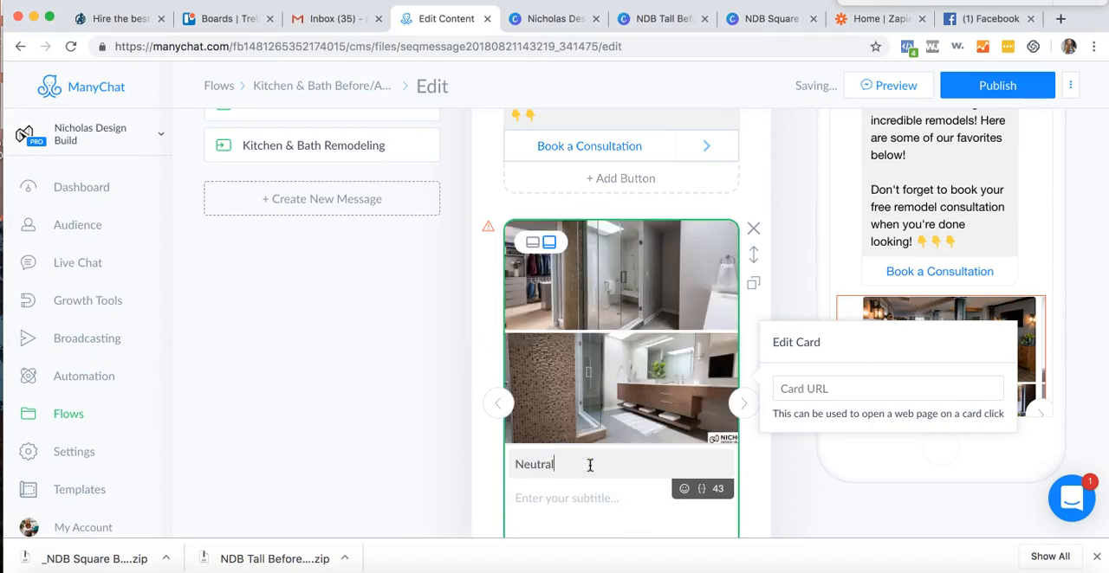
pyautogui.press('Tab')
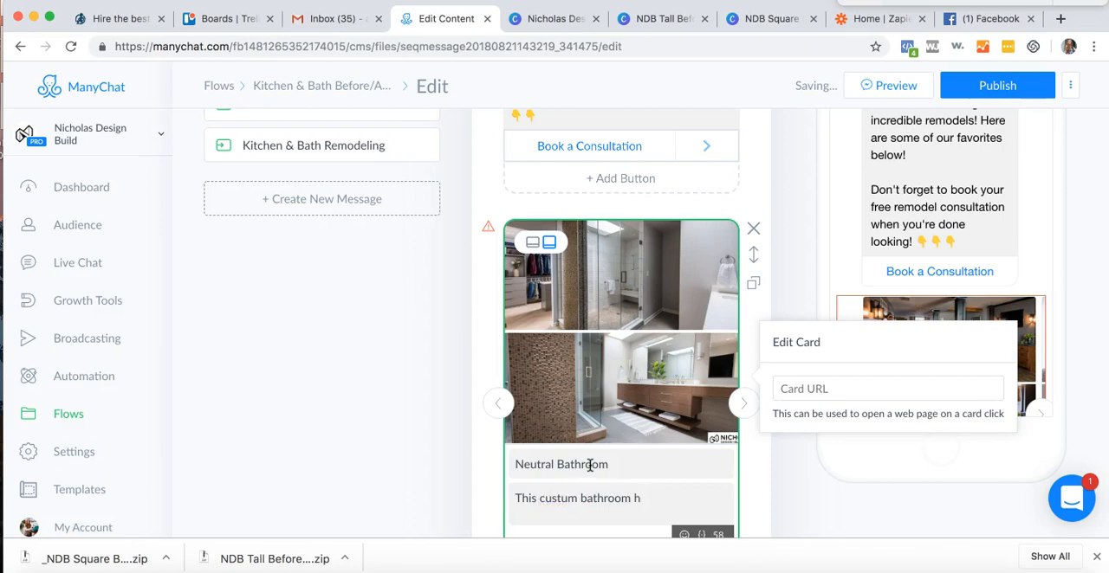
pyautogui.click(661, 533)
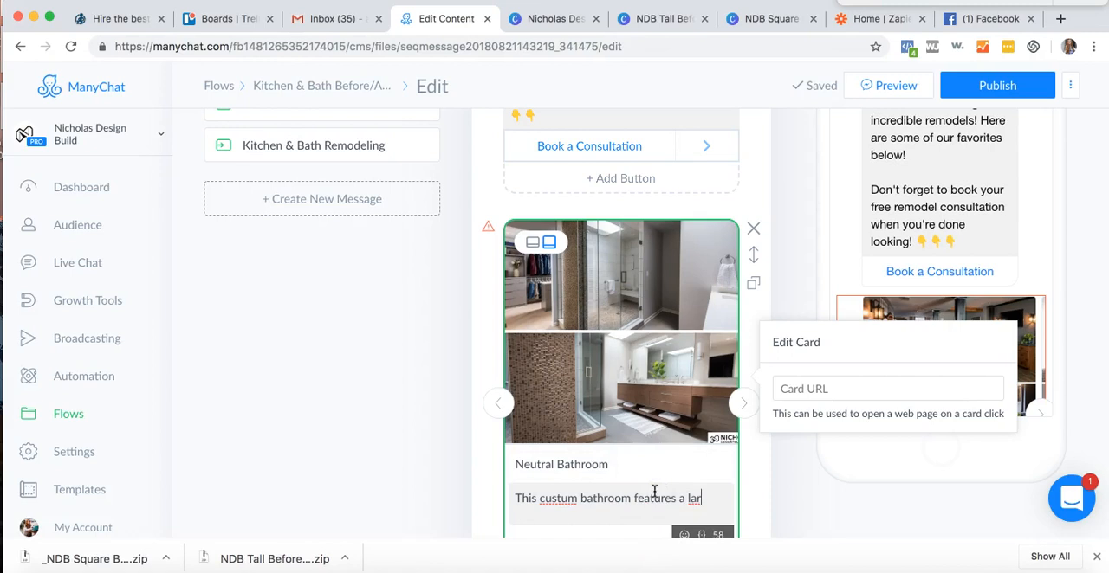
pyautogui.write('double vanity and walk in shower.')
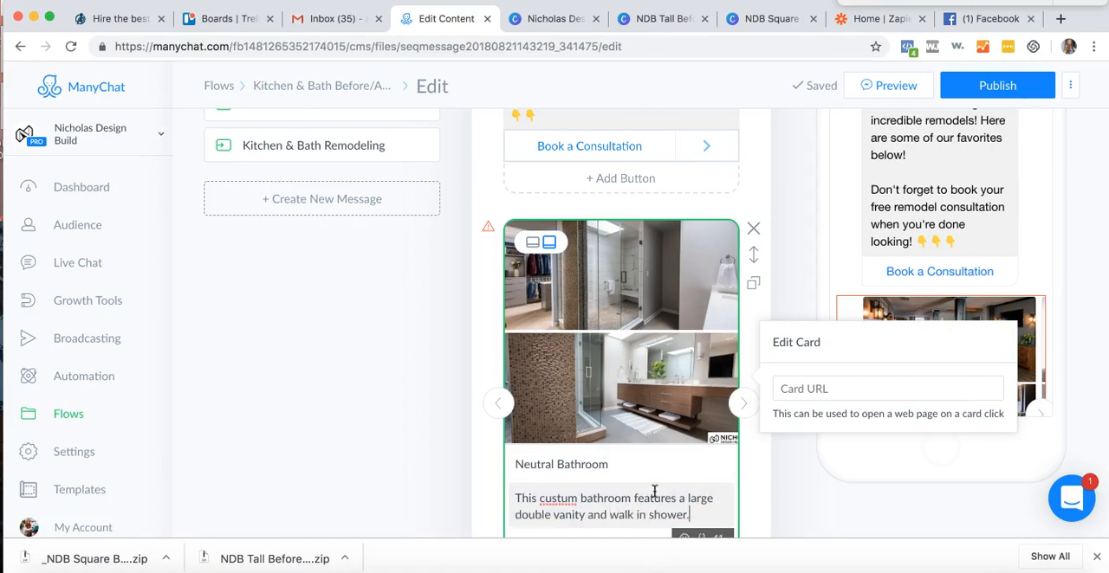
pyautogui.click(567, 499)
pyautogui.press('BackSpace')
pyautogui.write('o')
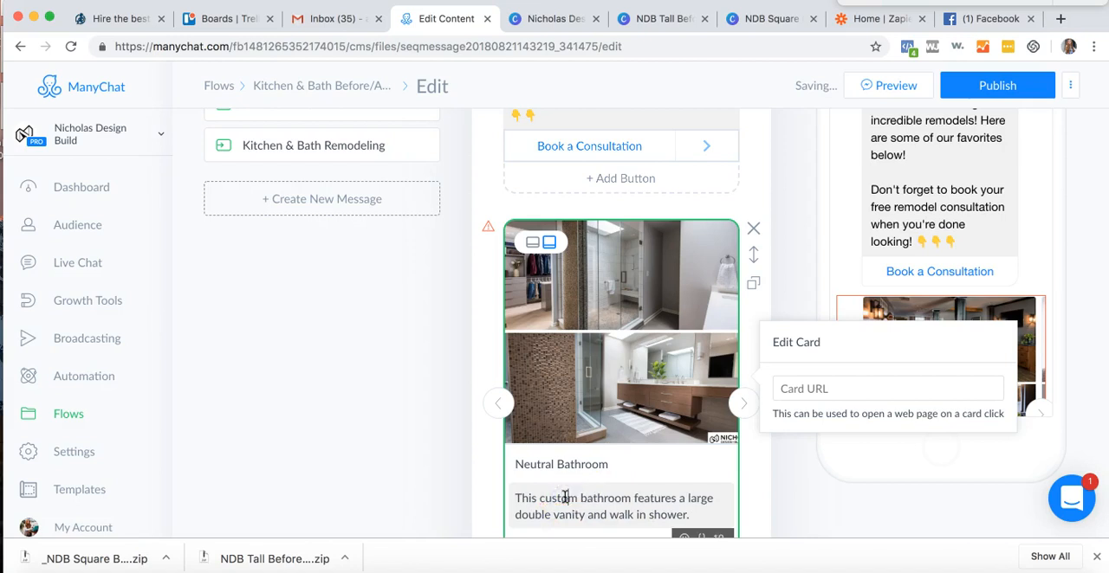
# - Title the farmhouse kitchen card "Modern Farmhouse Kitchen" with the subtitle "This modern farmhouse kitchen features driftwood cabinets and subway tile!"
pyautogui.click(742, 403)
pyautogui.click(744, 402)
pyautogui.click(632, 479)
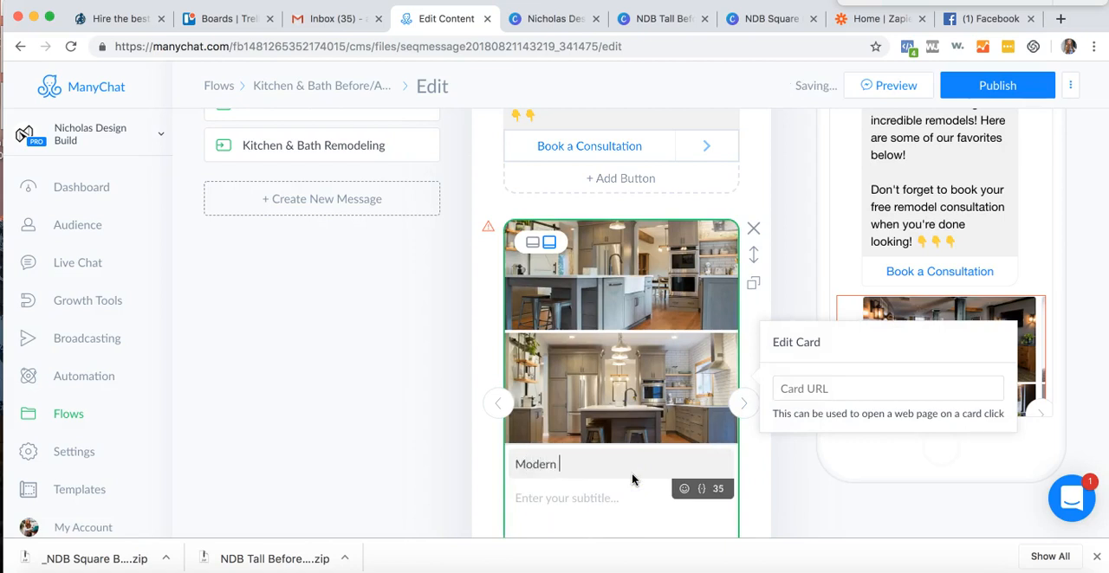
pyautogui.write('Modern Farmhouse Kitchen')
pyautogui.click(610, 501)
pyautogui.write('This modern farmhouse k')
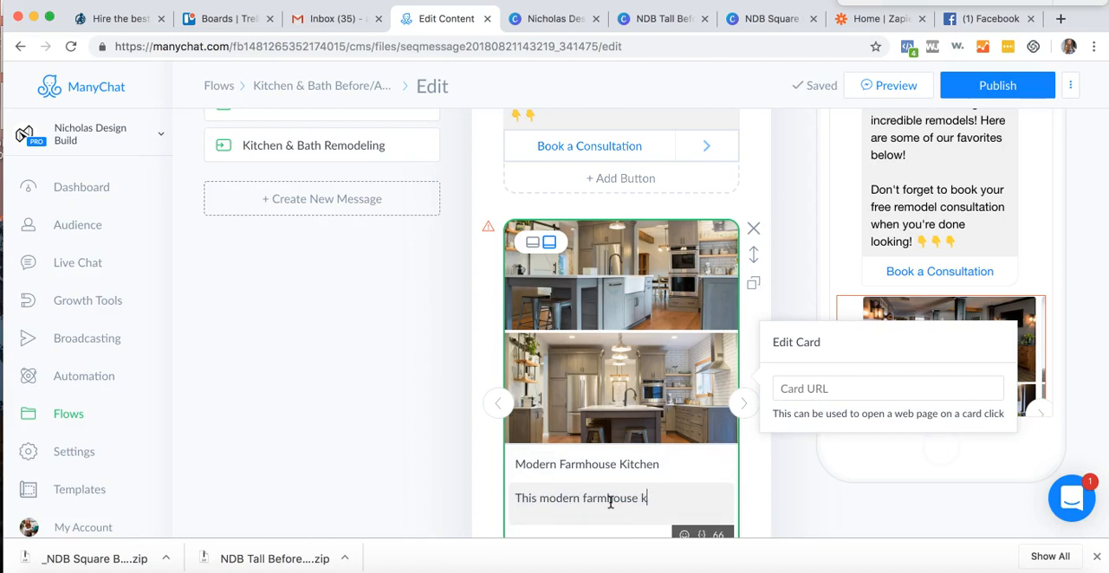
pyautogui.write('driftwood cabinets and subway t')
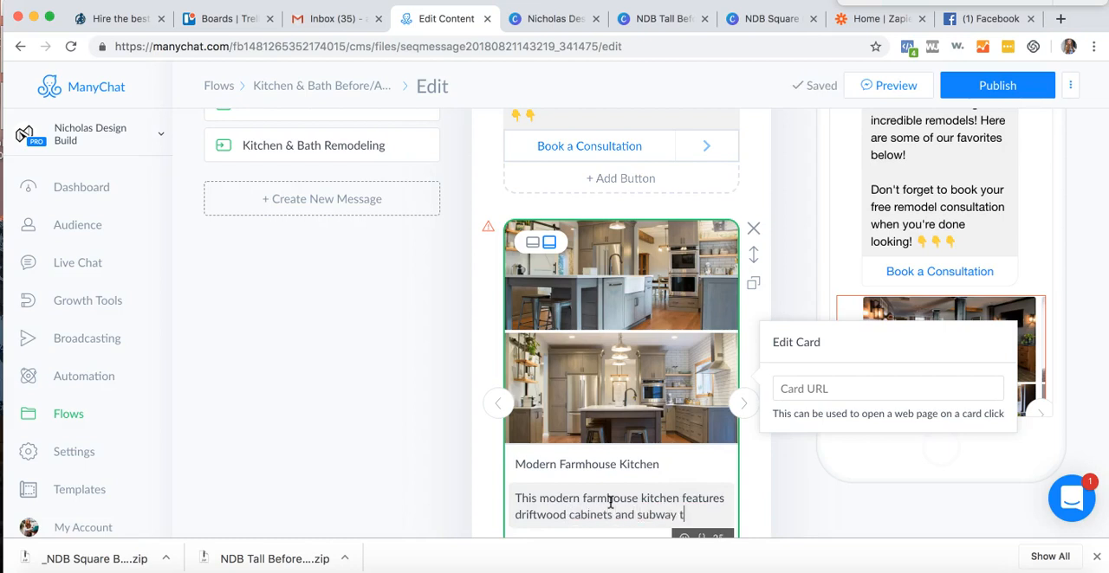
pyautogui.write('!')
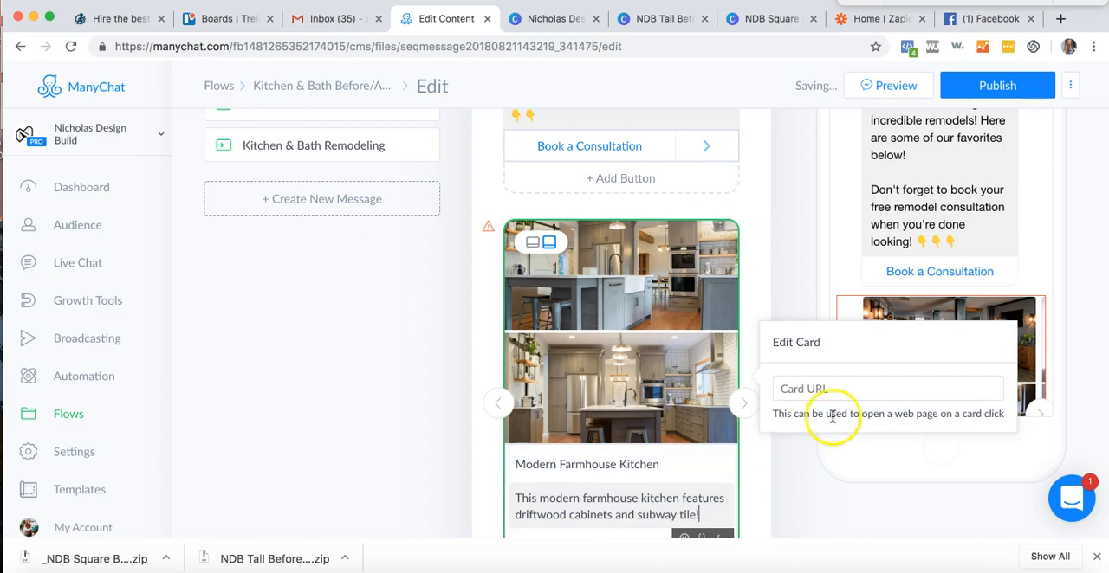
# - Title the closet card "Custom Closet" with the subtitle "This custom closet is perfect for the homeowners and their wardrobe!"
pyautogui.click(741, 405)
pyautogui.click(742, 406)
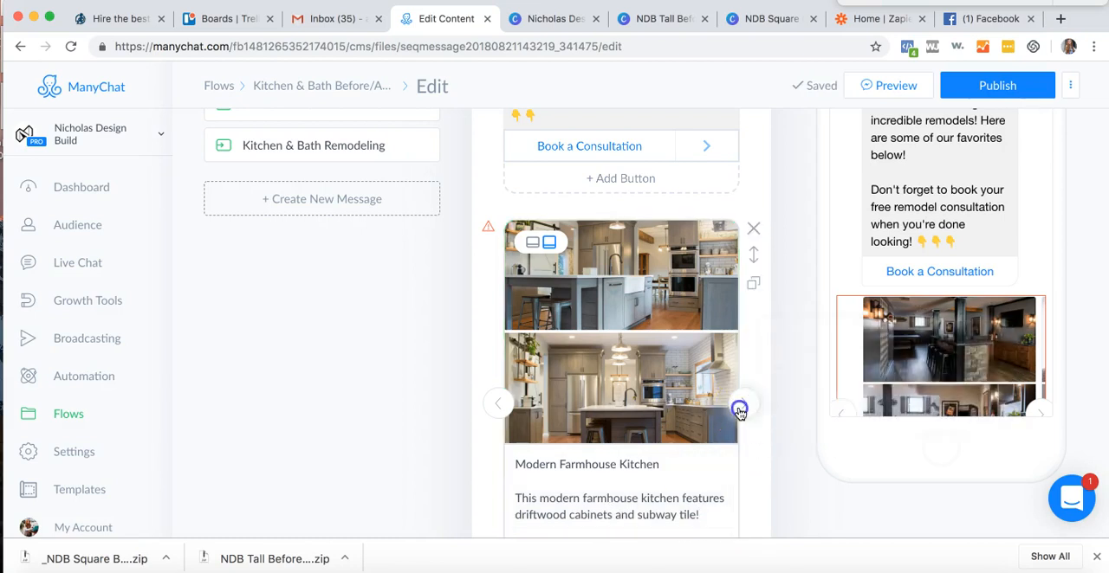
pyautogui.click(647, 461)
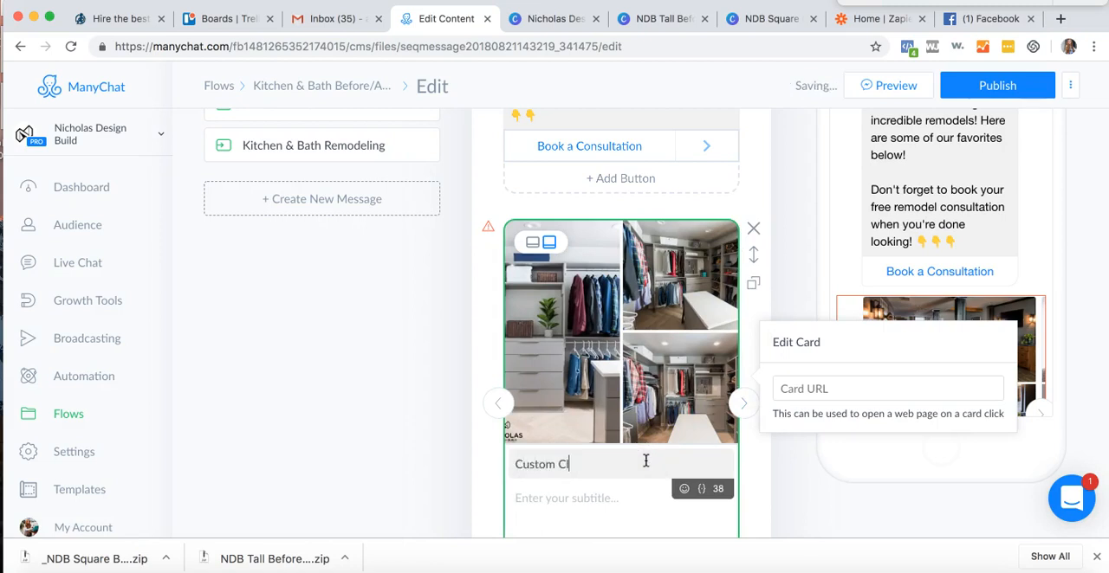
pyautogui.click(605, 495)
pyautogui.write('This custom closet is per')
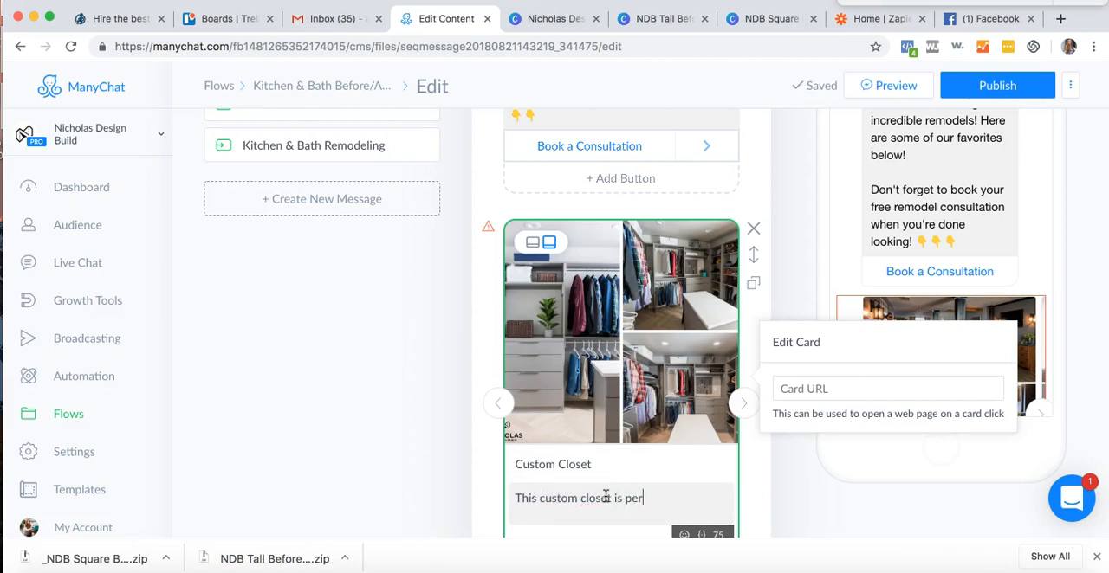
pyautogui.write('omeowners and their wardrobe!')
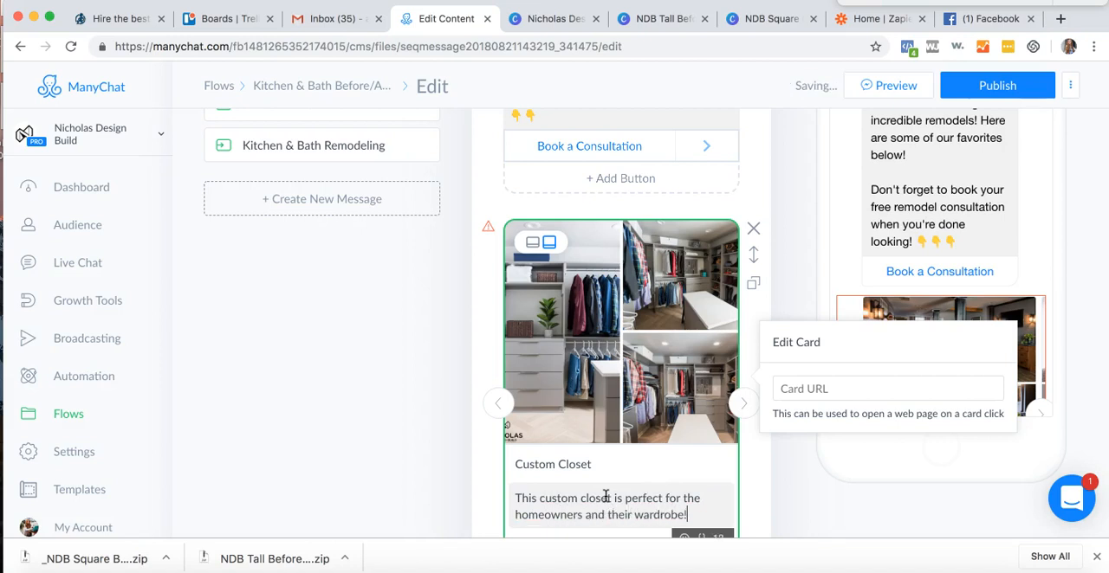
pyautogui.click(713, 425)
pyautogui.click(754, 462)
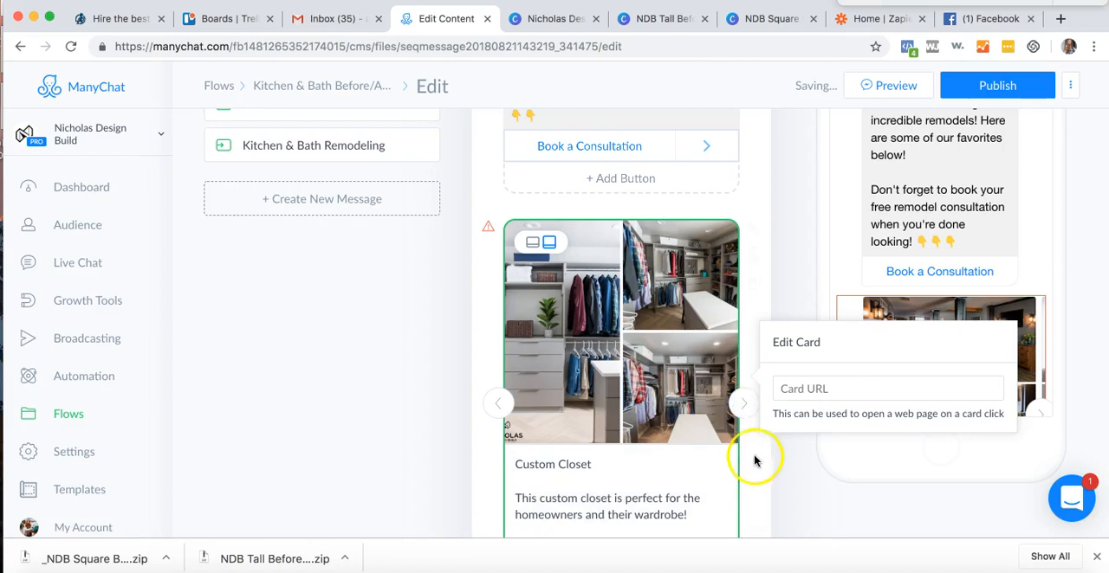
# - Title the card after the closet "Transitional Kitchen" with the subtitle "We love the grey shaker cabinets and mesh back tile, as well as the island!"
pyautogui.click(743, 402)
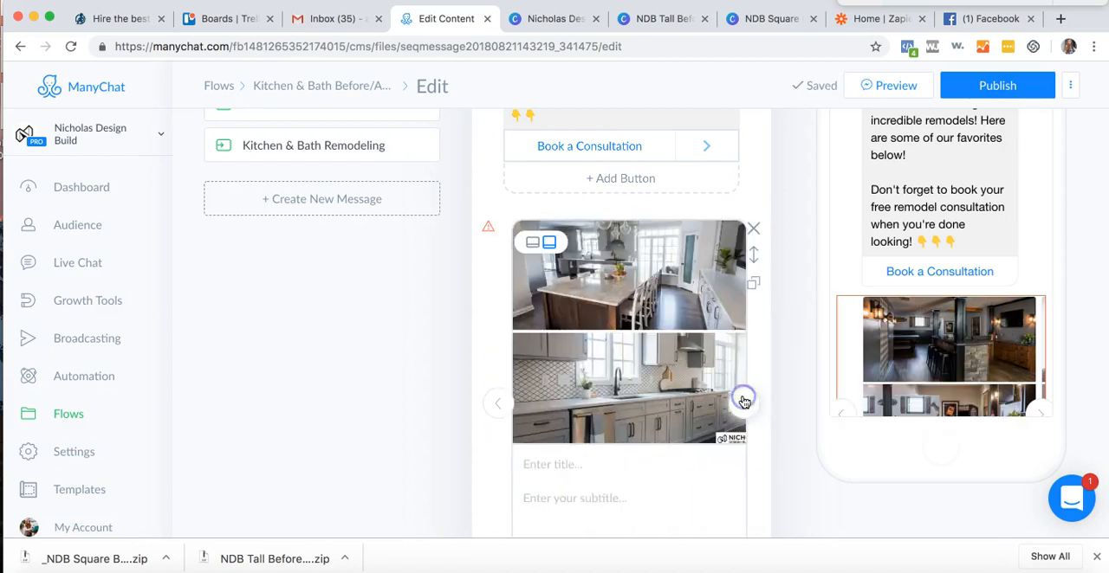
pyautogui.click(596, 462)
pyautogui.write('Transitional Kitchen')
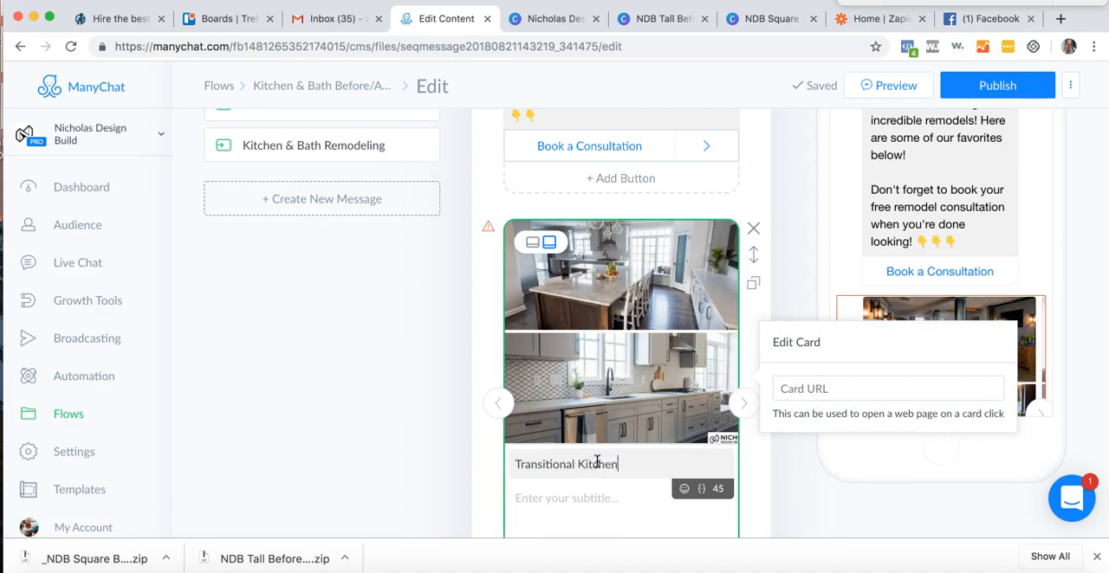
pyautogui.press('Tab')
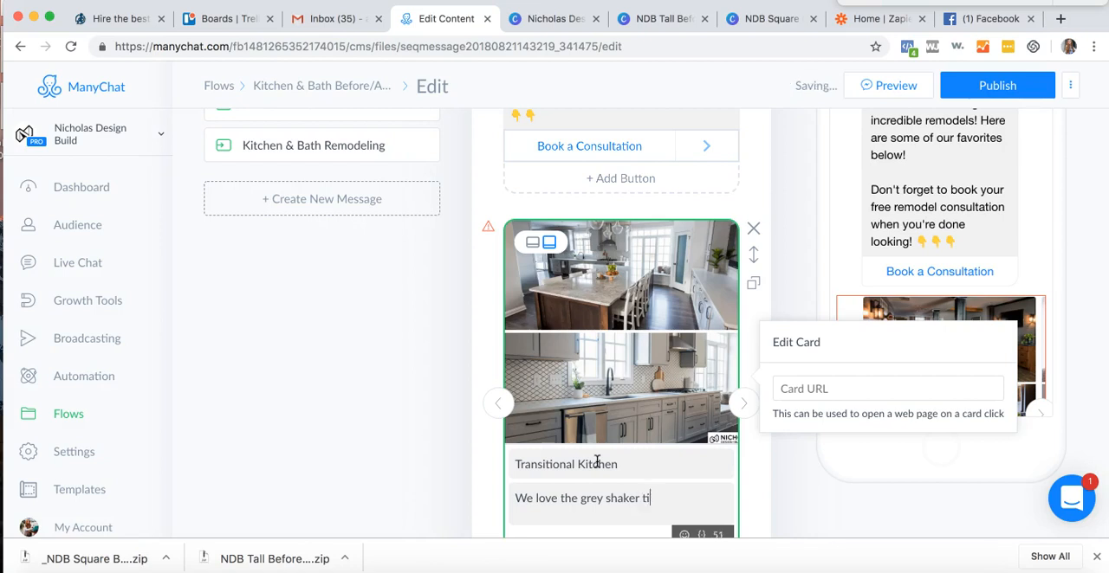
pyautogui.write('We love the grey shaker cabinets and mesh back tile, as well as the island!')
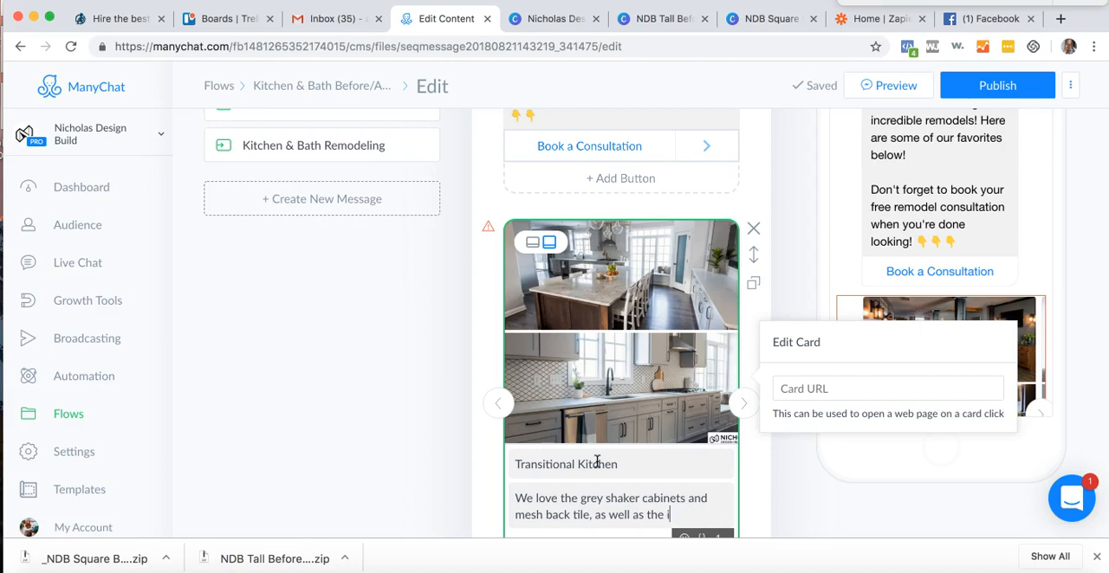
# - Go to the last gallery card, showing the white shower, and title it "White Bathroom"
pyautogui.click(748, 419)
pyautogui.click(747, 407)
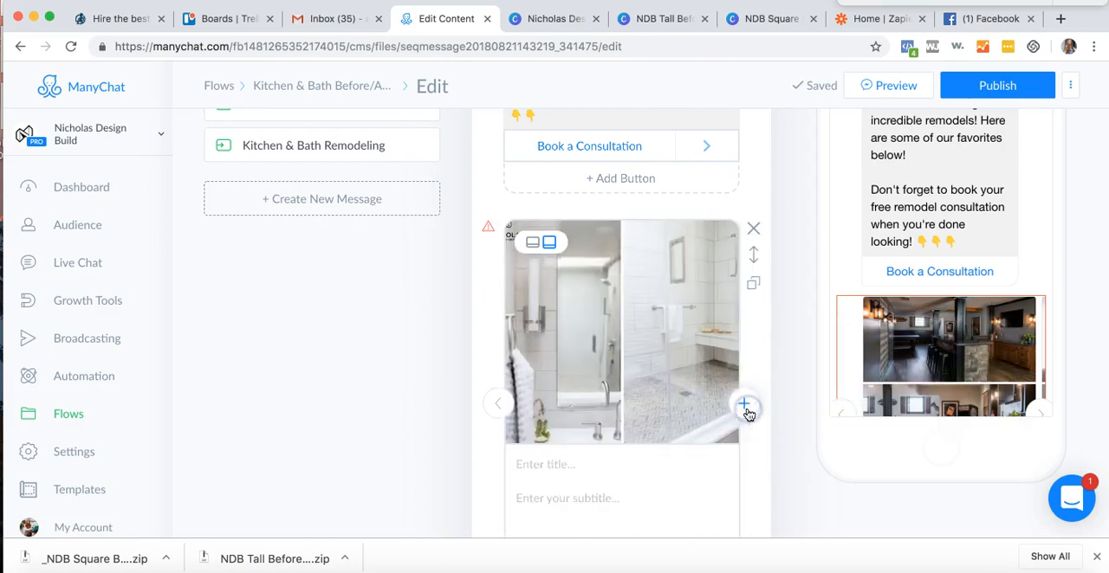
pyautogui.click(619, 462)
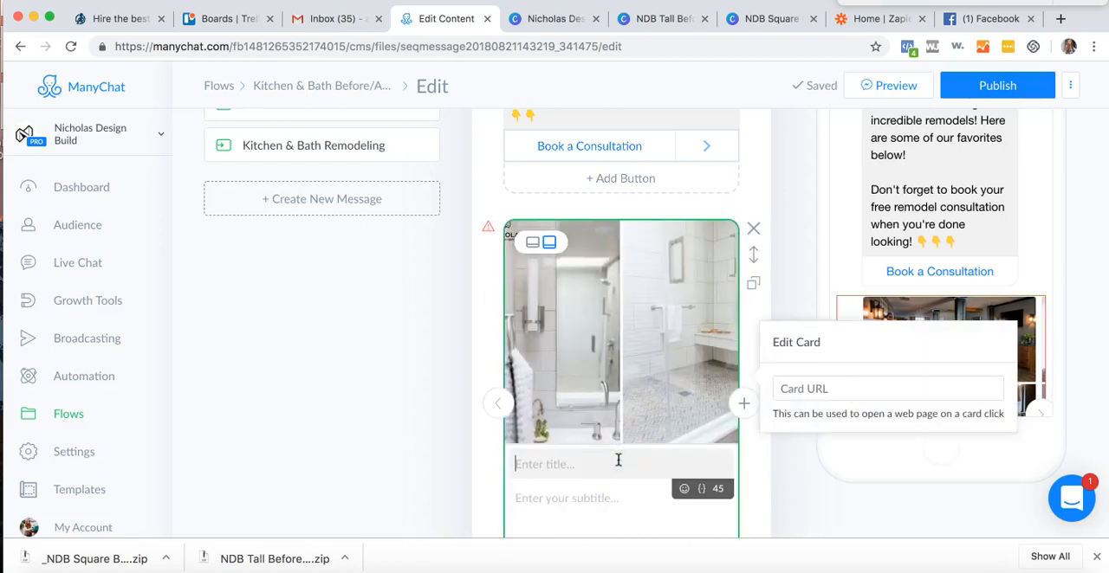
pyautogui.write('White Showe')
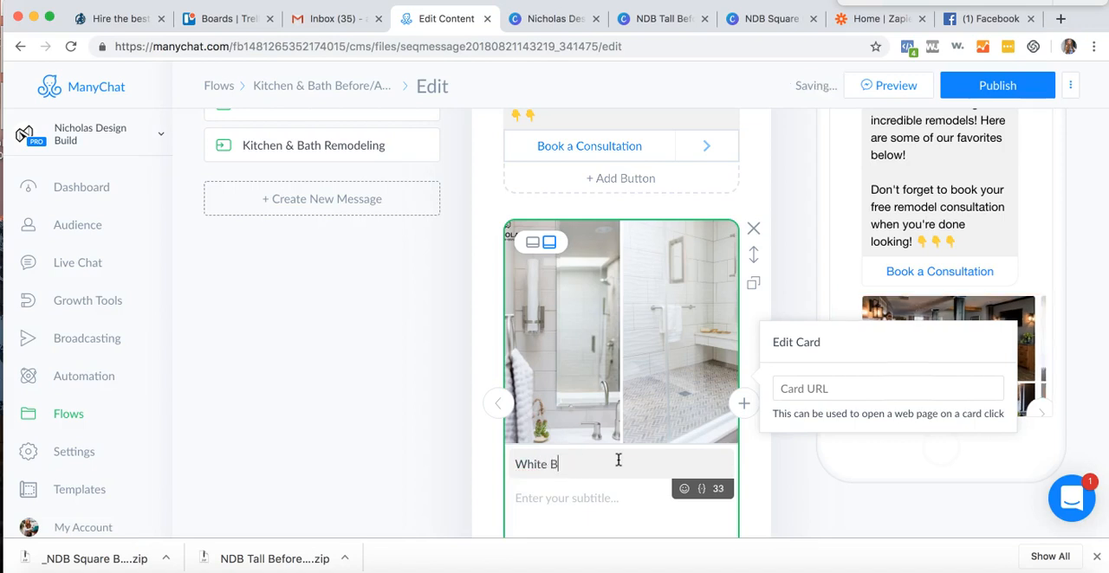
pyautogui.write('m')
pyautogui.press('Tab')
# - Give the White Bathroom card the subtitle "This amazing custom shower and vanity area are crisp and clean!"
pyautogui.click(616, 481)
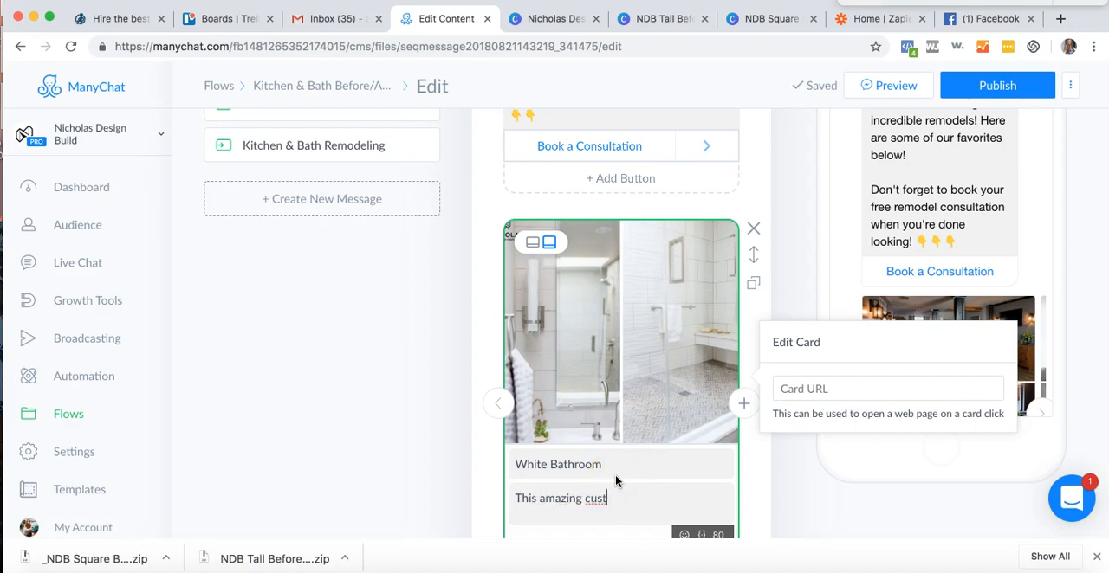
pyautogui.write('area are crisp and cliea')
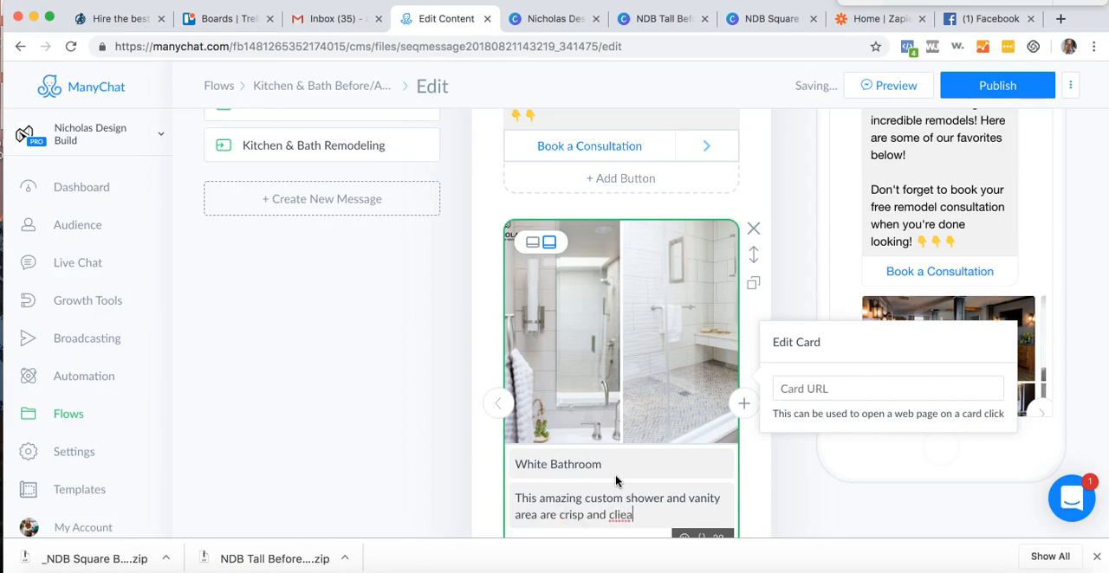
pyautogui.press('BackSpace')
pyautogui.click(648, 515)
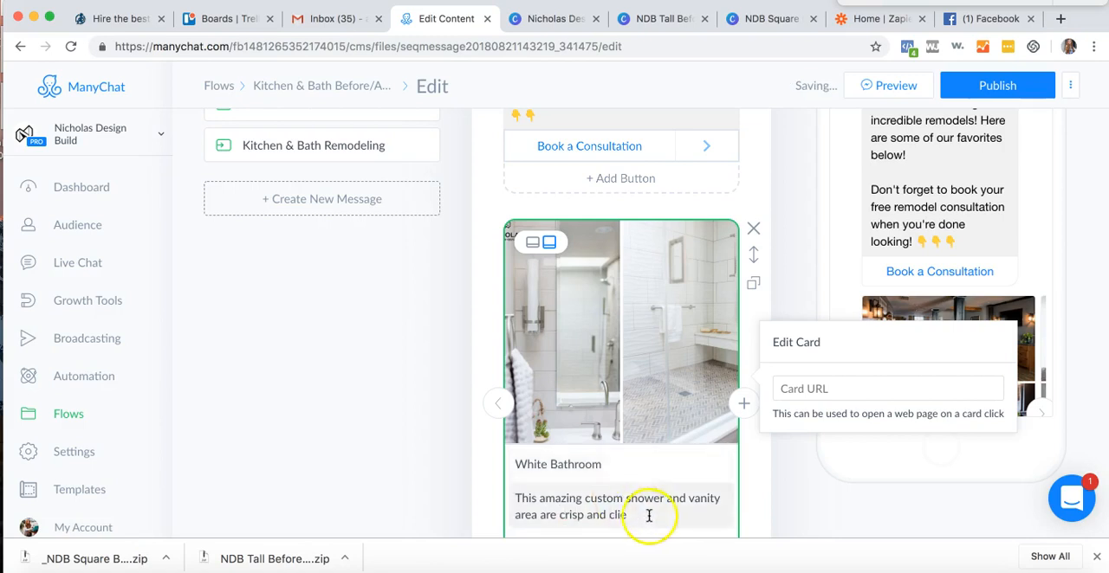
pyautogui.press('BackSpace')
pyautogui.press('BackSpace')
pyautogui.write('ean!')
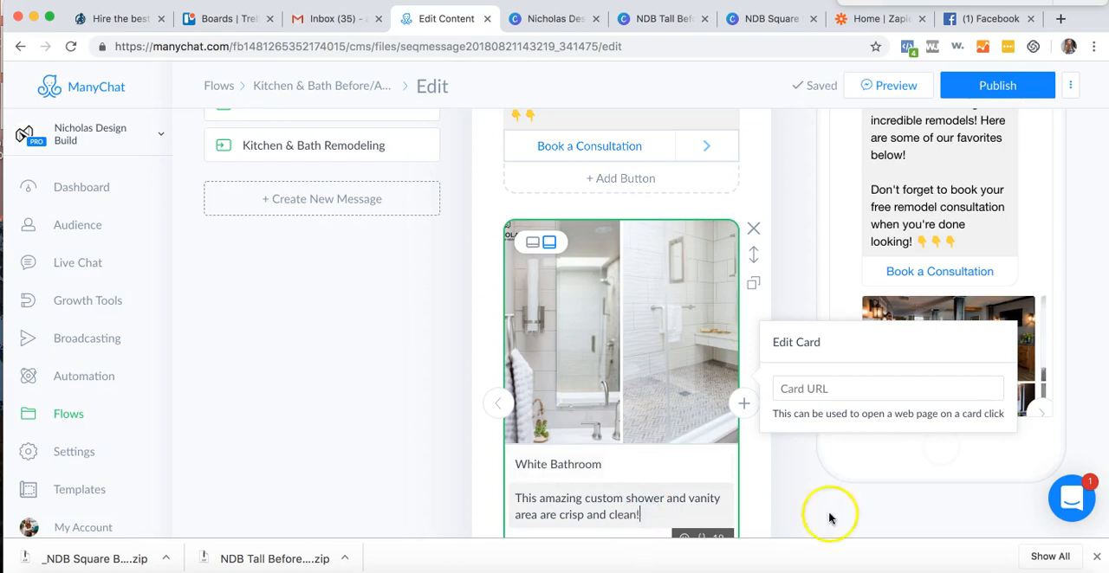
# - Publish the edited flow, check its Before & After (K&B) step and return to the flow's overview
pyautogui.click(872, 478)
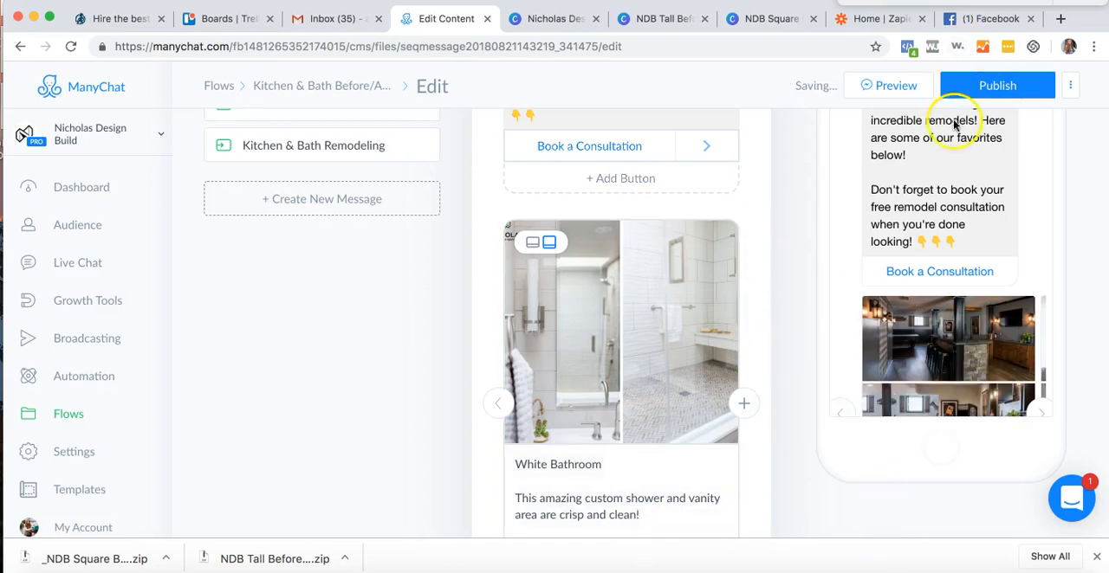
pyautogui.click(966, 91)
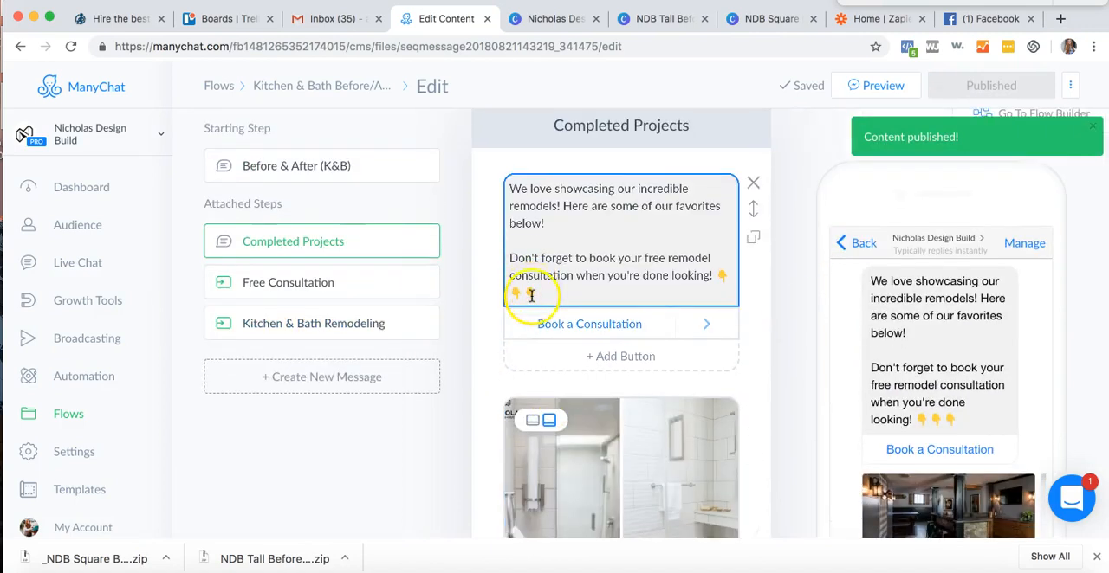
pyautogui.click(347, 177)
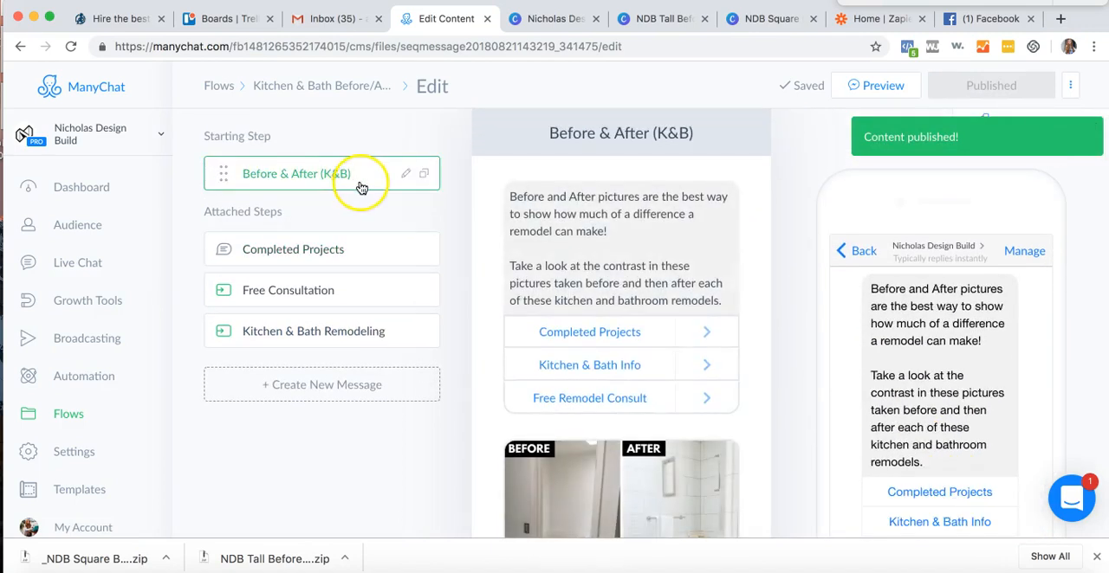
pyautogui.scroll(-1, 467, 302)
pyautogui.scroll(1, 492, 305)
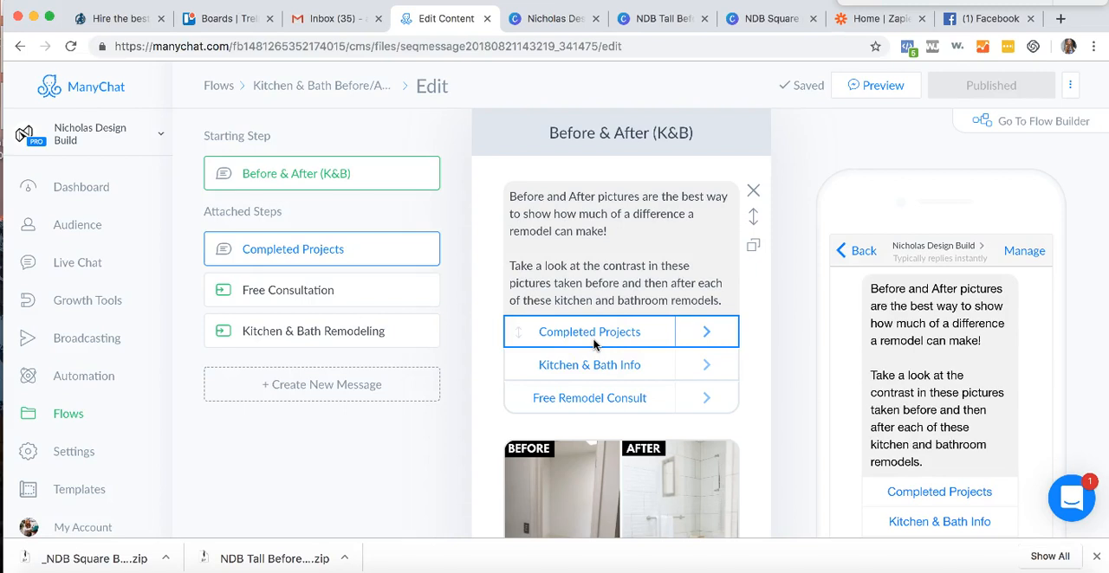
pyautogui.click(285, 87)
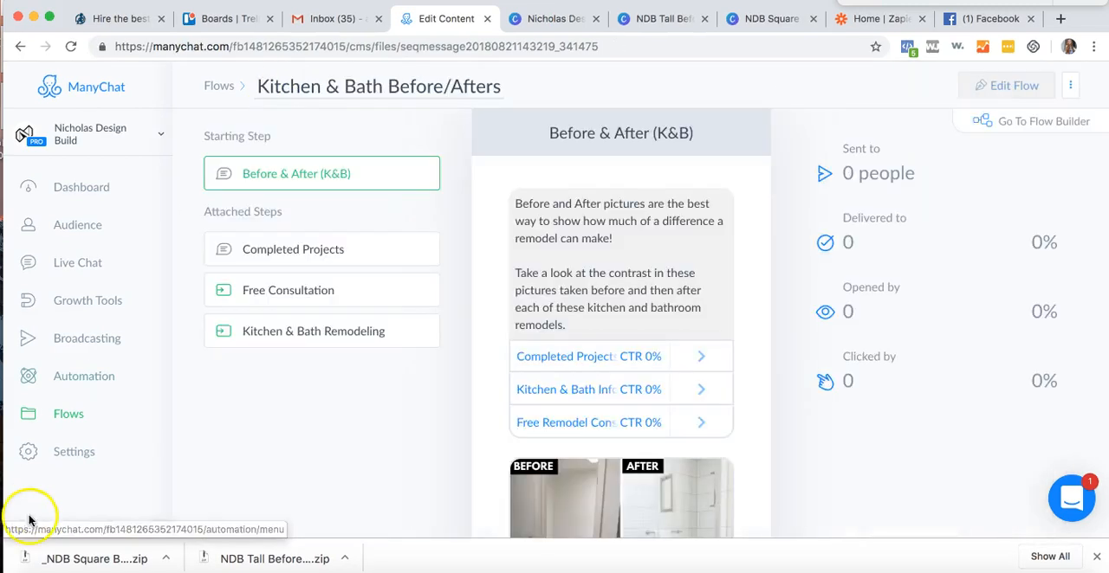
# - Look through the bot's Settings, Flows, Templates and My Account pages
pyautogui.click(75, 451)
pyautogui.scroll(-2, 76, 442)
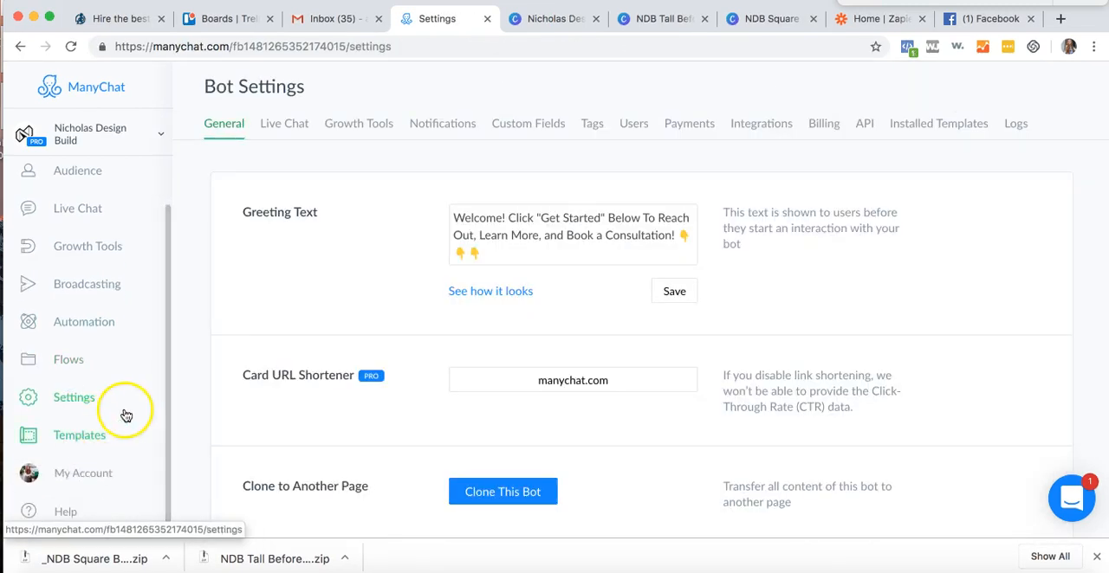
pyautogui.click(57, 362)
pyautogui.click(351, 381)
pyautogui.click(443, 404)
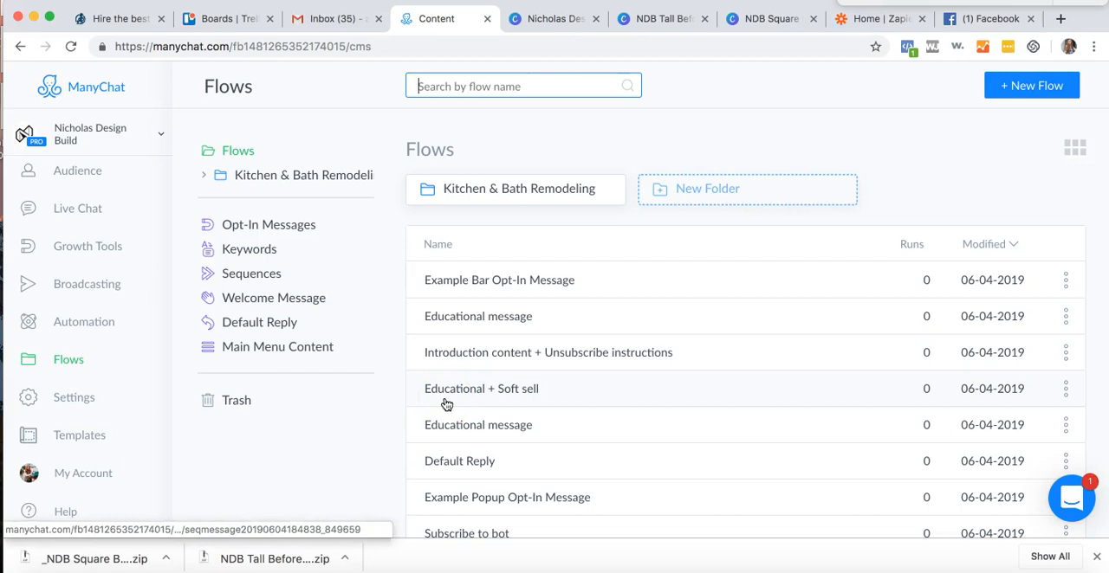
pyautogui.click(75, 399)
pyautogui.click(76, 439)
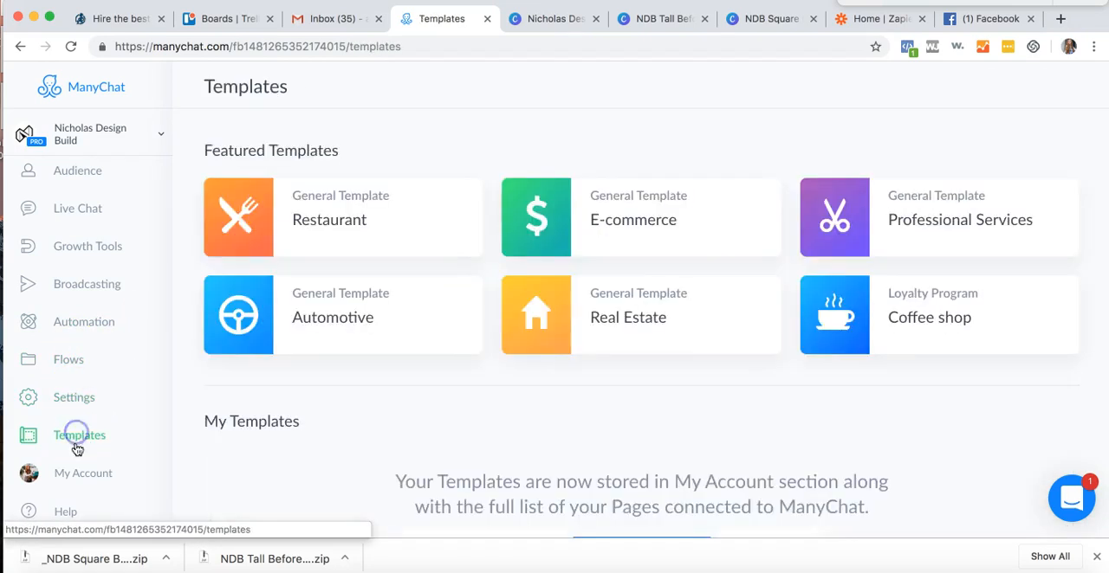
pyautogui.click(76, 474)
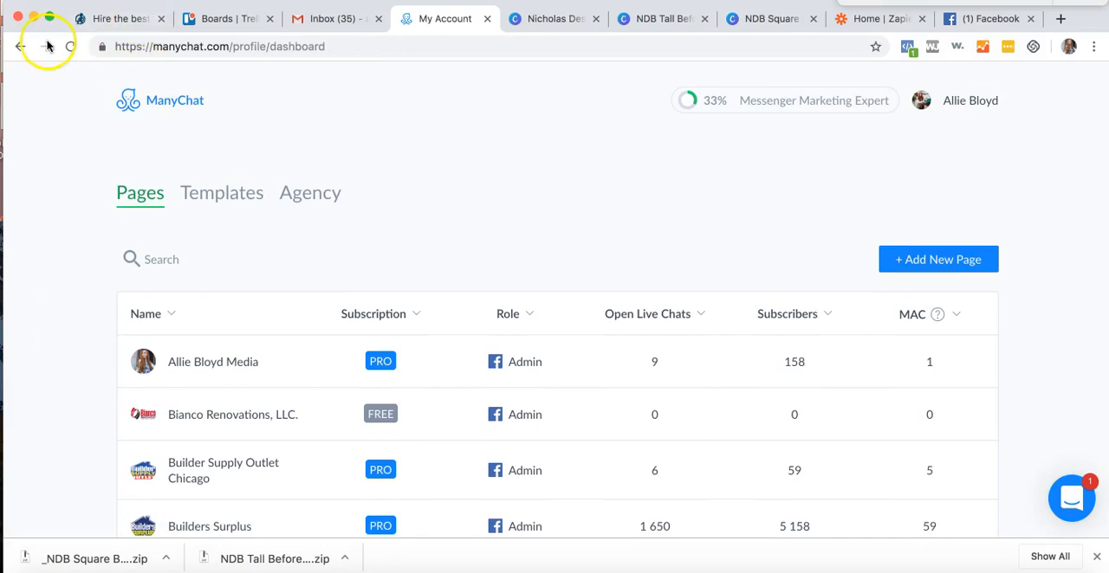
pyautogui.click(20, 46)
# - Check the reply attached to the consultation, estimate or appointment rule in the Keywords automation and return to the rule list
pyautogui.click(87, 392)
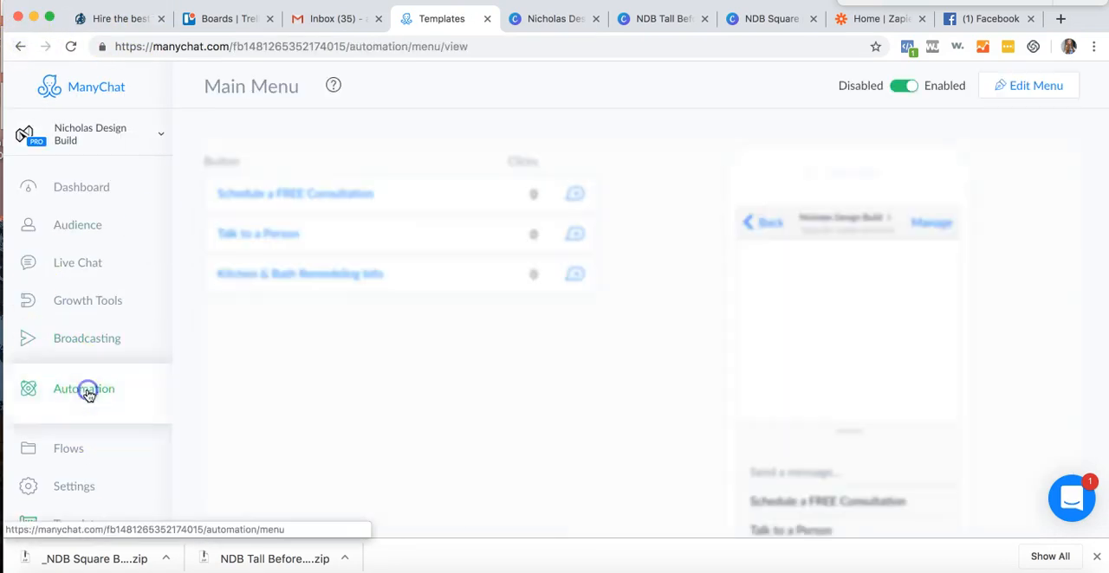
pyautogui.scroll(-2, 124, 390)
pyautogui.click(97, 415)
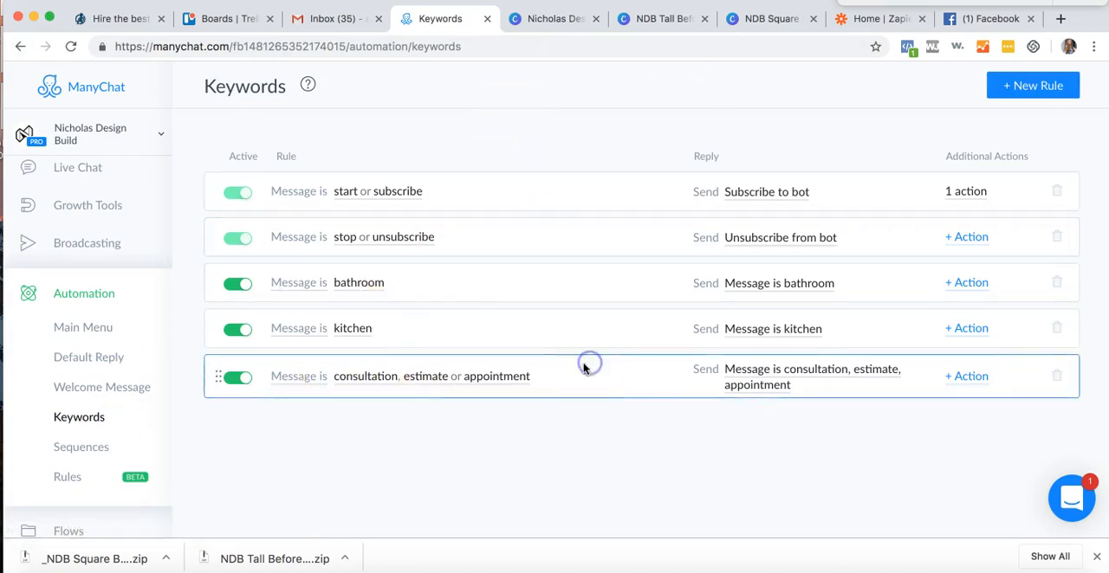
pyautogui.click(702, 389)
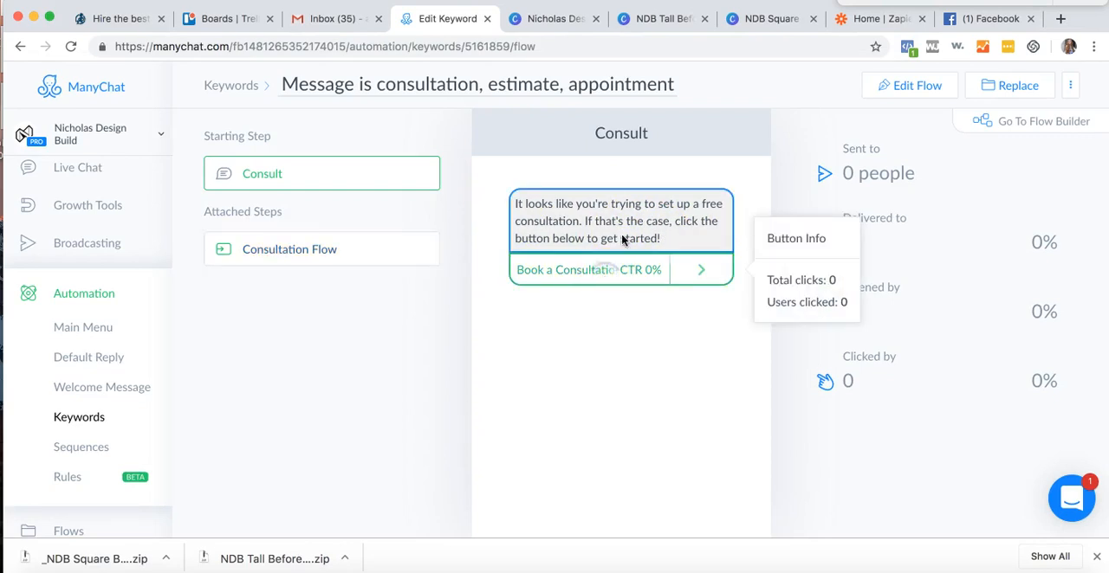
pyautogui.click(215, 85)
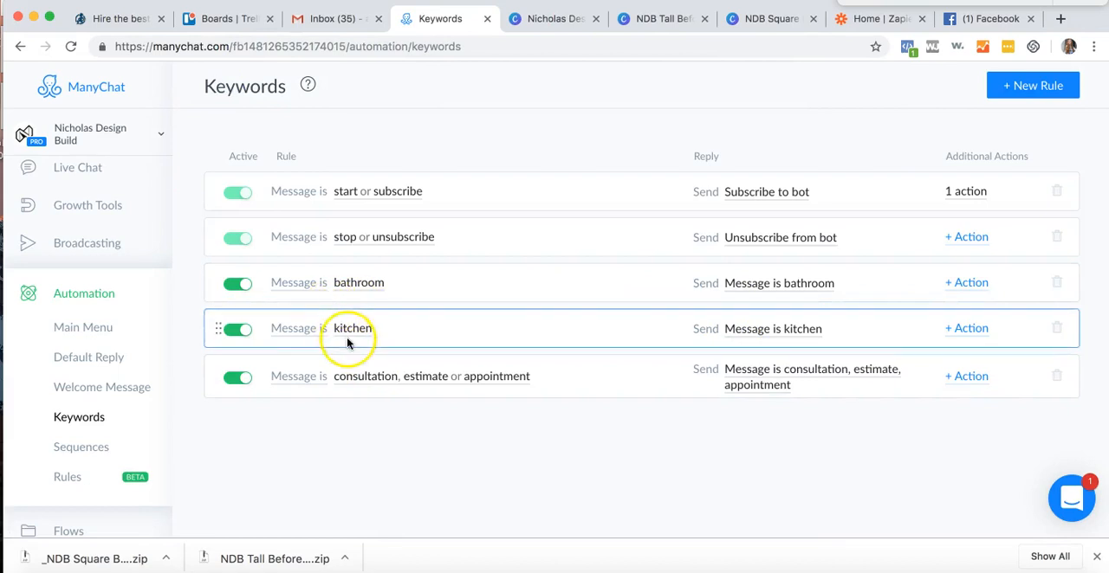
# - Add "bath" and "shower" to the bathroom keyword rule and save it
pyautogui.click(353, 283)
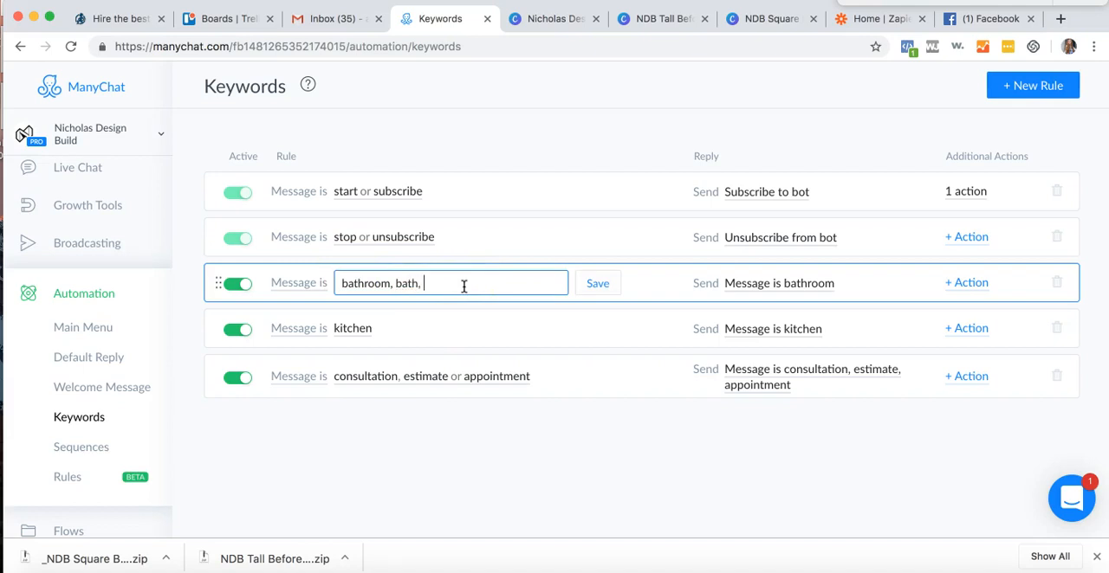
pyautogui.press('Return')
pyautogui.click(429, 338)
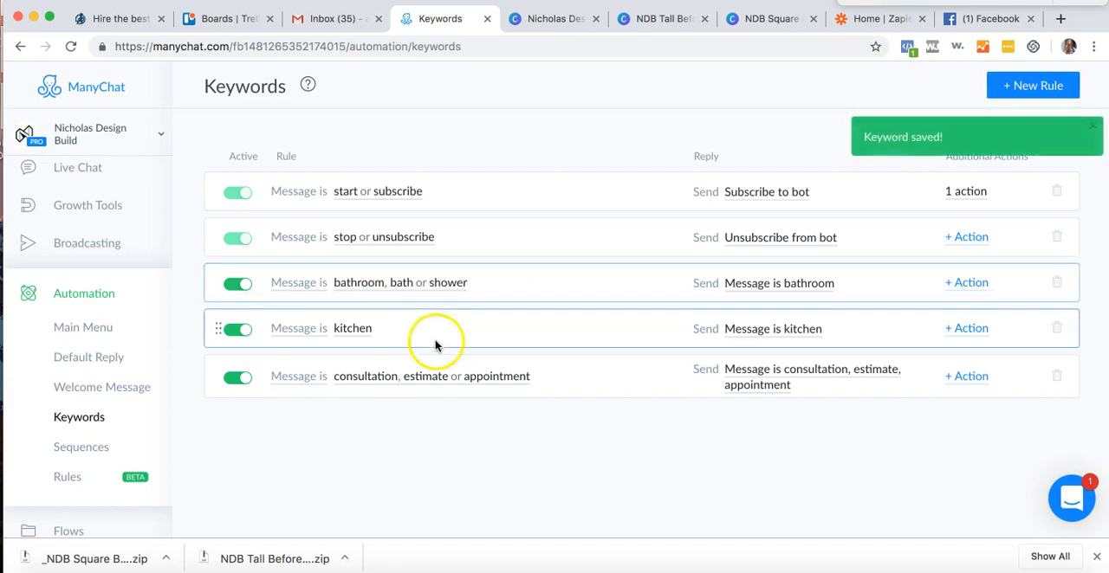
# - Add "cabinets" to the kitchen keyword rule and save it
pyautogui.click(375, 330)
pyautogui.write(', cabinets,')
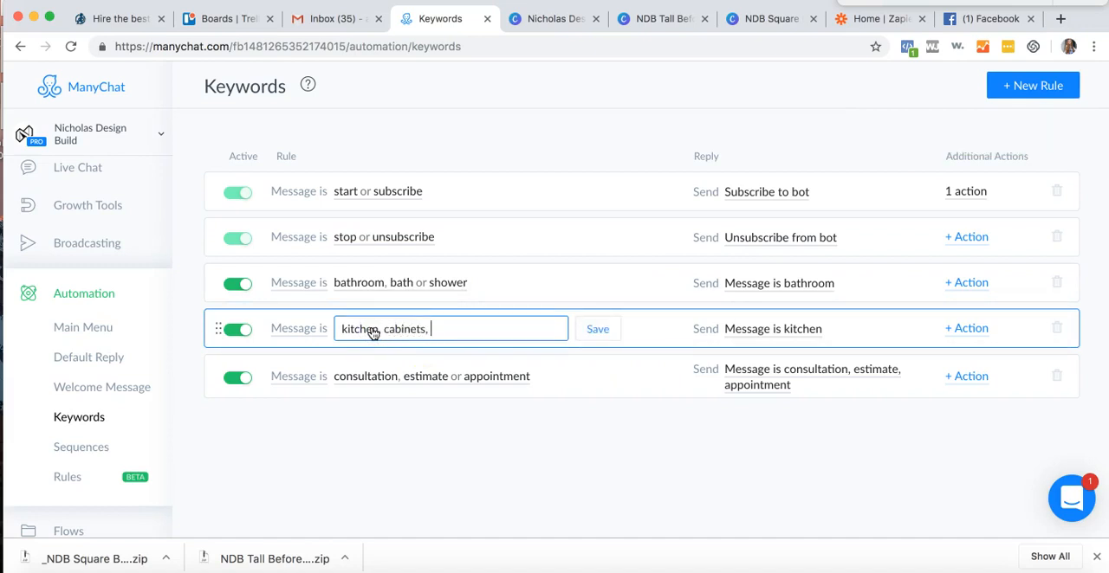
pyautogui.press('Return')
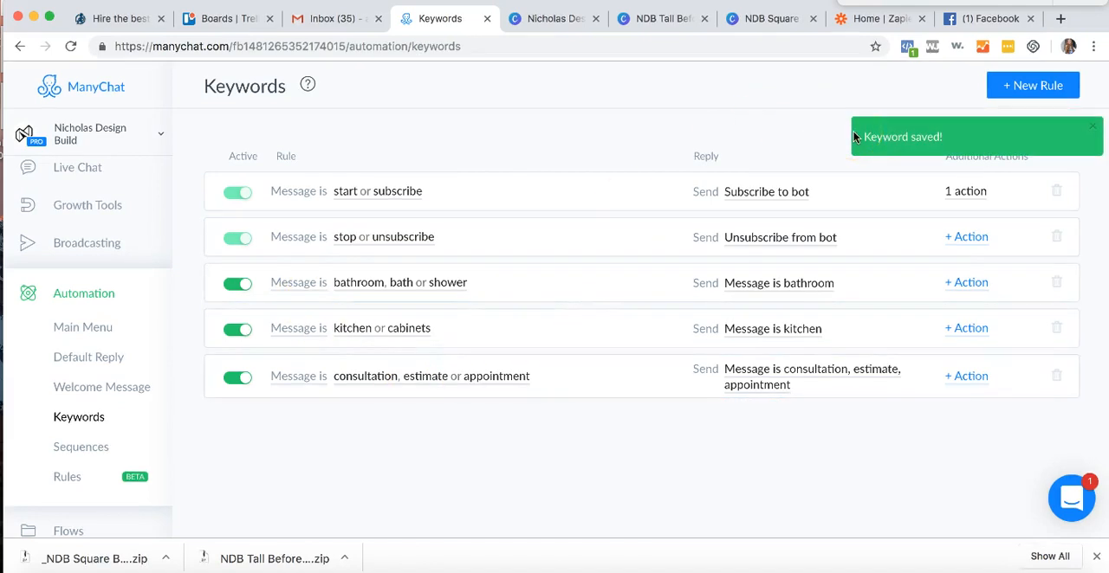
# - Edit the Welcome Message flow and rename its "About The Business (Edit)" step to "About The Business"
pyautogui.click(124, 394)
pyautogui.click(108, 362)
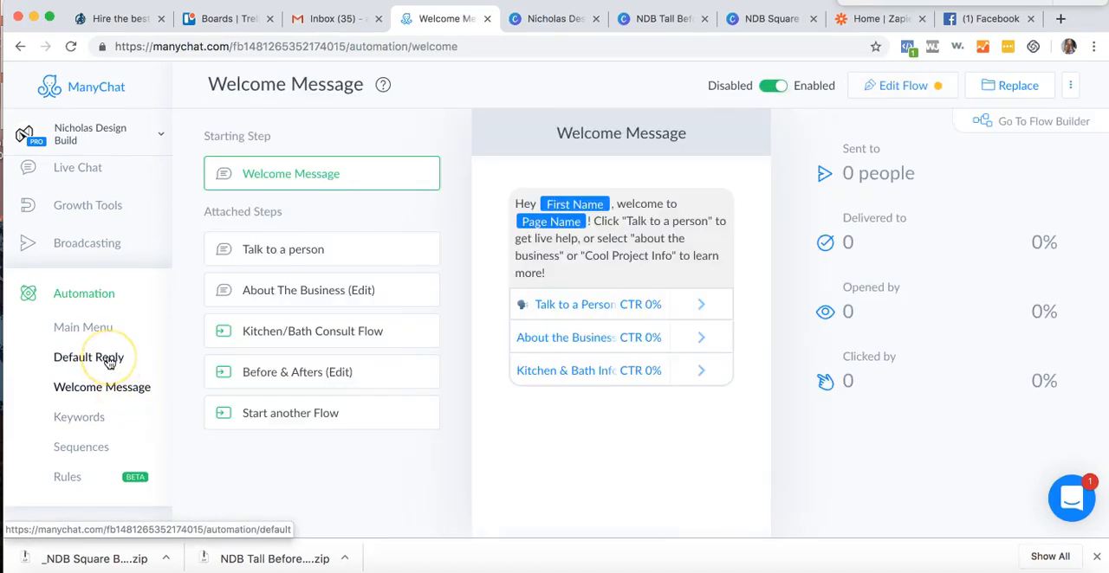
pyautogui.click(113, 389)
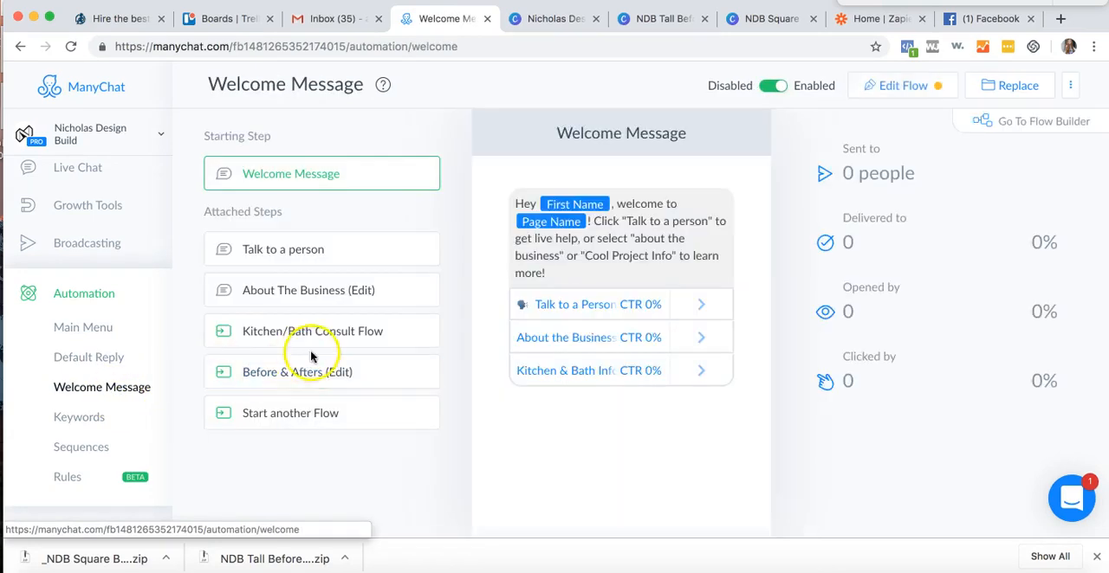
pyautogui.click(317, 370)
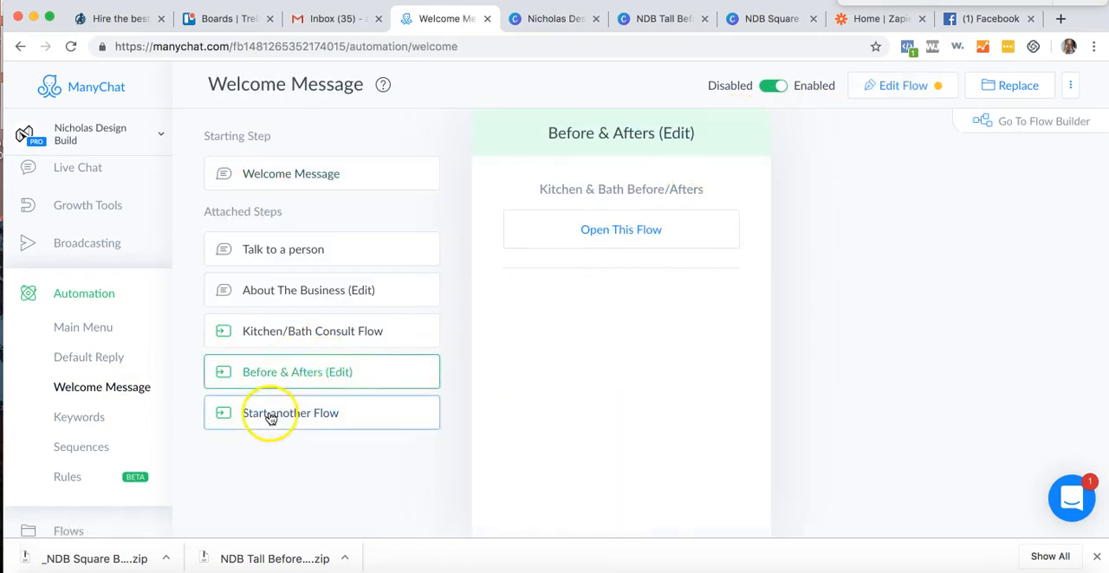
pyautogui.click(894, 84)
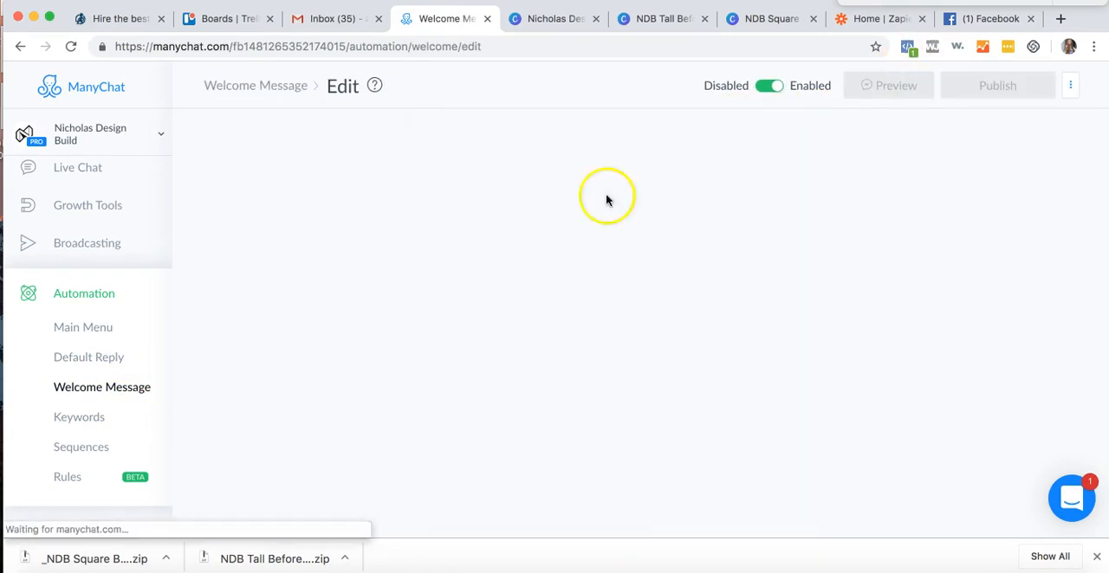
pyautogui.click(368, 291)
pyautogui.click(381, 292)
pyautogui.press('BackSpace')
pyautogui.press('BackSpace')
pyautogui.press('BackSpace')
pyautogui.press('BackSpace')
pyautogui.press('BackSpace')
pyautogui.press('BackSpace')
pyautogui.press('BackSpace')
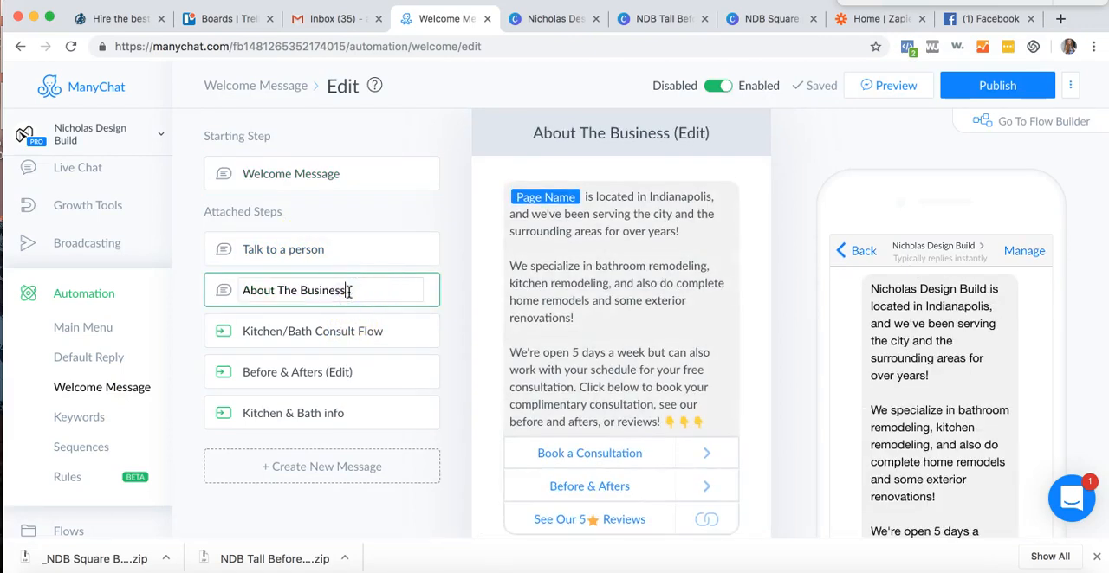
pyautogui.press('Return')
# - Rename the "Before & Afters (Edit)" step to "Before & Afters" and publish the Welcome Message flow
pyautogui.click(389, 371)
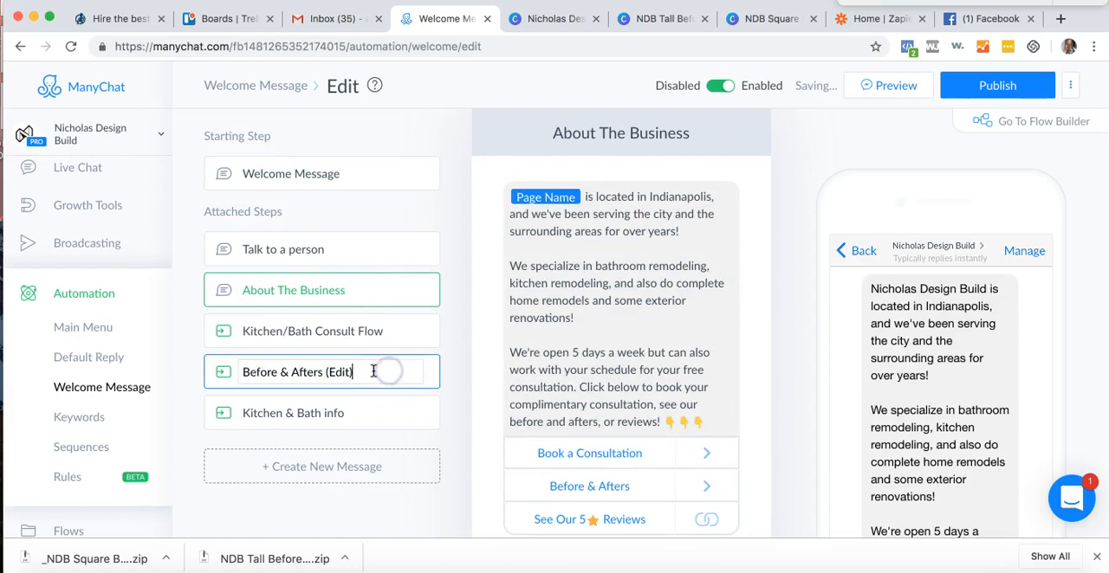
pyautogui.press('BackSpace')
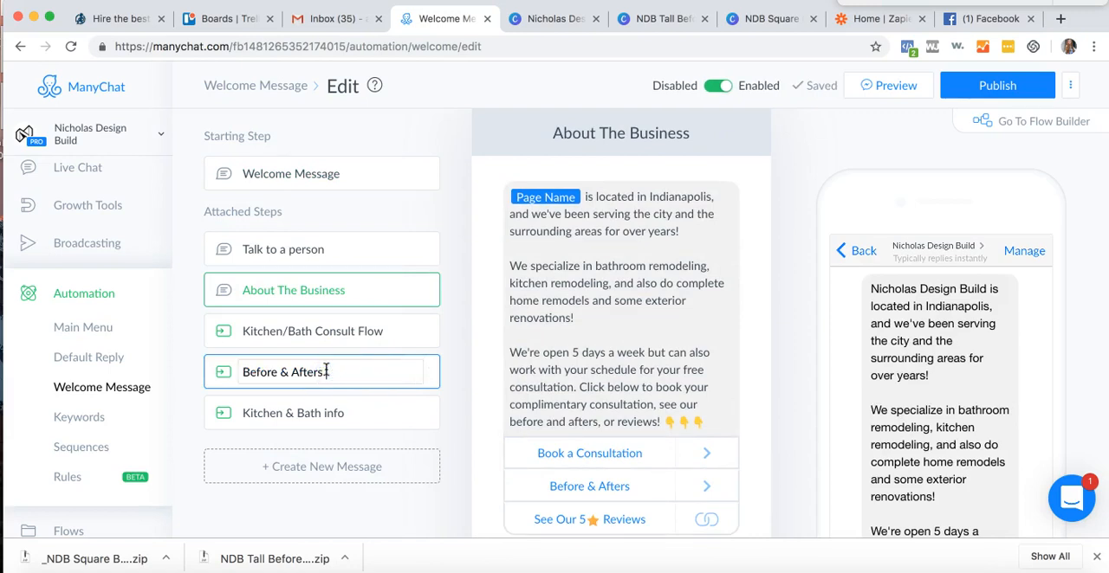
pyautogui.click(948, 92)
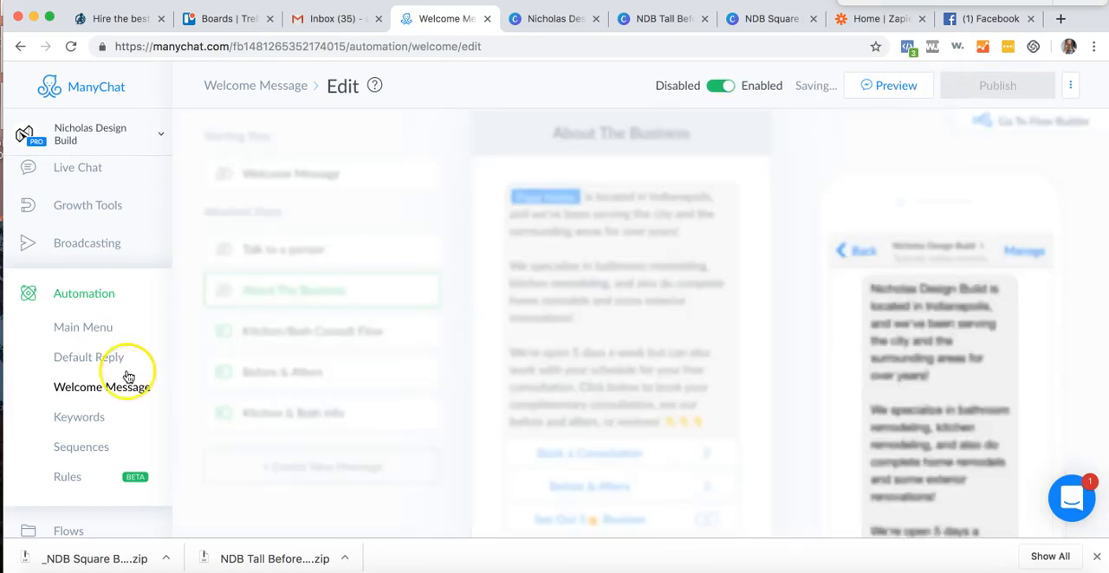
# - Check the Main Menu and the published Welcome Message, then go to the bot's Sequences
pyautogui.click(84, 327)
pyautogui.click(94, 355)
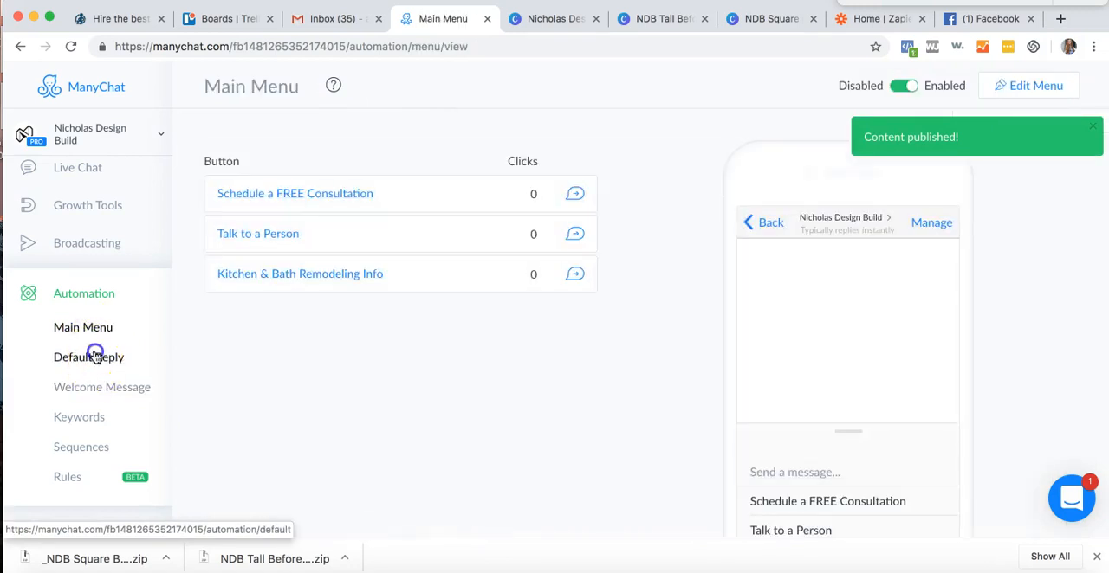
pyautogui.click(93, 385)
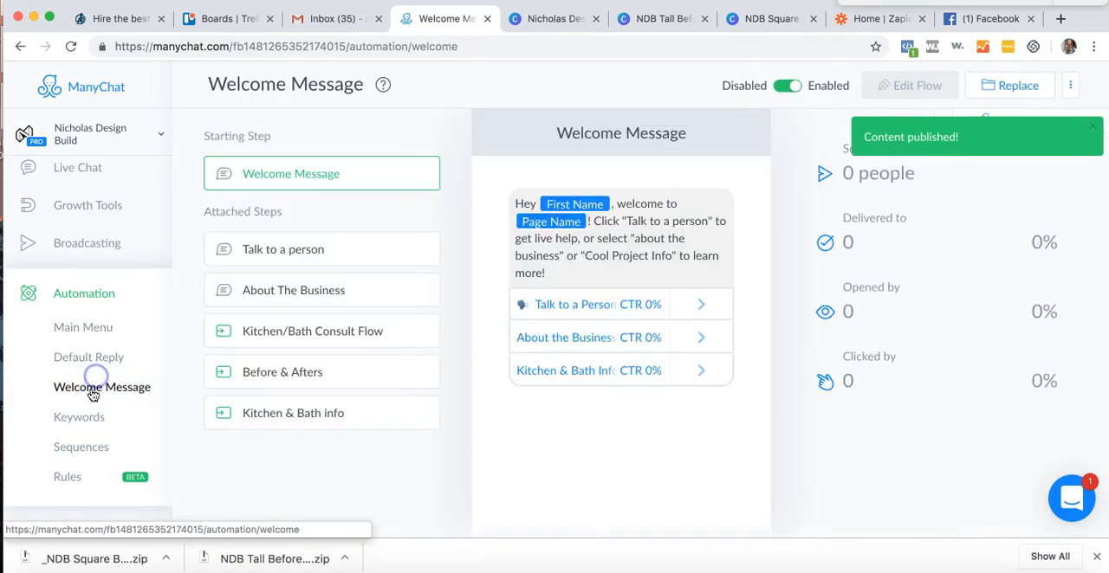
pyautogui.click(85, 413)
pyautogui.click(74, 448)
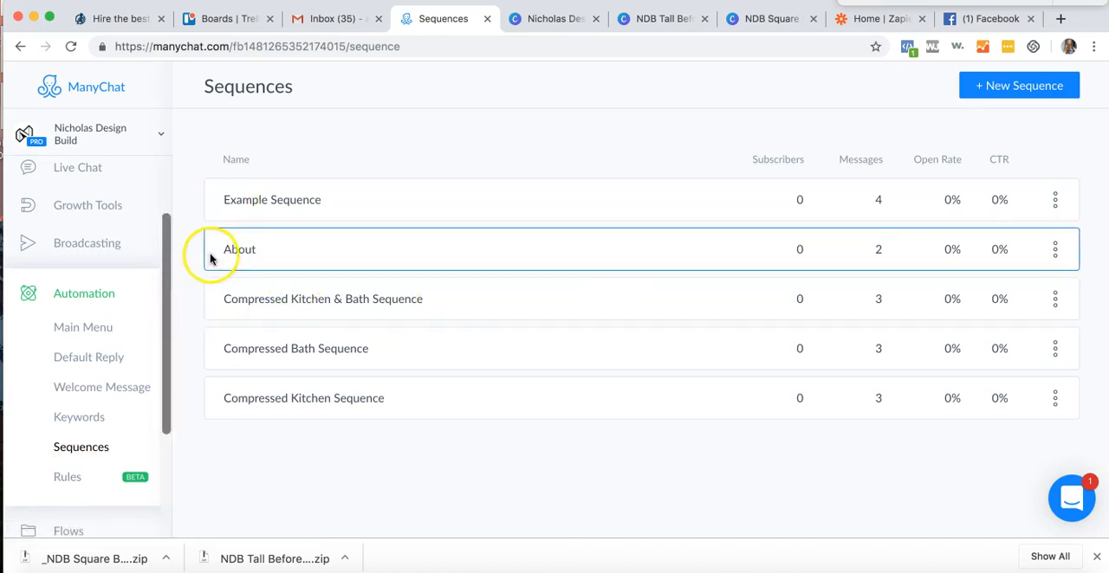
# - Open the About Carousel message in the About sequence and review its Intro + Categories step and About Us button
pyautogui.scroll(-2, 87, 440)
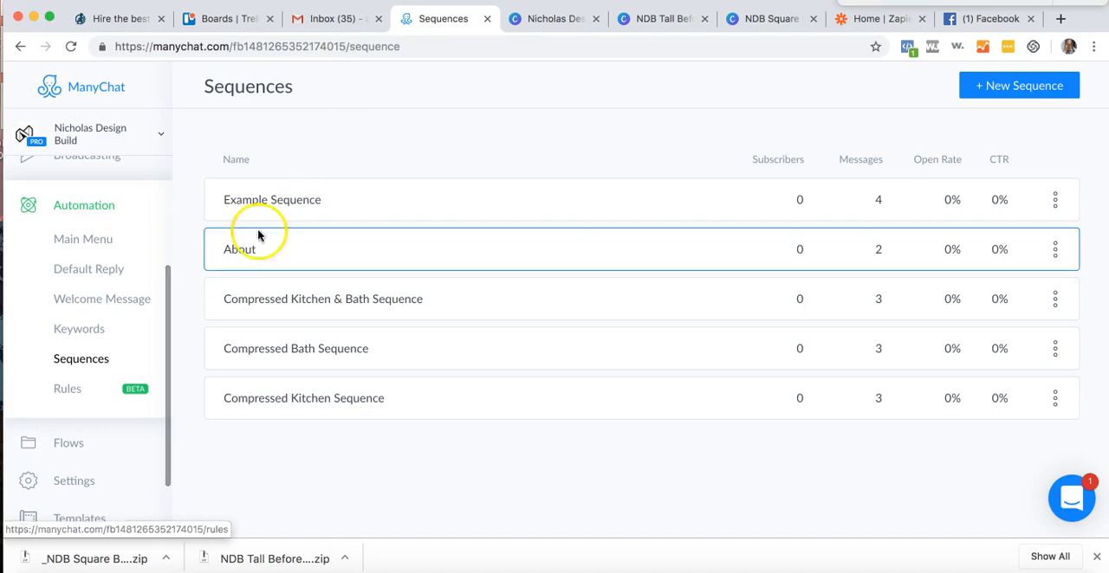
pyautogui.click(240, 251)
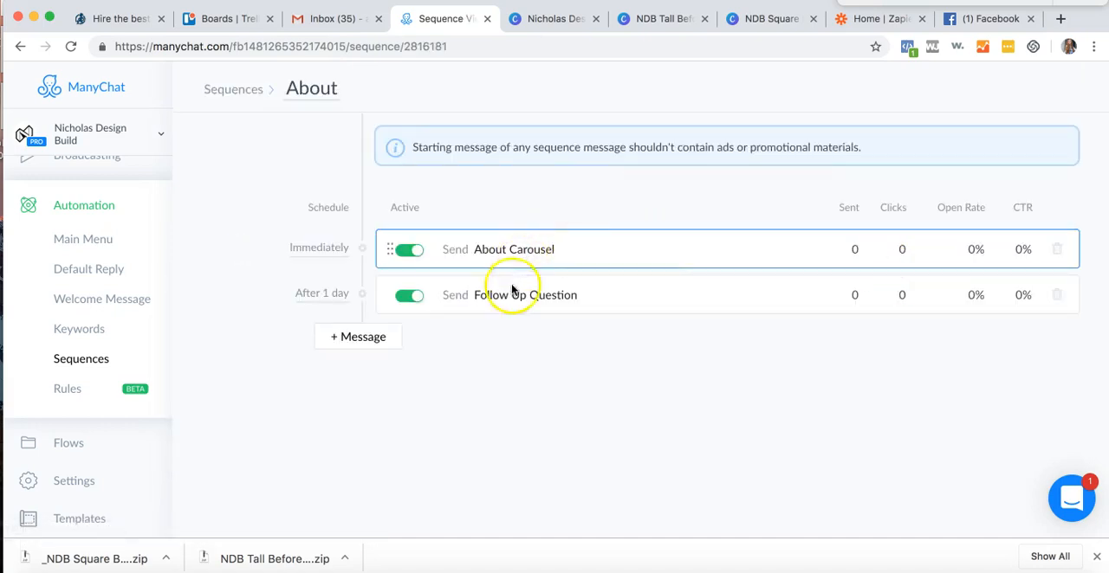
pyautogui.click(520, 265)
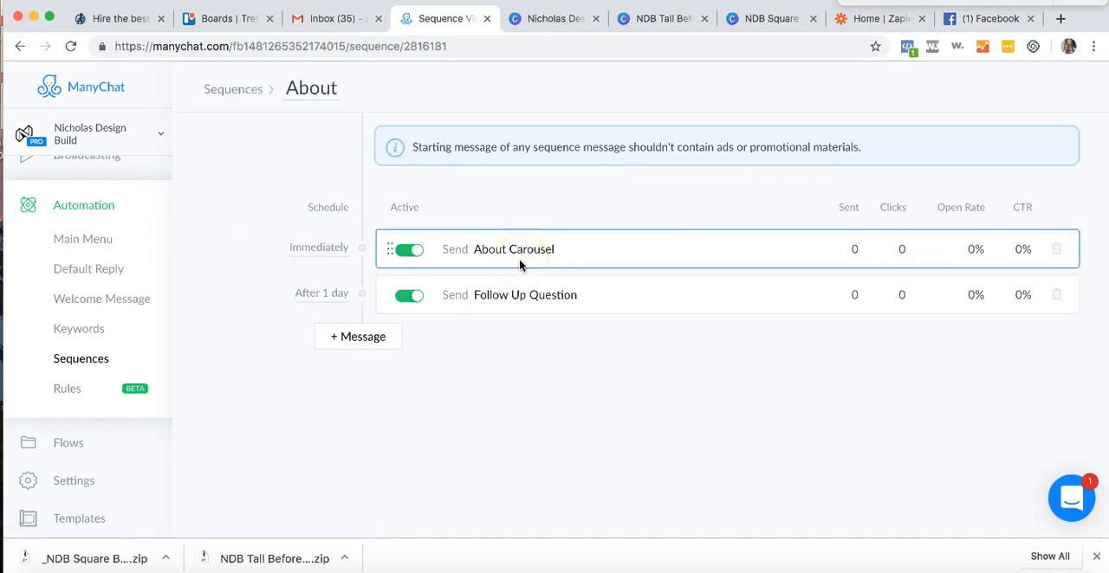
pyautogui.click(497, 266)
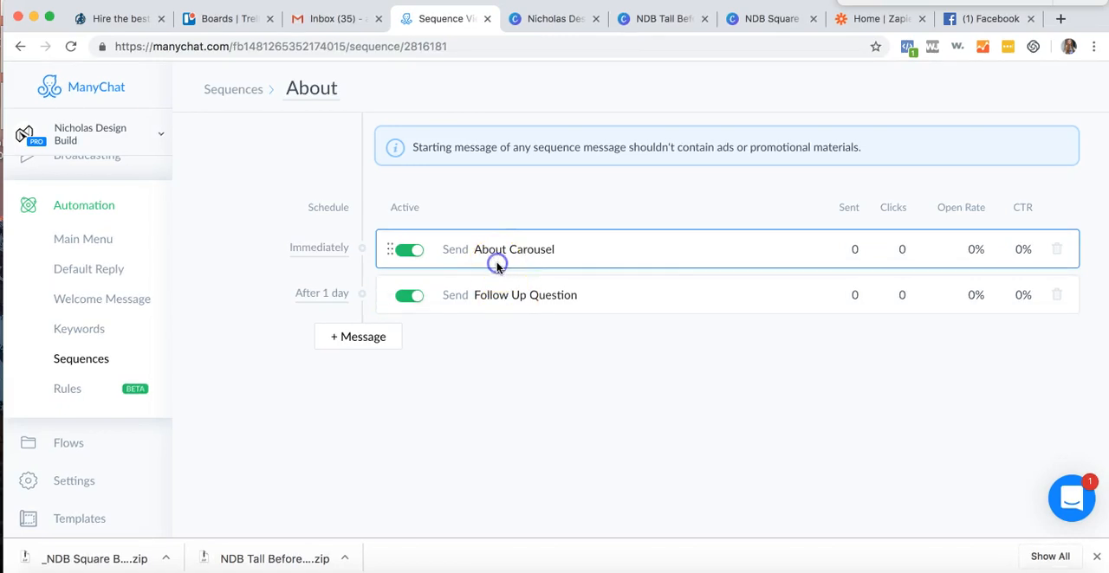
pyautogui.scroll(-2, 621, 344)
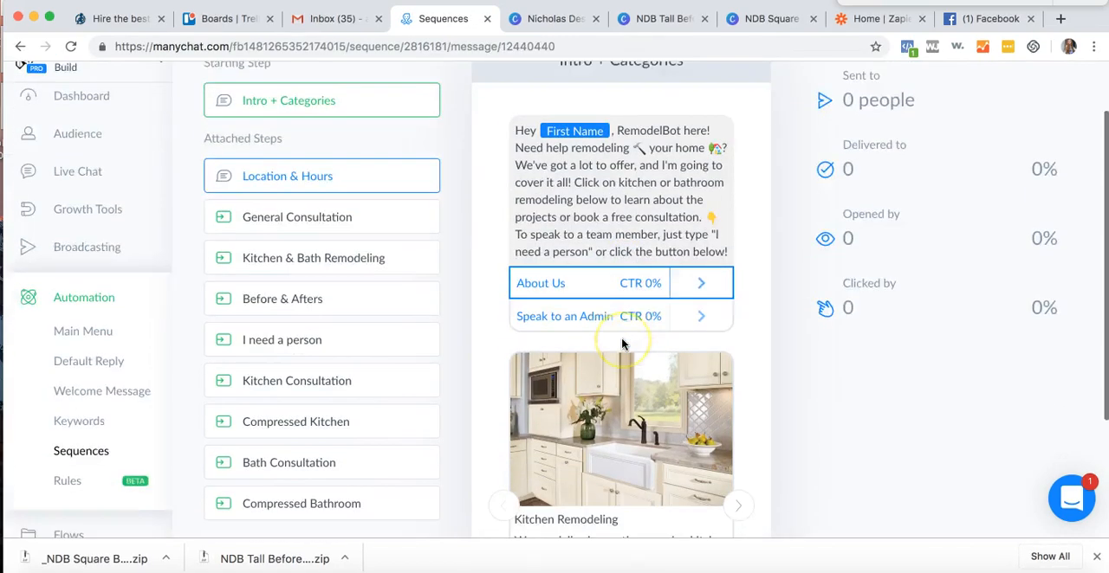
pyautogui.scroll(-3, 621, 344)
pyautogui.scroll(5, 621, 344)
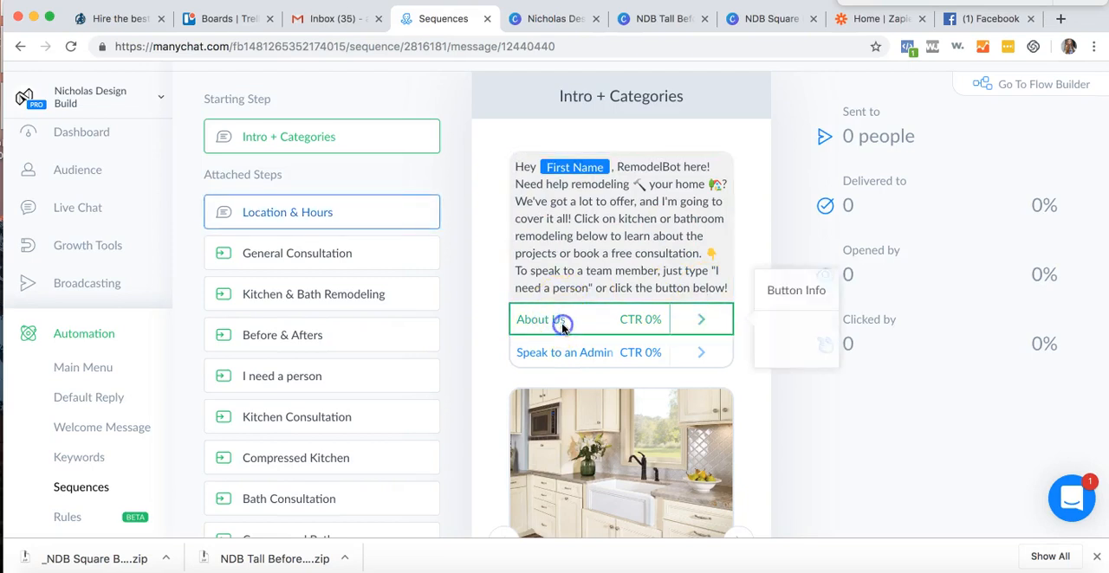
pyautogui.scroll(1, 922, 95)
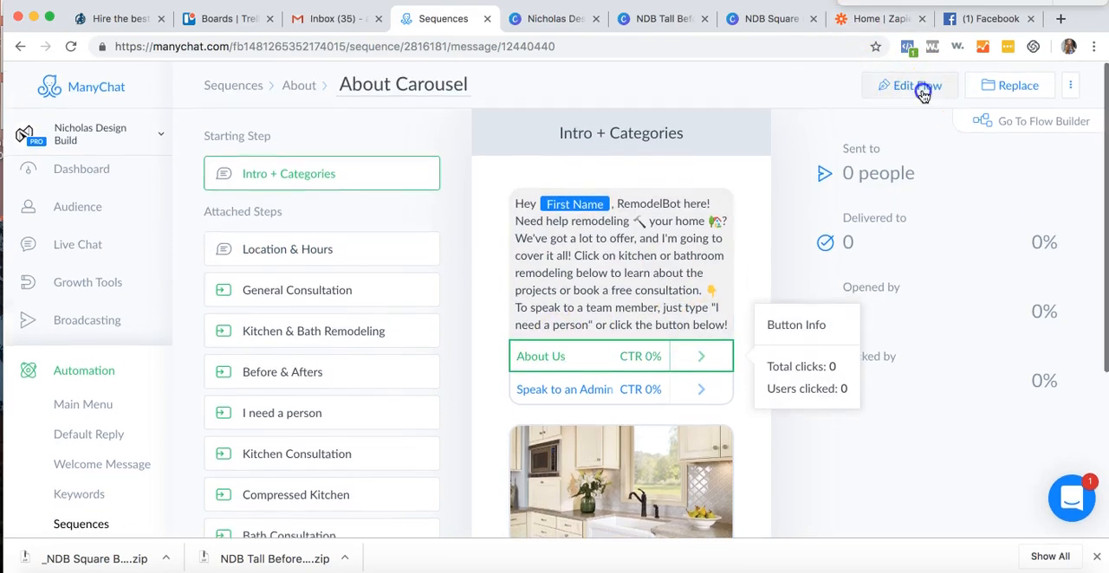
# - Edit the About Carousel flow, detaching Location & Hours from the About Us button and making the button start another flow instead
pyautogui.click(921, 92)
pyautogui.click(328, 253)
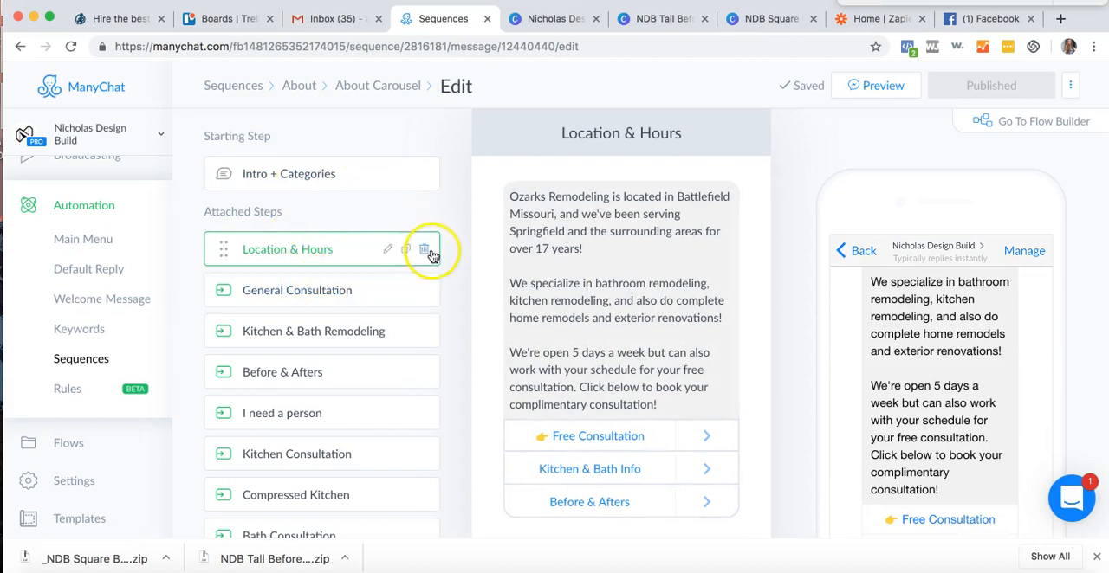
pyautogui.click(307, 177)
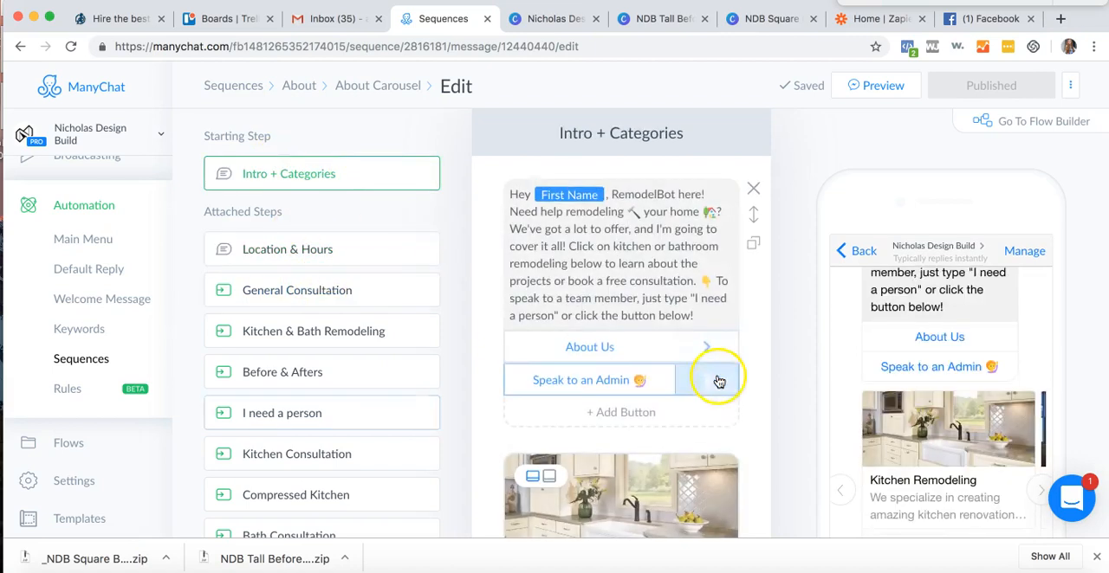
pyautogui.click(595, 361)
pyautogui.click(968, 356)
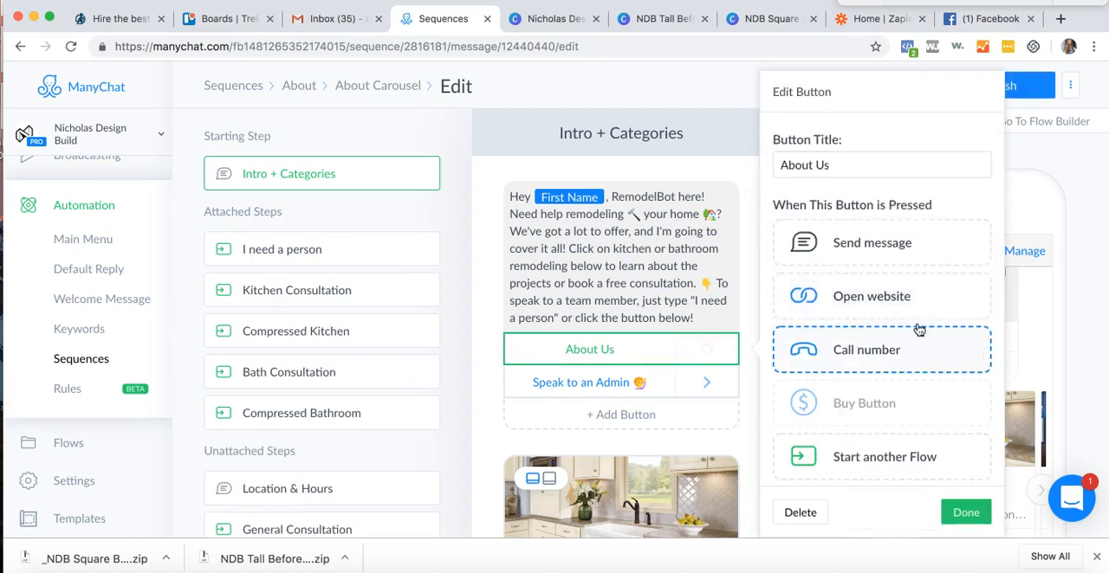
pyautogui.click(866, 458)
pyautogui.click(830, 352)
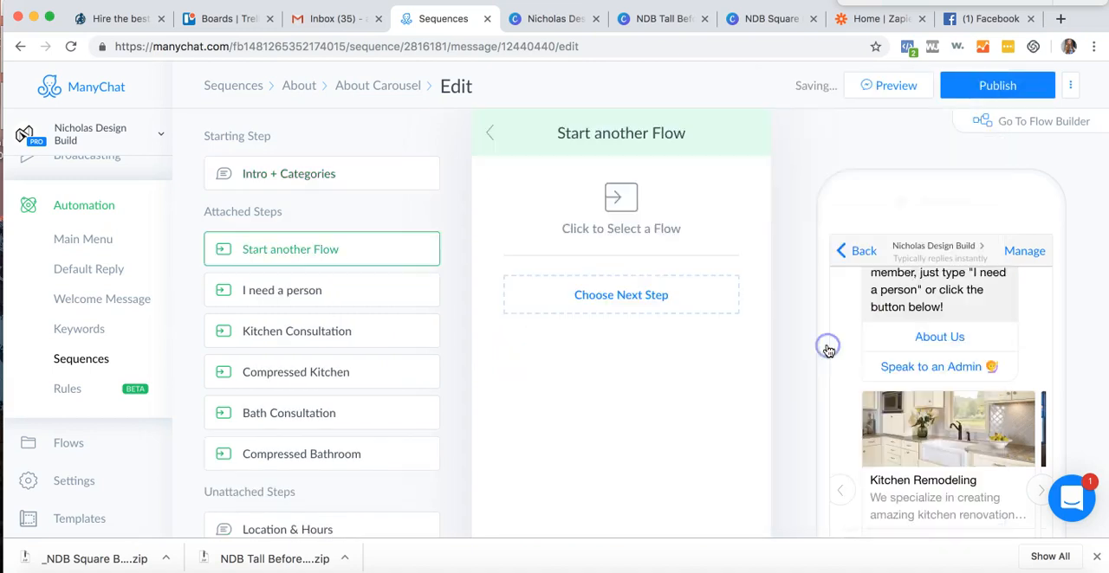
pyautogui.click(640, 264)
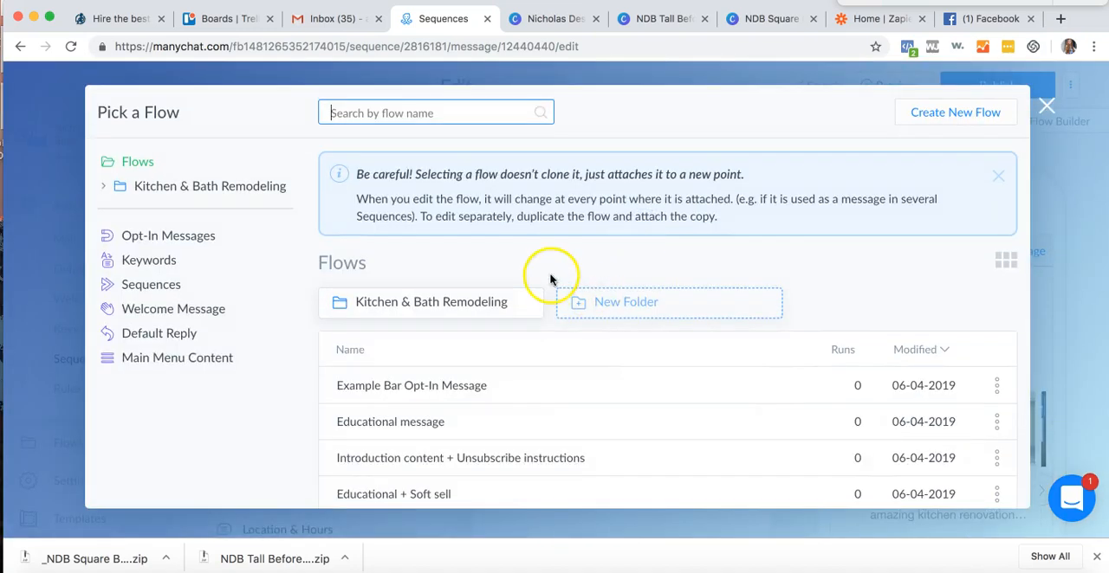
pyautogui.click(471, 303)
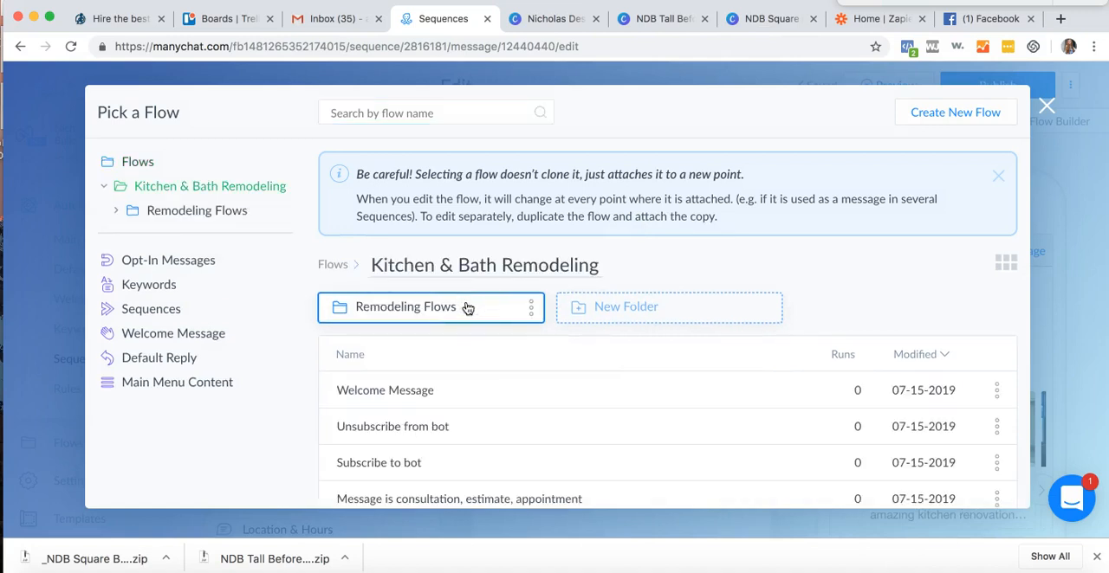
pyautogui.click(464, 309)
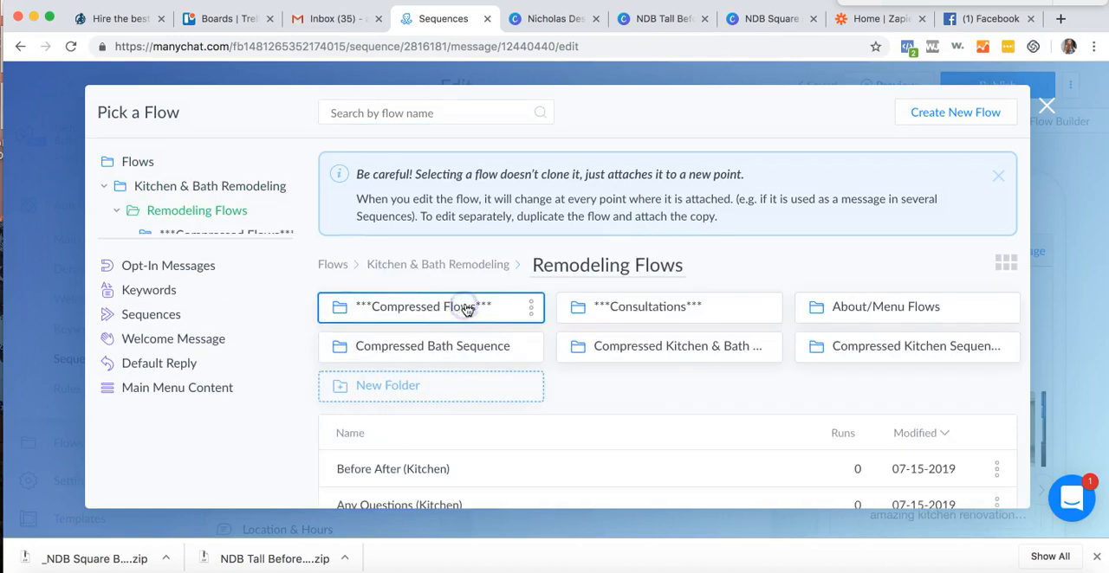
pyautogui.click(813, 307)
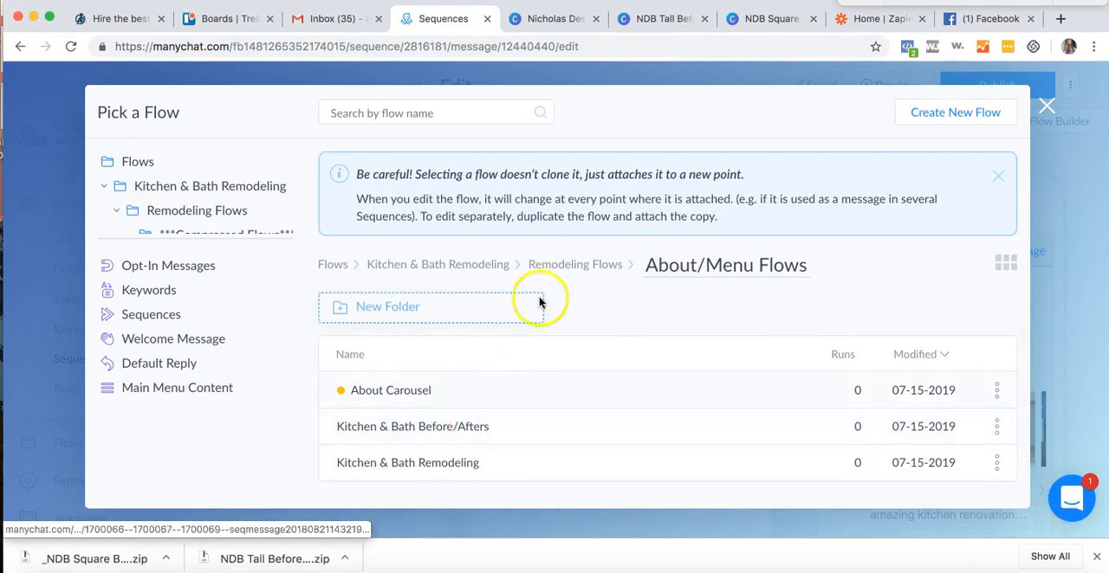
pyautogui.click(557, 264)
pyautogui.scroll(-4, 516, 381)
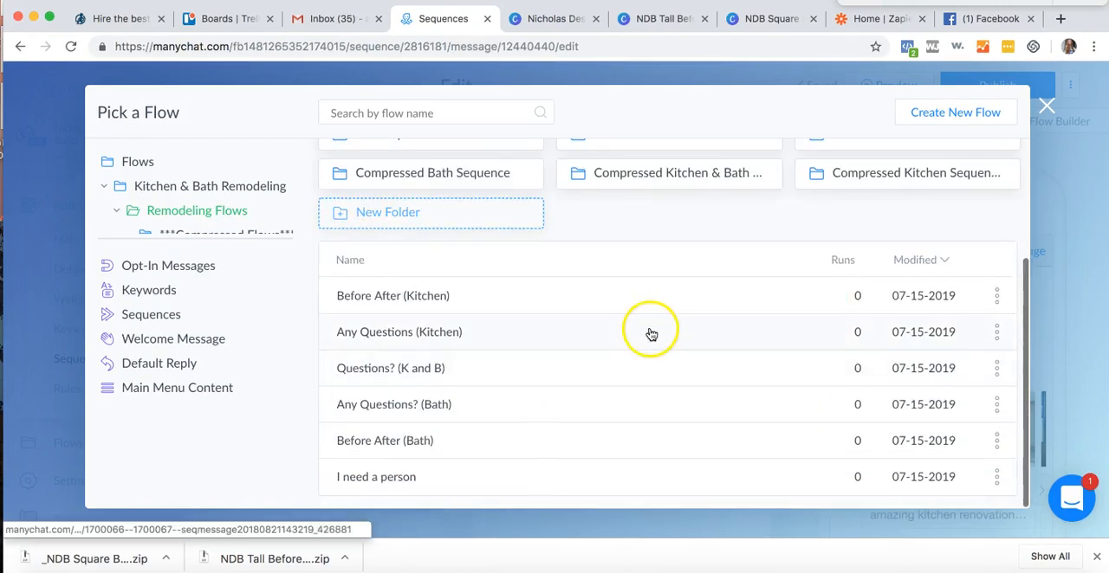
pyautogui.scroll(3, 829, 173)
pyautogui.click(823, 180)
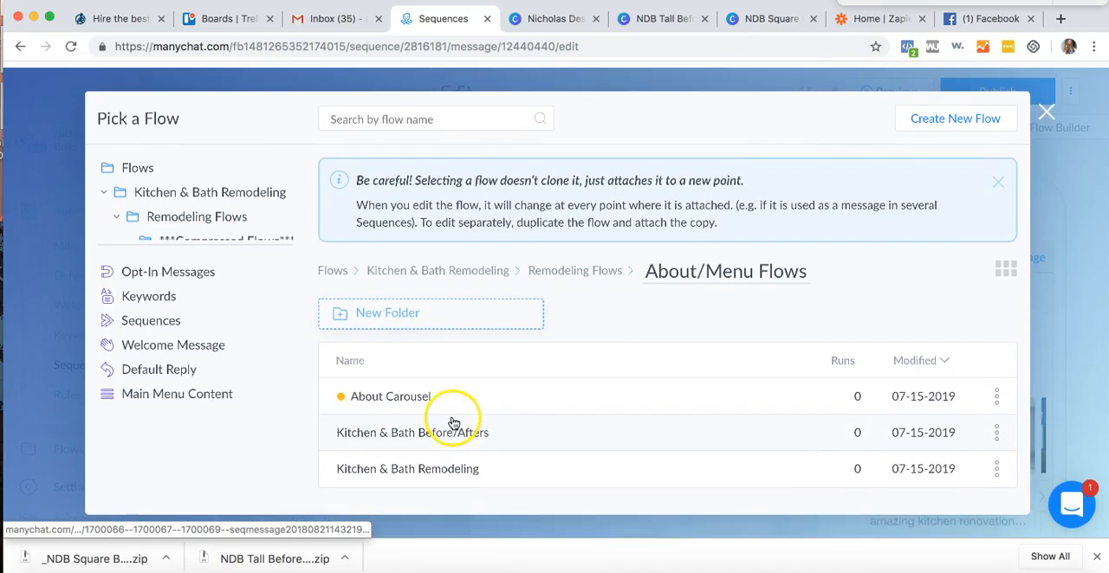
pyautogui.click(1046, 106)
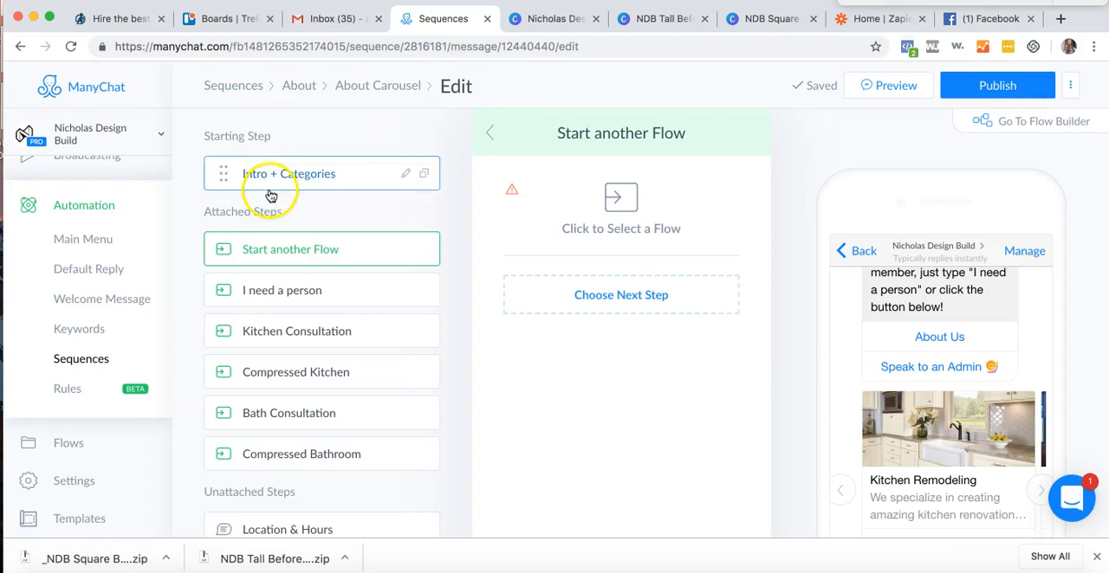
# - Review the Location & Hours step in the published About Carousel flow and compare it with the same step in the editor
pyautogui.click(13, 45)
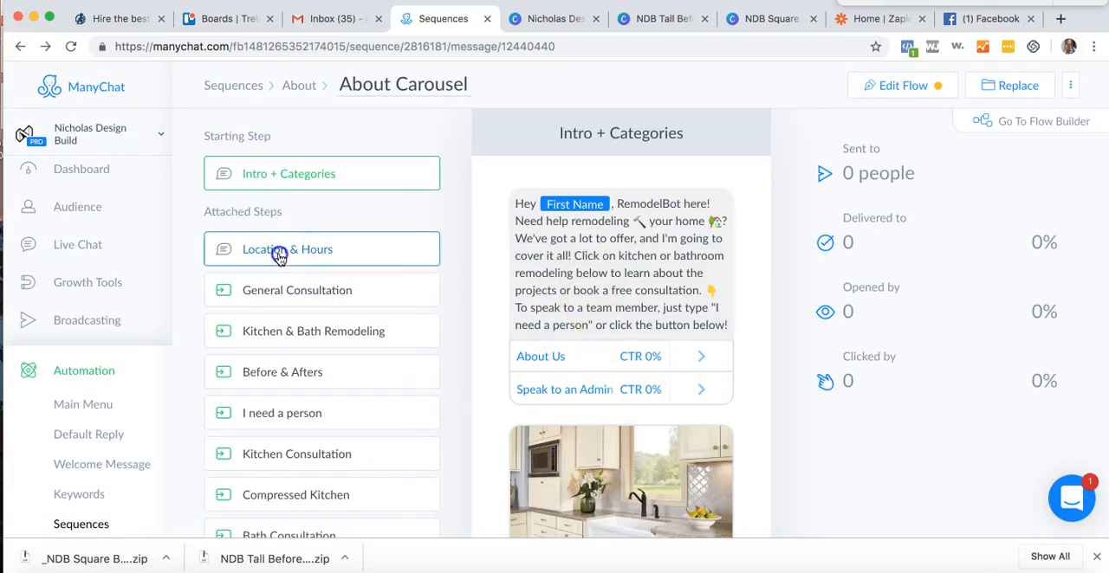
pyautogui.click(248, 250)
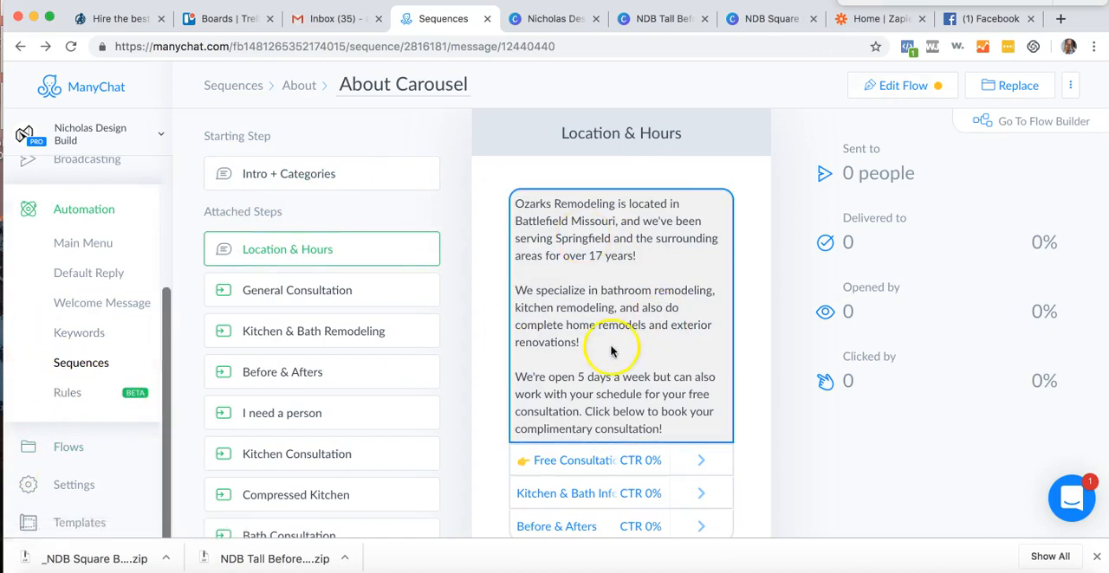
pyautogui.scroll(-2, 606, 368)
pyautogui.scroll(2, 639, 216)
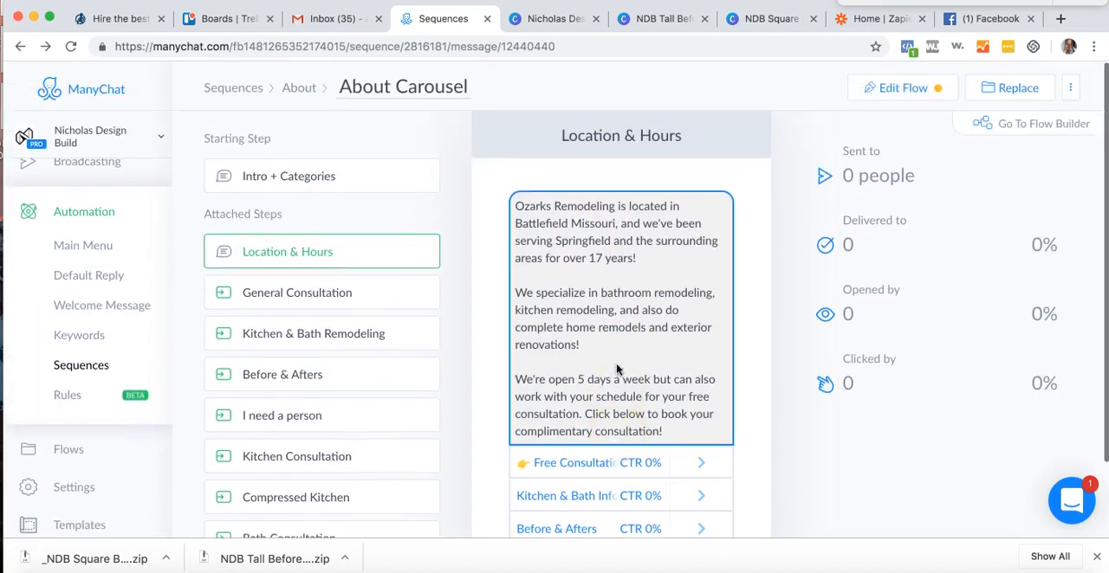
pyautogui.click(903, 85)
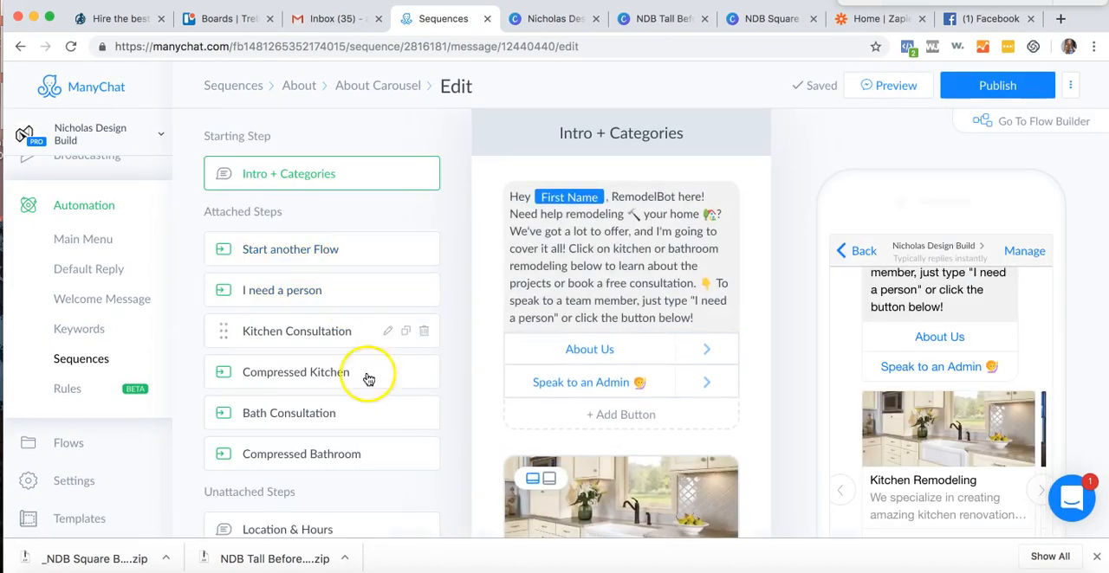
pyautogui.scroll(-3, 366, 376)
pyautogui.click(355, 357)
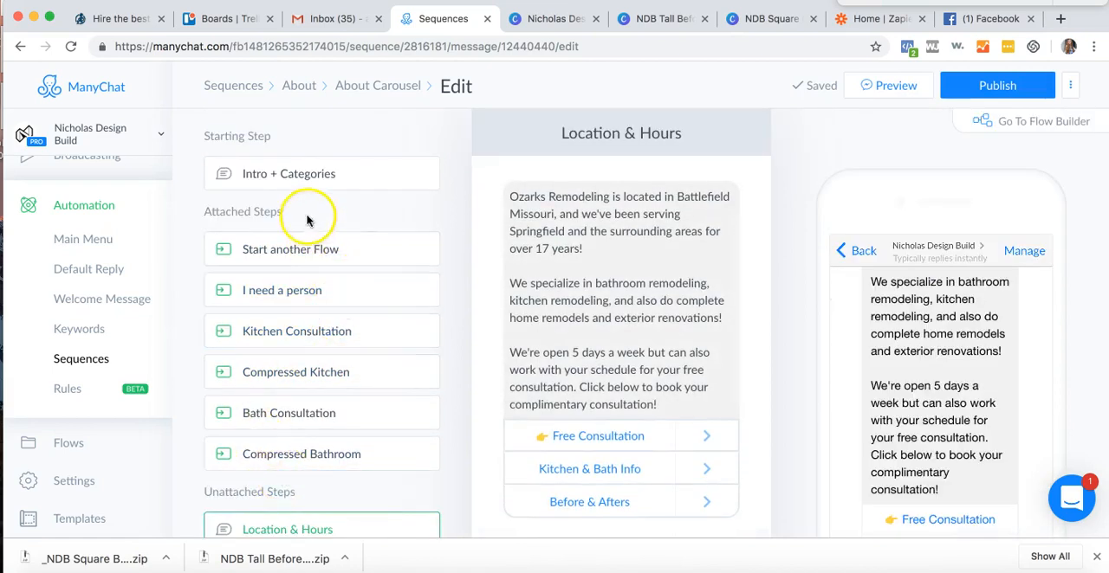
pyautogui.click(309, 173)
pyautogui.click(579, 338)
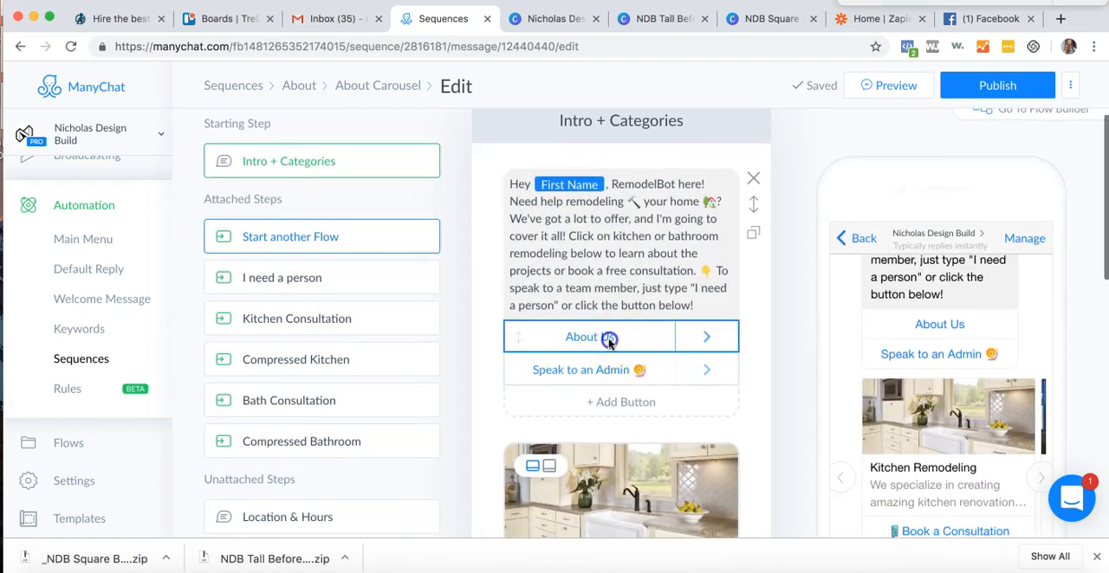
pyautogui.click(819, 350)
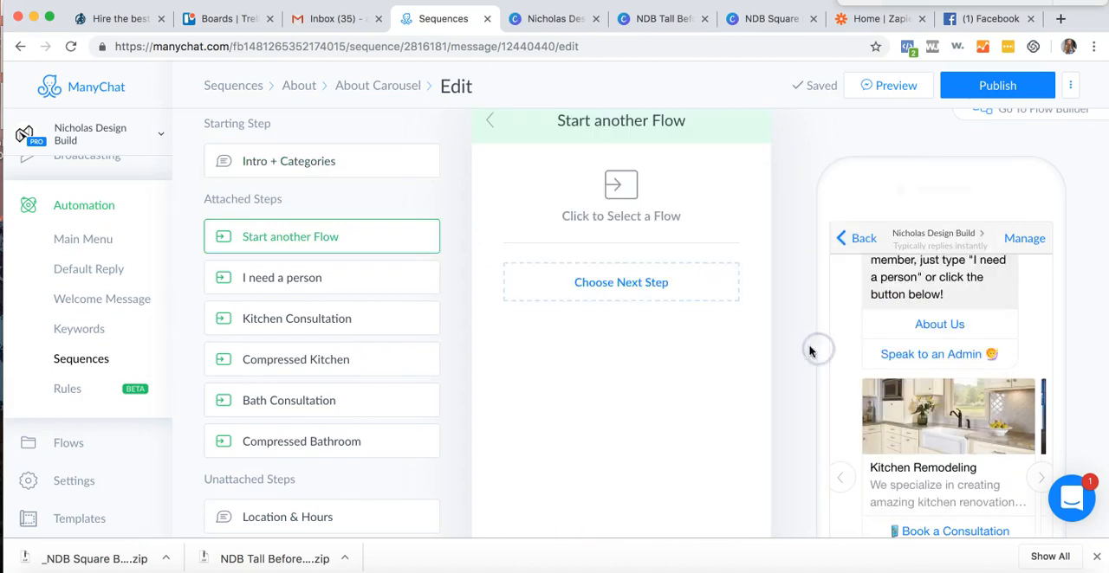
pyautogui.click(492, 126)
pyautogui.click(652, 344)
pyautogui.click(959, 346)
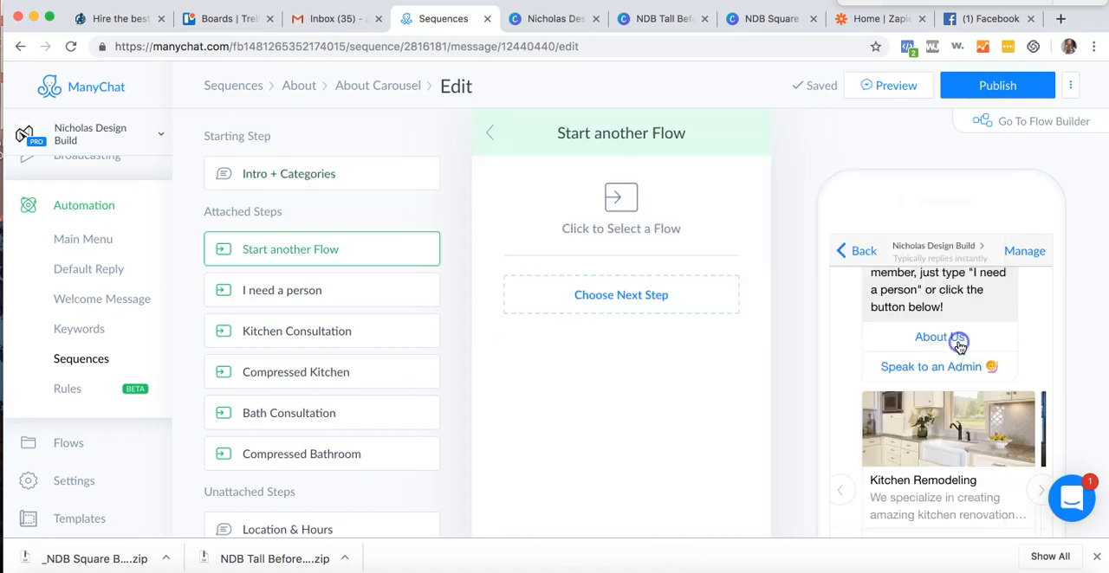
# - Detach Start another Flow from the About Us button in Intro + Categories and link the button to the existing Location & Hours step
pyautogui.click(317, 173)
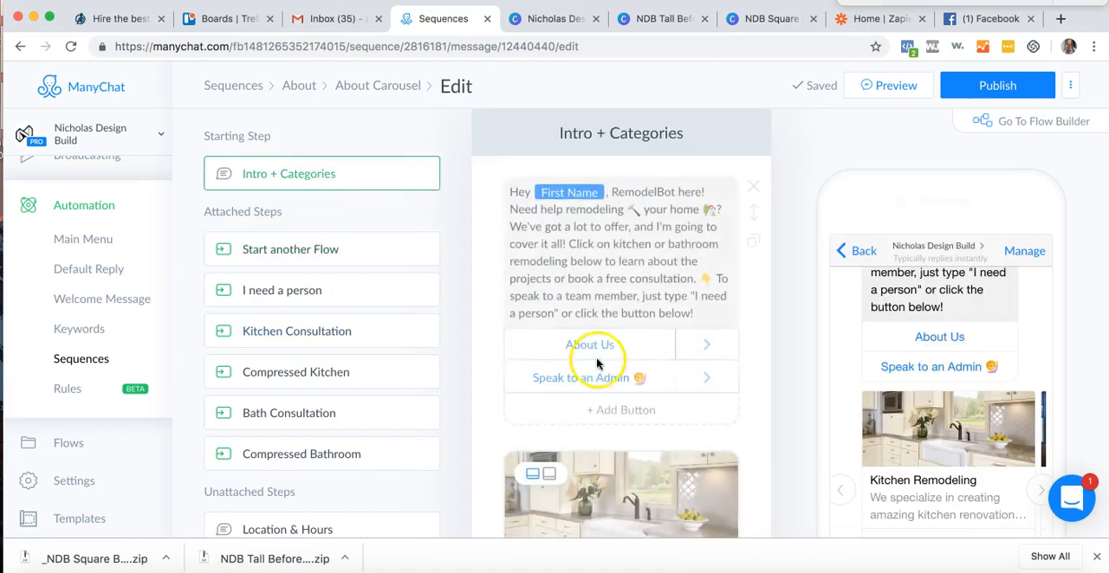
pyautogui.click(604, 351)
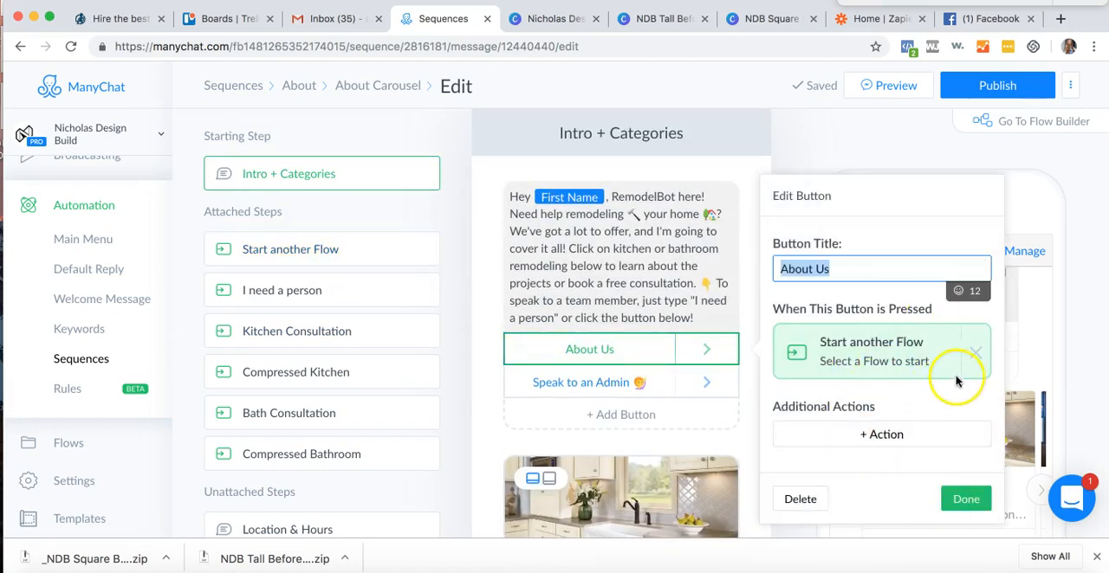
pyautogui.click(974, 356)
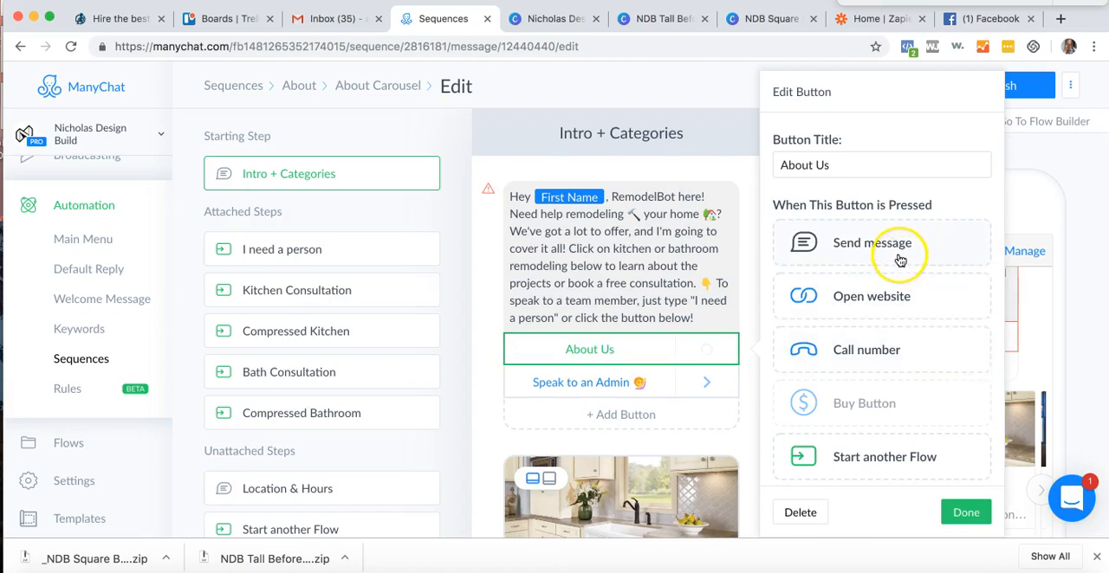
pyautogui.scroll(-5, 901, 259)
pyautogui.click(878, 378)
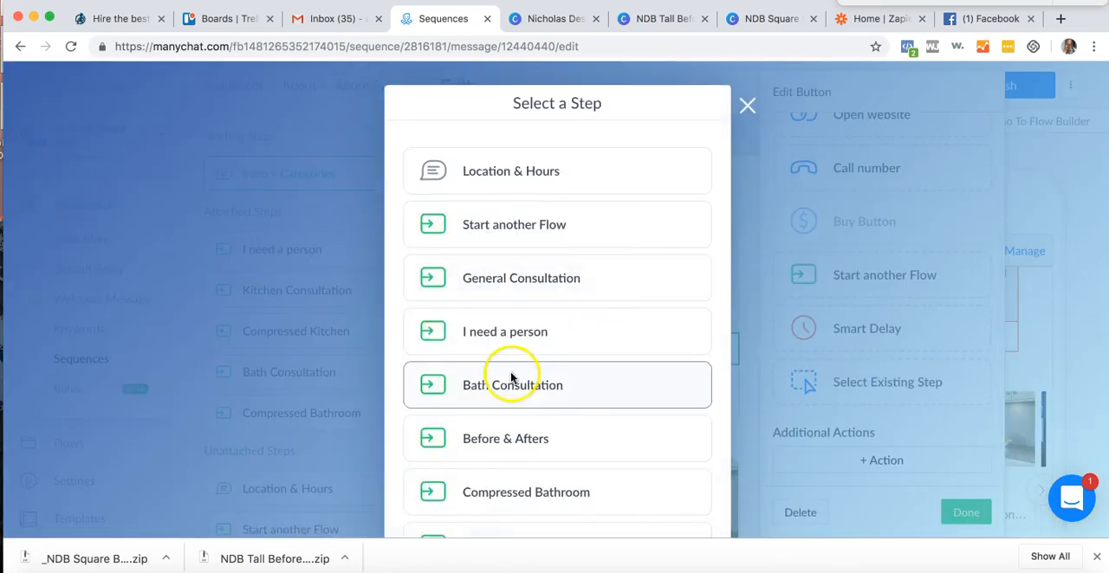
pyautogui.click(542, 173)
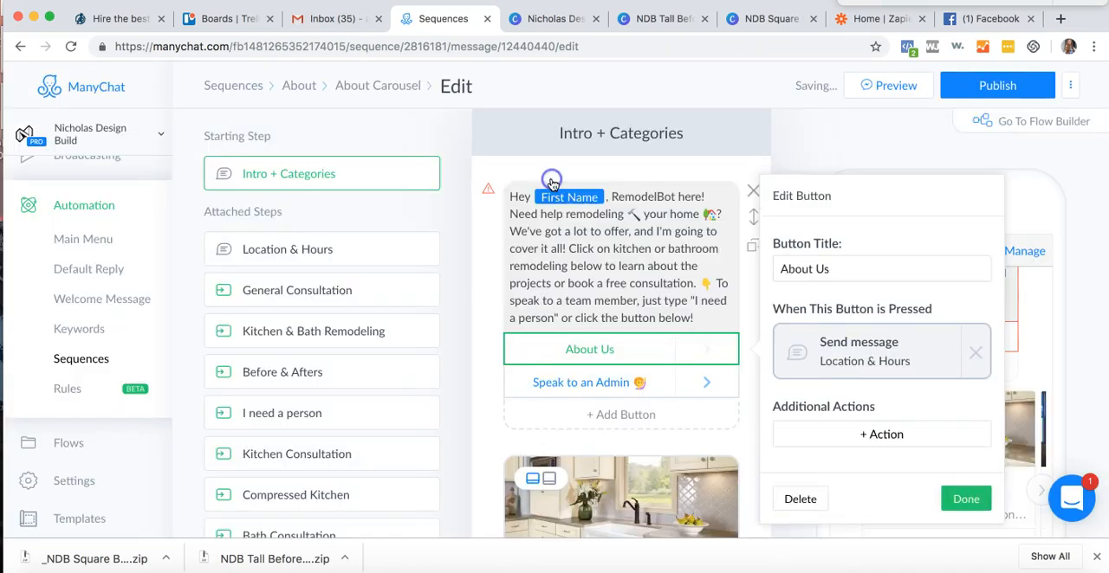
pyautogui.click(963, 499)
# - Replace the company name "Ozarks Remodeling" in the Location & Hours message with the Page Name variable
pyautogui.scroll(-1, 549, 385)
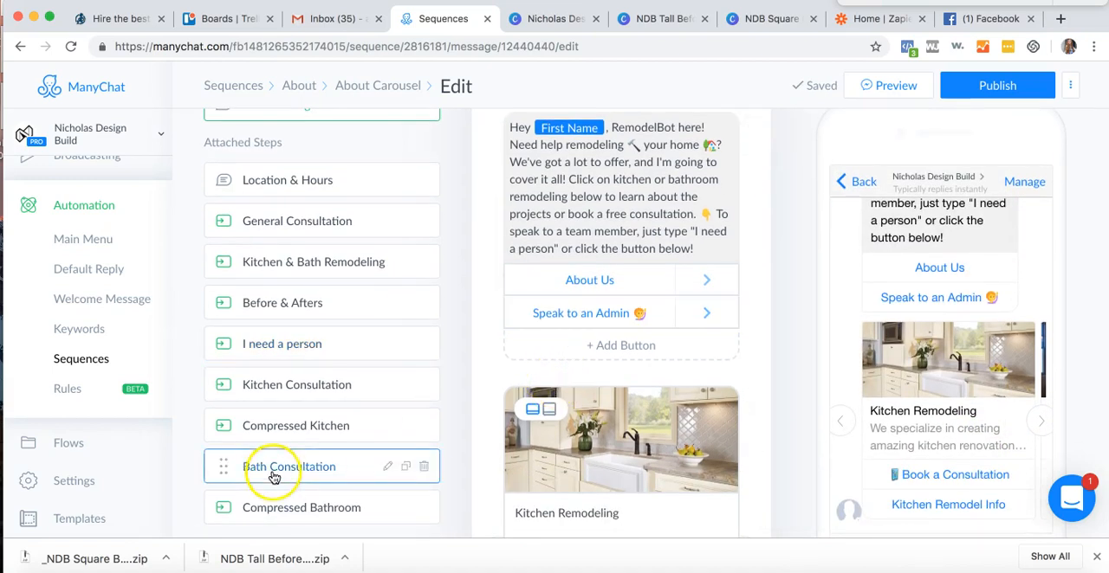
pyautogui.click(289, 186)
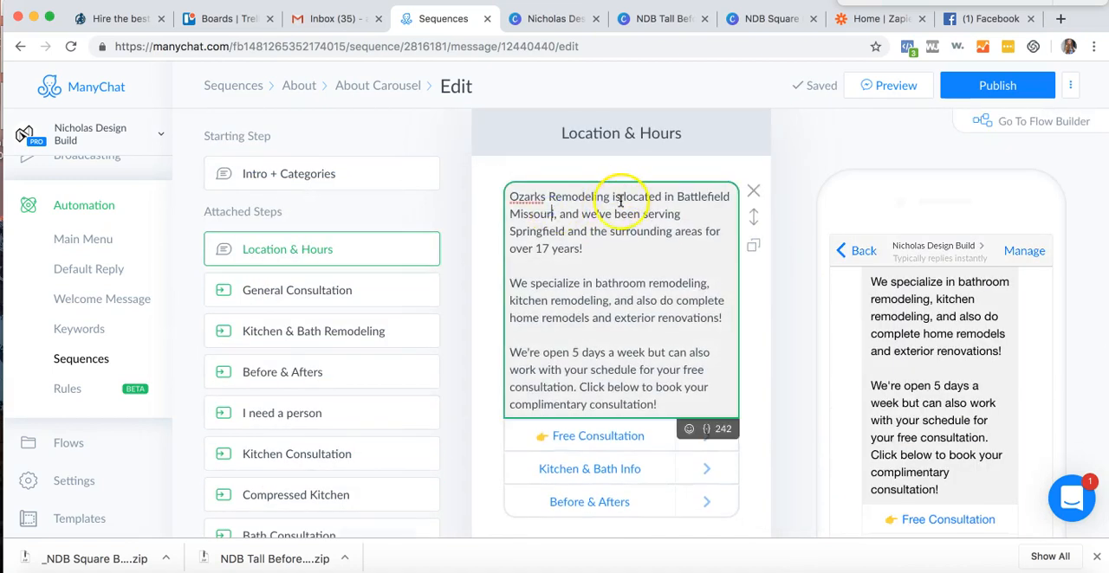
pyautogui.press('BackSpace')
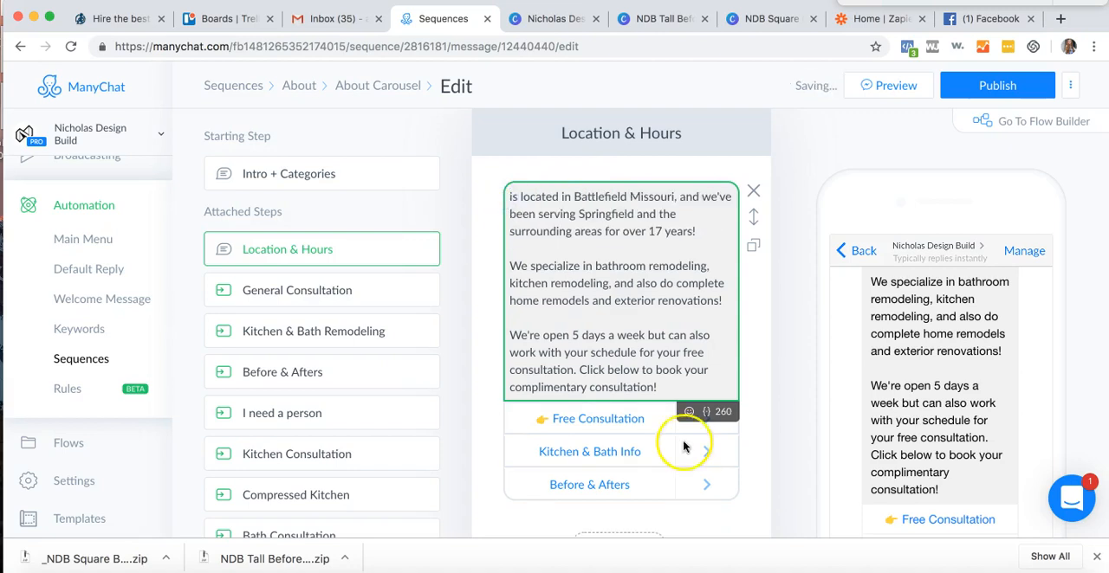
pyautogui.click(689, 414)
pyautogui.click(707, 417)
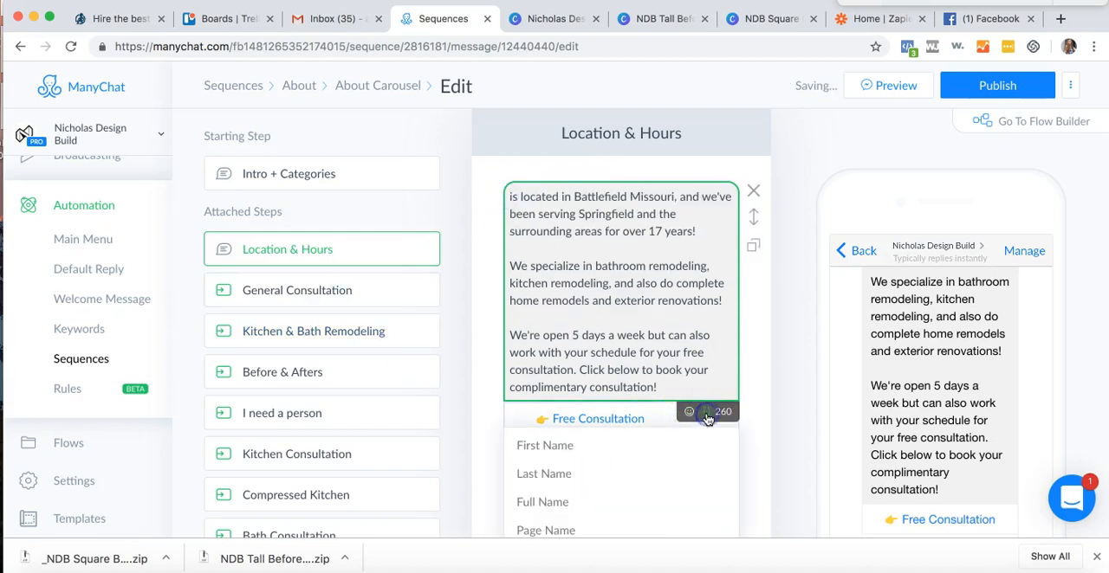
pyautogui.click(566, 527)
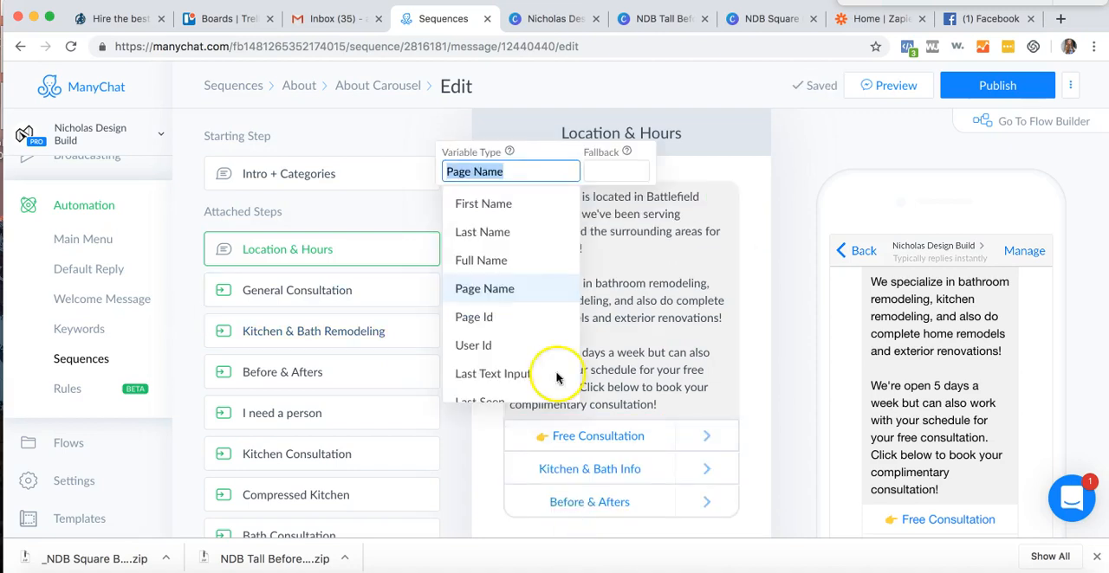
pyautogui.click(641, 229)
# - Reword the Location & Hours message to say located in Indianapolis, serving "the city and it's surrounding areas for 5 years!"
pyautogui.moveTo(645, 197); pyautogui.dragTo(683, 200)
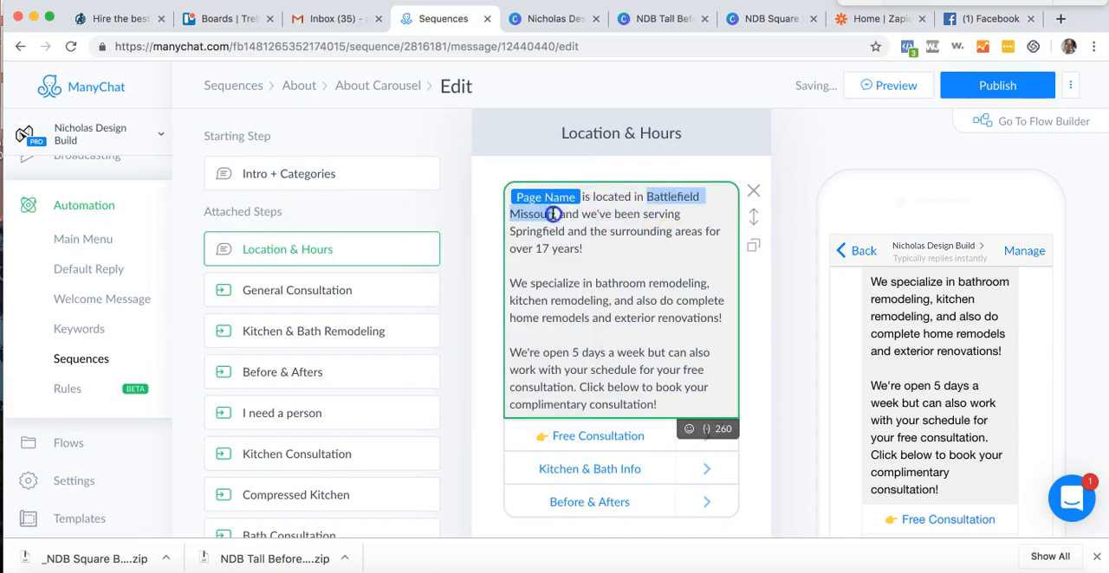
pyautogui.press('BackSpace')
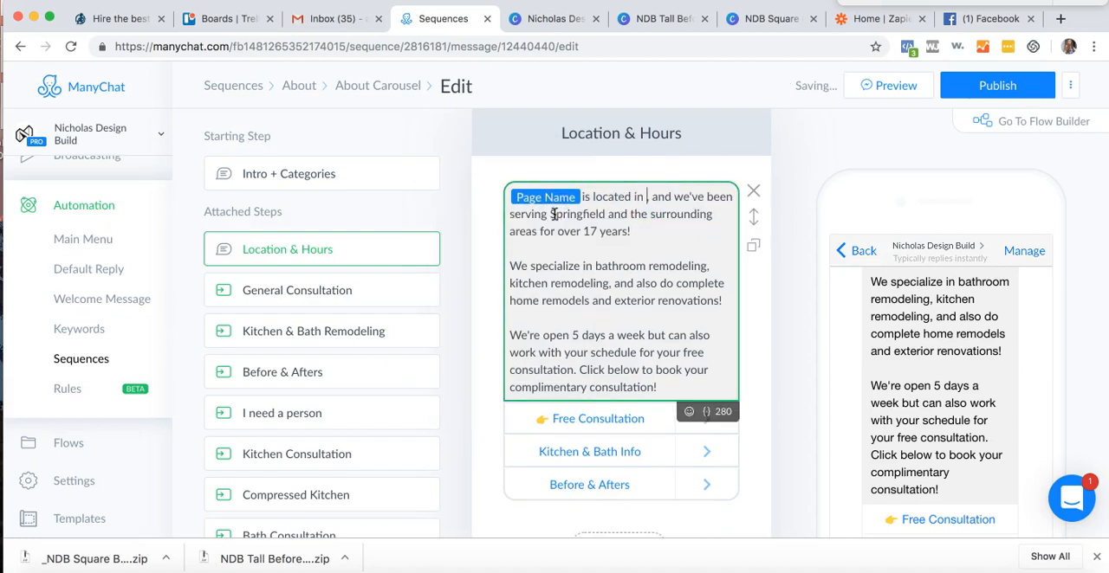
pyautogui.write('Indianapolis')
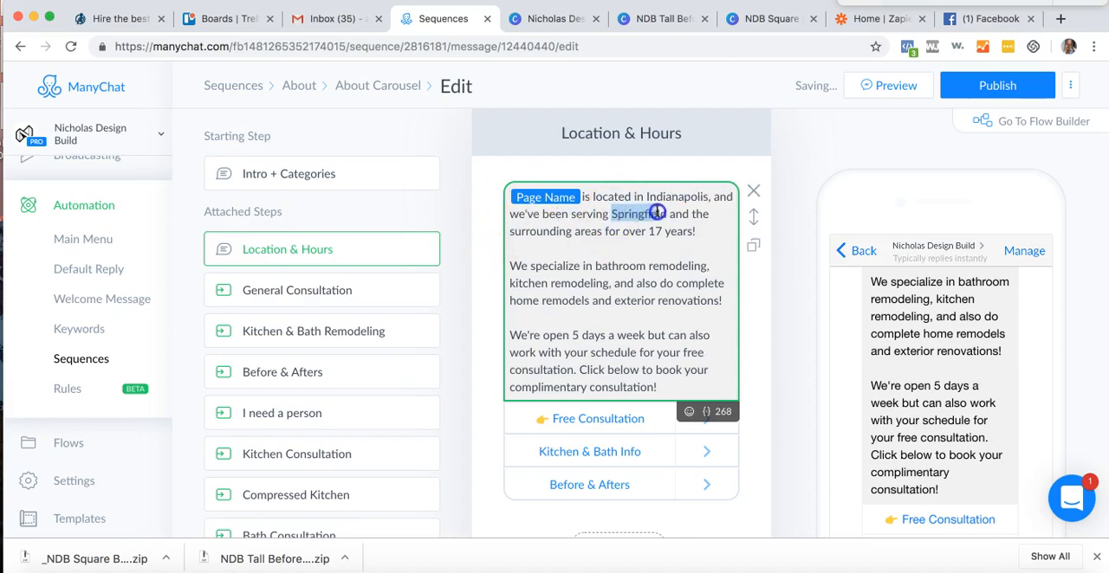
pyautogui.press('BackSpace')
pyautogui.write('the city')
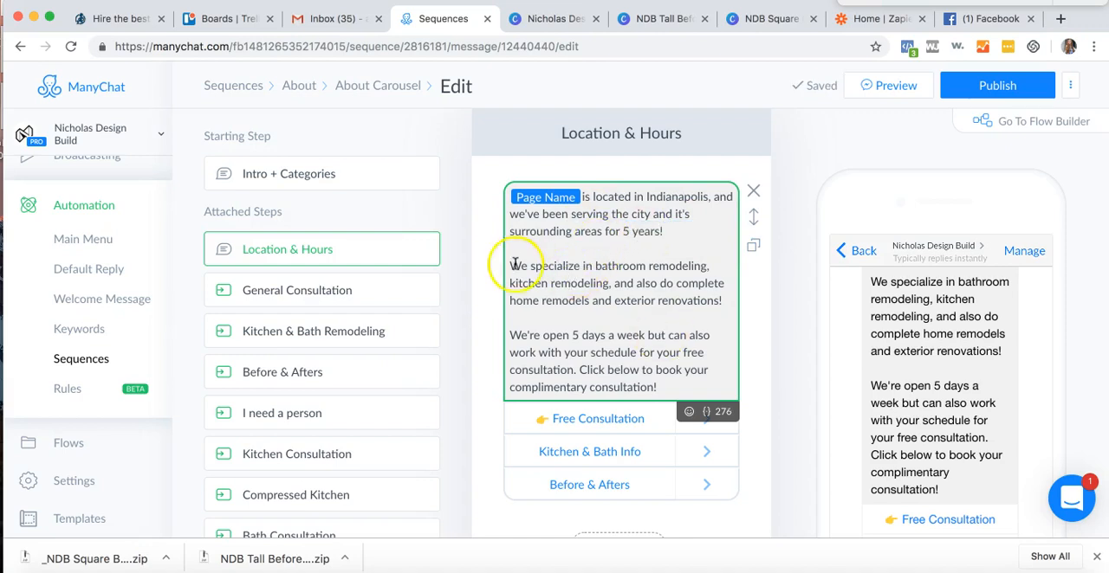
# - Check the opening-days paragraph of the Location & Hours message and try to publish the About Carousel flow
pyautogui.scroll(-1, 607, 269)
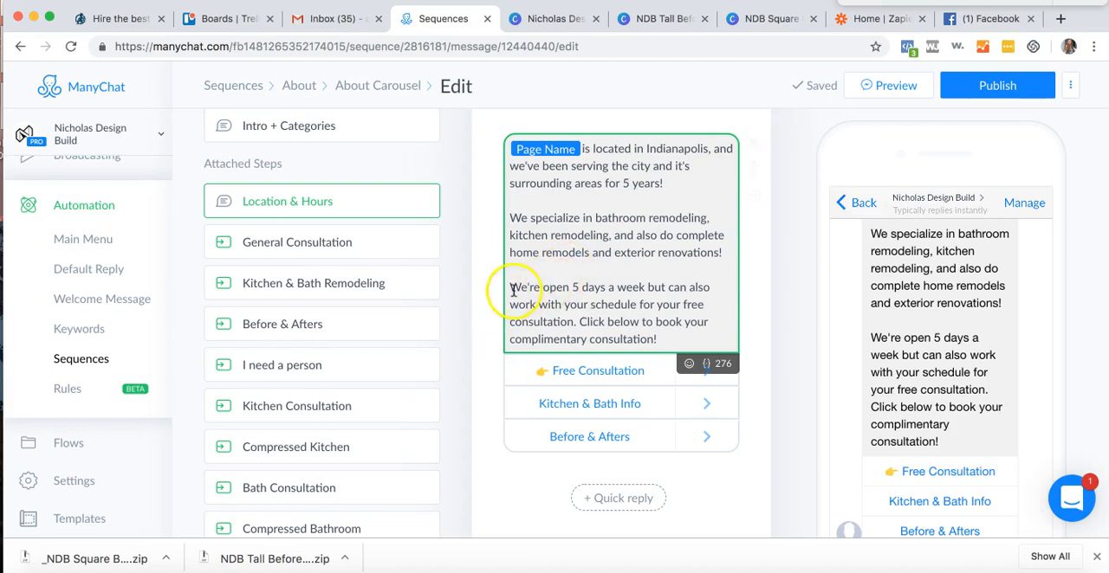
pyautogui.moveTo(510, 286); pyautogui.dragTo(686, 339)
pyautogui.click(686, 341)
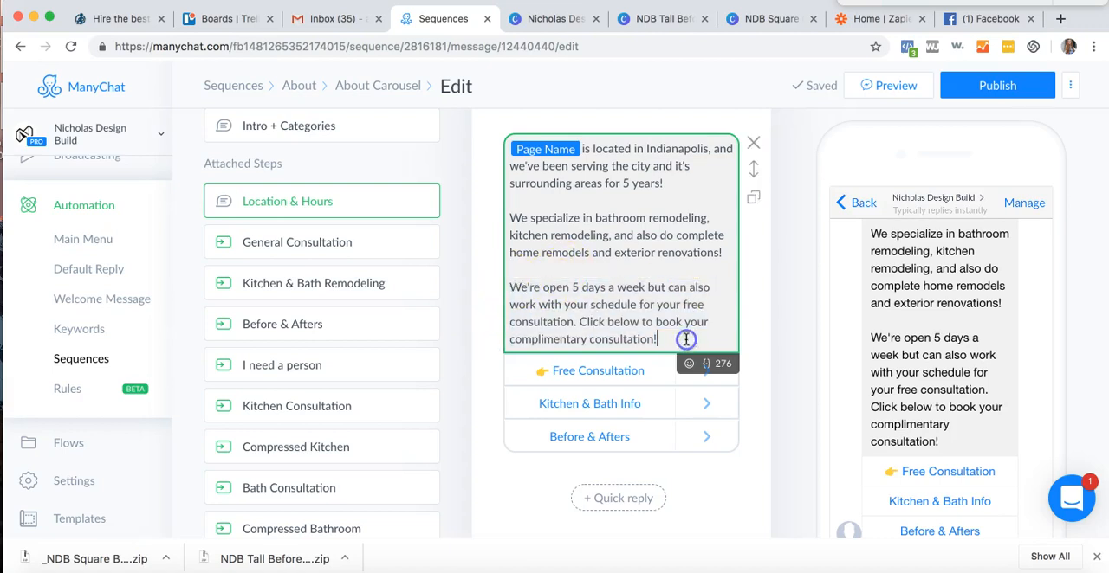
pyautogui.click(953, 83)
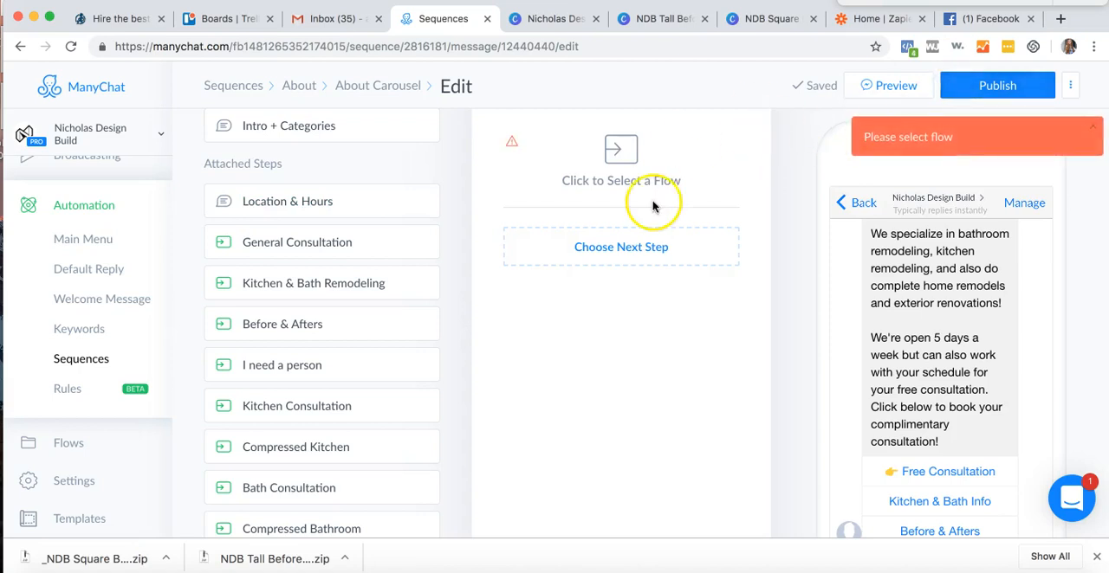
# - Inspect the actions of the Free Consultation, Kitchen & Bath Info and Before & Afters buttons and the flow's unattached steps
pyautogui.scroll(1, 654, 206)
pyautogui.click(322, 247)
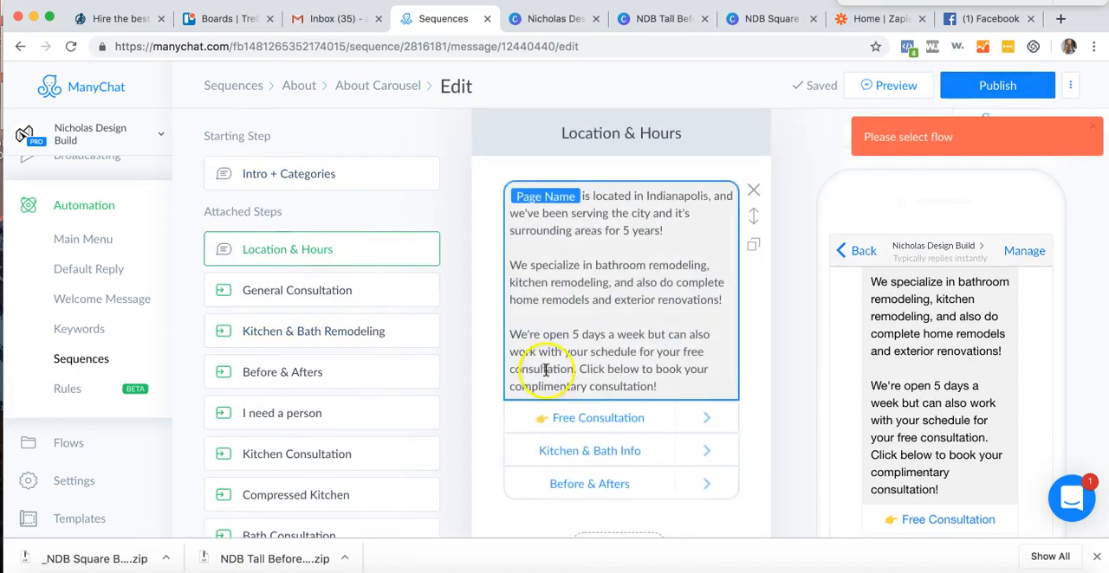
pyautogui.click(558, 418)
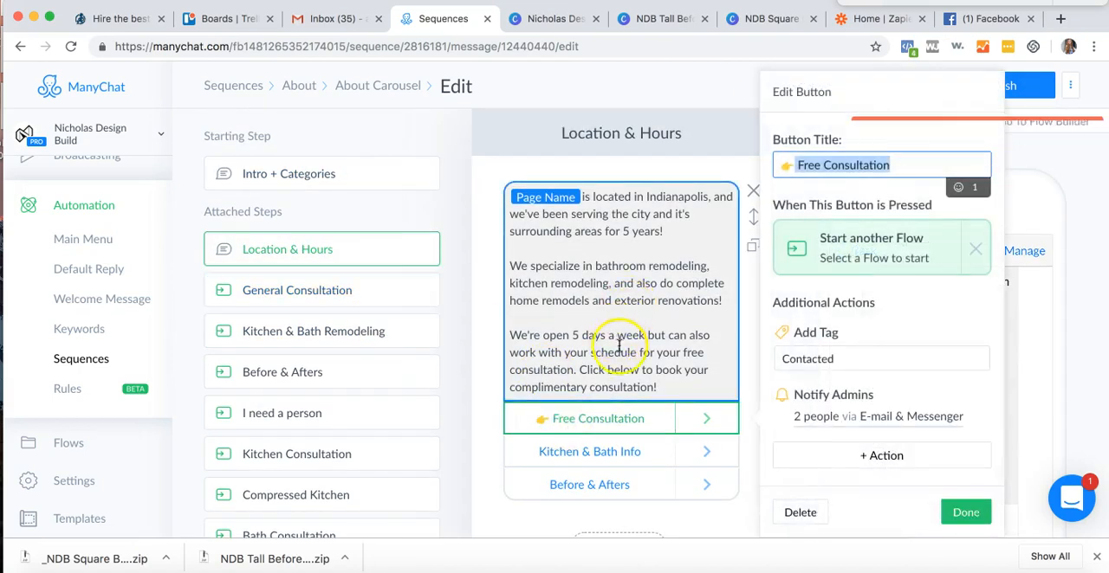
pyautogui.click(568, 452)
pyautogui.click(598, 484)
pyautogui.scroll(-3, 605, 437)
pyautogui.scroll(-2, 359, 408)
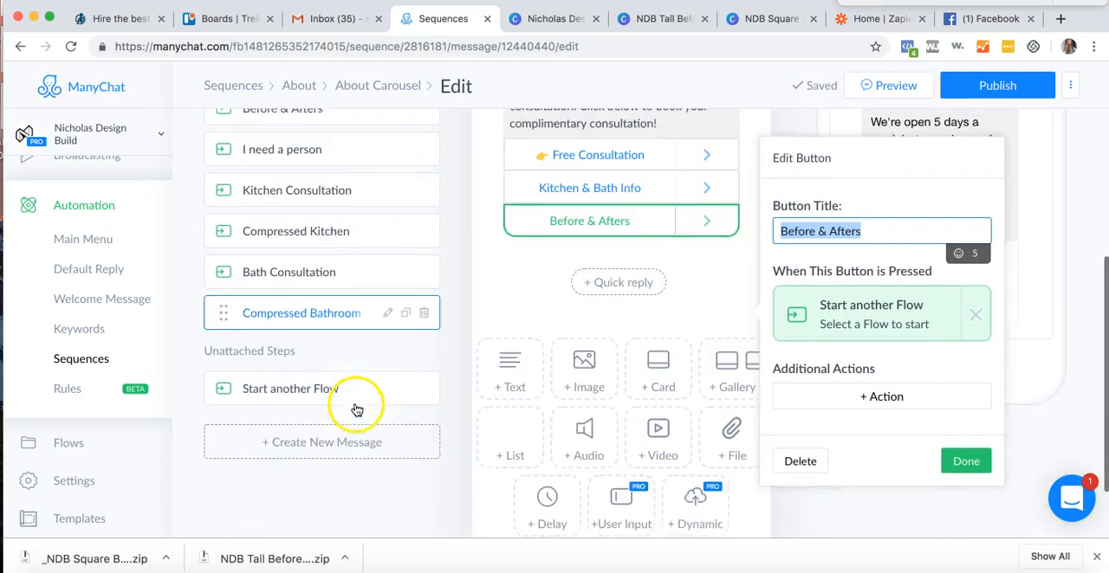
# - Delete the unattached Start another Flow step and publish the About Carousel flow
pyautogui.click(425, 374)
pyautogui.scroll(4, 395, 297)
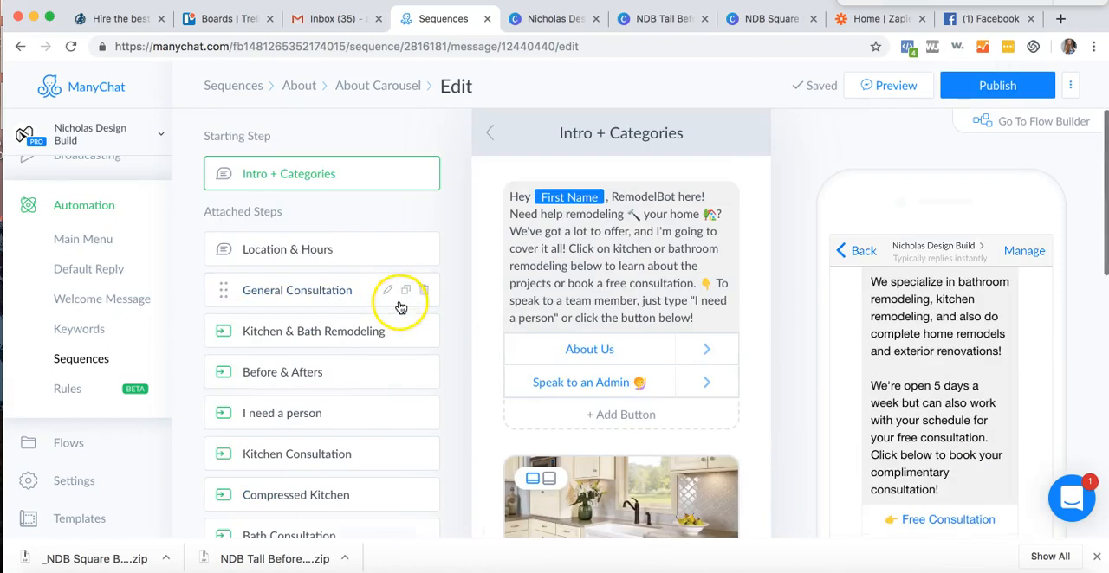
pyautogui.click(978, 90)
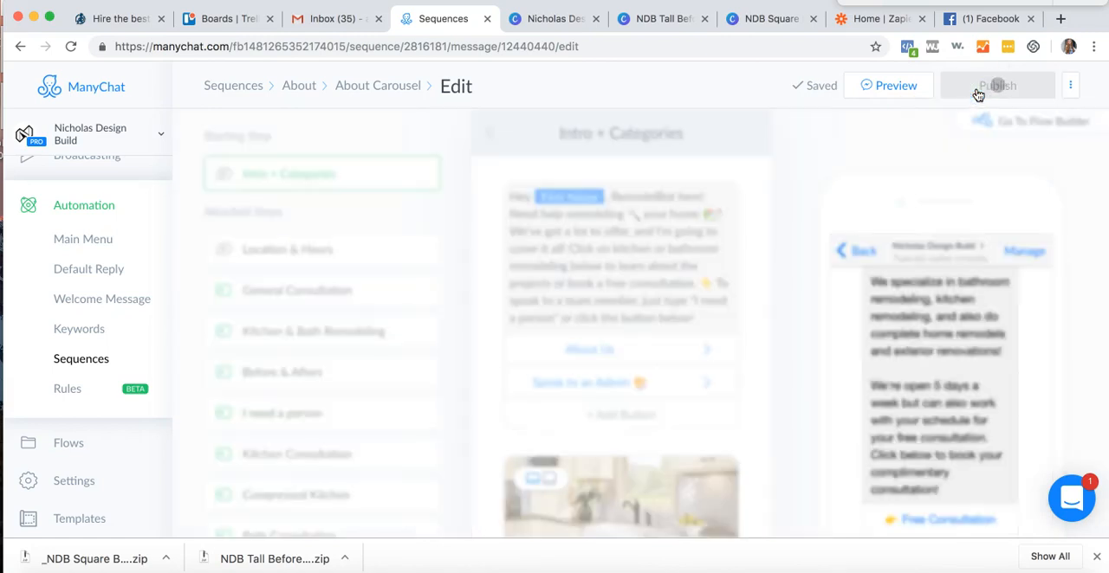
# - Review the Location & Hours message and the attached General Consultation, Kitchen & Bath Remodeling, Before & Afters and I need a person steps
pyautogui.click(368, 248)
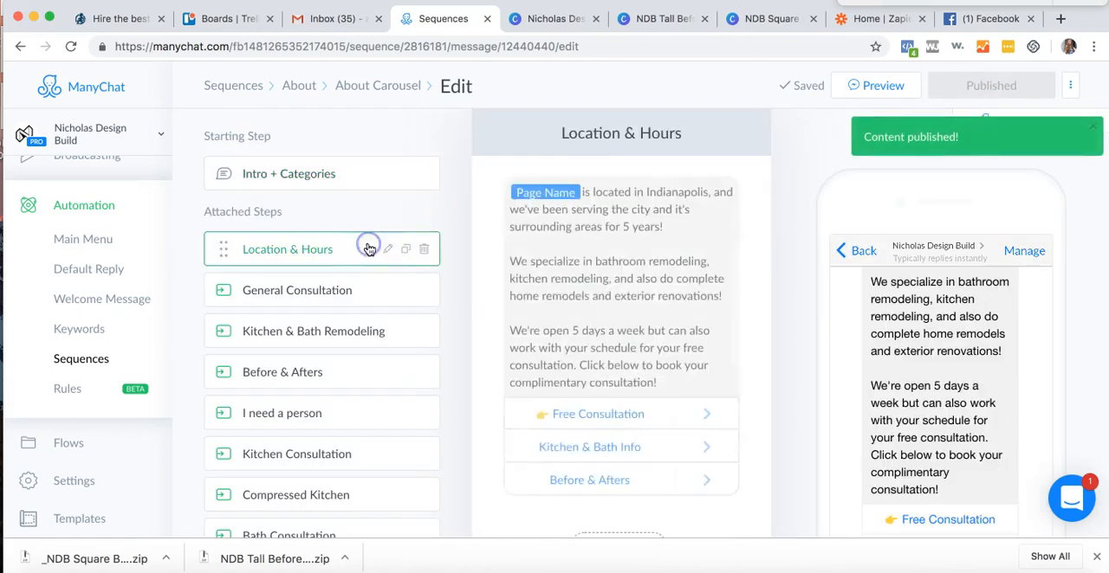
pyautogui.scroll(-2, 626, 396)
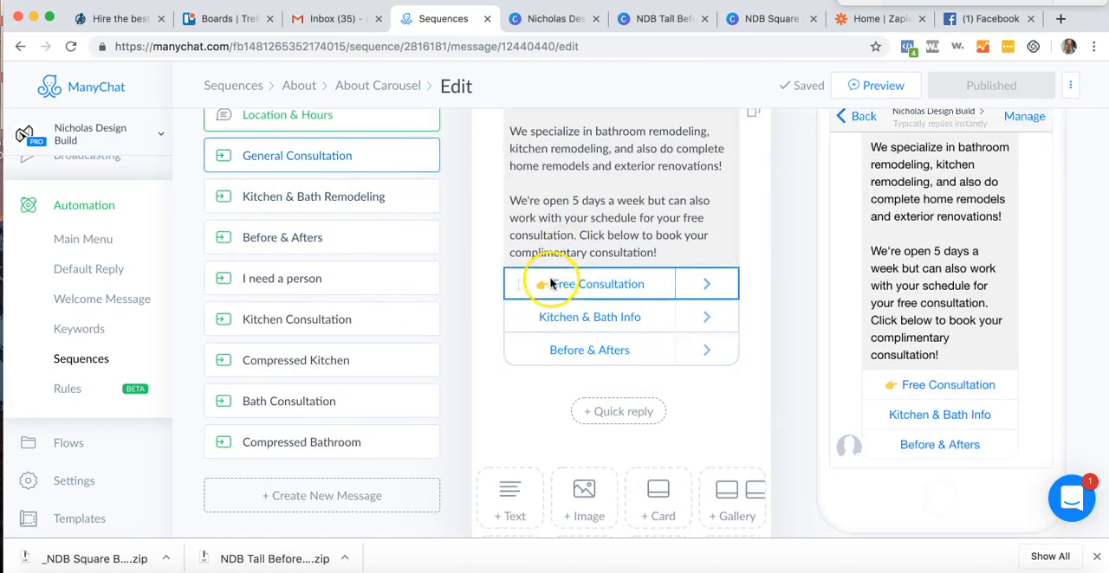
pyautogui.click(252, 160)
pyautogui.click(284, 194)
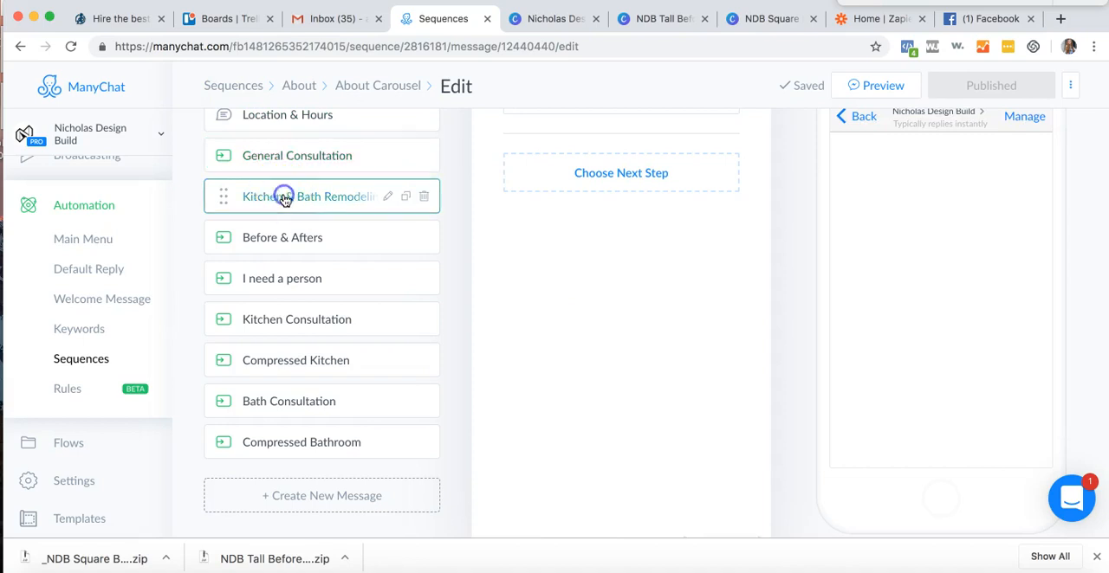
pyautogui.click(289, 230)
pyautogui.click(292, 277)
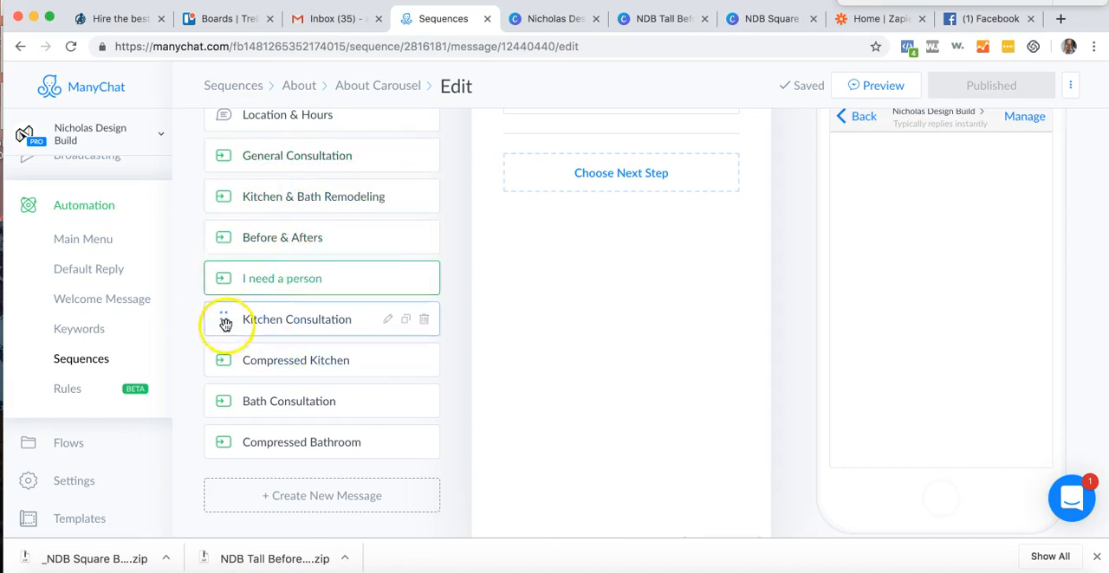
pyautogui.scroll(3, 234, 436)
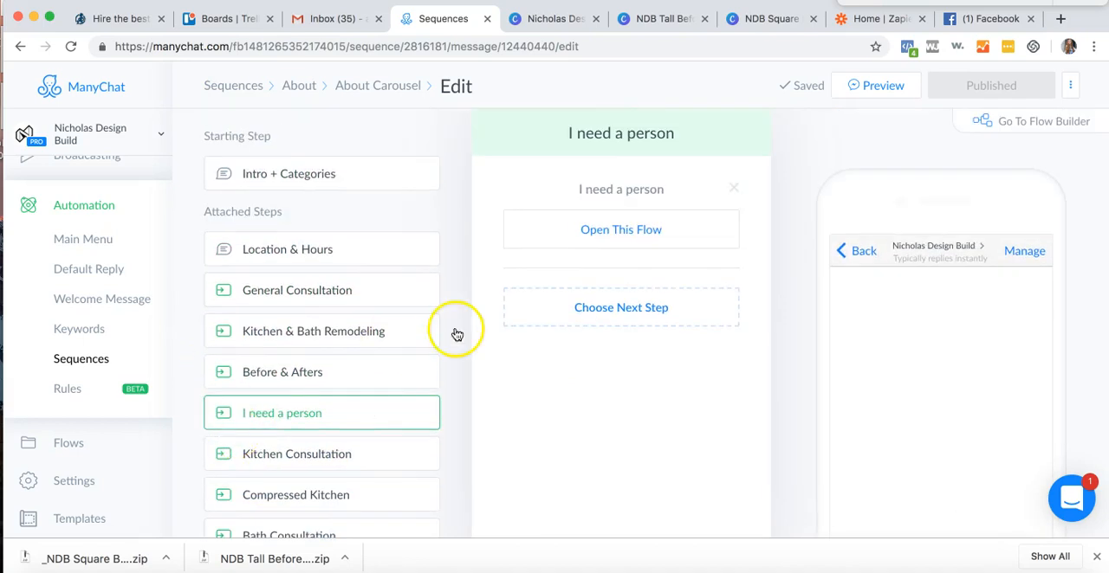
pyautogui.scroll(1, 229, 336)
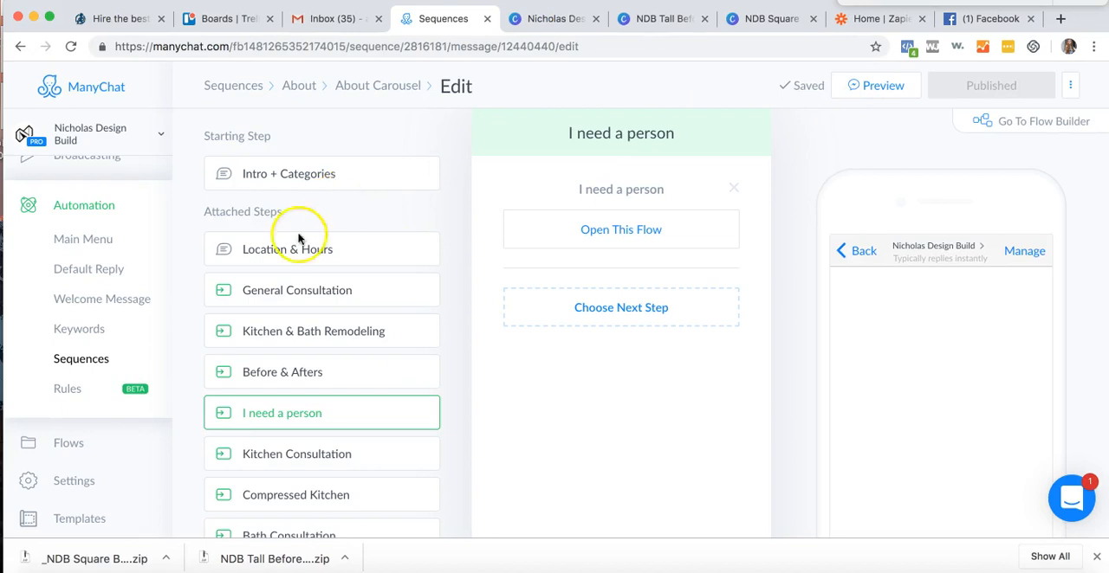
# - Go to the bot's Flows and open the Remodeling Flows folder inside Kitchen & Bath Remodeling
pyautogui.scroll(5, 32, 197)
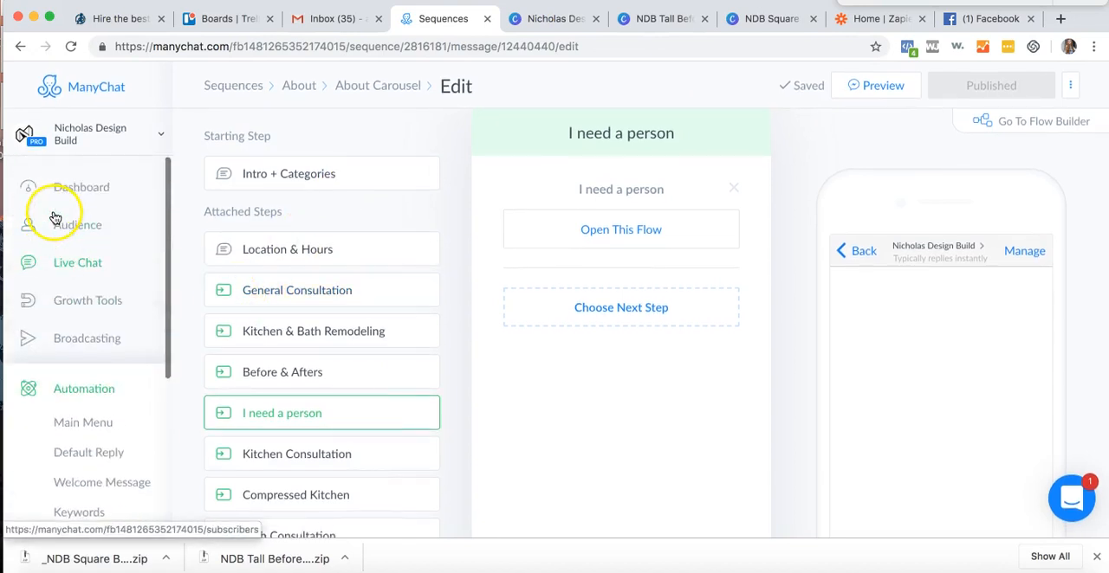
pyautogui.scroll(-6, 121, 324)
pyautogui.click(91, 360)
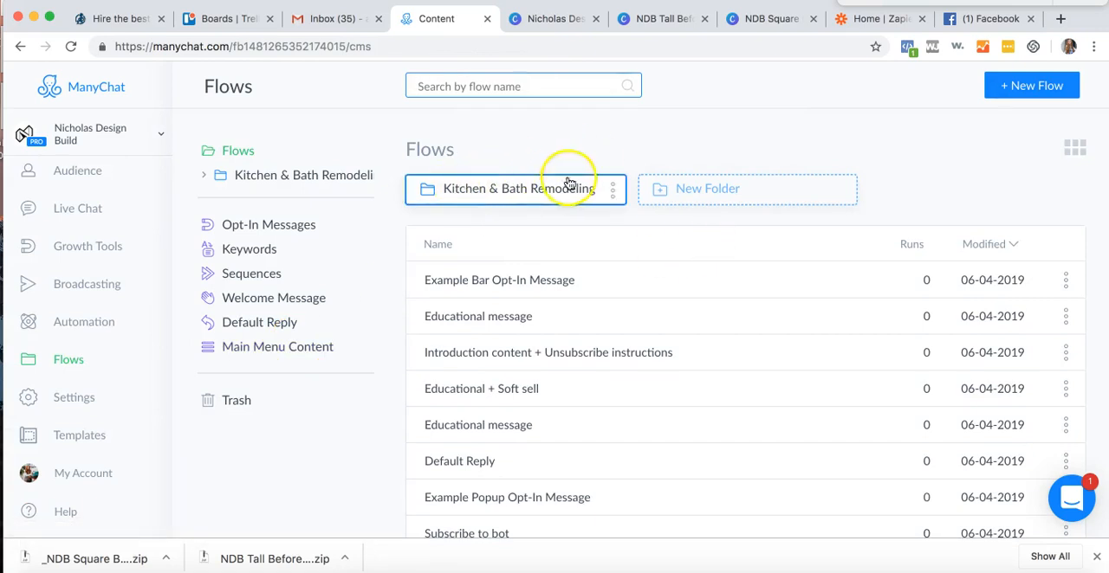
pyautogui.click(521, 193)
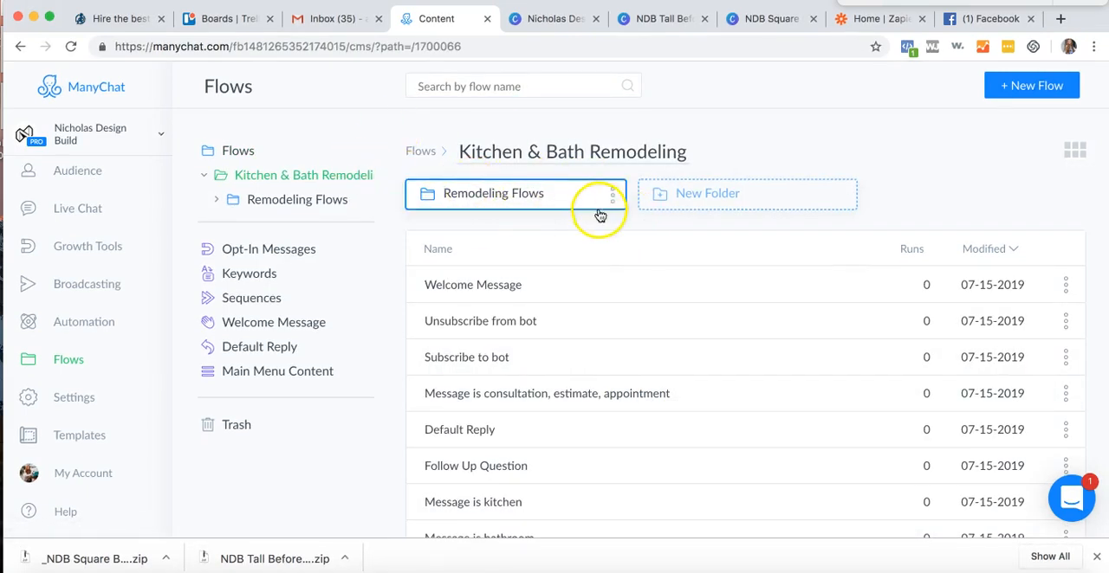
pyautogui.scroll(-1, 537, 364)
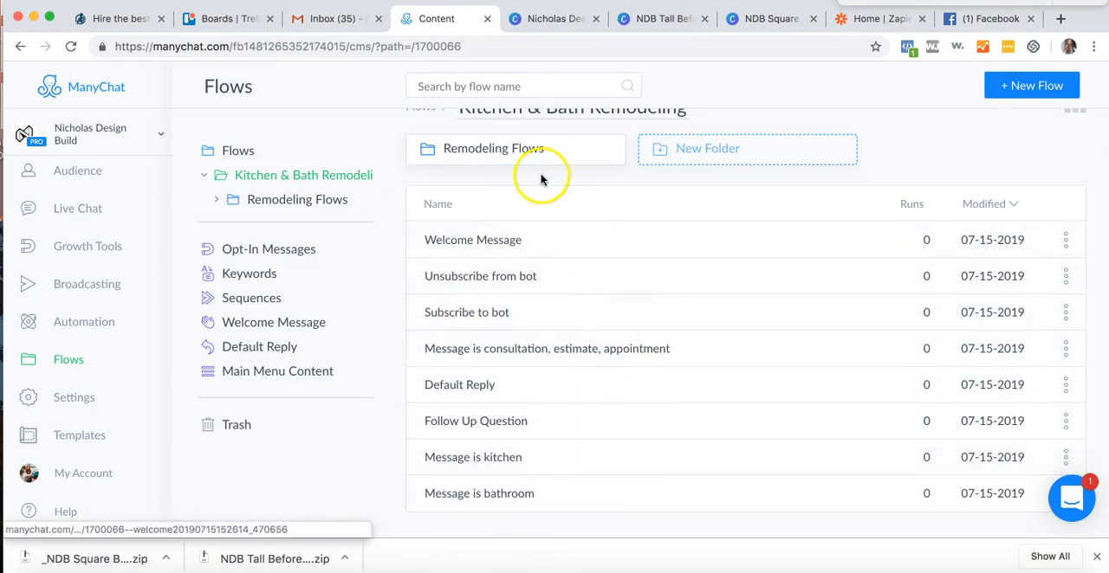
pyautogui.scroll(1, 485, 311)
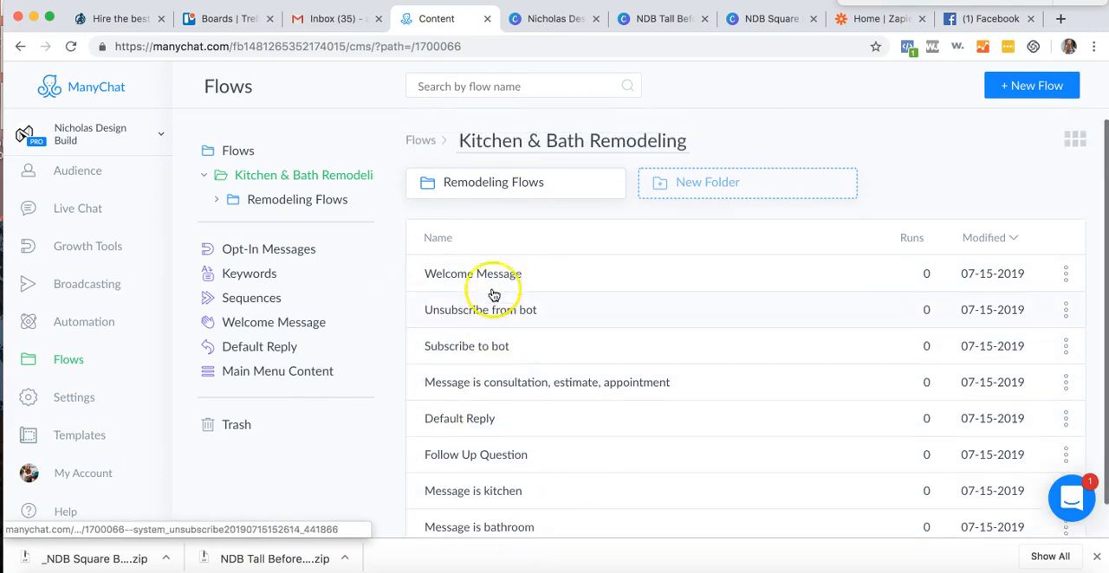
pyautogui.click(472, 196)
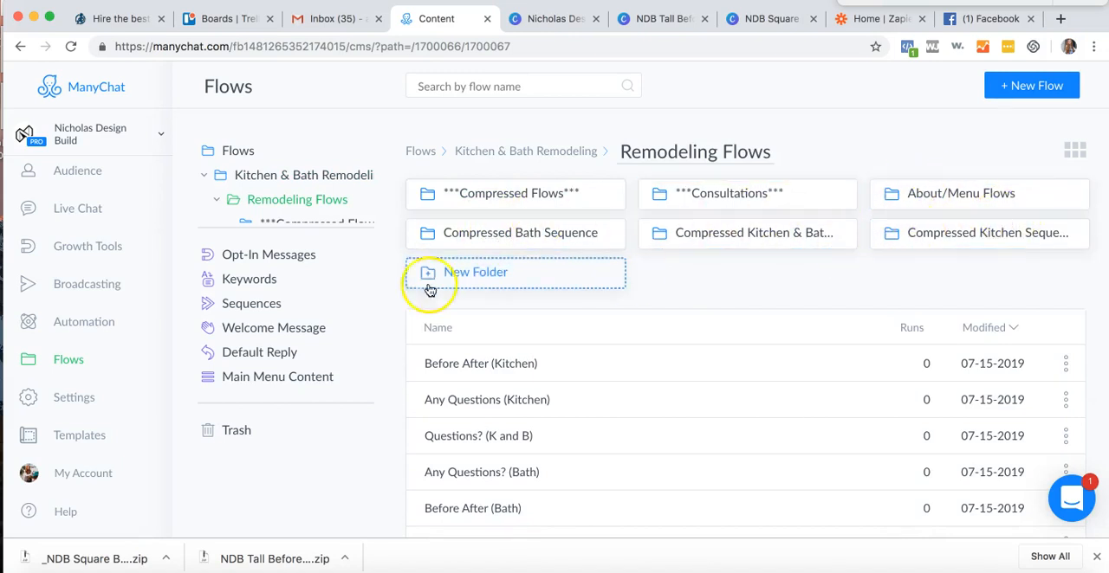
# - Look through the About/Menu Flows folder and the flows stored directly in Remodeling Flows
pyautogui.click(961, 193)
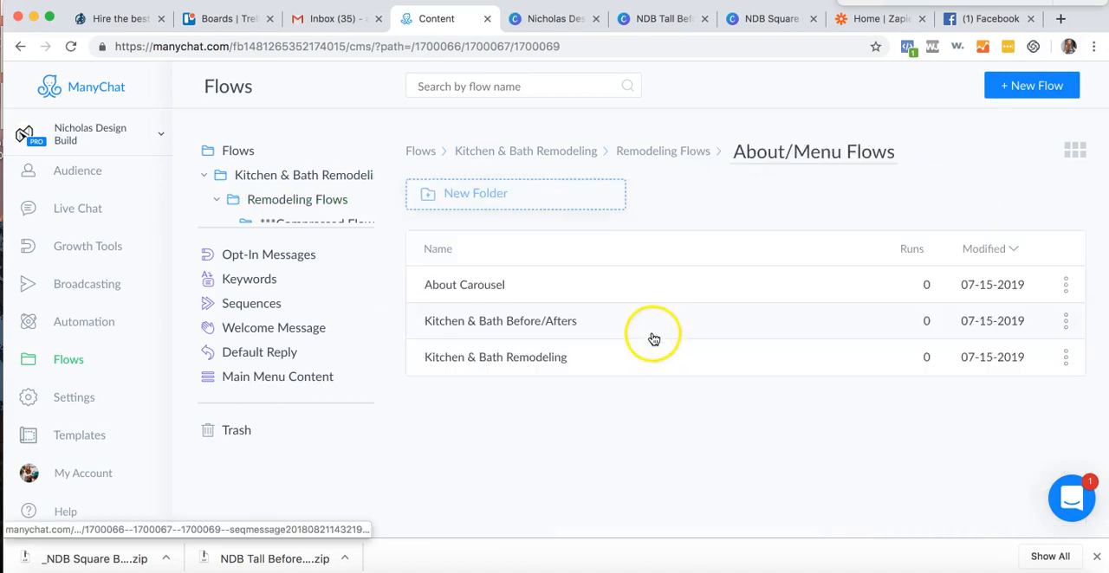
pyautogui.click(639, 154)
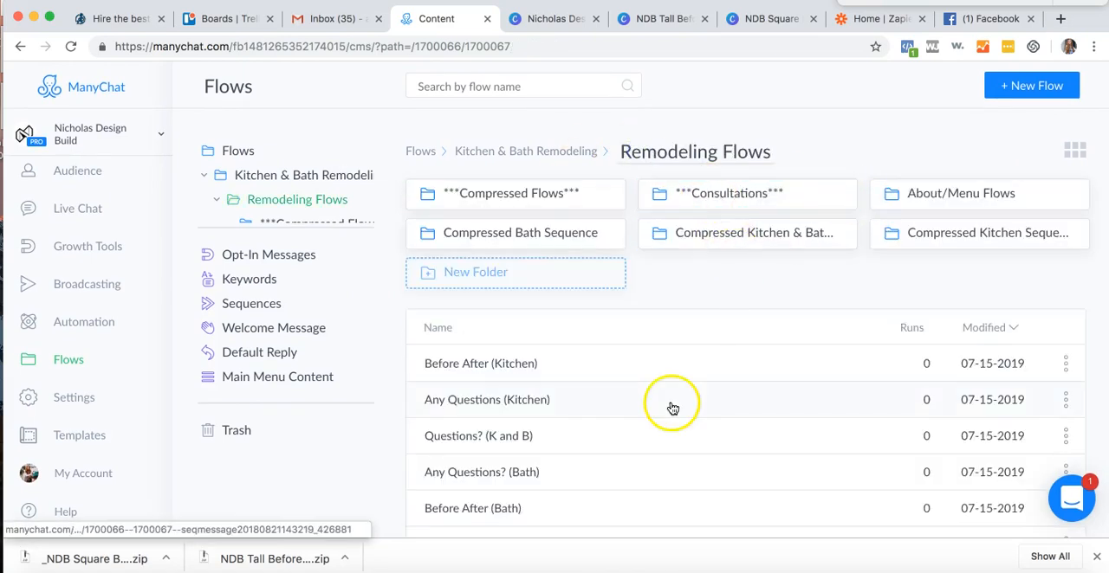
pyautogui.scroll(-2, 505, 380)
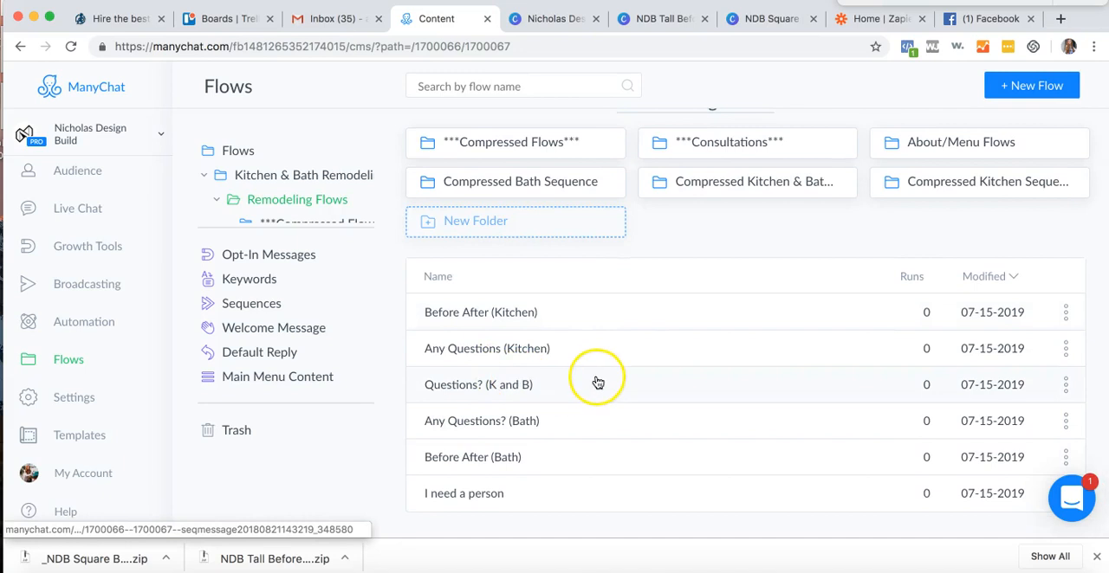
pyautogui.scroll(1, 742, 181)
# - Open the Have Someone Contact Me/ Kitchen & Bath flow from the Consultations folder for editing
pyautogui.click(747, 175)
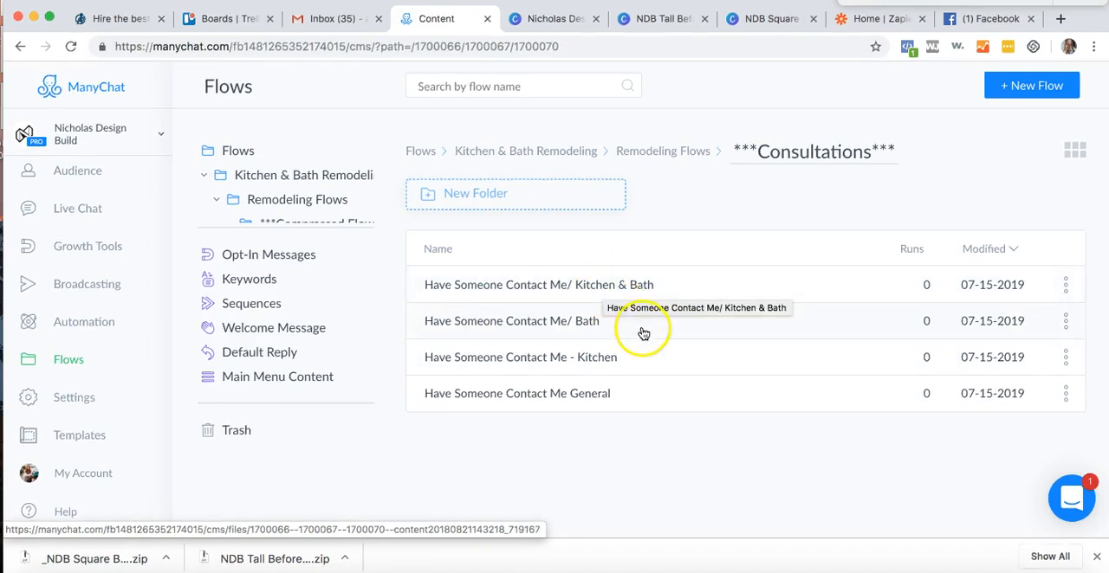
pyautogui.click(551, 279)
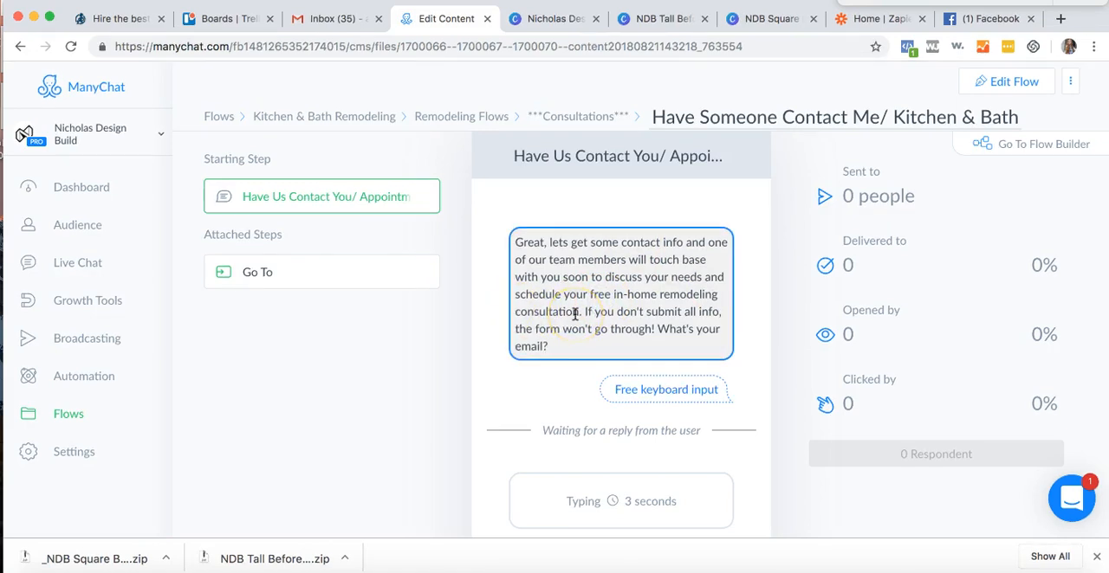
pyautogui.scroll(-4, 574, 314)
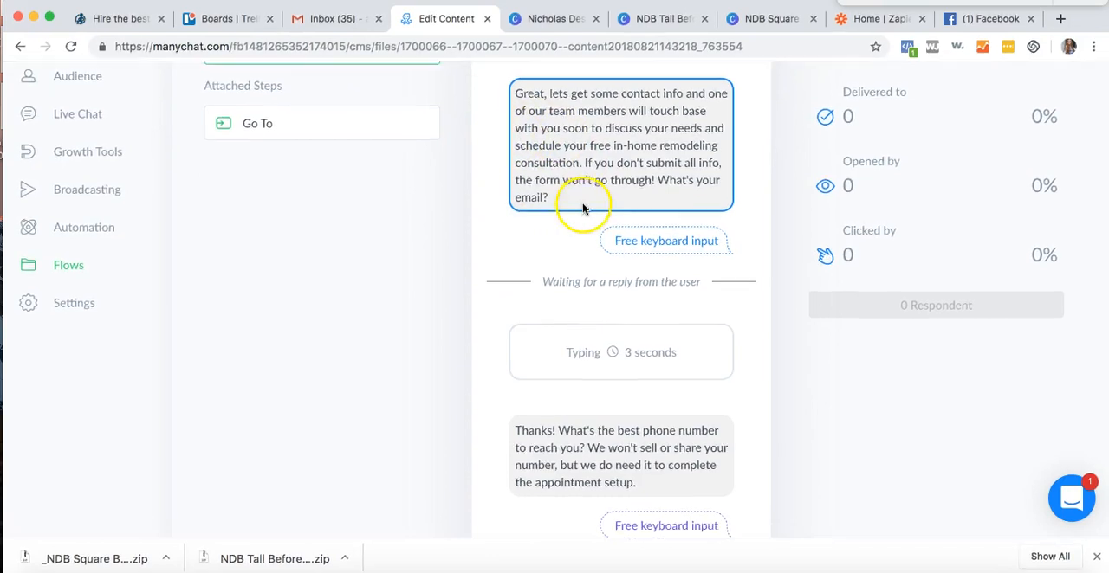
pyautogui.scroll(2, 587, 208)
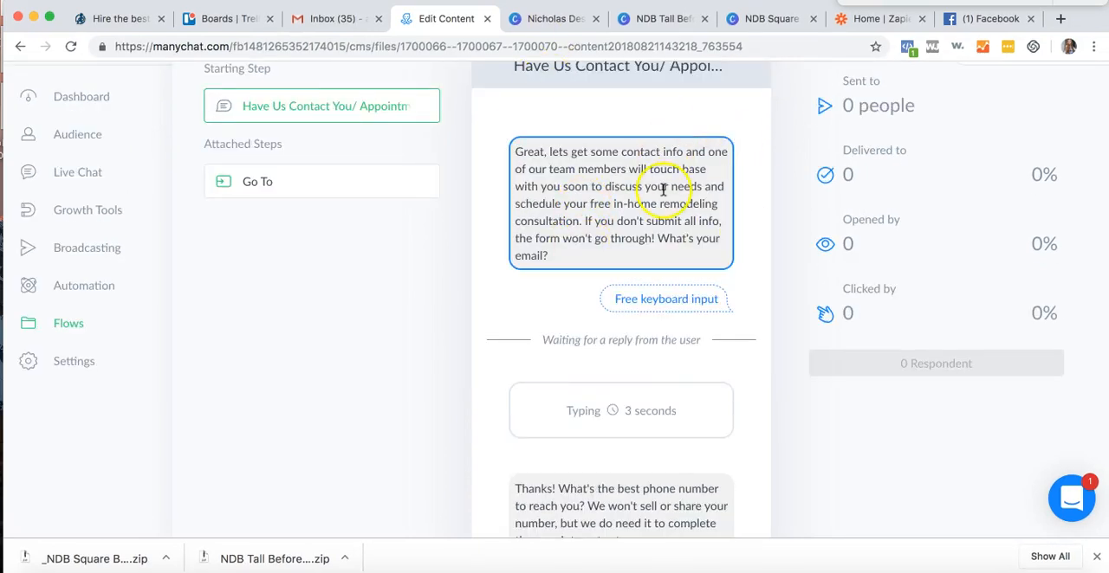
pyautogui.scroll(3, 663, 188)
pyautogui.click(996, 83)
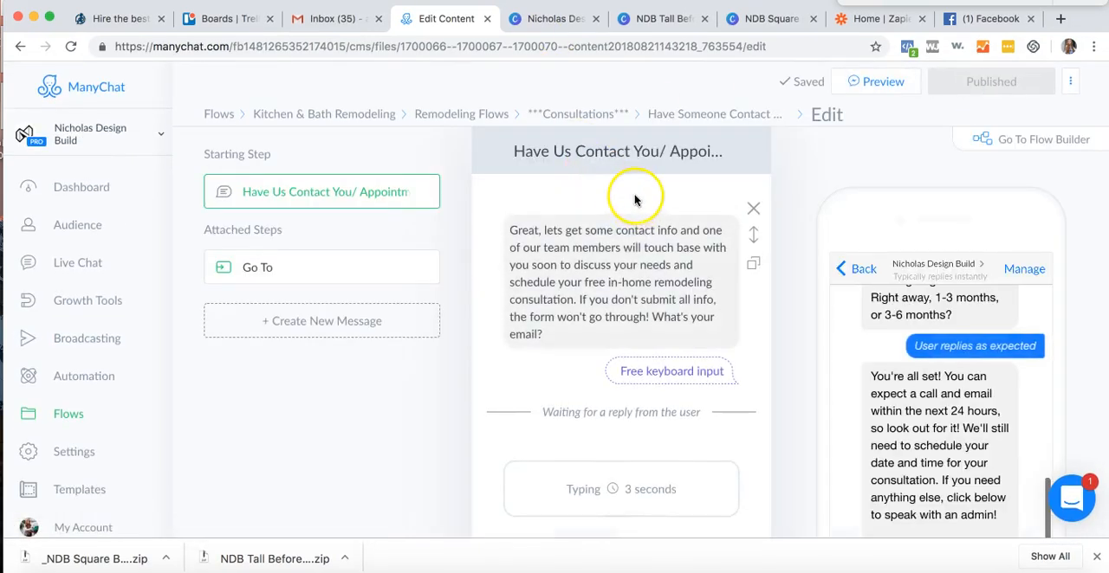
# - Inspect the email question's reply type, retry message, custom field and actions on successful input, including its tag
pyautogui.click(636, 245)
pyautogui.scroll(-2, 817, 410)
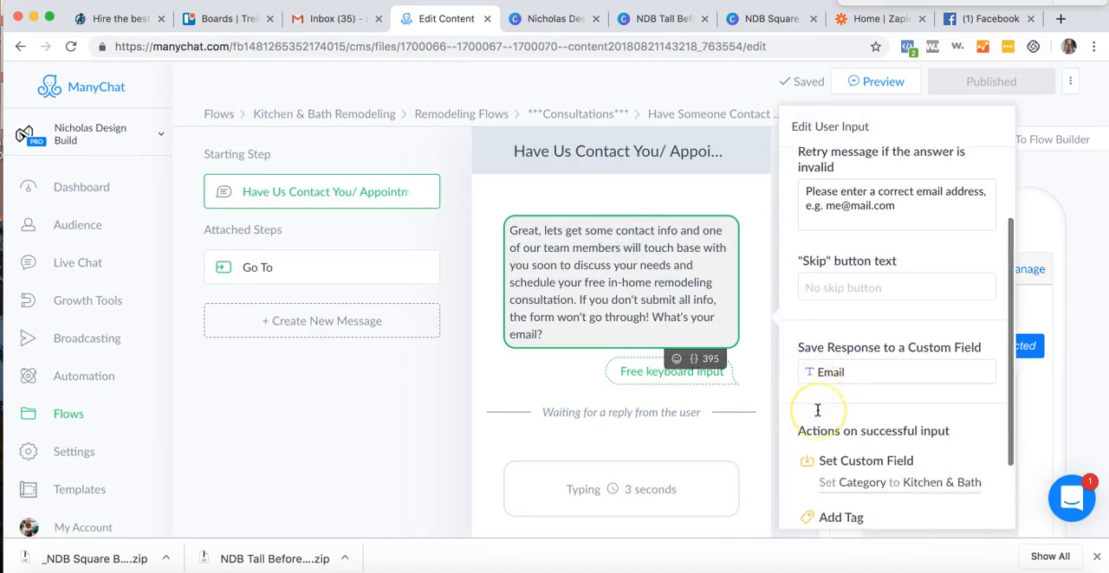
pyautogui.scroll(-2, 817, 411)
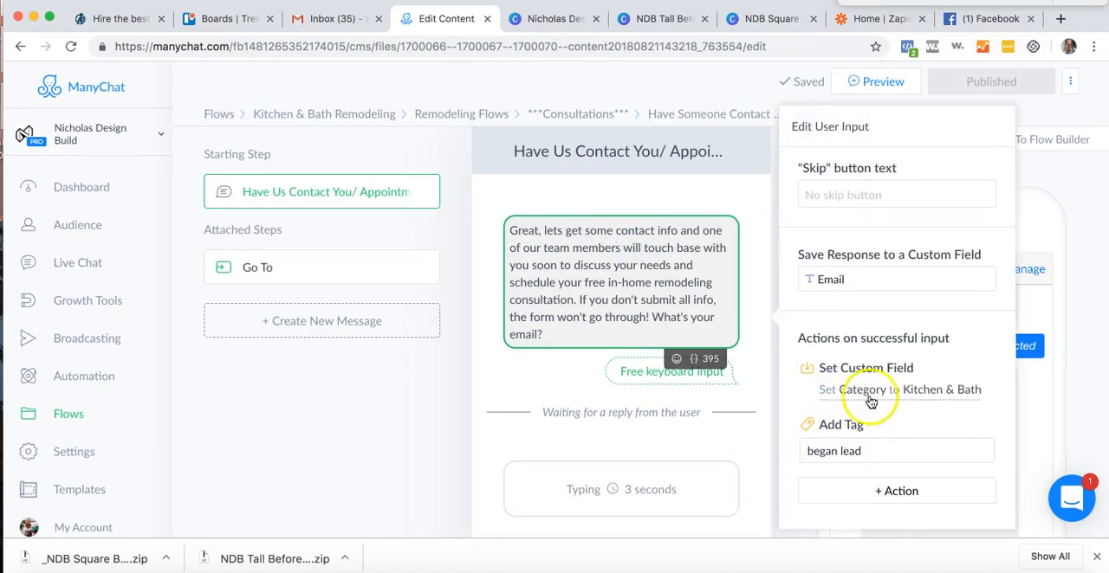
pyautogui.scroll(4, 854, 268)
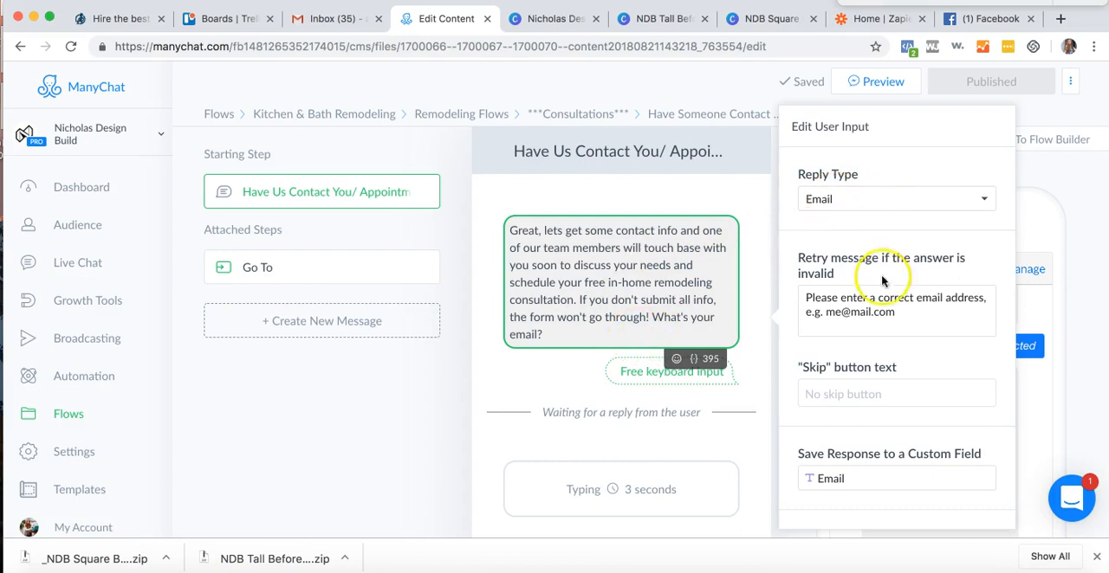
pyautogui.scroll(-1, 892, 346)
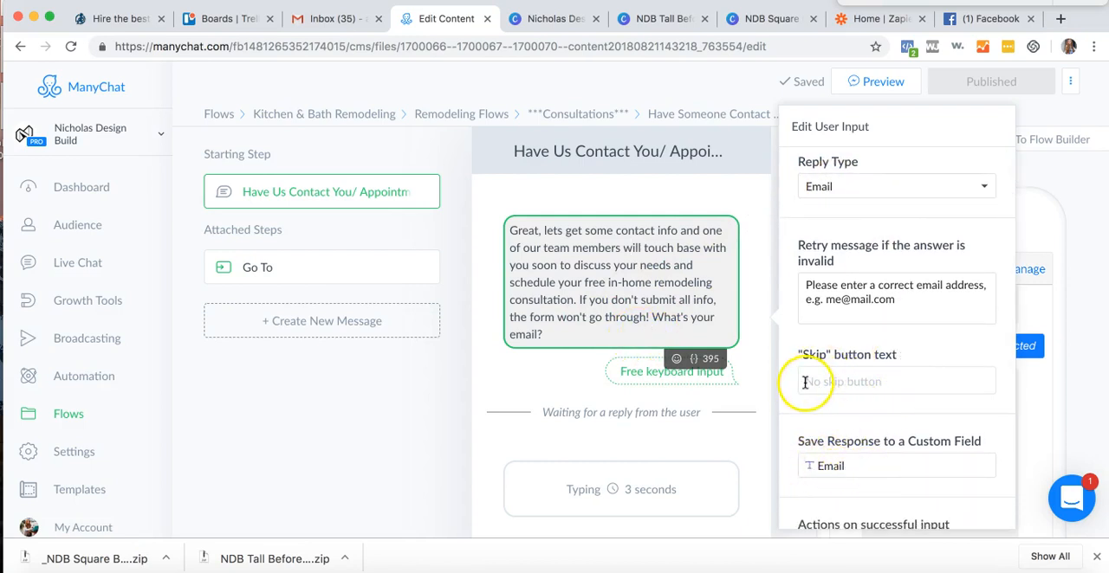
pyautogui.scroll(-3, 943, 370)
pyautogui.scroll(-2, 925, 381)
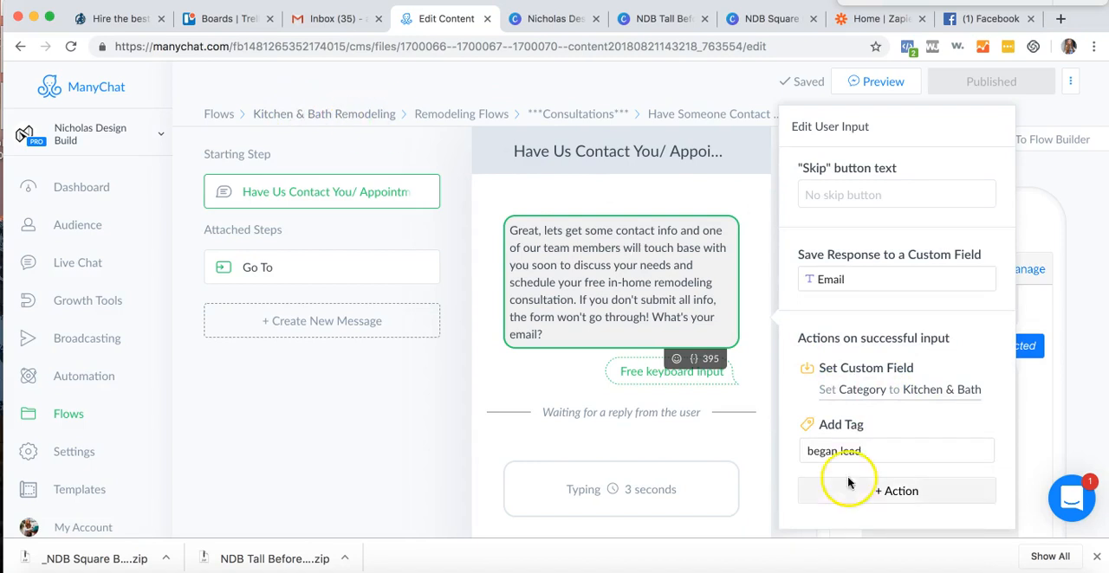
pyautogui.click(898, 456)
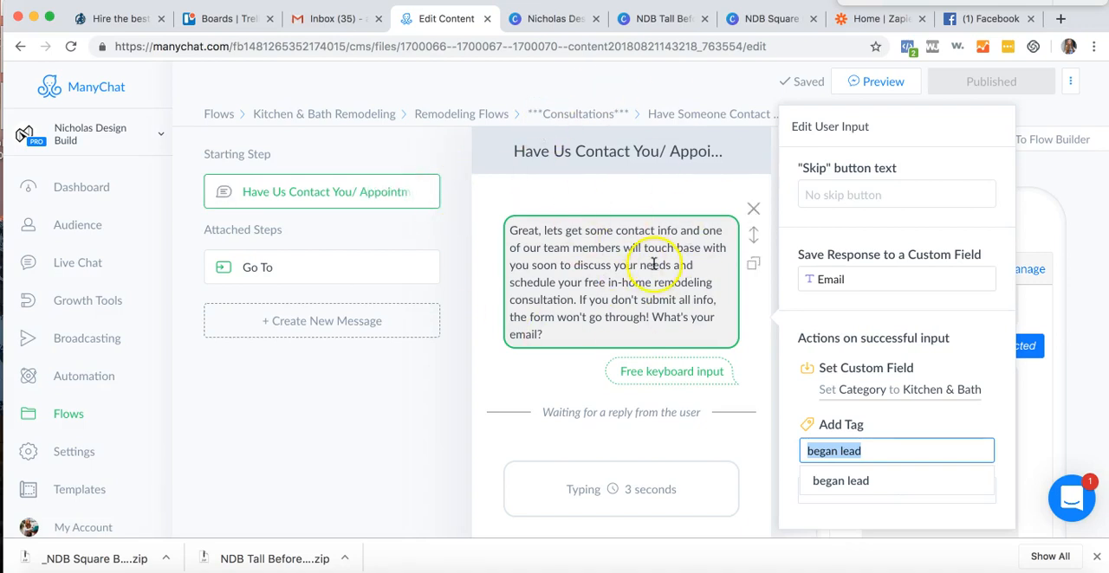
pyautogui.click(621, 315)
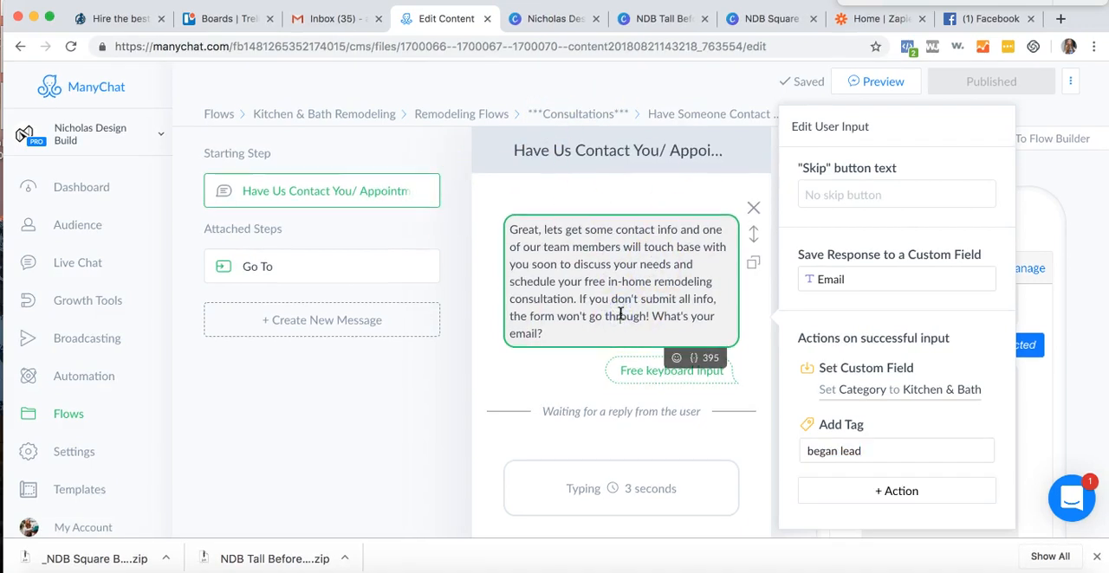
# - Inspect the phone number question's reply type, retry message, custom field and actions on successful input
pyautogui.scroll(-1, 618, 312)
pyautogui.click(632, 350)
pyautogui.scroll(-10, 631, 351)
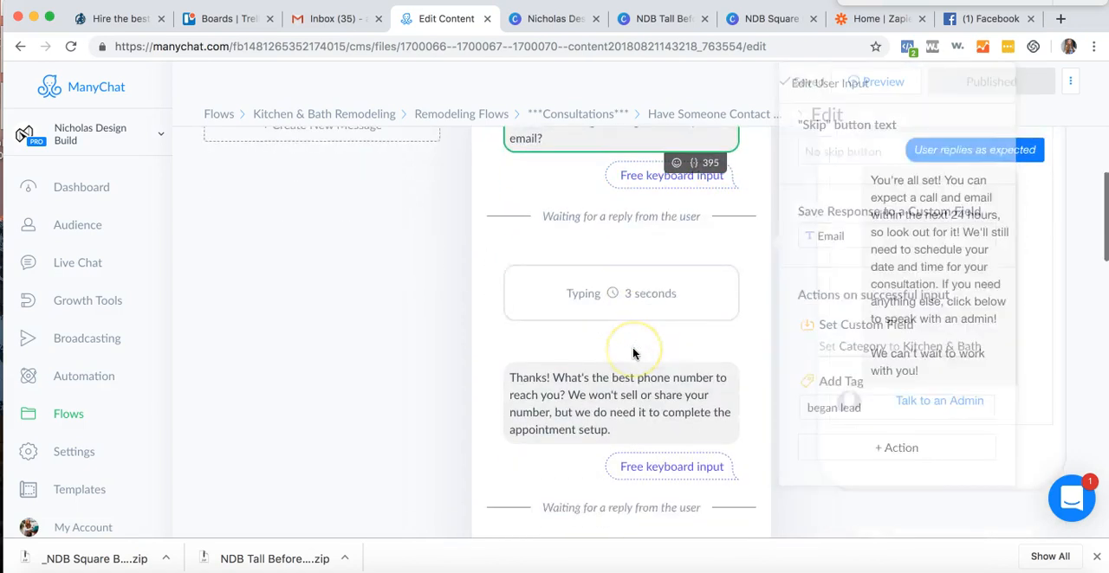
pyautogui.scroll(-2, 633, 353)
pyautogui.scroll(8, 633, 354)
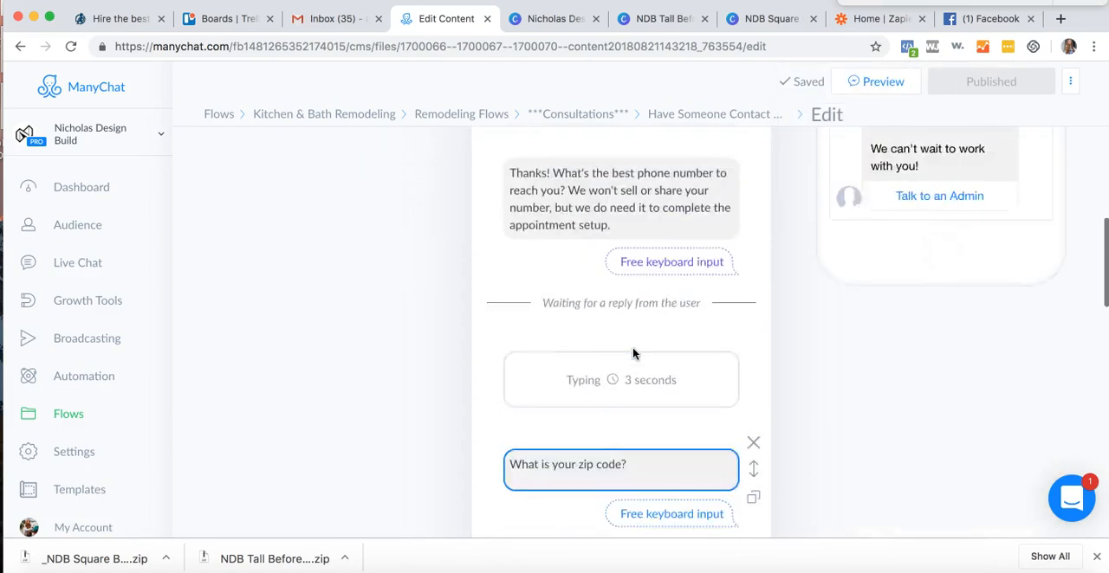
pyautogui.click(592, 374)
pyautogui.scroll(-4, 592, 374)
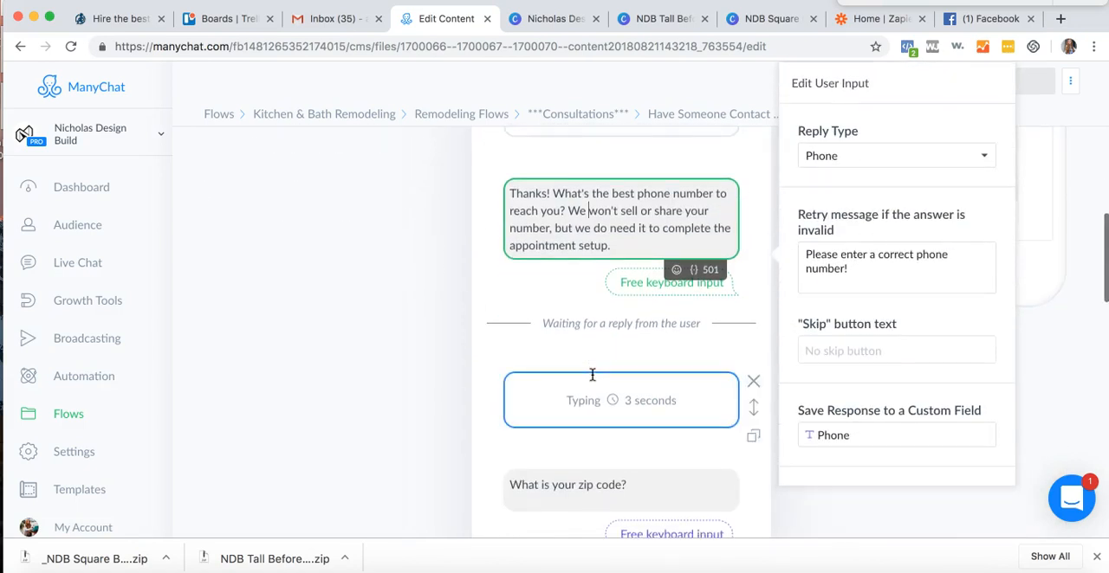
pyautogui.scroll(-2, 909, 396)
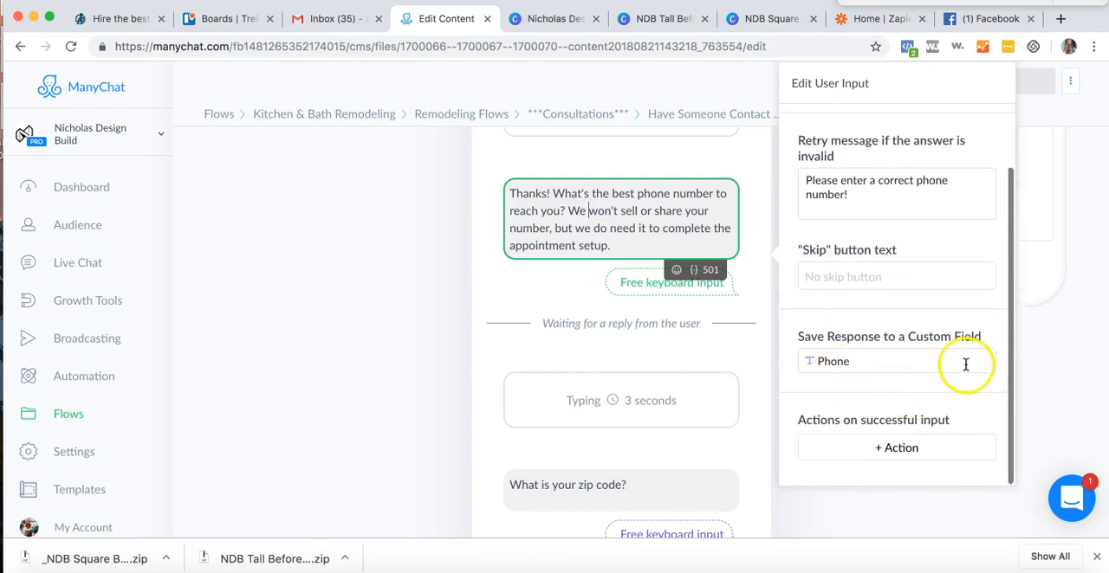
pyautogui.scroll(2, 880, 181)
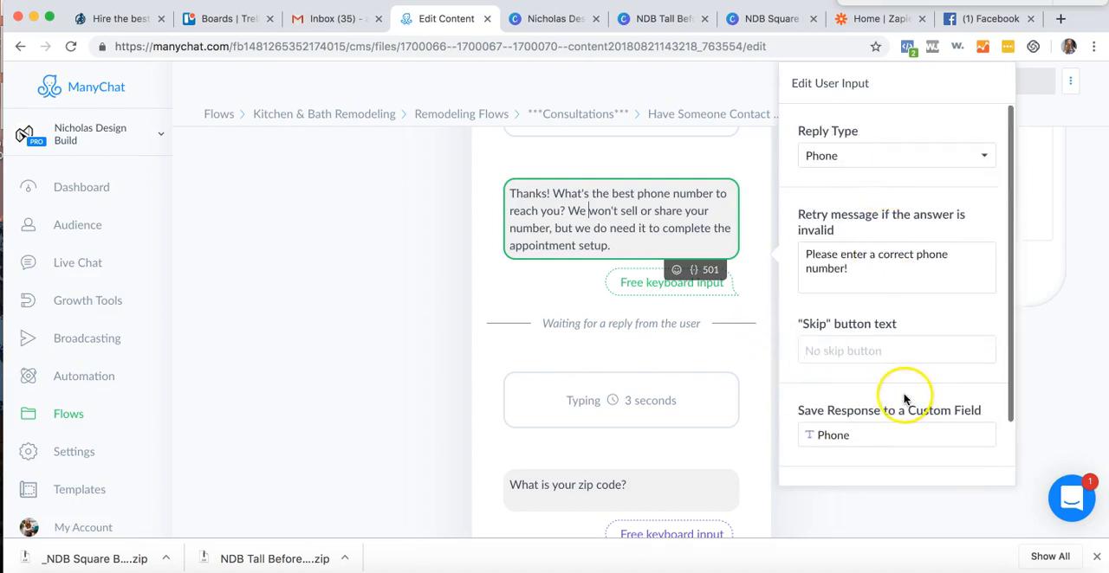
pyautogui.scroll(-4, 599, 378)
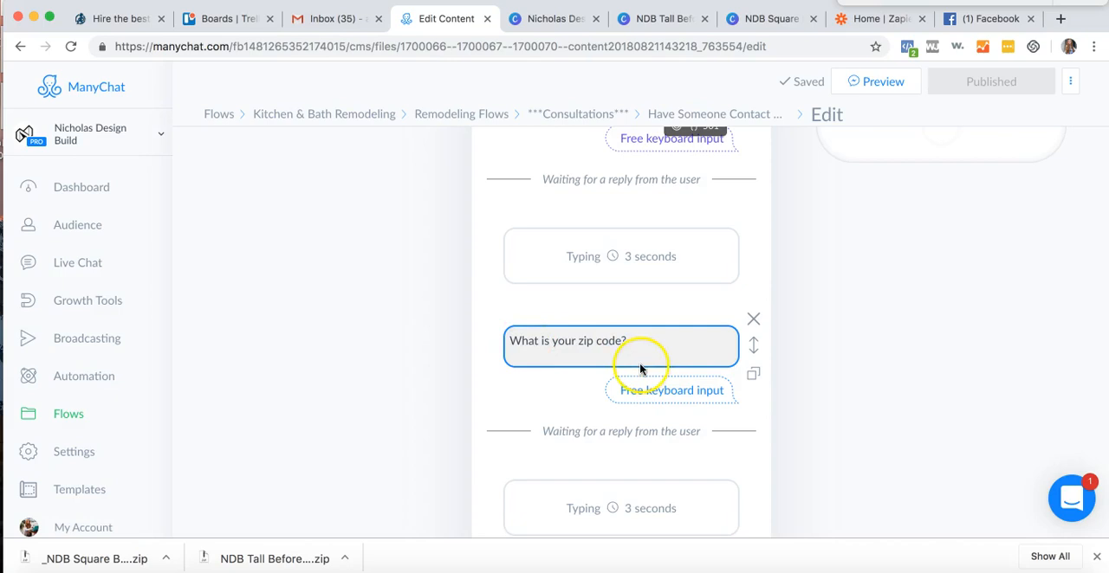
# - Inspect the reply type, custom field and added tag of the question about how quickly the customer wants to get started
pyautogui.scroll(-5, 594, 366)
pyautogui.click(594, 141)
pyautogui.click(640, 397)
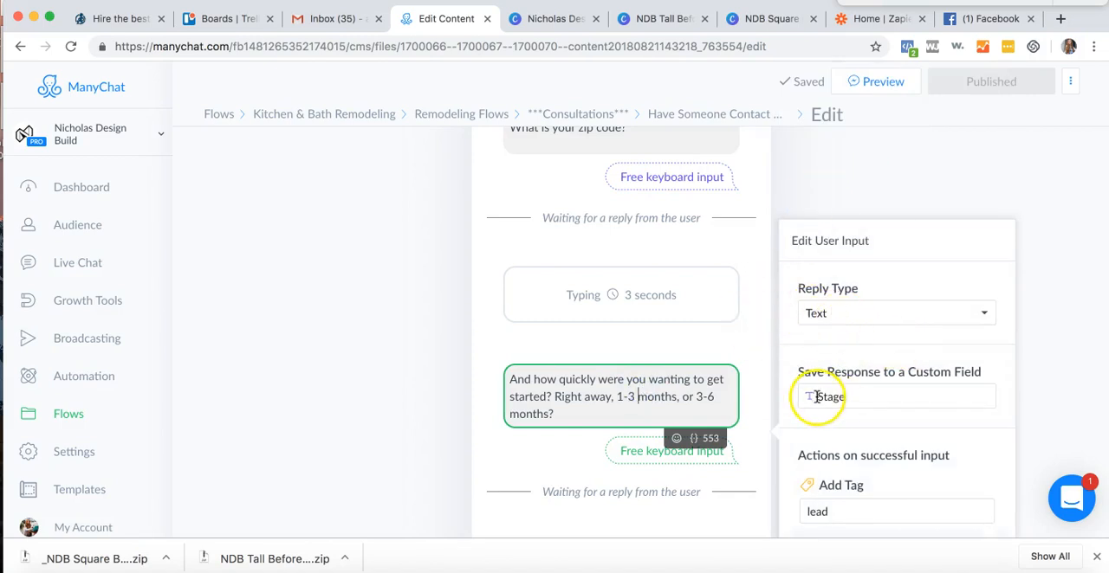
pyautogui.click(818, 397)
pyautogui.click(852, 353)
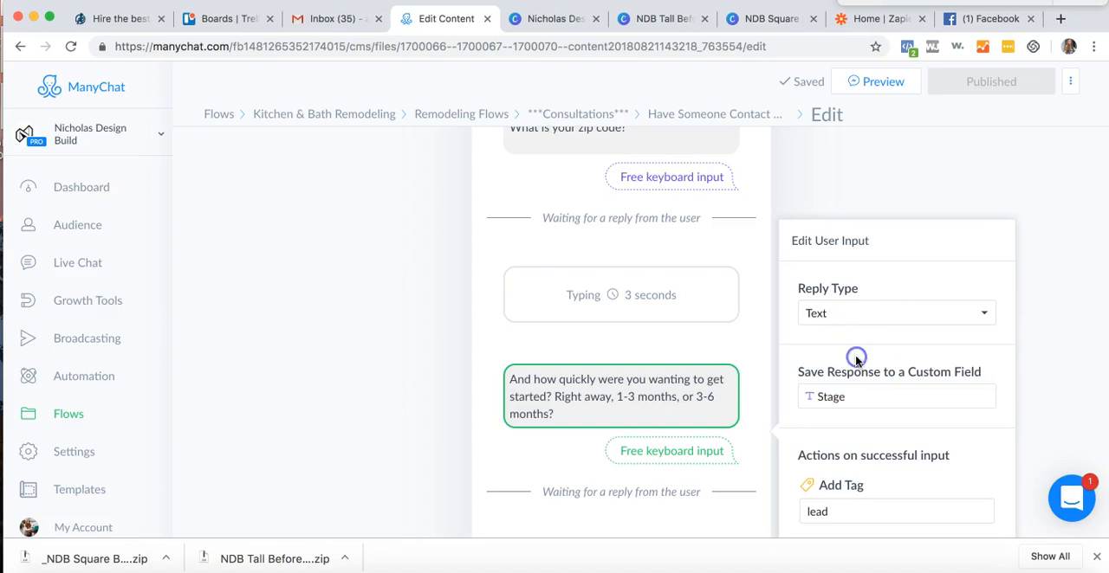
pyautogui.scroll(-1, 836, 530)
pyautogui.click(805, 504)
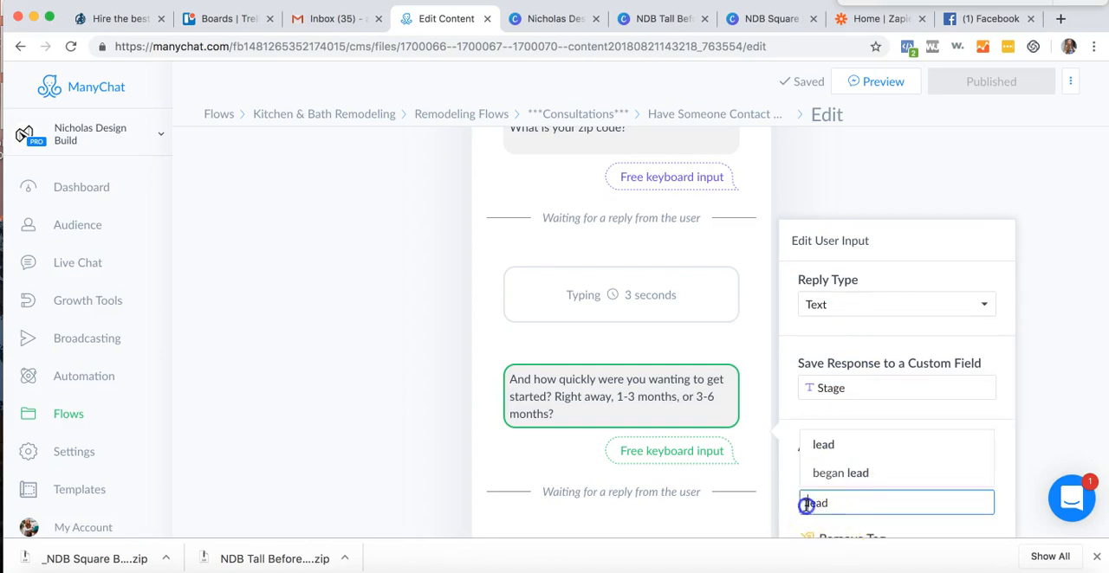
pyautogui.click(953, 444)
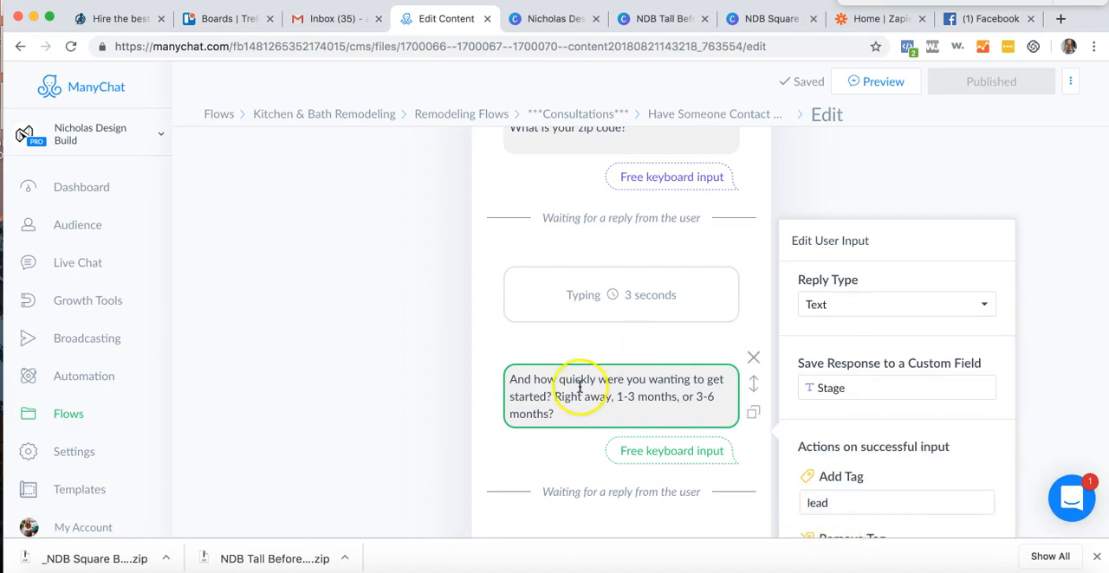
# - Examine the Remove Tag action on successful input for the project start-time question
pyautogui.scroll(-3, 579, 387)
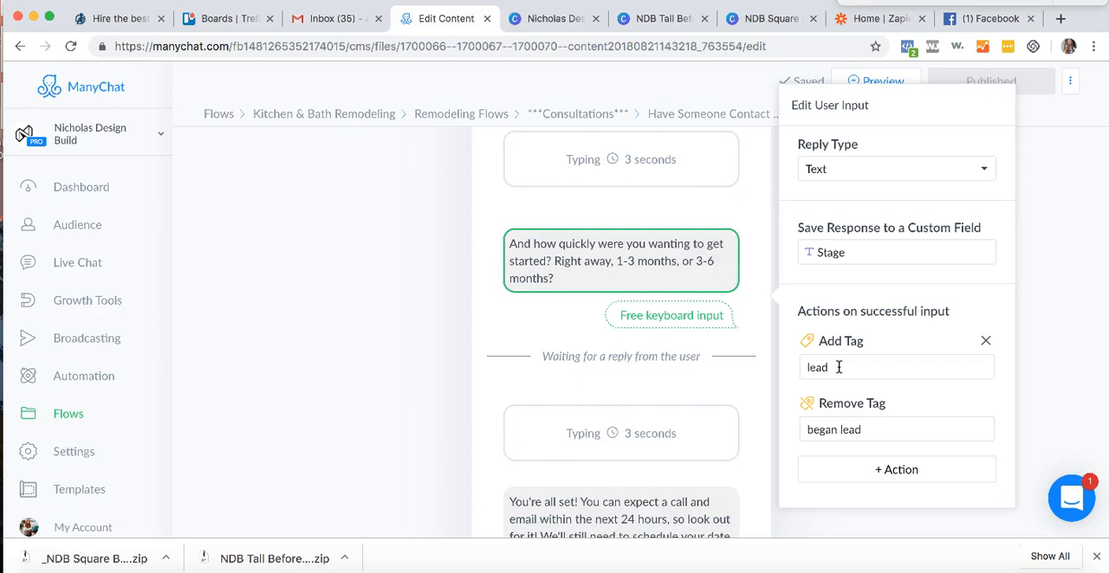
pyautogui.click(806, 429)
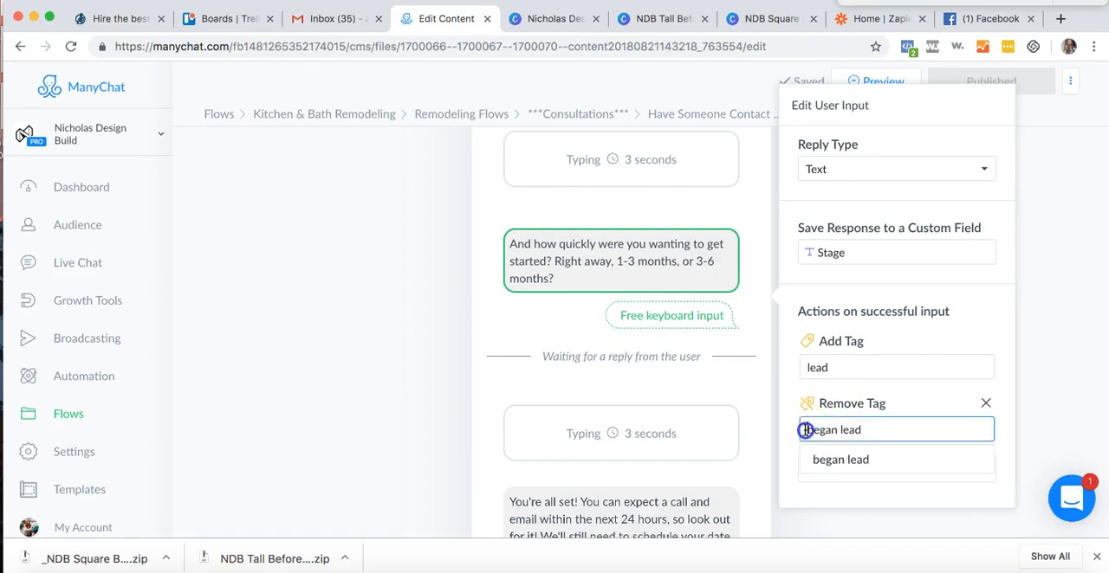
pyautogui.click(904, 406)
pyautogui.click(885, 403)
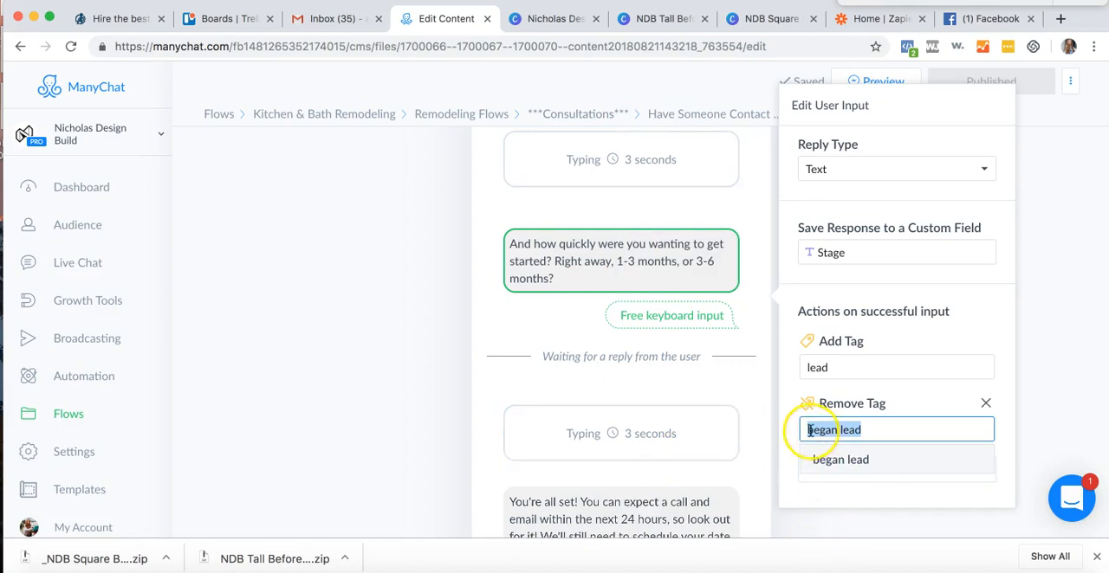
pyautogui.moveTo(810, 430); pyautogui.dragTo(864, 431)
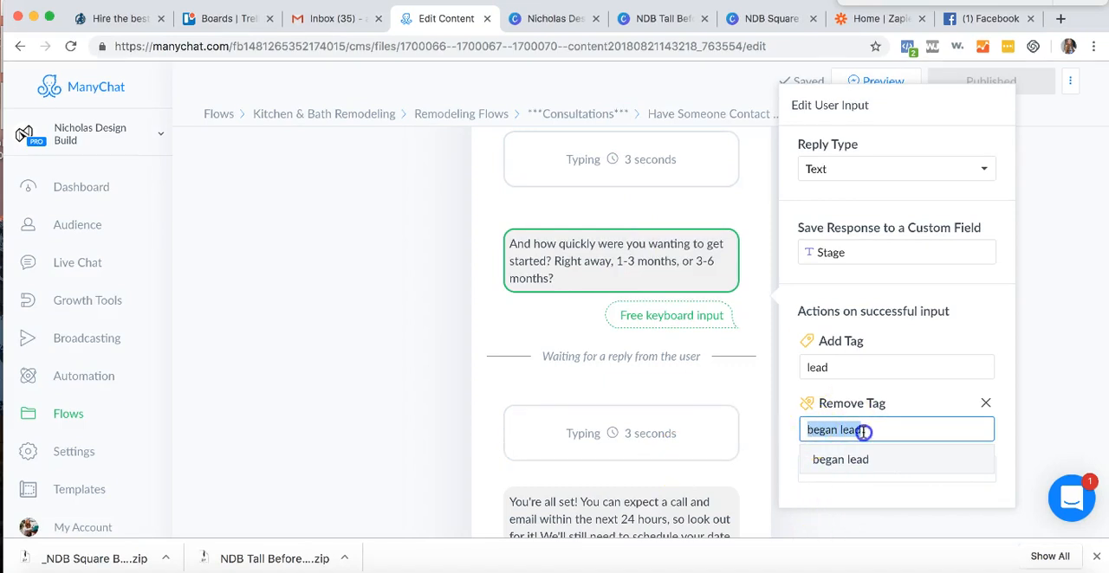
pyautogui.click(845, 390)
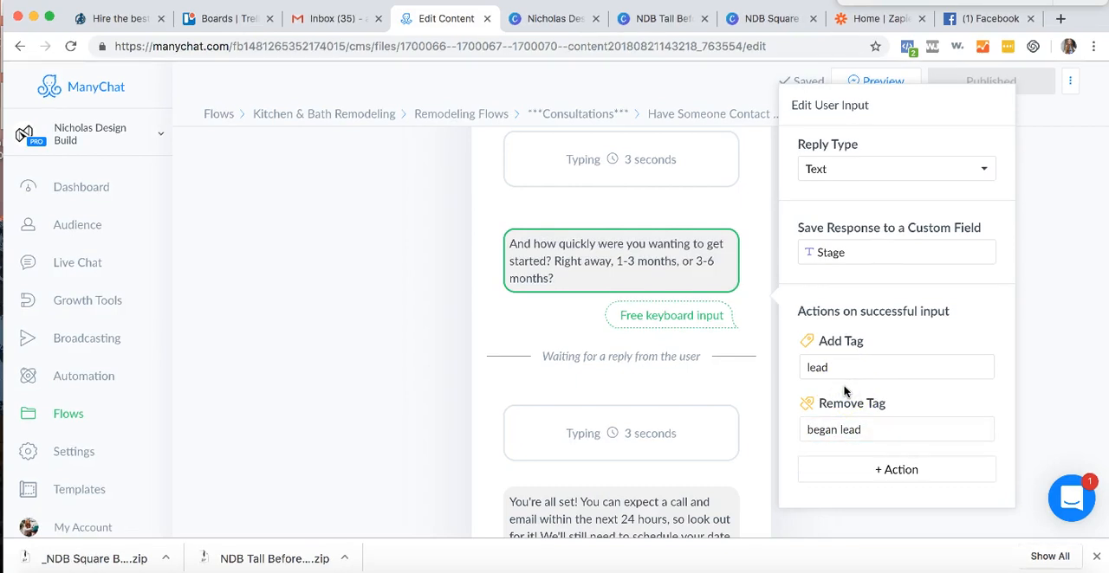
# - Review the closing confirmation message and its Talk to an Admin option at the end of the flow
pyautogui.scroll(-5, 668, 358)
pyautogui.click(600, 224)
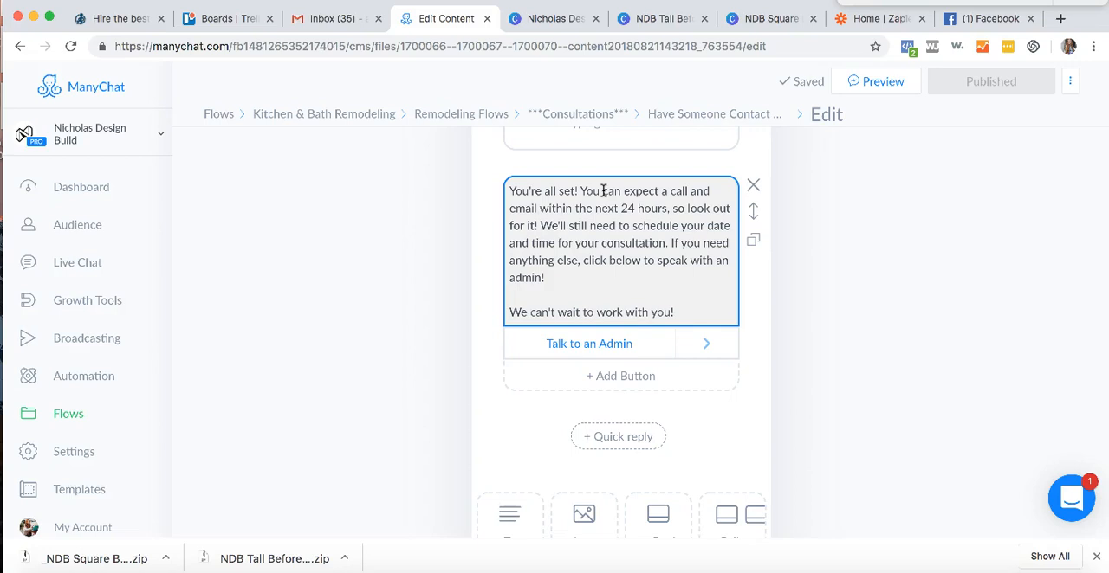
pyautogui.click(915, 198)
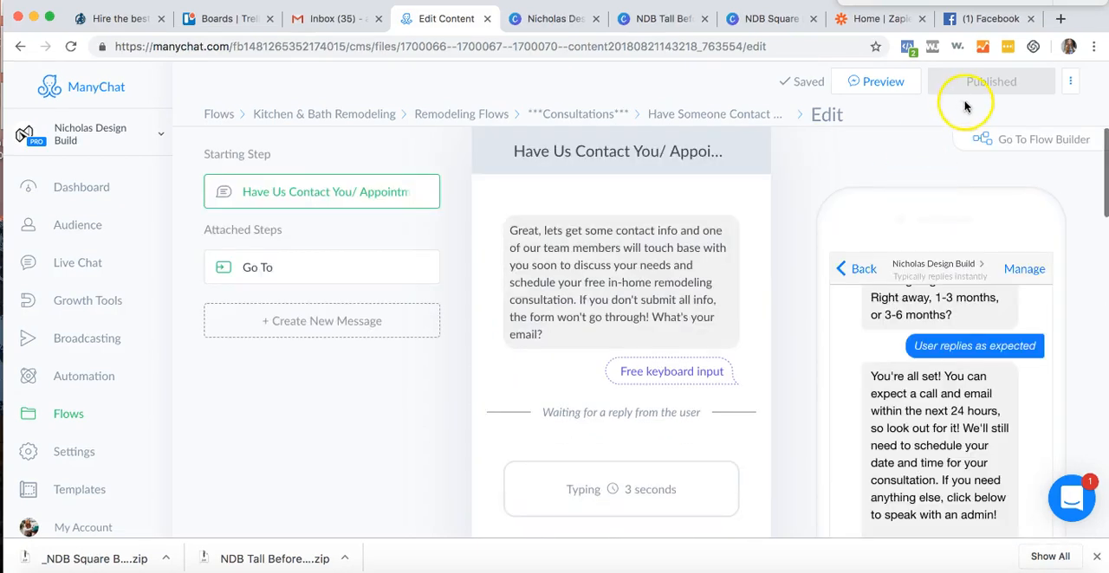
# - Open the Have Someone Contact Me/ Bath flow for editing and inspect its email question's custom field and successful-input actions
pyautogui.click(663, 108)
pyautogui.click(565, 122)
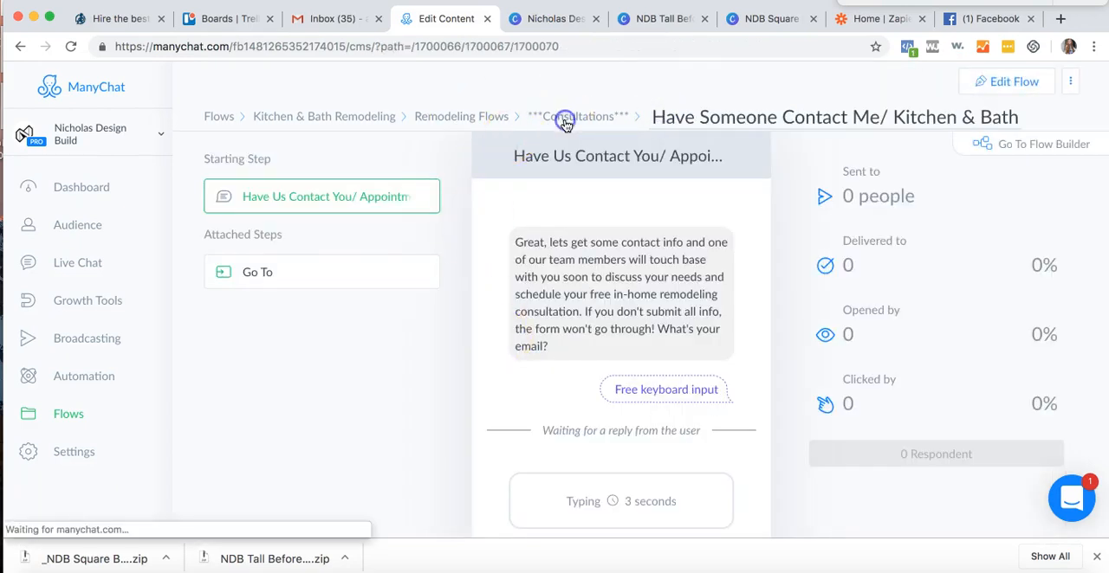
pyautogui.click(497, 322)
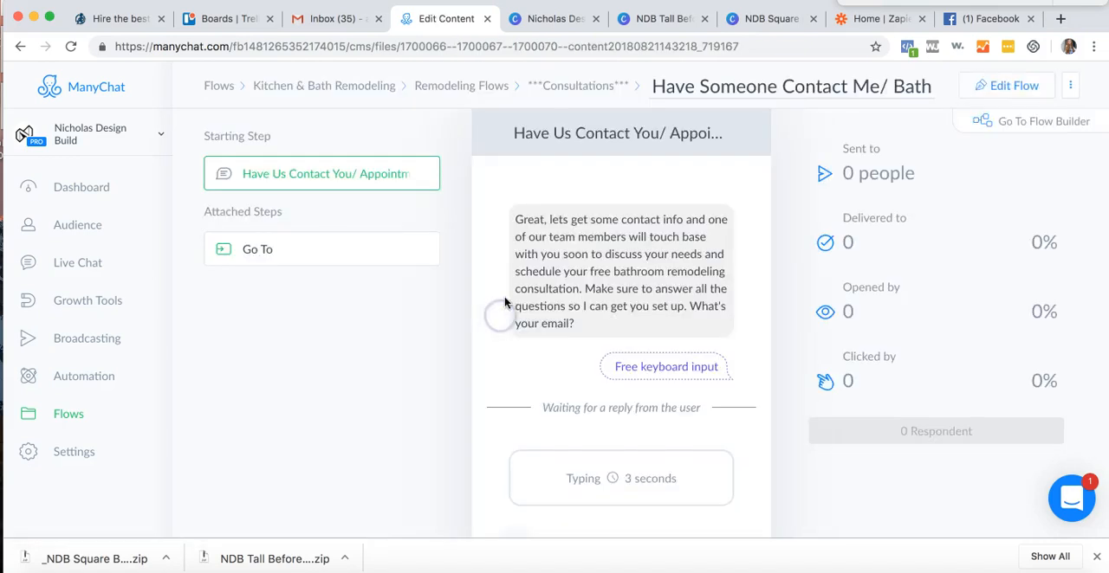
pyautogui.click(1007, 86)
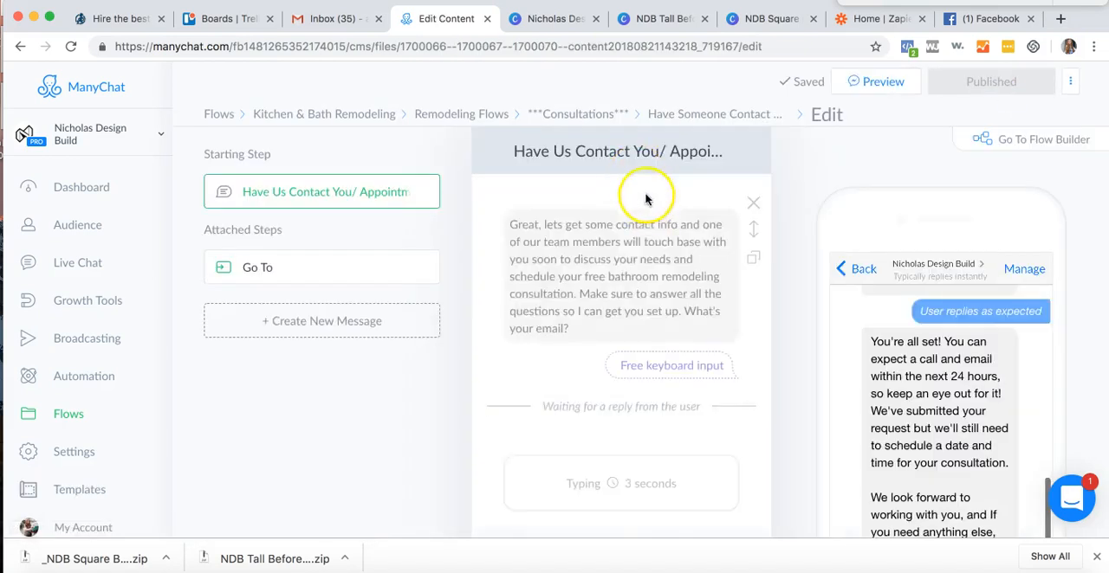
pyautogui.scroll(-4, 961, 292)
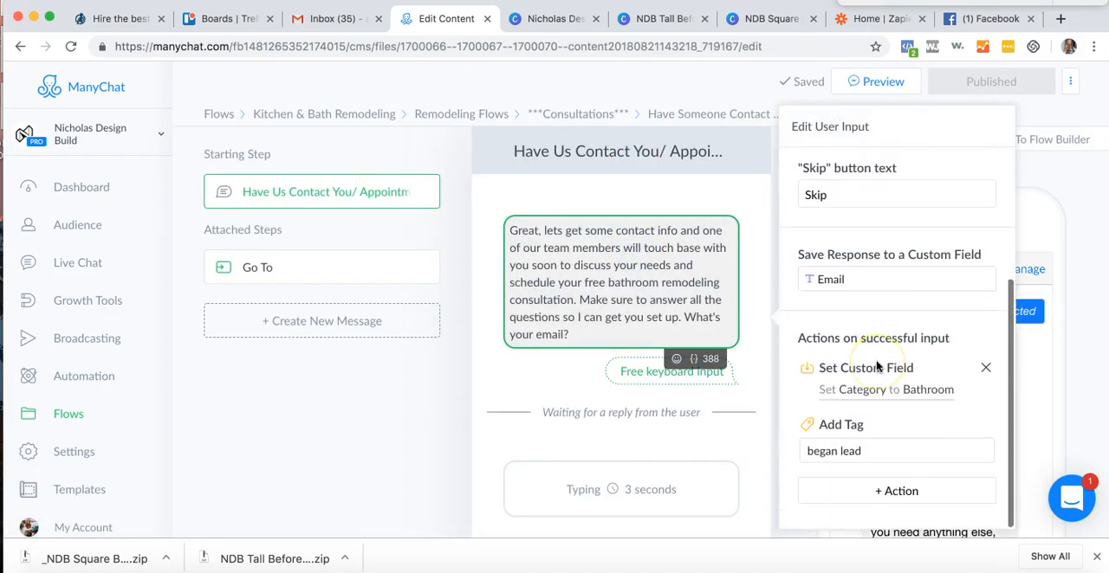
pyautogui.click(609, 115)
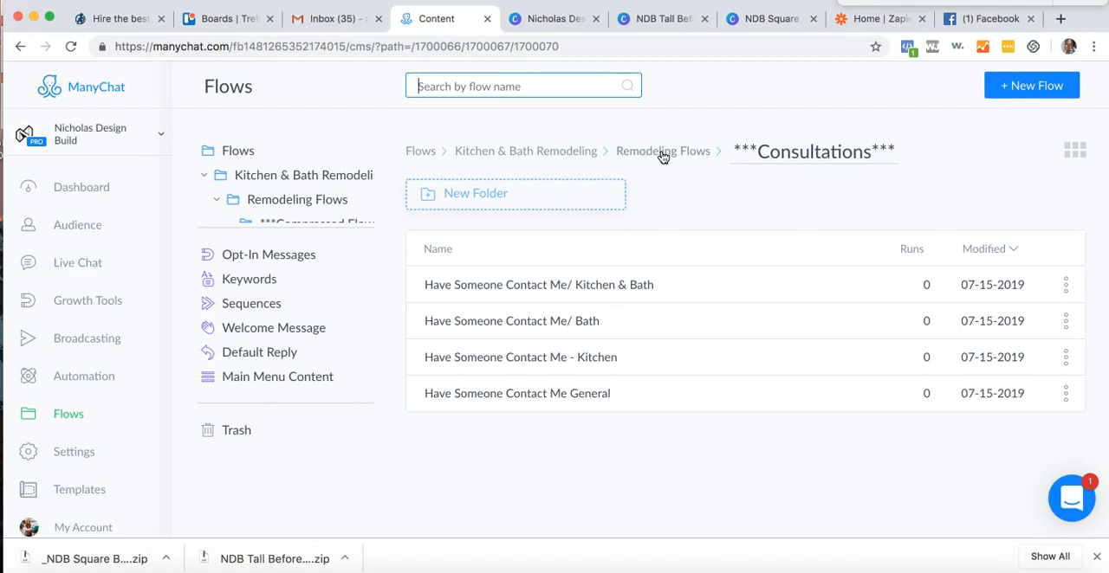
# - Look through the flows in the Compressed Kitchen & Bath Sequence folder under Remodeling Flows
pyautogui.click(663, 154)
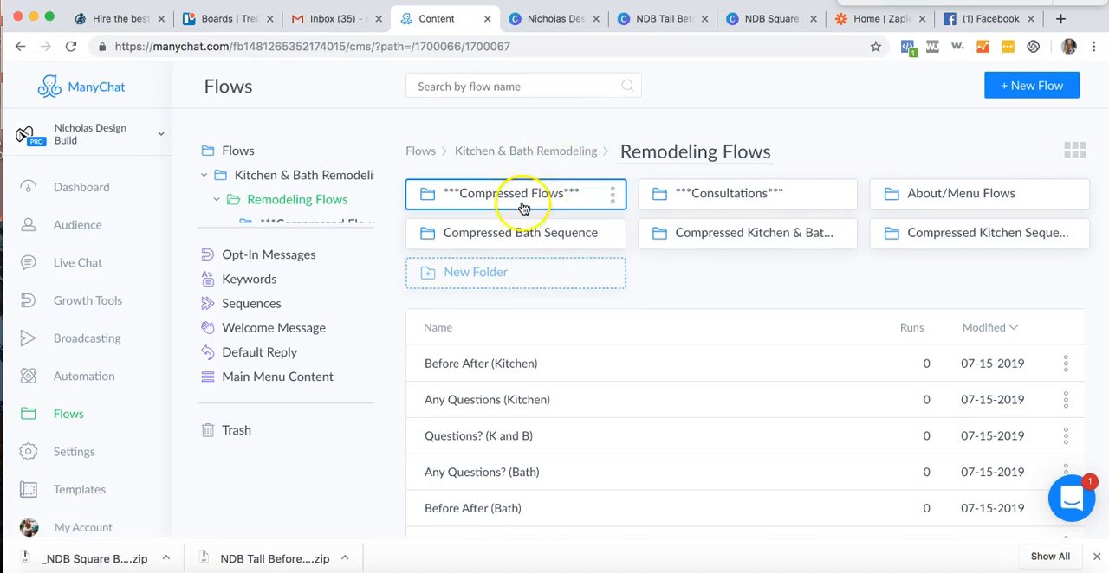
pyautogui.click(660, 237)
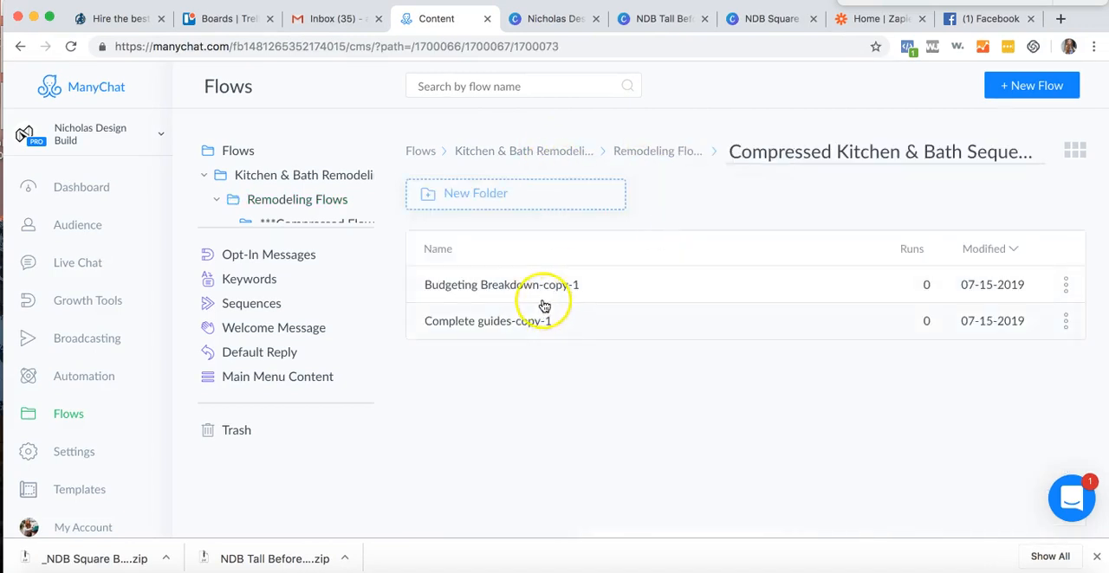
pyautogui.click(649, 154)
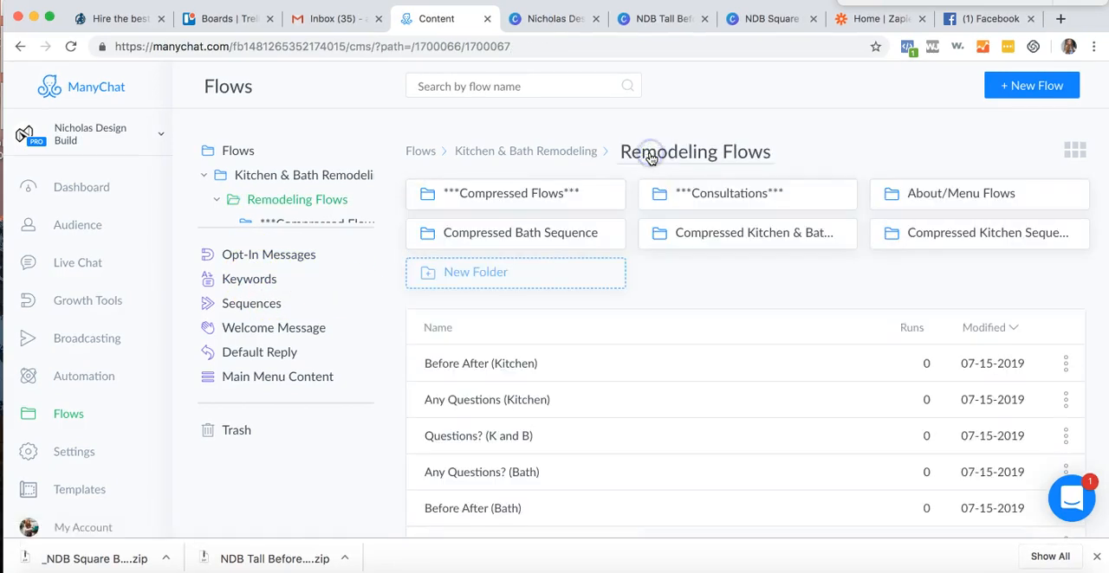
pyautogui.click(664, 227)
pyautogui.click(620, 153)
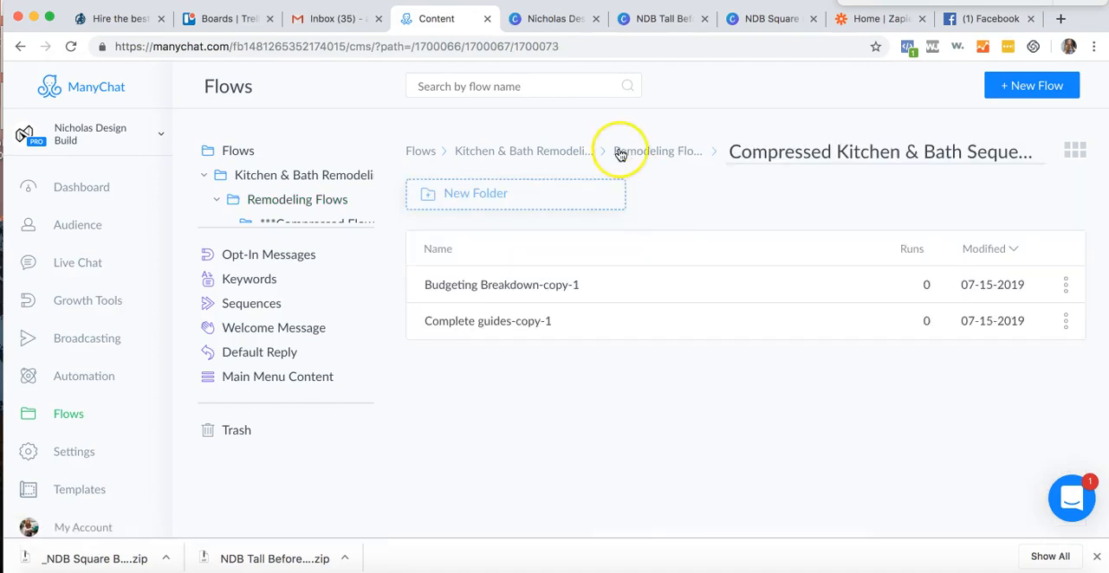
# - Look through the flows in the Compressed Bath Sequence folder and return to Remodeling Flows
pyautogui.click(534, 242)
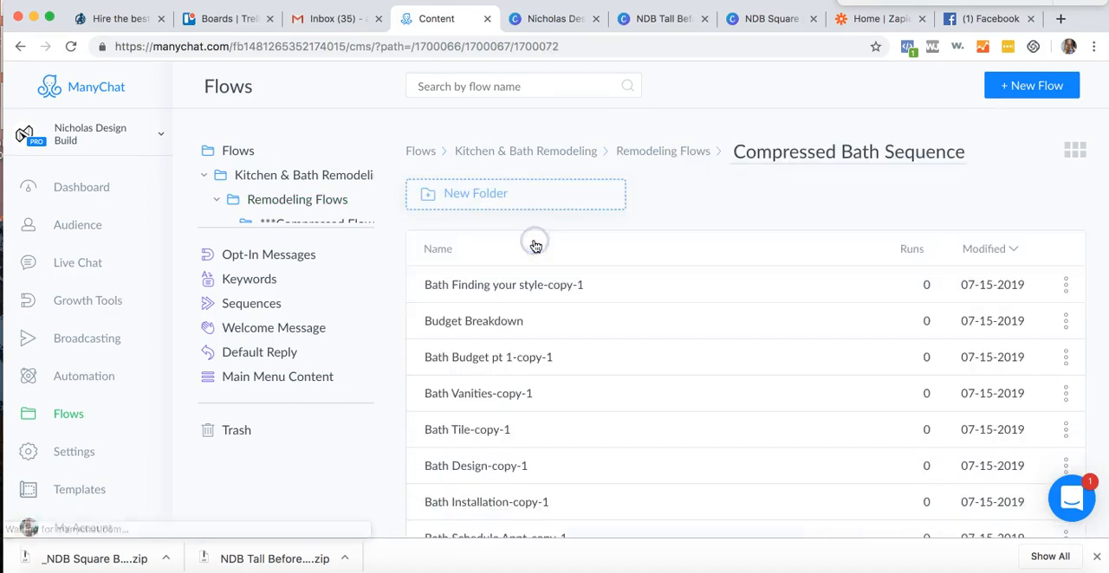
pyautogui.scroll(-1, 615, 357)
pyautogui.click(615, 357)
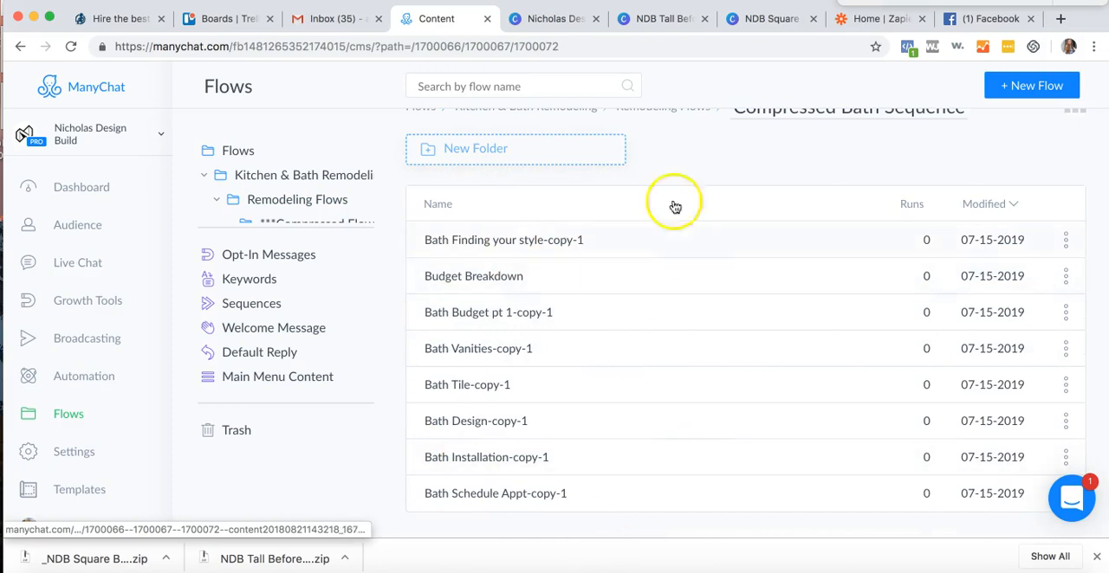
pyautogui.scroll(1, 759, 208)
pyautogui.click(697, 152)
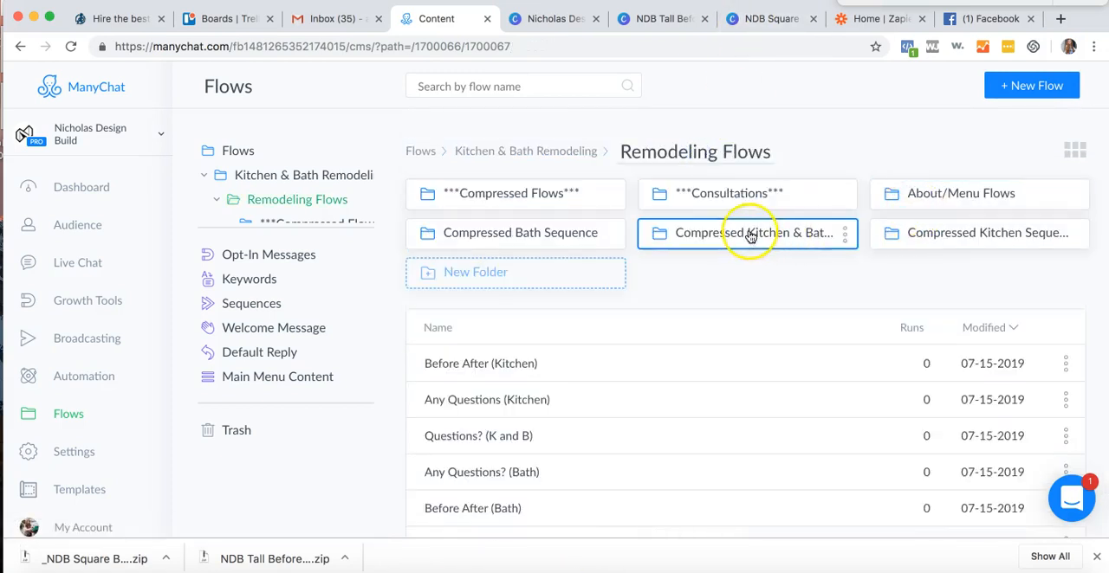
# - Look through the flows in the Compressed Kitchen Sequence folder and return to Remodeling Flows
pyautogui.click(921, 234)
pyautogui.scroll(-1, 606, 445)
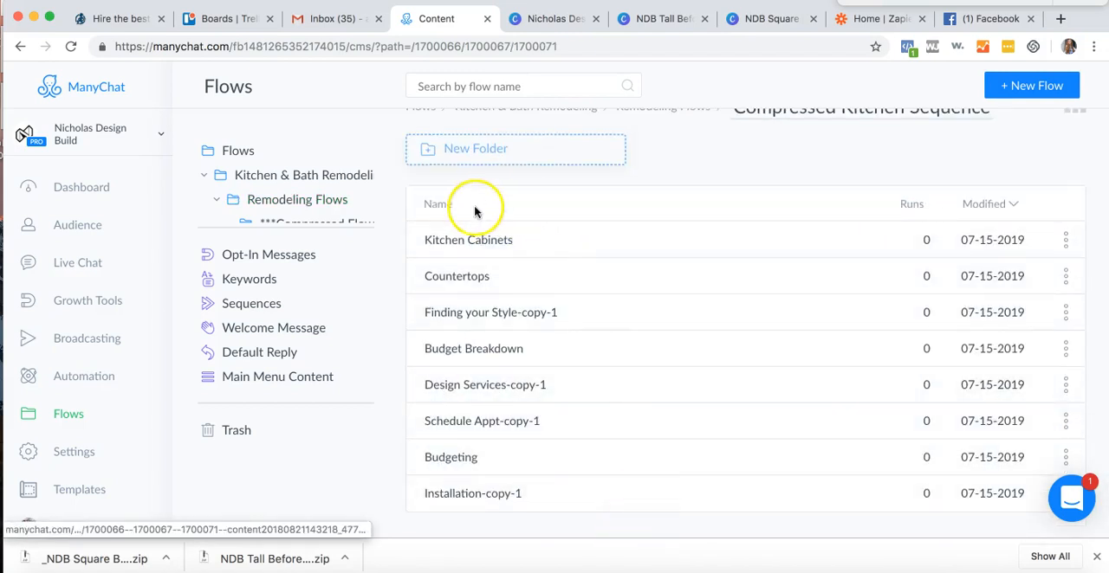
pyautogui.scroll(1, 567, 359)
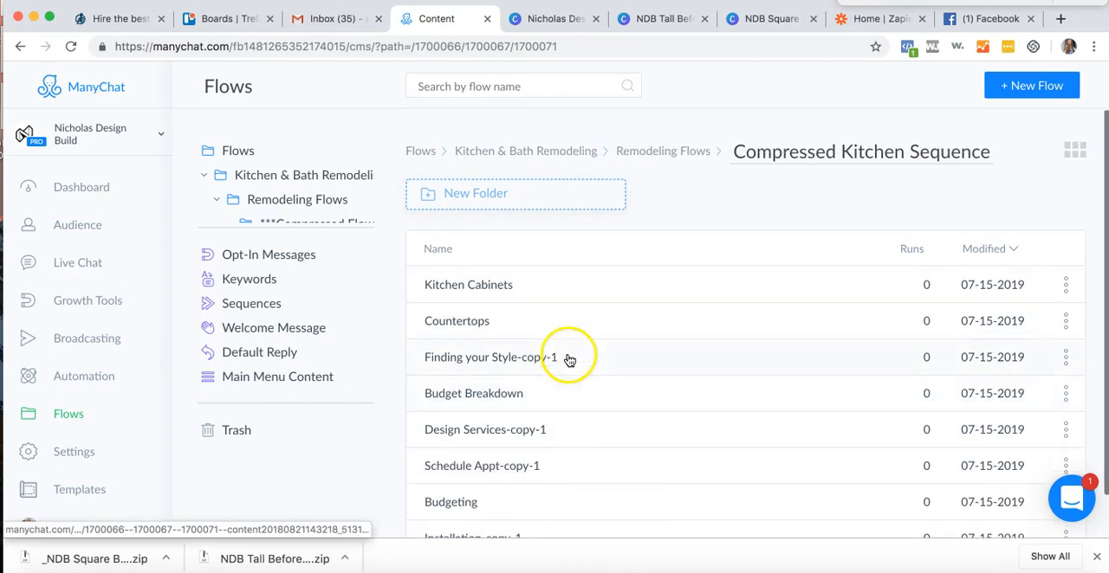
pyautogui.click(675, 152)
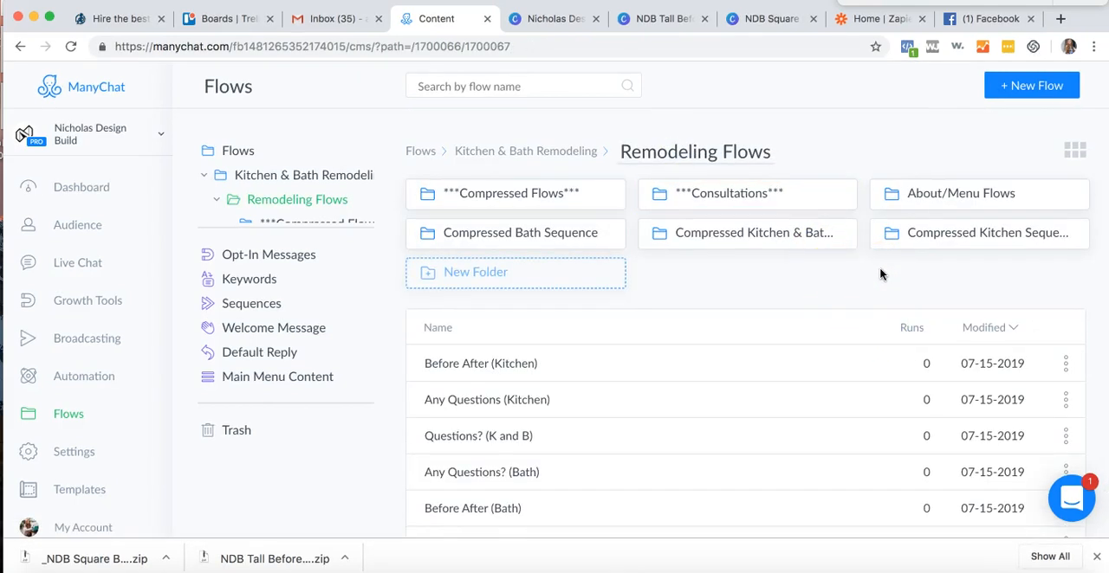
# - Open the About Carousel flow from the About/Menu Flows folder and check the intro message's About Us button info
pyautogui.click(905, 201)
pyautogui.click(481, 286)
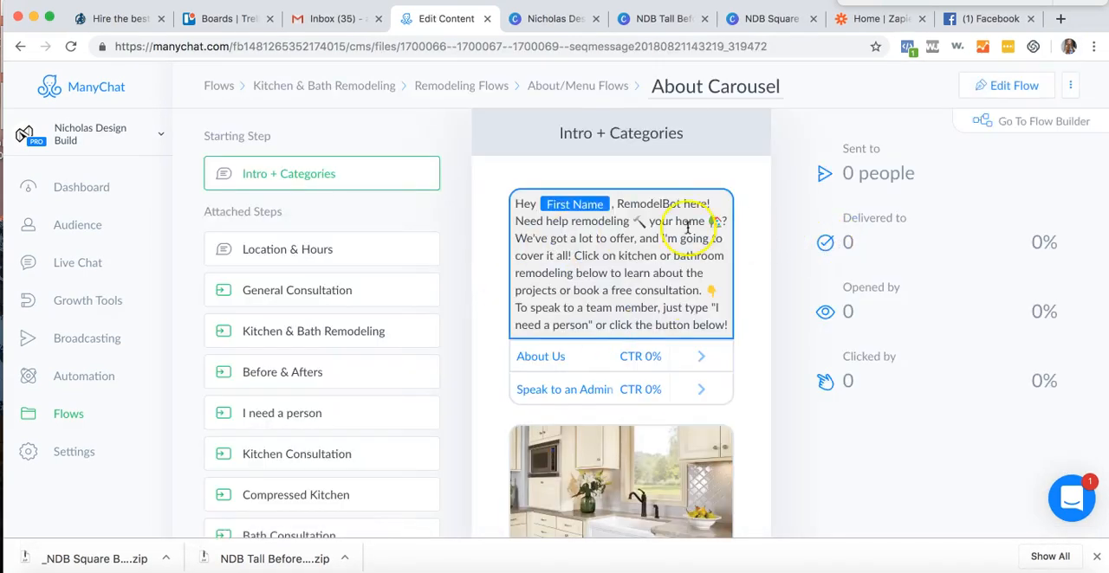
pyautogui.scroll(-3, 568, 305)
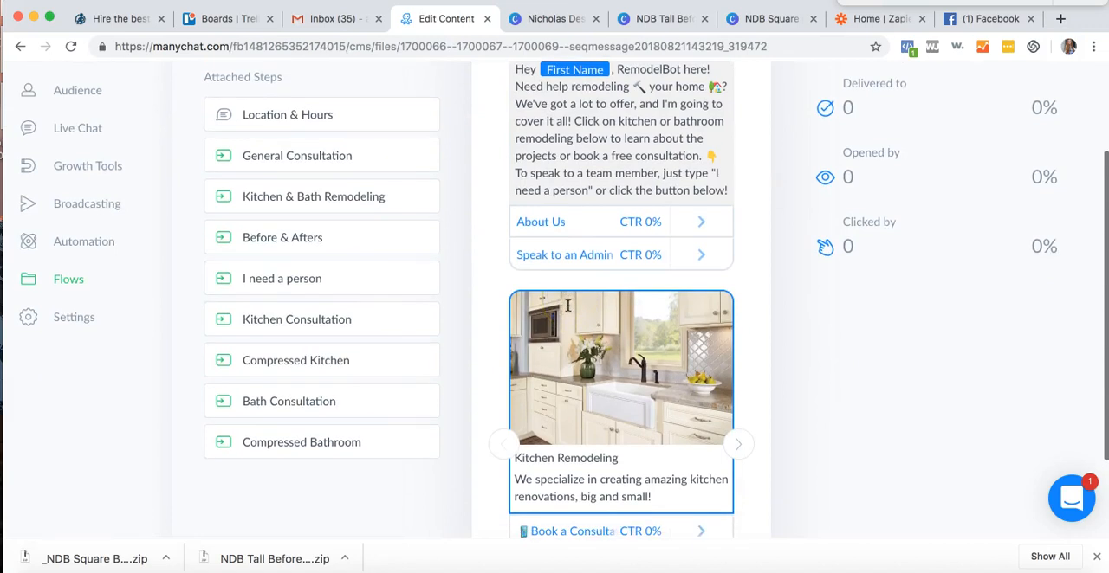
pyautogui.click(554, 216)
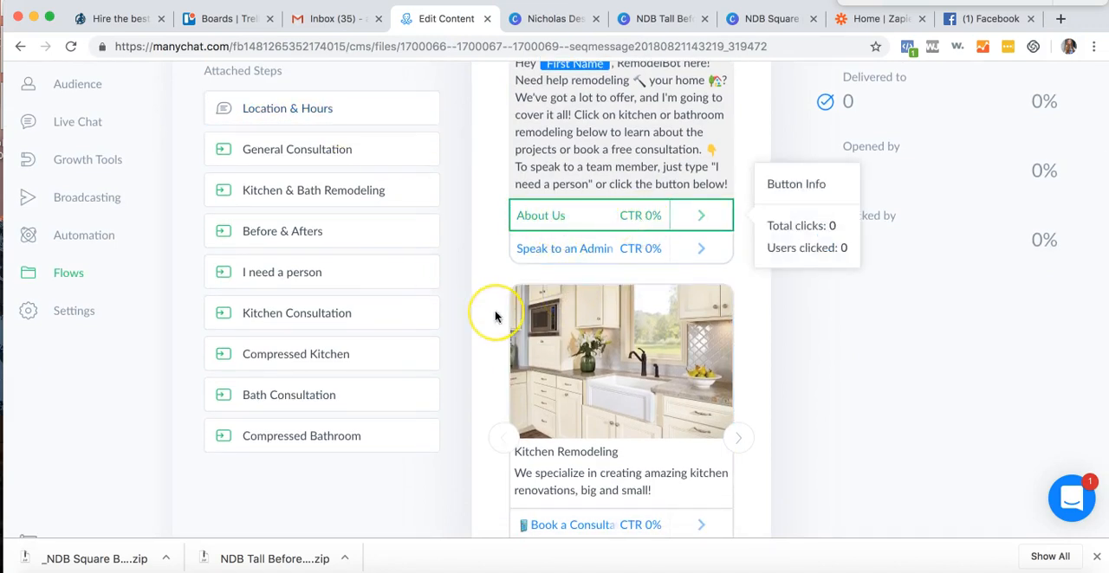
# - Review the Kitchen Remodeling and Bathroom Remodeling carousel cards, their buttons and the flow's attached steps
pyautogui.scroll(-3, 494, 315)
pyautogui.click(732, 325)
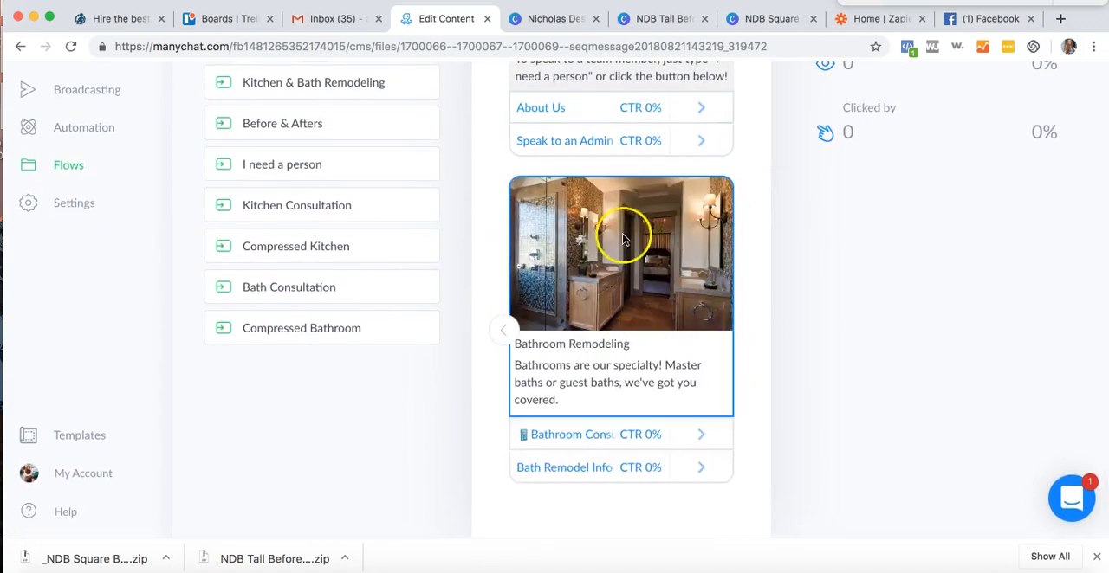
pyautogui.click(504, 333)
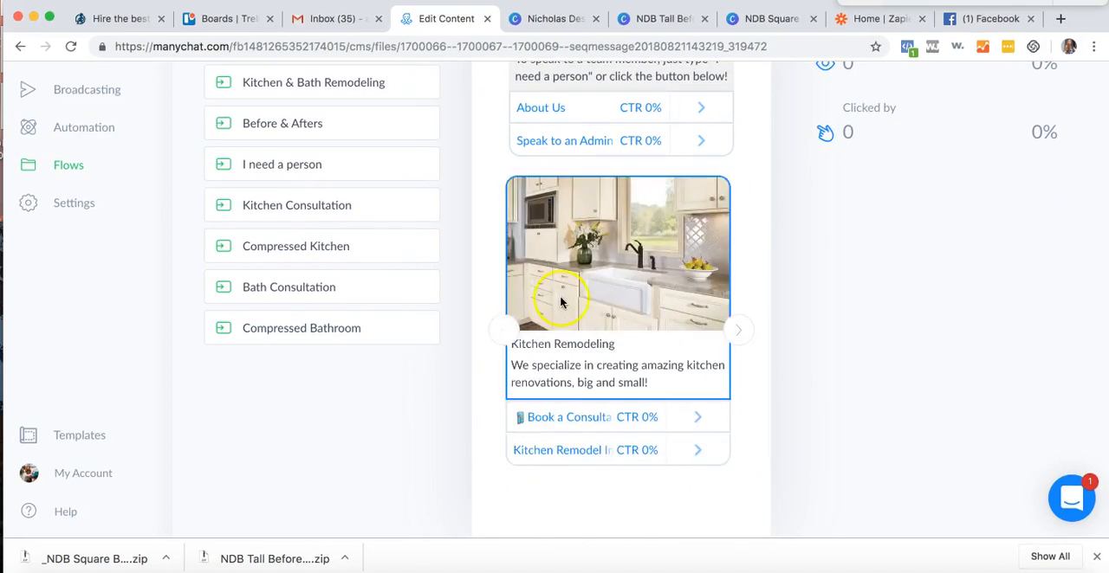
pyautogui.scroll(3, 620, 383)
pyautogui.scroll(-2, 620, 384)
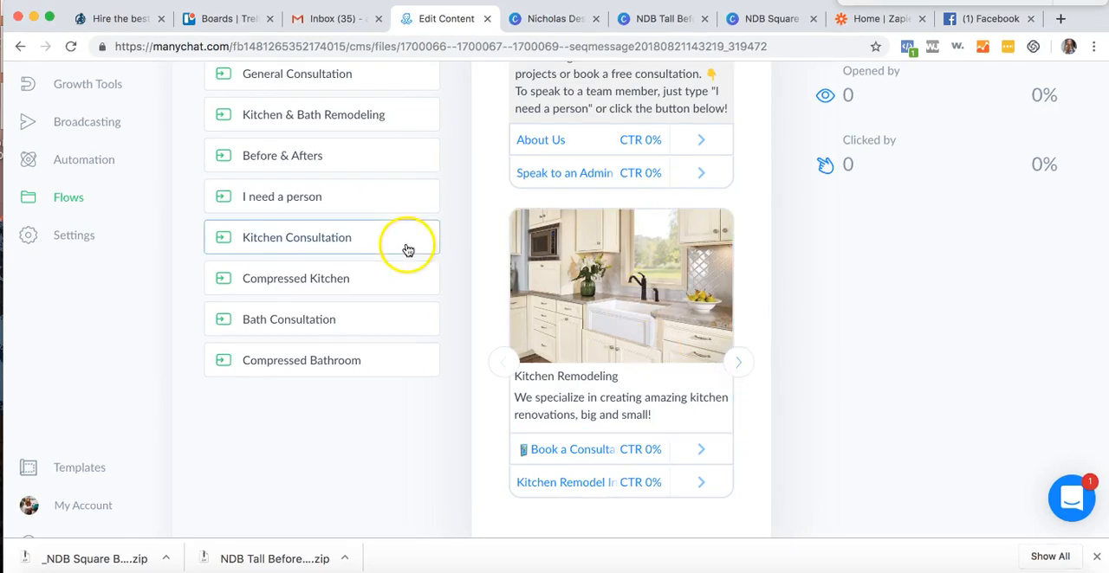
pyautogui.scroll(2, 408, 247)
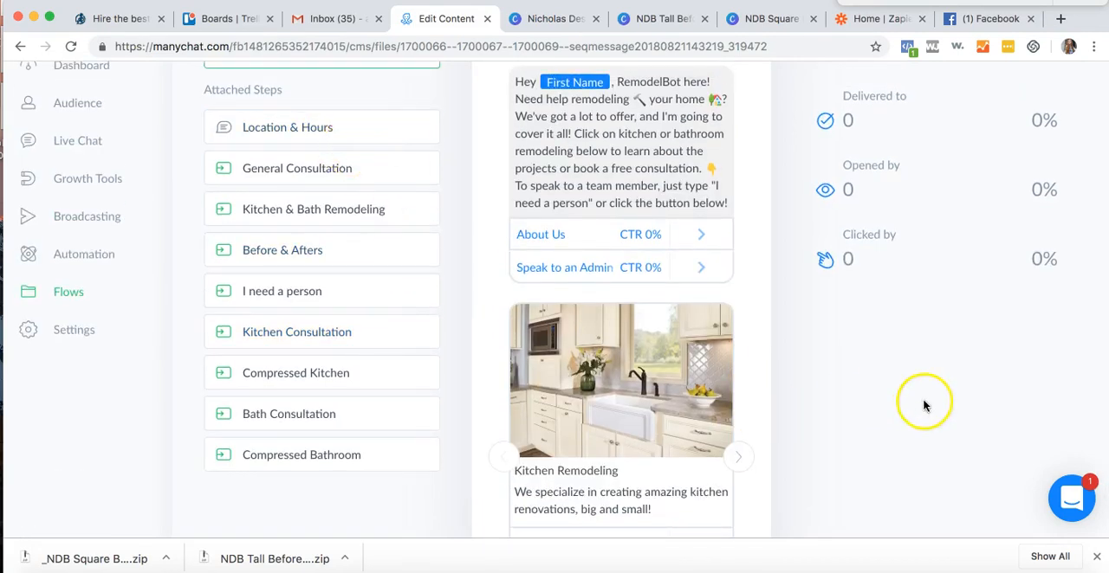
pyautogui.scroll(-1, 923, 411)
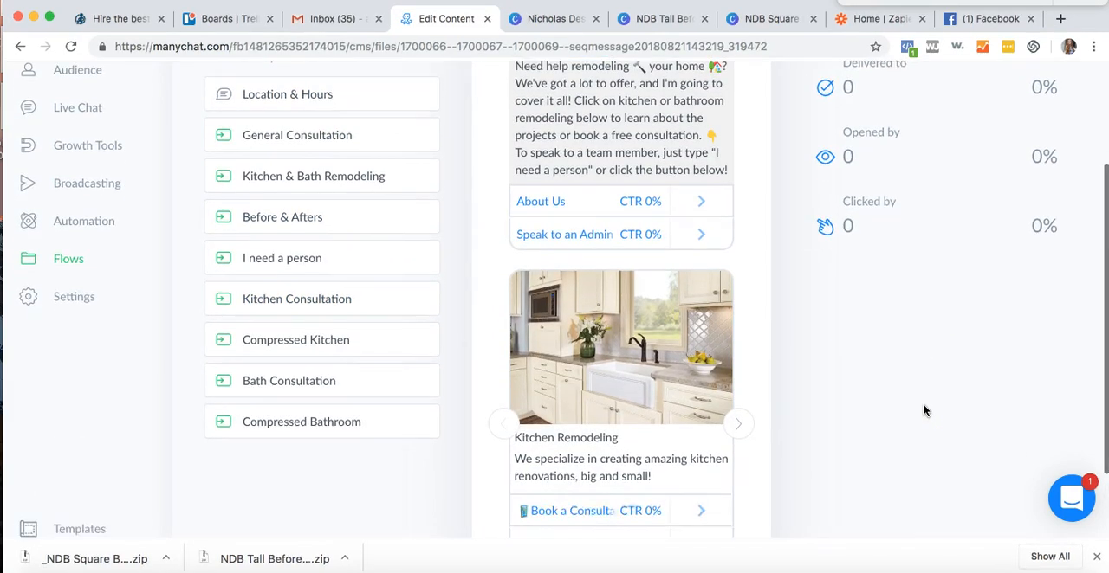
pyautogui.scroll(-1, 654, 503)
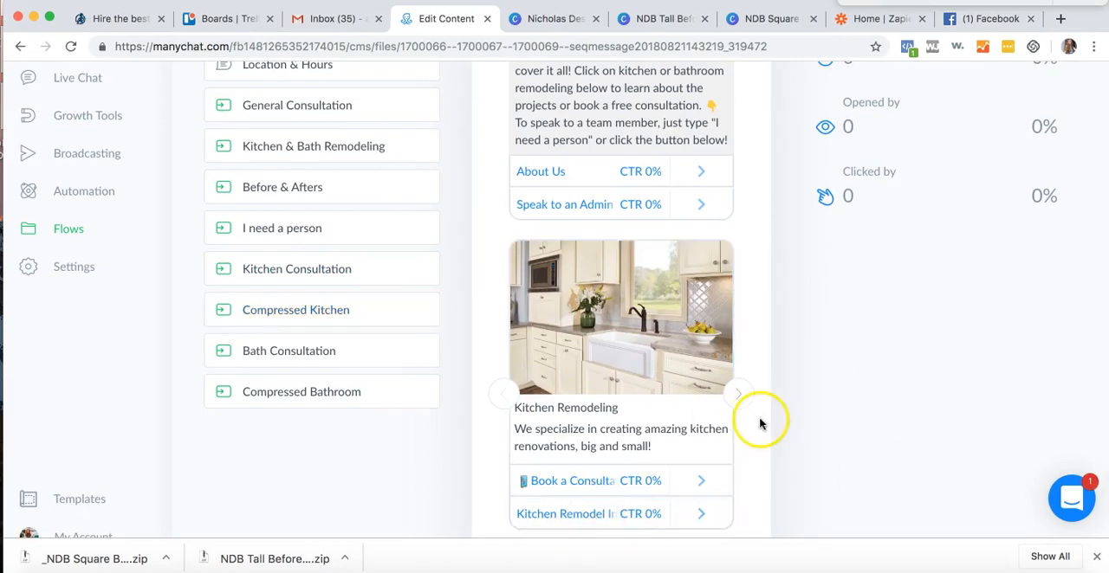
# - Leave the About Carousel for the Kitchen & Bath Remodeling folder and view the bot's Main Menu automation
pyautogui.scroll(4, 805, 310)
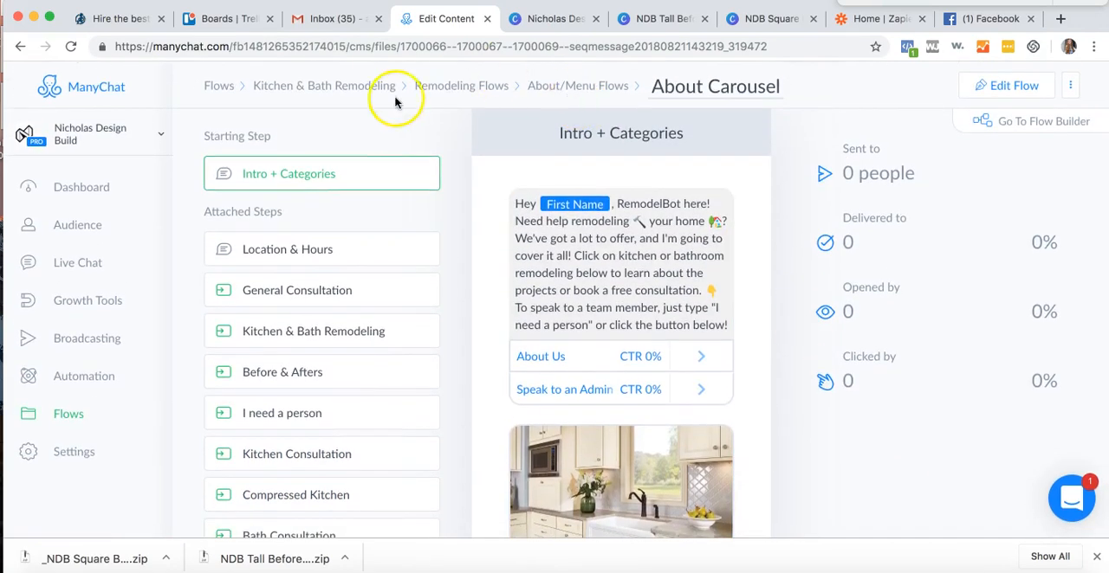
pyautogui.click(320, 86)
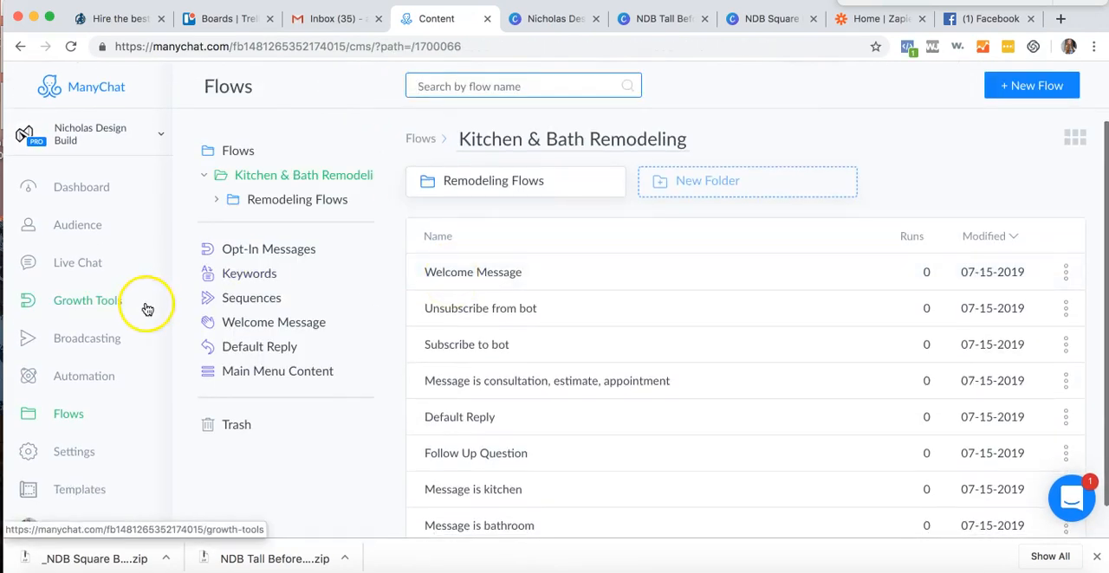
pyautogui.click(81, 374)
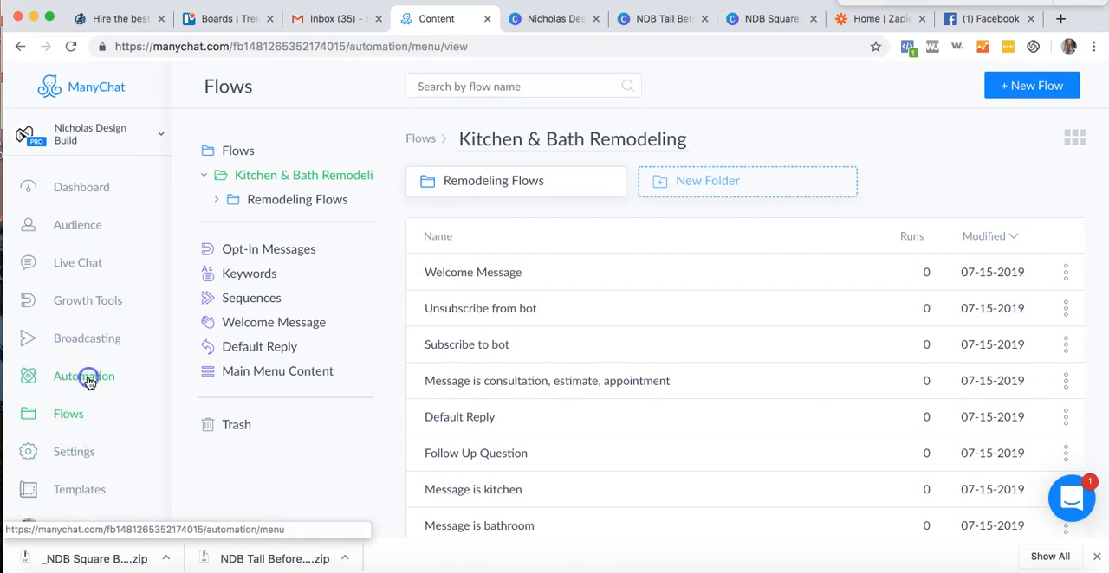
pyautogui.scroll(-1, 67, 408)
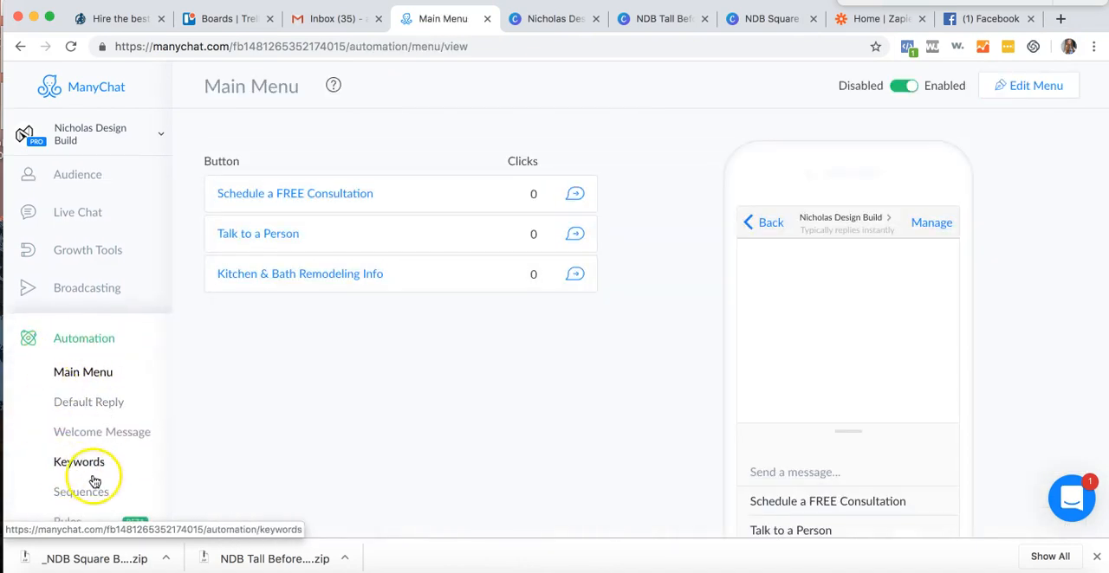
# - Look over the bot's Broadcasts page and the widgets in Growth Tools
pyautogui.click(83, 258)
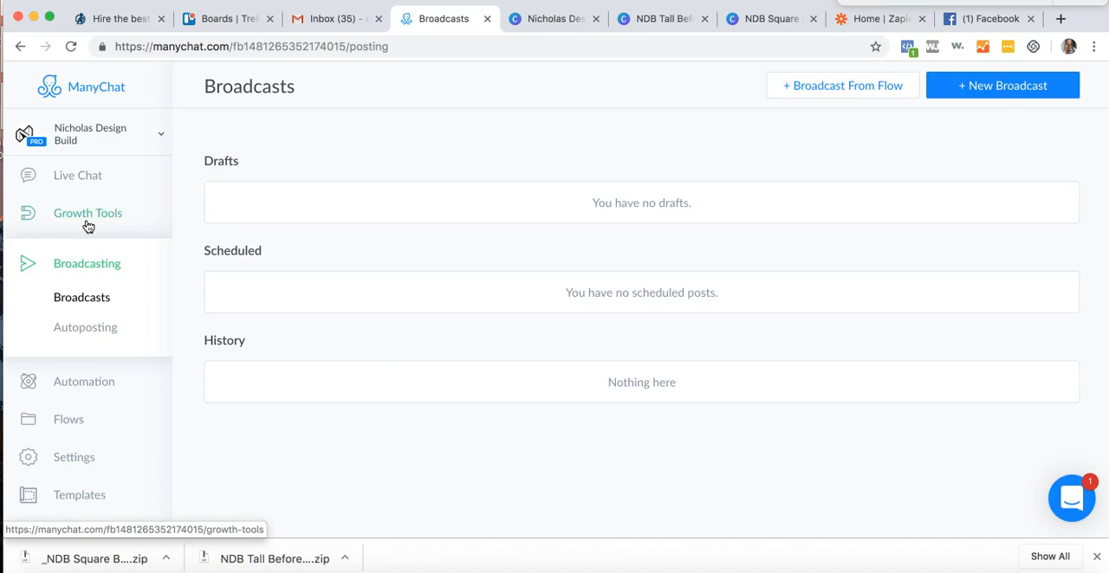
pyautogui.click(88, 224)
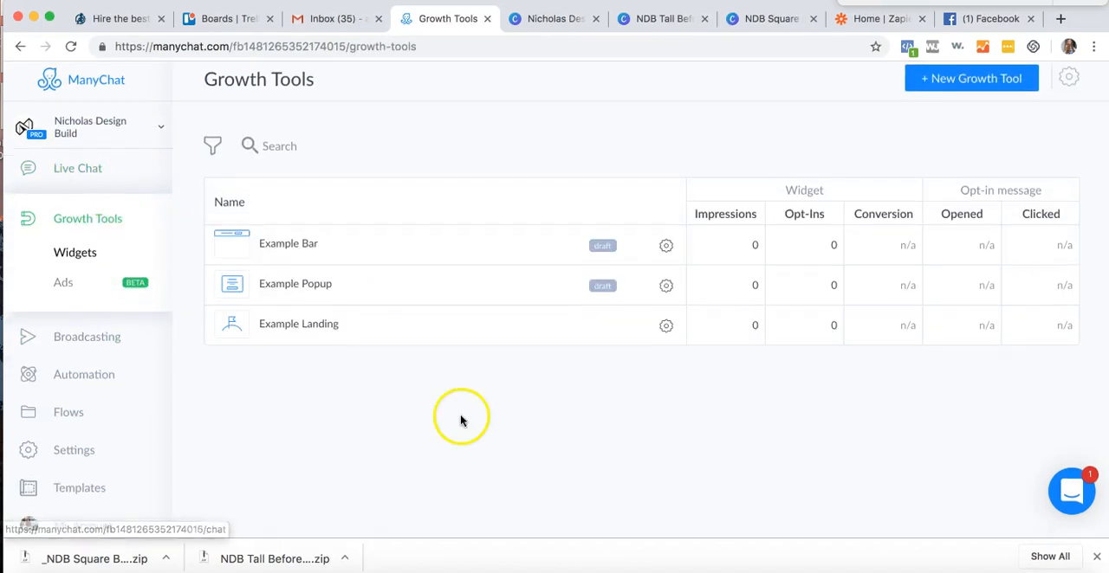
pyautogui.scroll(-2, 140, 453)
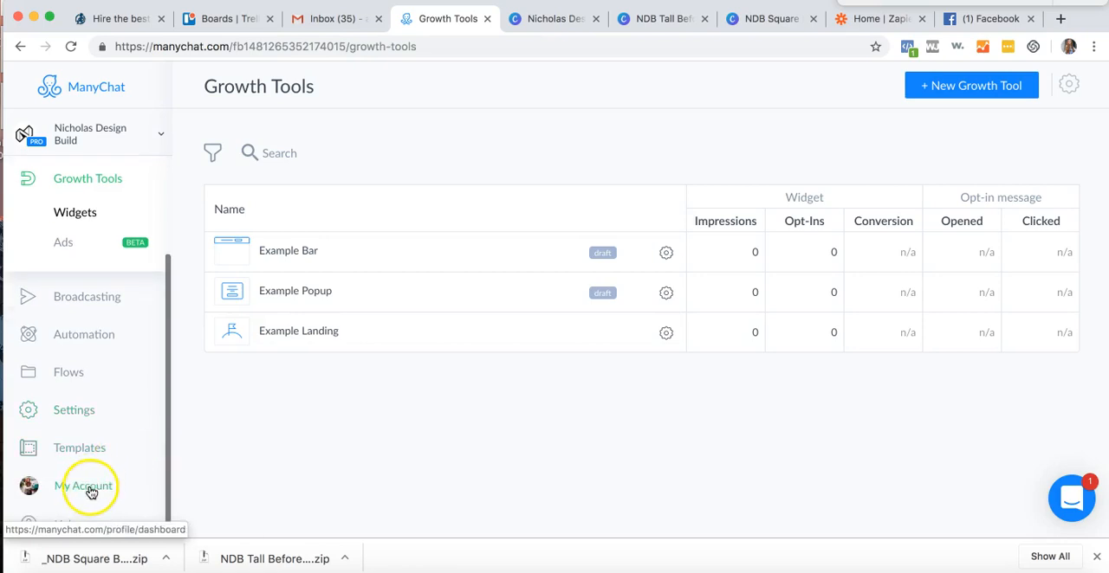